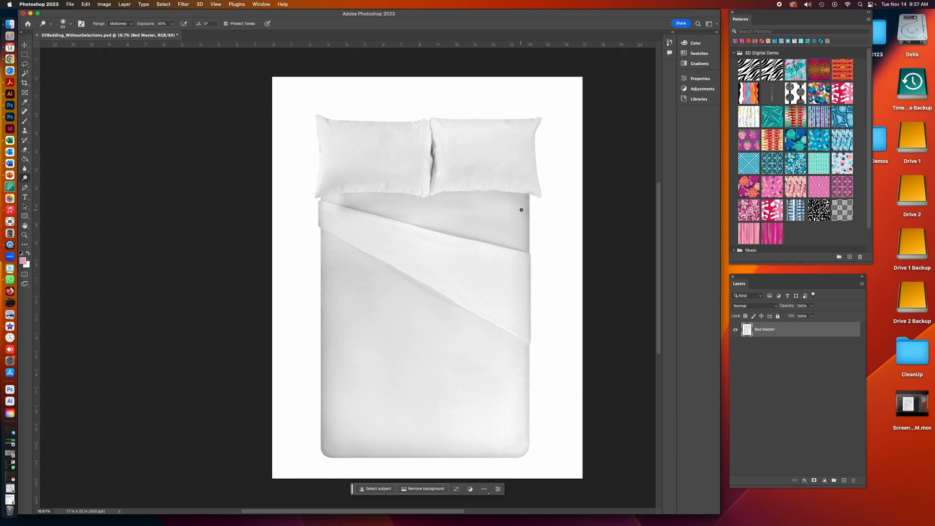
- Select the whole bed by picking the white background with the Magic Wand and inverting the selection
{"action": "left_click", "coordinate": [24, 74]}
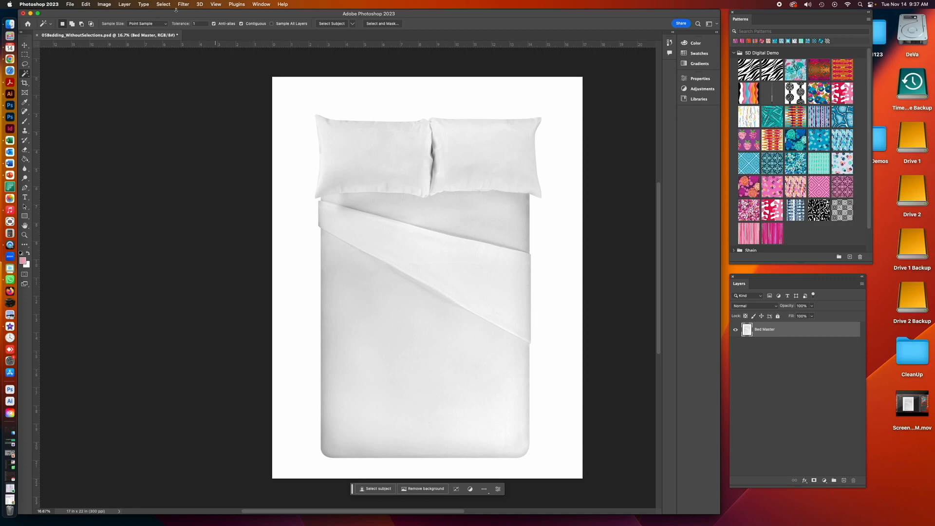
{"action": "left_click", "coordinate": [324, 94]}
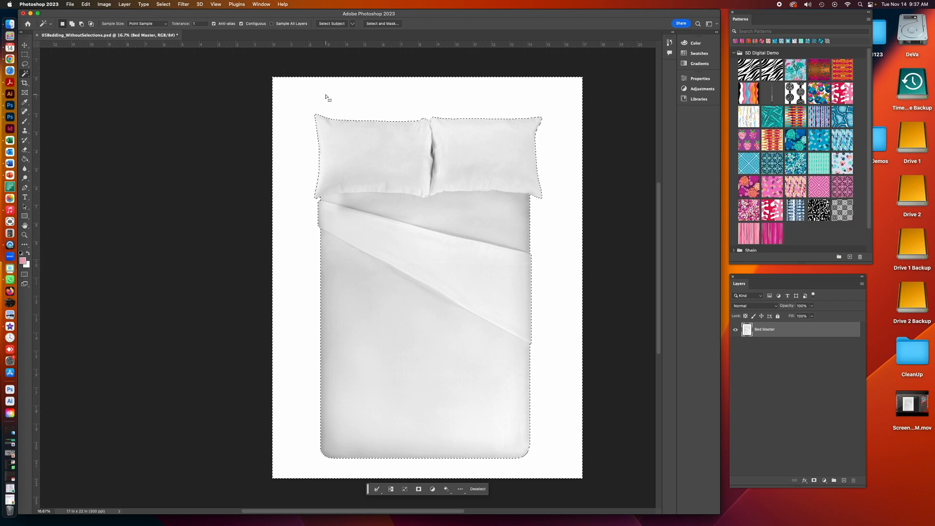
{"action": "left_click", "coordinate": [163, 4]}
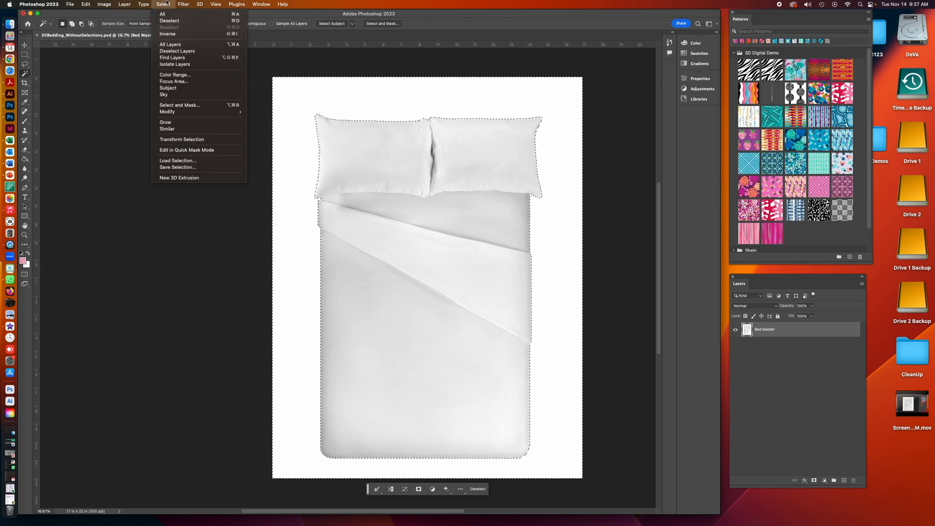
{"action": "left_click", "coordinate": [167, 33]}
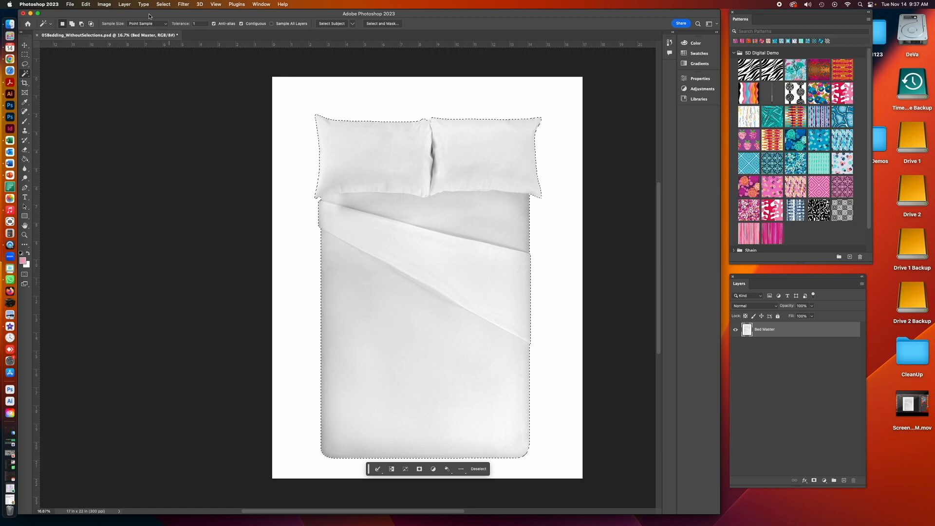
- Save the selection as a new channel named "Full Bed Contour"
{"action": "left_click", "coordinate": [163, 4]}
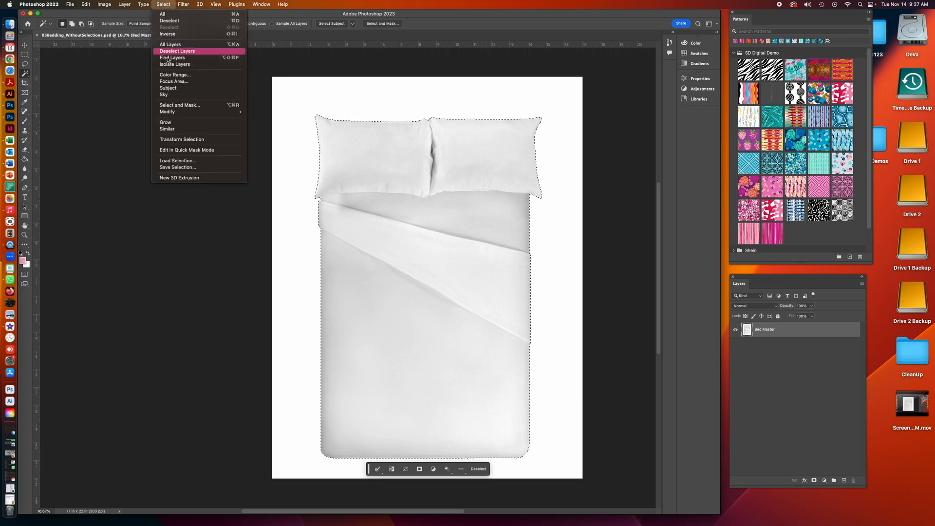
{"action": "left_click", "coordinate": [185, 167]}
{"action": "type", "text": "Full Bed Contour"}
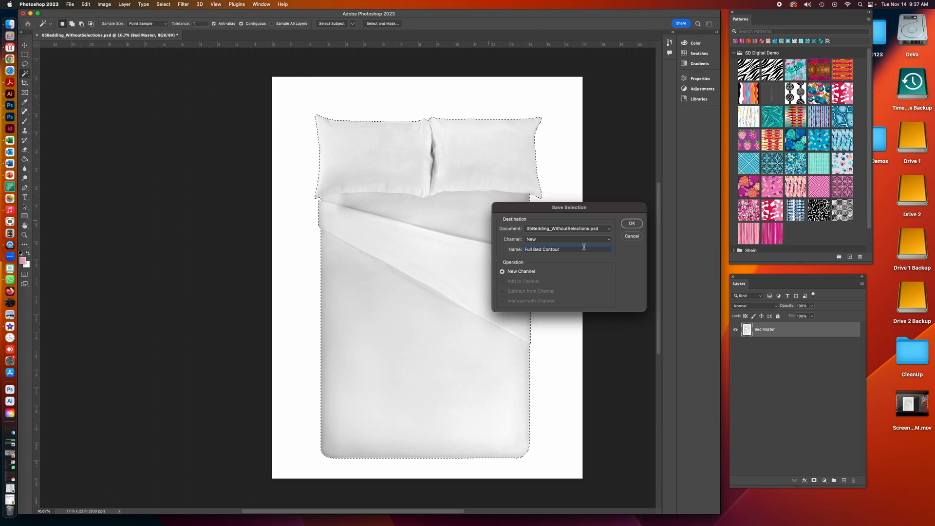
{"action": "left_click", "coordinate": [634, 224]}
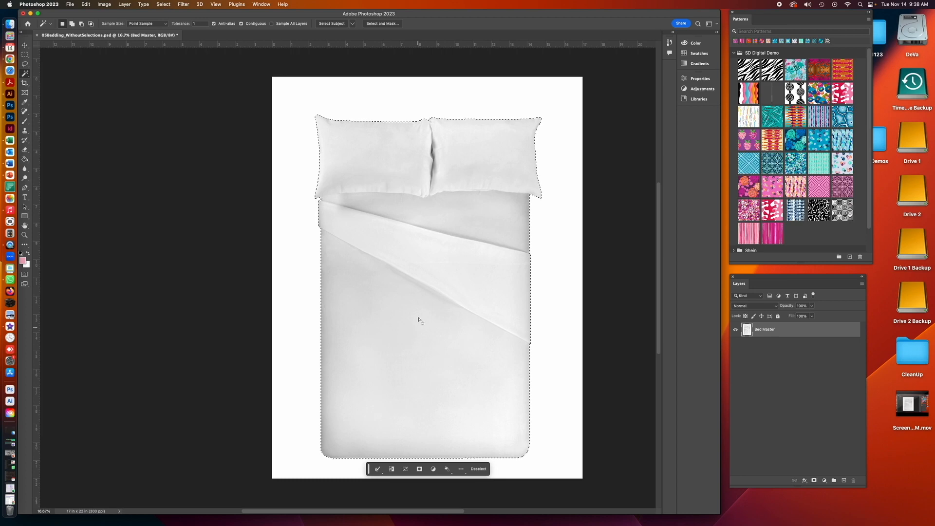
- Subtract the pillows and folded-over top sheet from the selection with the Lasso tool
{"action": "left_click", "coordinate": [25, 64]}
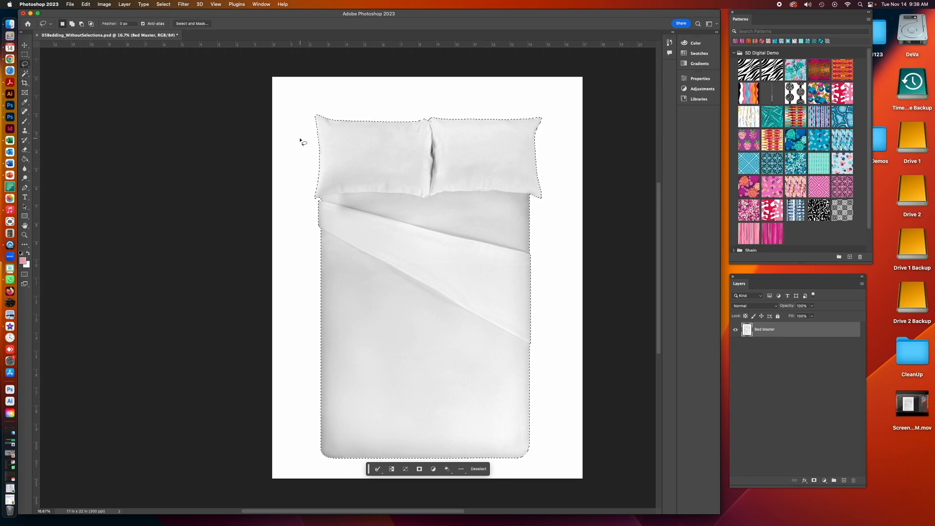
{"action": "key", "text": "alt"}
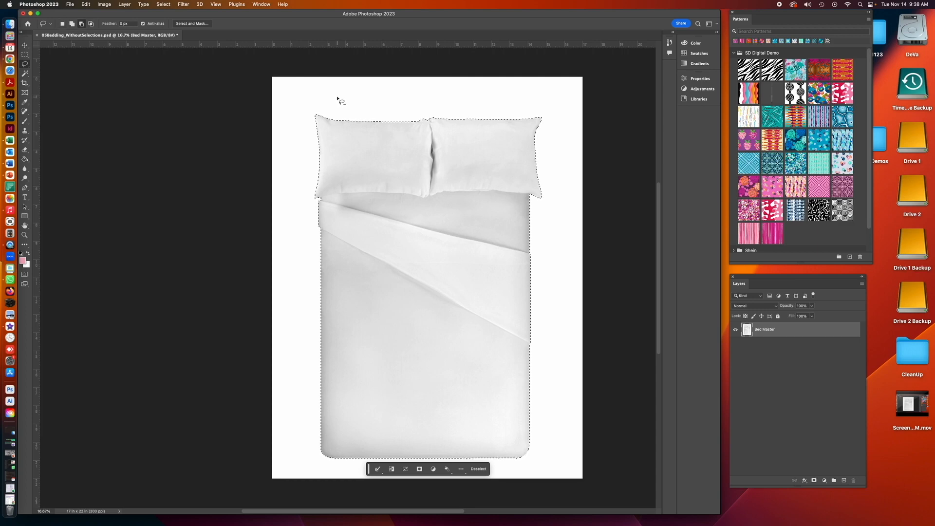
{"action": "mouse_move", "coordinate": [337, 96]}
{"action": "left_mouse_down"}
{"action": "mouse_move", "coordinate": [305, 117]}
{"action": "mouse_move", "coordinate": [302, 151]}
{"action": "mouse_move", "coordinate": [314, 209]}
{"action": "mouse_move", "coordinate": [540, 328]}
{"action": "mouse_move", "coordinate": [552, 293]}
{"action": "mouse_move", "coordinate": [550, 108]}
{"action": "mouse_move", "coordinate": [344, 102]}
{"action": "left_mouse_up"}
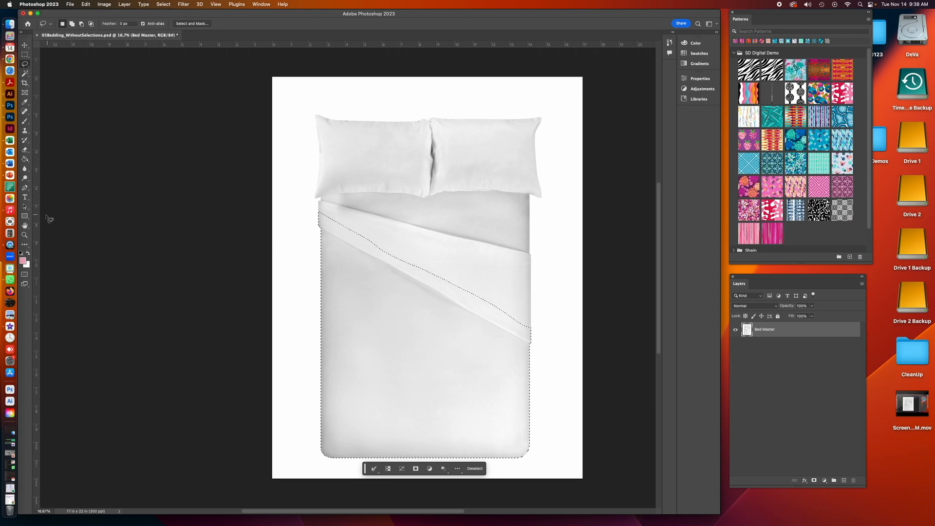
- Subtract a straight-edged strip along the sheet fold with the Polygonal Lasso to straighten the selection's diagonal edge
{"action": "key", "text": "z"}
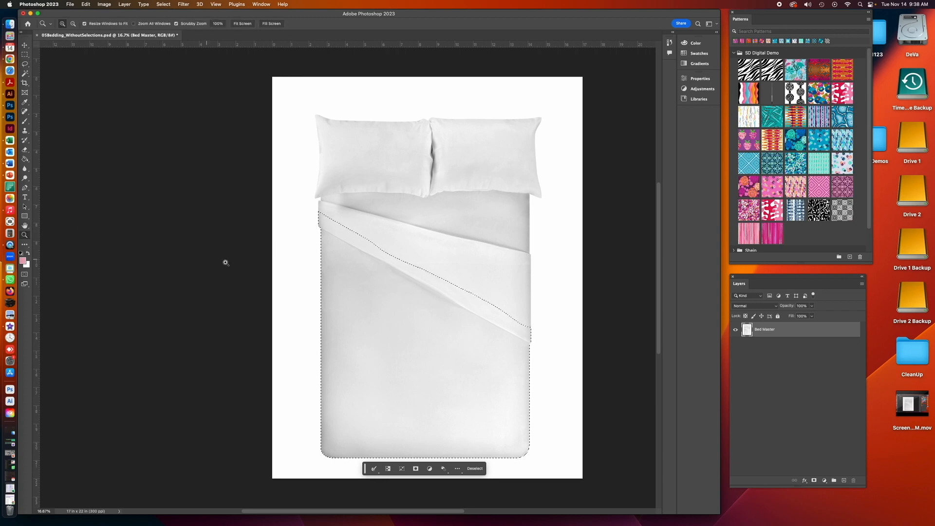
{"action": "left_click", "coordinate": [440, 305]}
{"action": "left_click", "coordinate": [441, 305]}
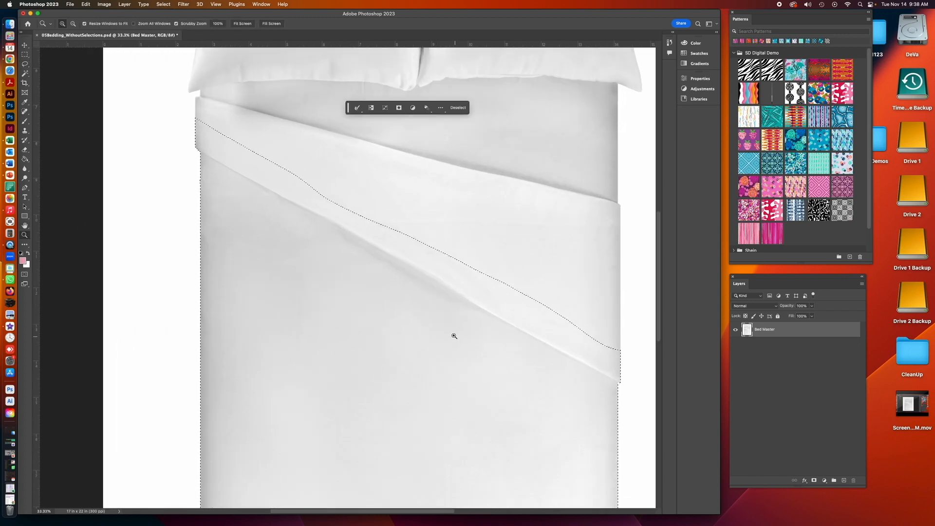
{"action": "left_click_drag", "start_coordinate": [415, 325], "coordinate": [352, 326]}
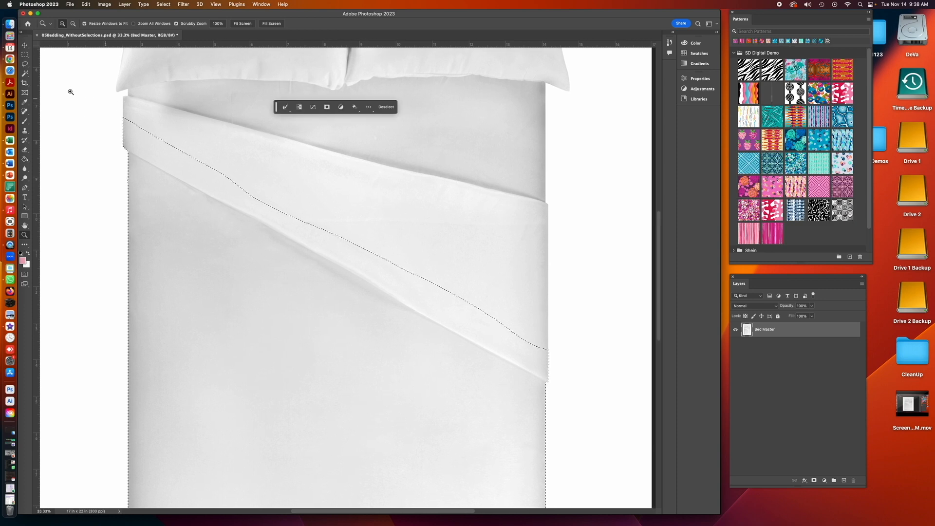
{"action": "left_click", "coordinate": [25, 65]}
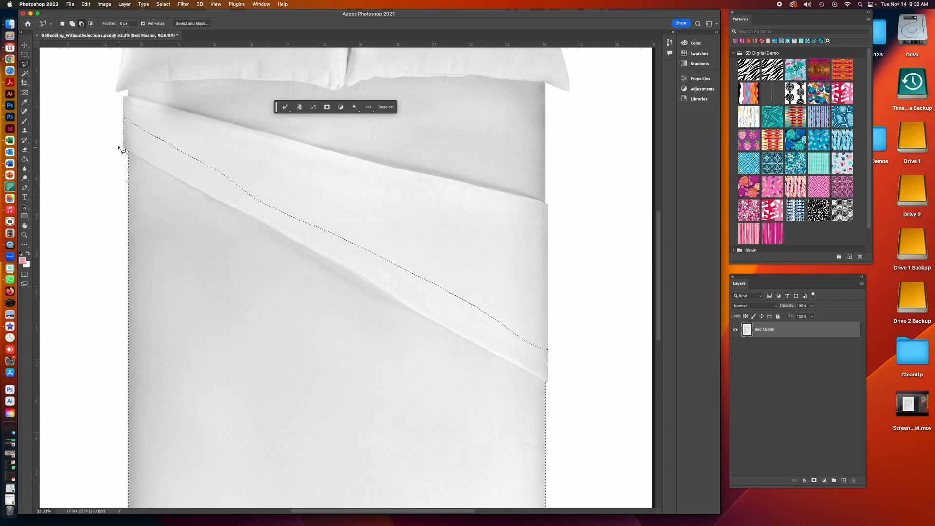
{"action": "left_click", "coordinate": [117, 146]}
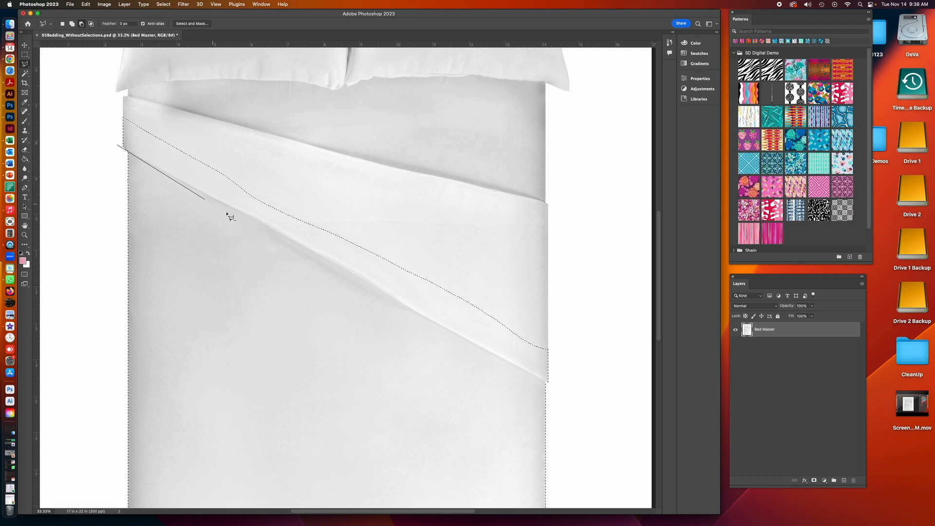
{"action": "left_click", "coordinate": [560, 389]}
{"action": "left_click", "coordinate": [557, 288]}
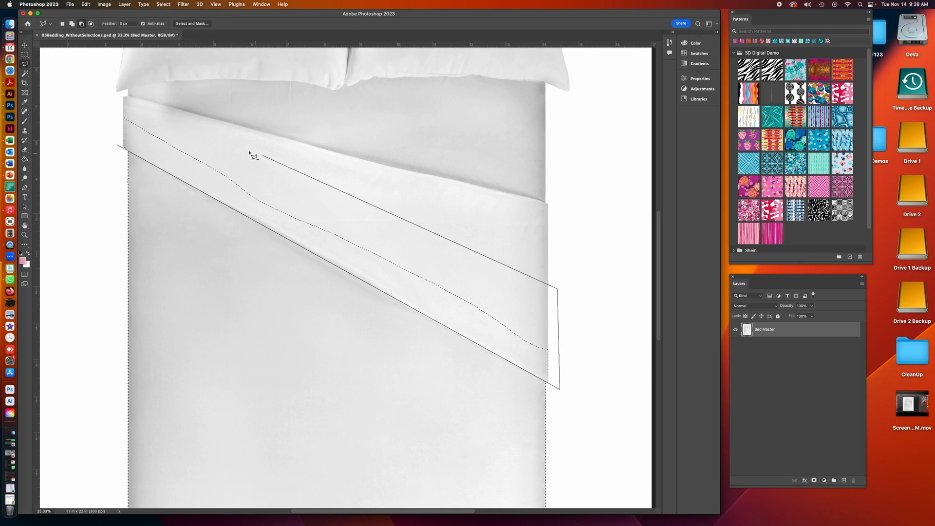
{"action": "left_click", "coordinate": [242, 144]}
{"action": "left_click", "coordinate": [98, 101]}
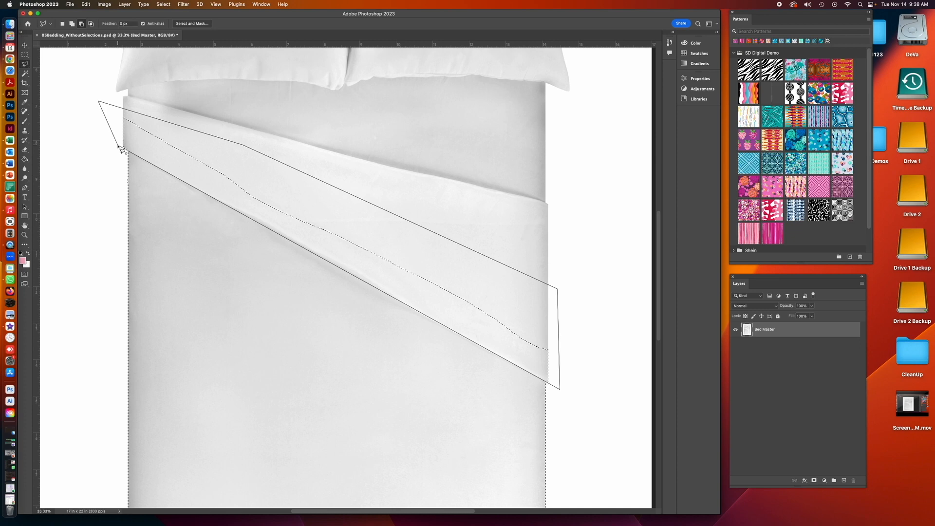
{"action": "left_click", "coordinate": [121, 149]}
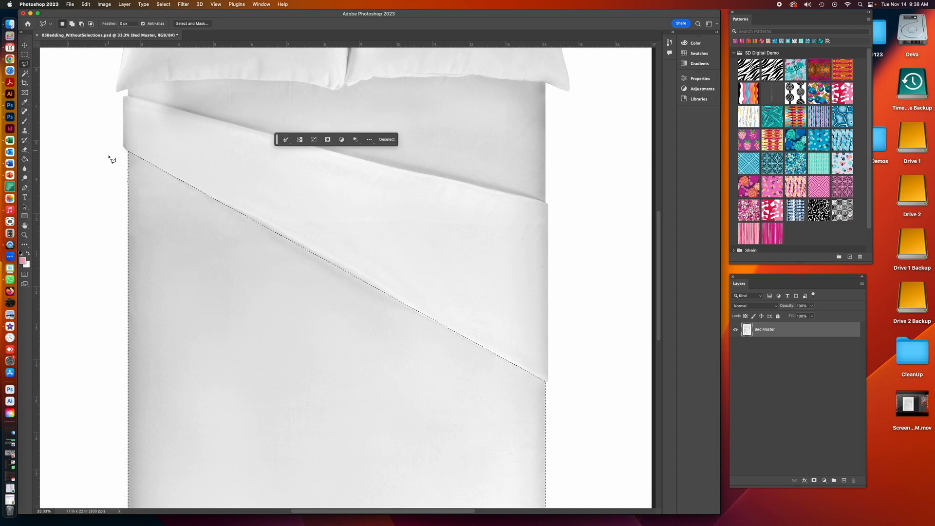
- Zoom in closely on the left end of the diagonal selection edge where it meets the bed's side
{"action": "left_click", "coordinate": [25, 234]}
{"action": "left_click", "coordinate": [269, 229]}
{"action": "left_click", "coordinate": [269, 231]}
{"action": "left_click", "coordinate": [269, 235]}
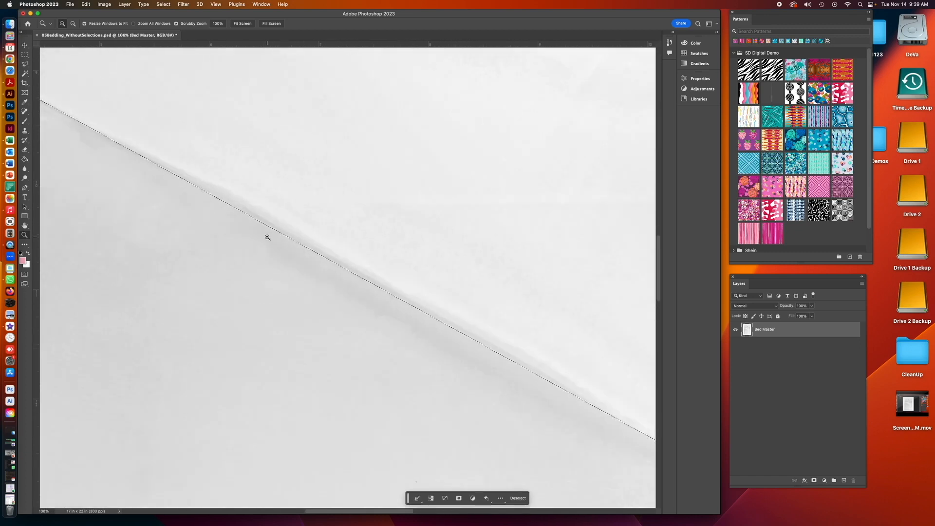
{"action": "left_click_drag", "start_coordinate": [243, 258], "coordinate": [509, 354]}
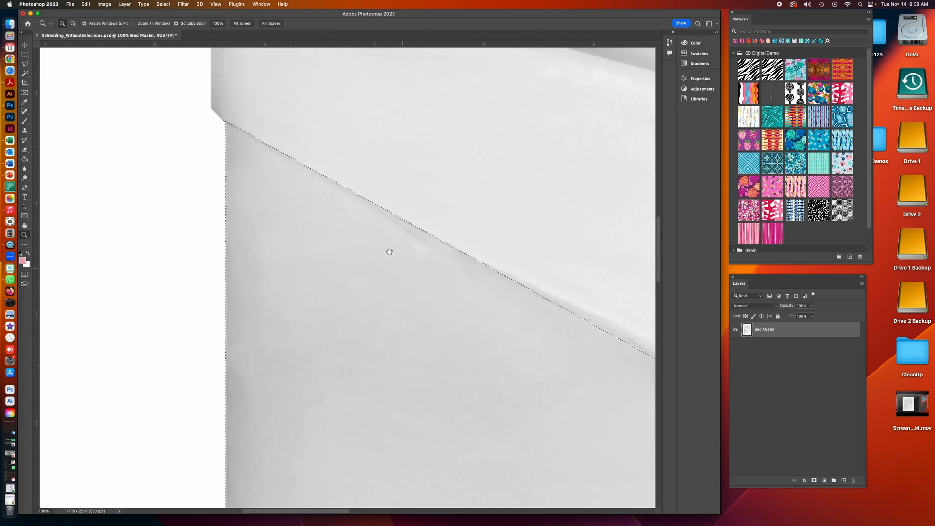
{"action": "left_click_drag", "start_coordinate": [334, 163], "coordinate": [291, 262]}
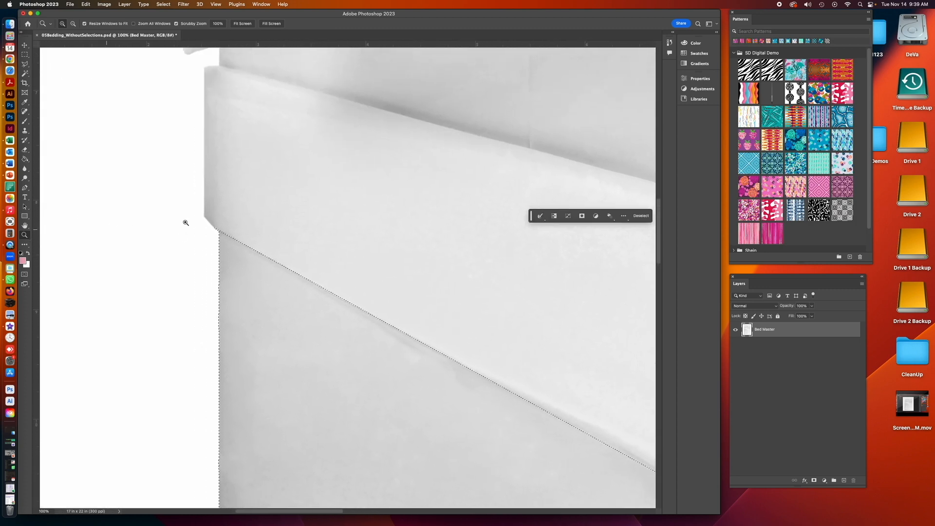
{"action": "left_click_drag", "start_coordinate": [234, 234], "coordinate": [226, 220]}
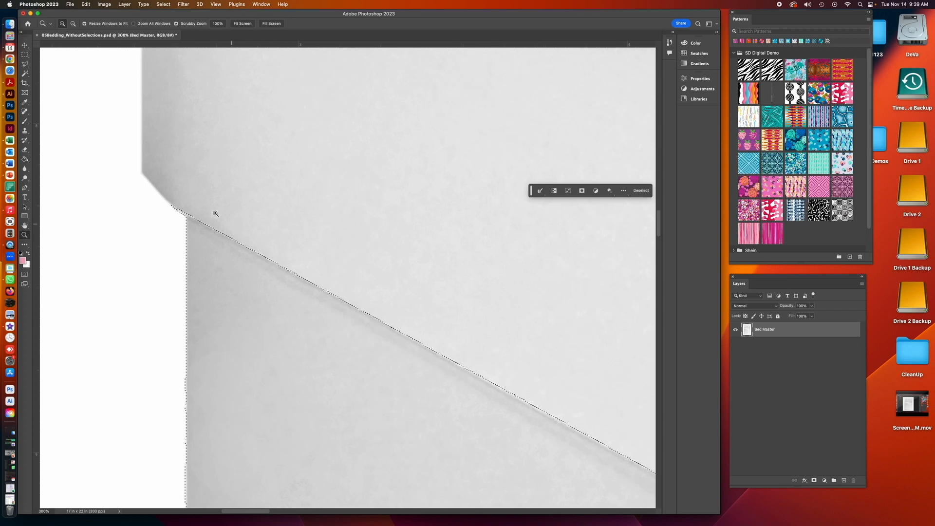
{"action": "left_click", "coordinate": [28, 64]}
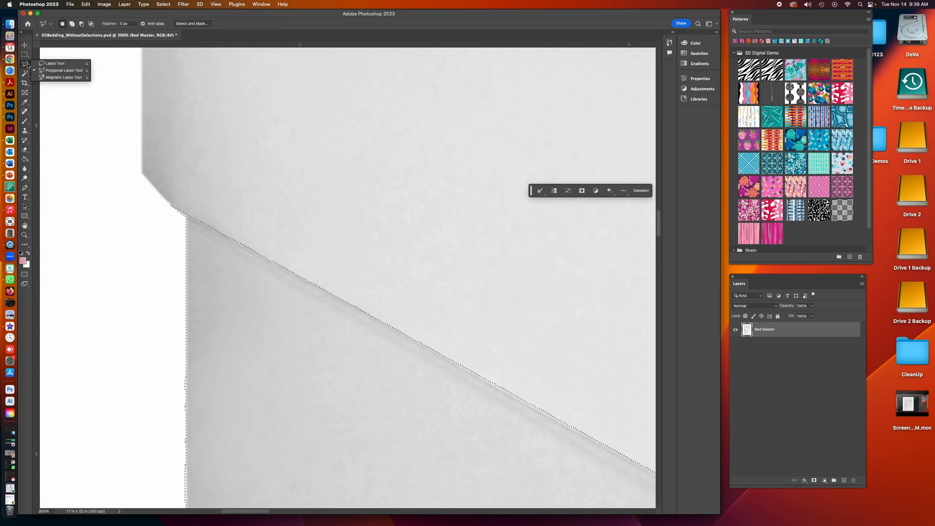
{"action": "left_click", "coordinate": [52, 63]}
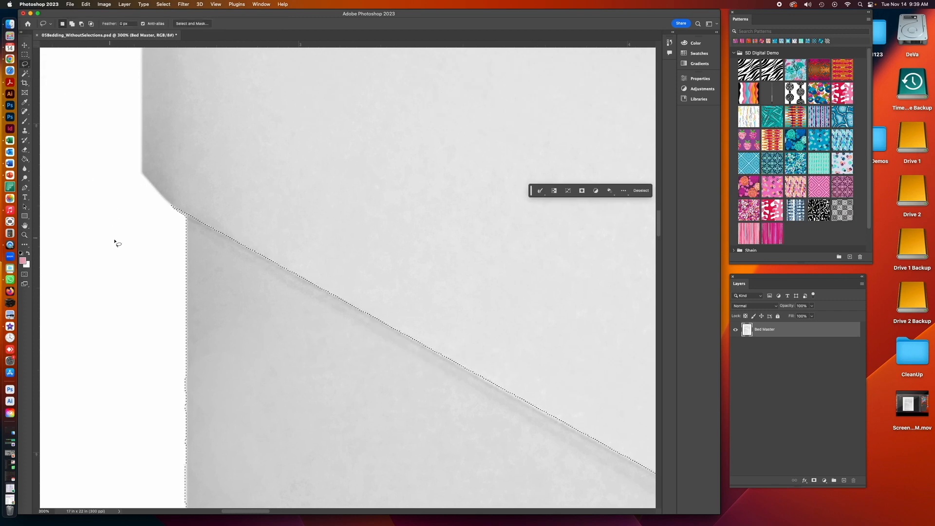
{"action": "mouse_move", "coordinate": [169, 202]}
{"action": "left_mouse_down"}
{"action": "mouse_move", "coordinate": [178, 221]}
{"action": "mouse_move", "coordinate": [177, 200]}
{"action": "left_mouse_up"}
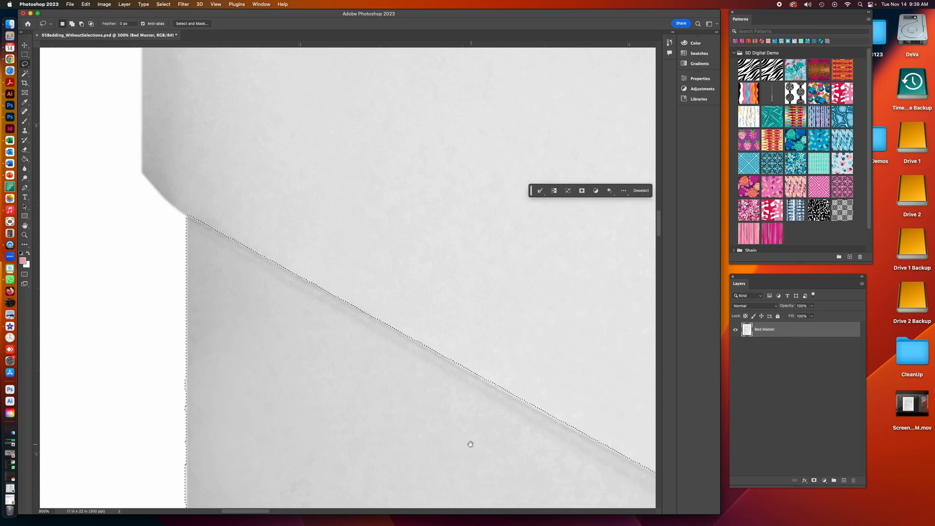
- Pan along the diagonal selection edge to inspect it at high zoom, then zoom back out to 100%
{"action": "left_click_drag", "start_coordinate": [471, 444], "coordinate": [198, 277]}
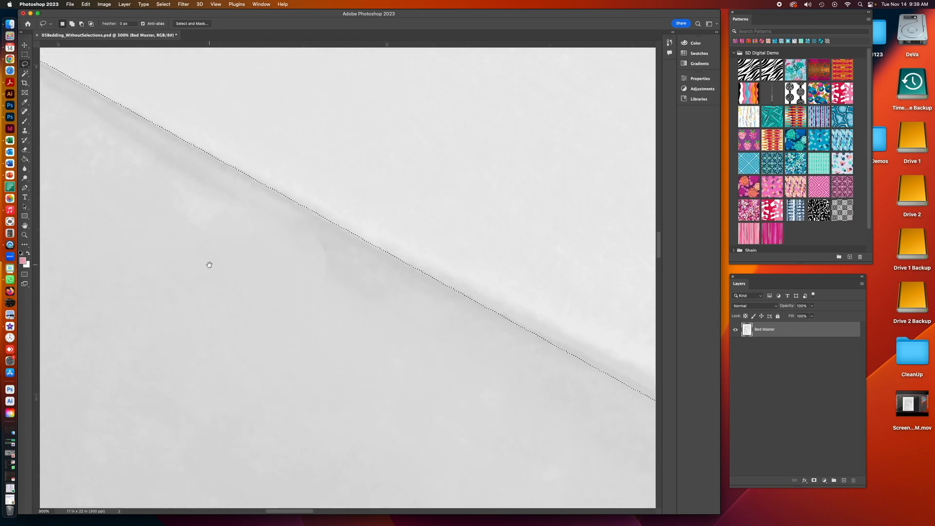
{"action": "left_click_drag", "start_coordinate": [495, 394], "coordinate": [284, 292]}
{"action": "left_click_drag", "start_coordinate": [442, 351], "coordinate": [299, 273]}
{"action": "left_click_drag", "start_coordinate": [532, 406], "coordinate": [306, 273]}
{"action": "left_click_drag", "start_coordinate": [551, 404], "coordinate": [328, 286]}
{"action": "left_click_drag", "start_coordinate": [513, 396], "coordinate": [327, 309]}
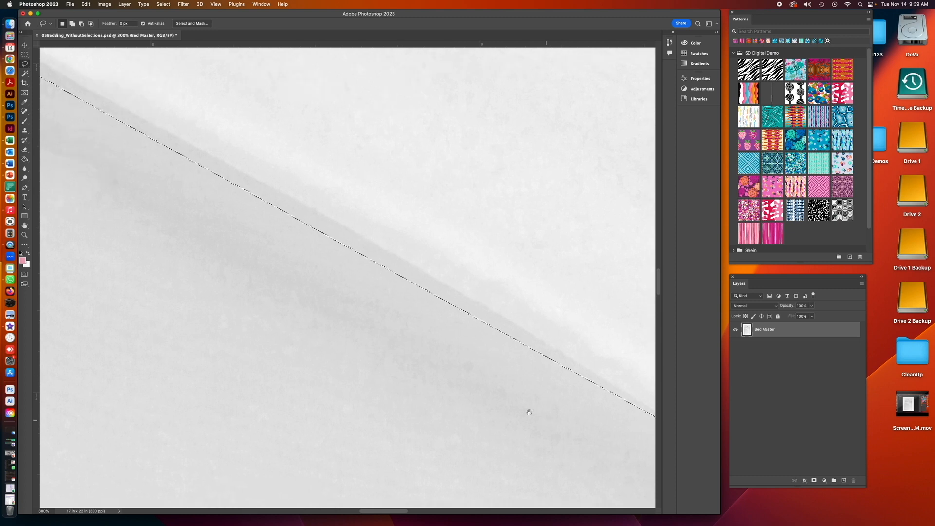
{"action": "left_click_drag", "start_coordinate": [529, 412], "coordinate": [430, 361]}
{"action": "left_click_drag", "start_coordinate": [477, 402], "coordinate": [326, 330]}
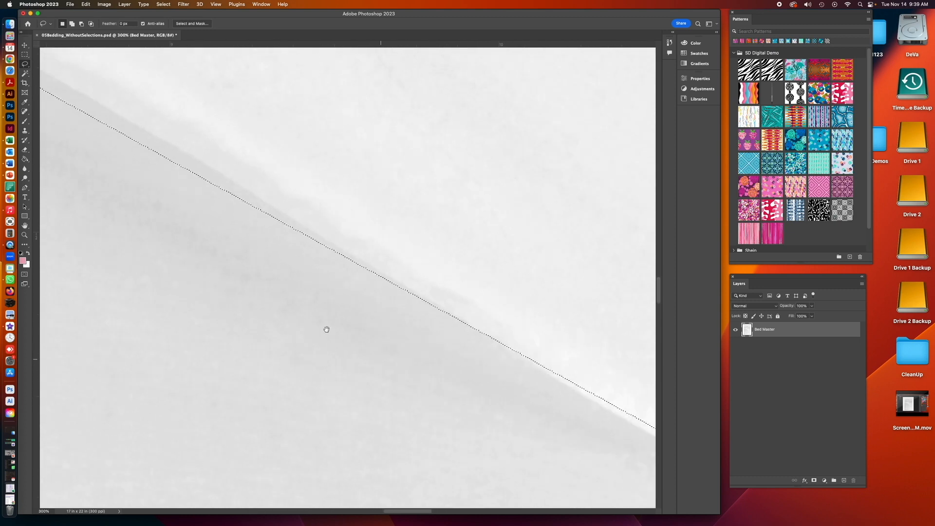
{"action": "left_click_drag", "start_coordinate": [540, 424], "coordinate": [379, 329]}
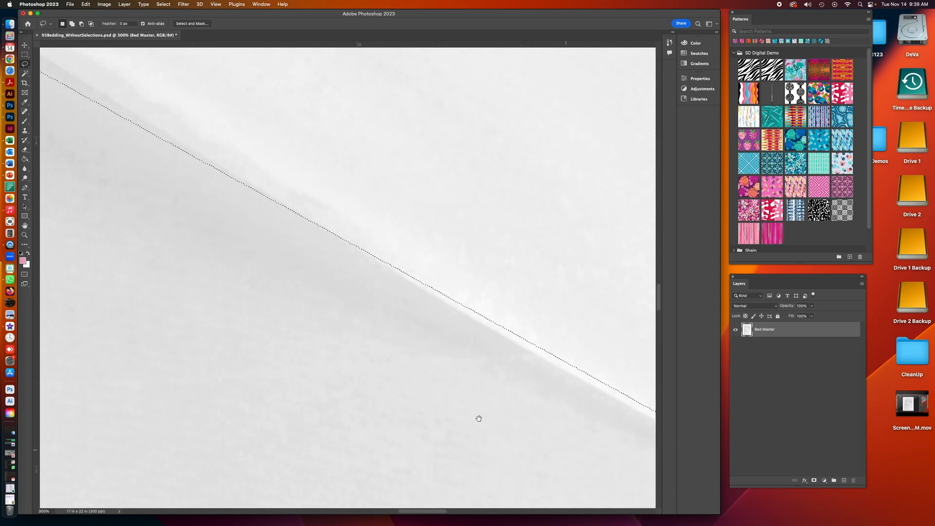
{"action": "left_click_drag", "start_coordinate": [305, 323], "coordinate": [563, 490]}
{"action": "left_click_drag", "start_coordinate": [319, 352], "coordinate": [399, 413]}
{"action": "key", "text": "super+minus"}
{"action": "key", "text": "super+minus"}
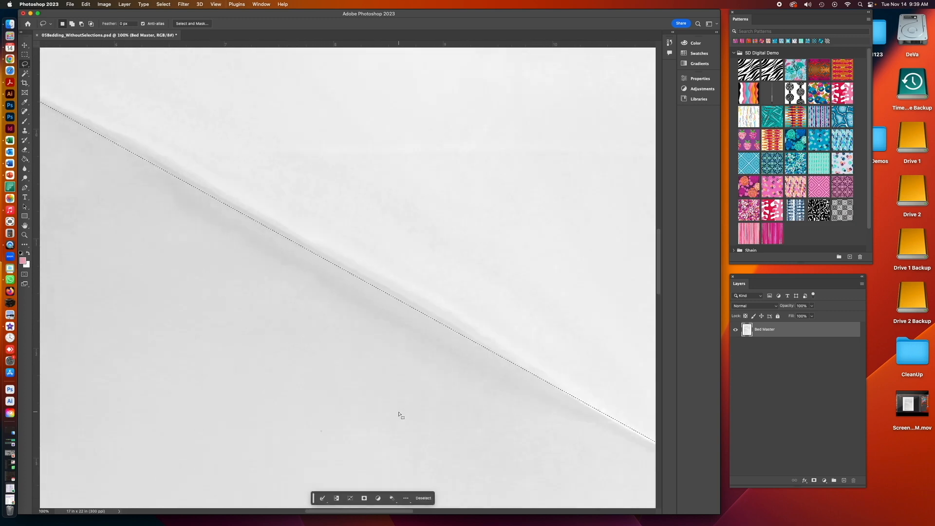
{"action": "left_click_drag", "start_coordinate": [315, 350], "coordinate": [432, 421]}
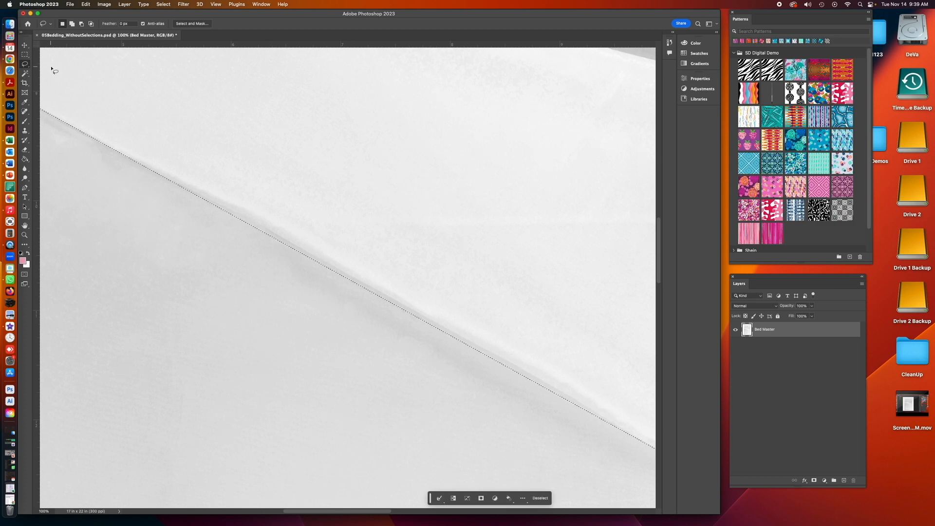
- Subtract a thin polygonal strip along the diagonal selection edge with the Polygonal Lasso to straighten it
{"action": "left_click_drag", "start_coordinate": [25, 64], "coordinate": [47, 72]}
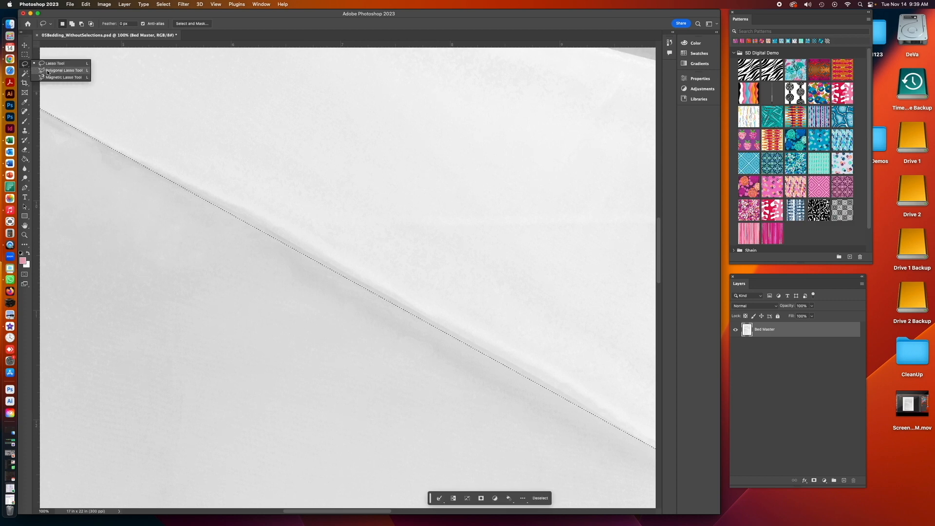
{"action": "left_click", "coordinate": [47, 71]}
{"action": "key", "text": "alt"}
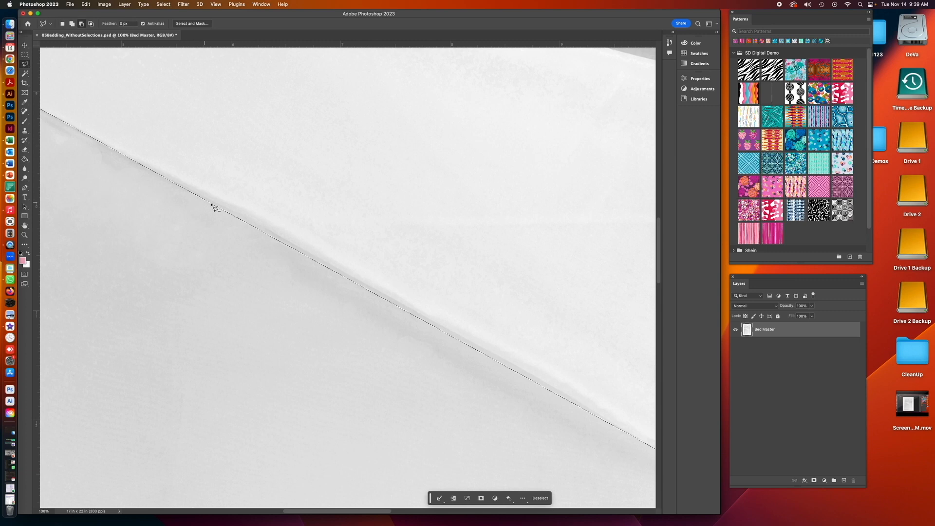
{"action": "key", "text": "shift"}
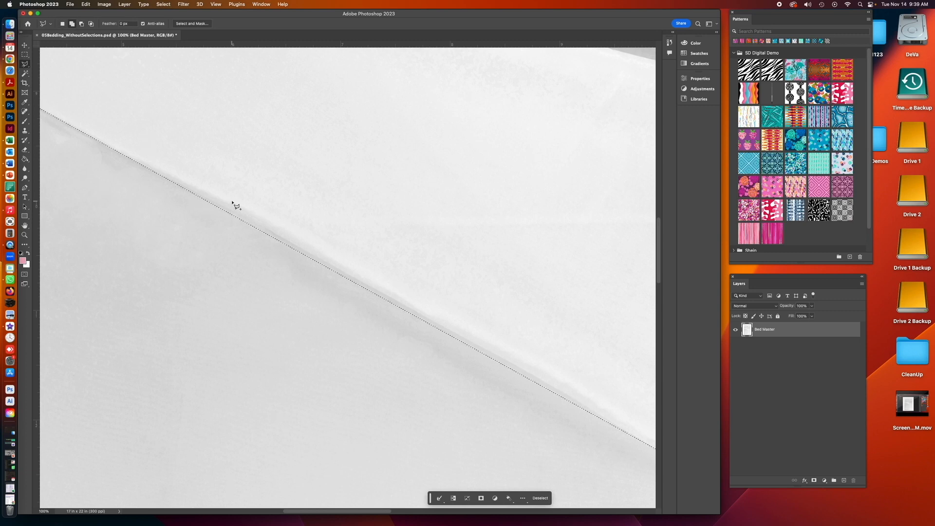
{"action": "mouse_move", "coordinate": [179, 186]}
{"action": "left_mouse_down"}
{"action": "mouse_move", "coordinate": [313, 251]}
{"action": "mouse_move", "coordinate": [624, 430]}
{"action": "left_mouse_up"}
{"action": "left_click", "coordinate": [624, 430]}
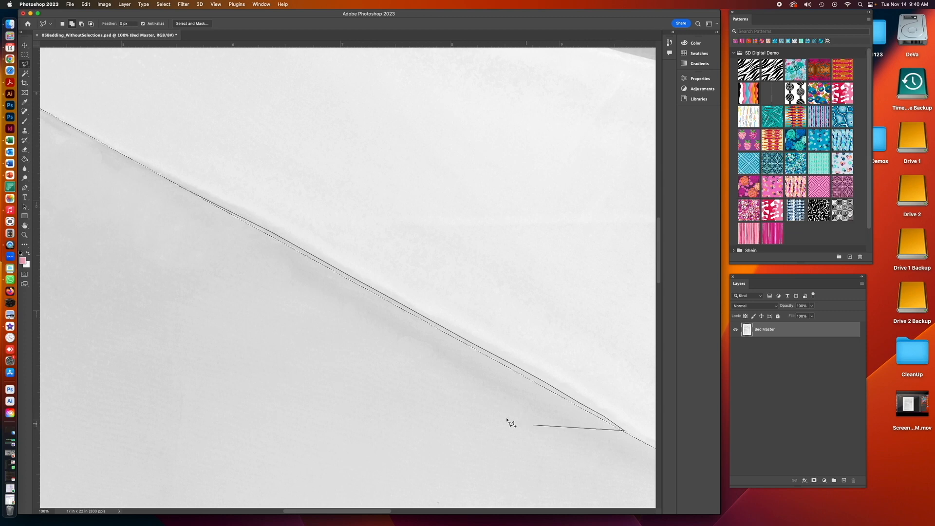
{"action": "left_click", "coordinate": [405, 363]}
{"action": "left_click", "coordinate": [167, 213]}
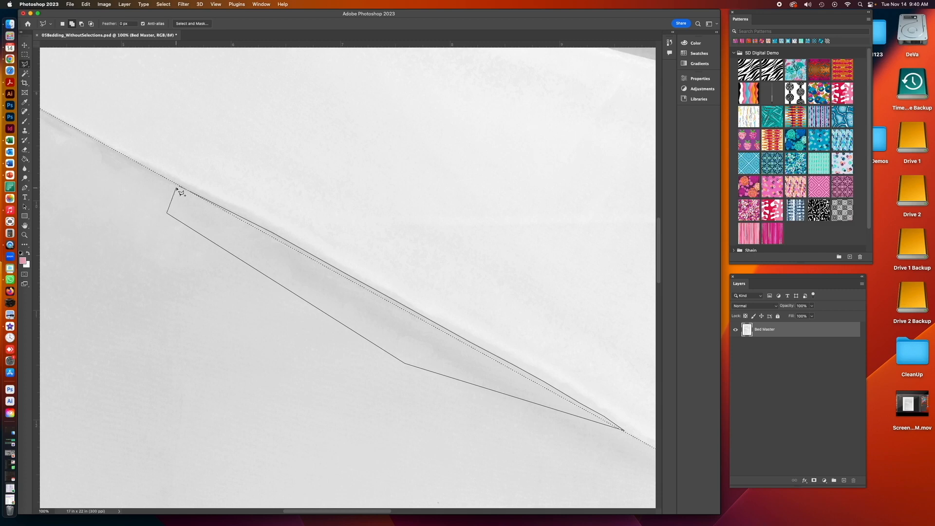
{"action": "left_click", "coordinate": [179, 187]}
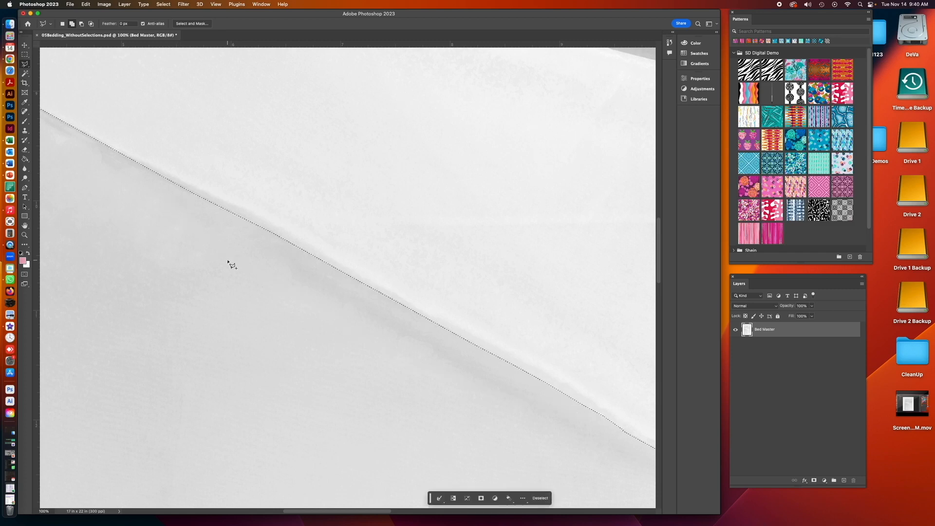
- Straighten the left part of the diagonal edge with another Polygonal Lasso shape drawn along the sheet fold
{"action": "left_click_drag", "start_coordinate": [478, 373], "coordinate": [202, 198]}
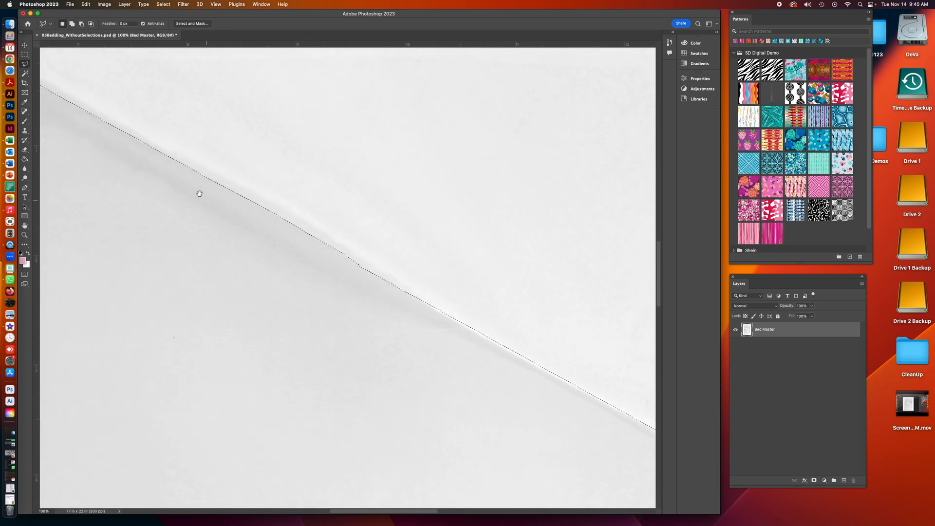
{"action": "left_click_drag", "start_coordinate": [318, 296], "coordinate": [171, 208]}
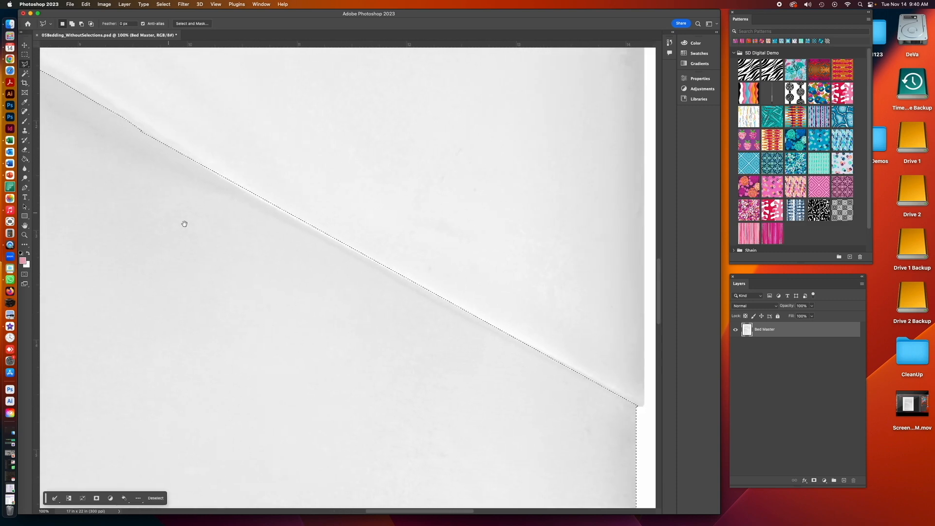
{"action": "mouse_move", "coordinate": [226, 246]}
{"action": "left_mouse_down"}
{"action": "mouse_move", "coordinate": [194, 232]}
{"action": "mouse_move", "coordinate": [237, 251]}
{"action": "left_mouse_up"}
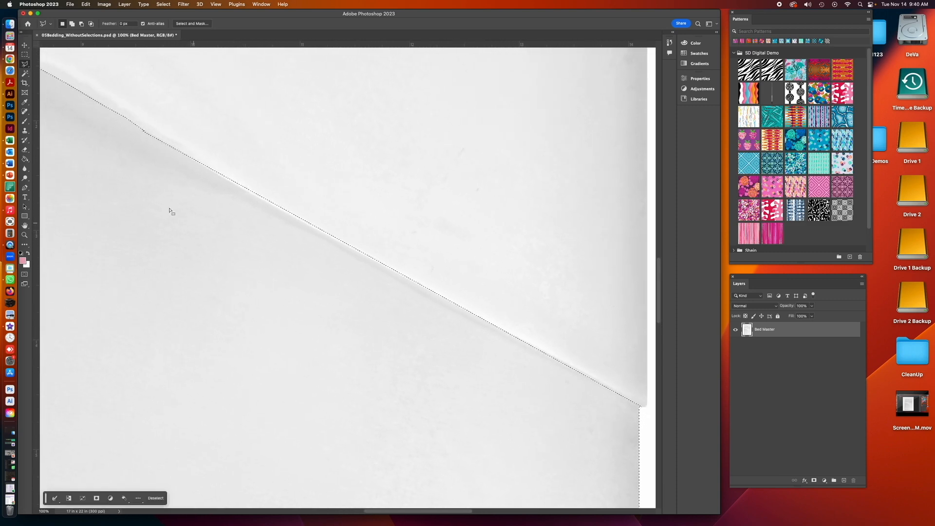
{"action": "key", "text": "z"}
{"action": "left_click", "coordinate": [276, 227]}
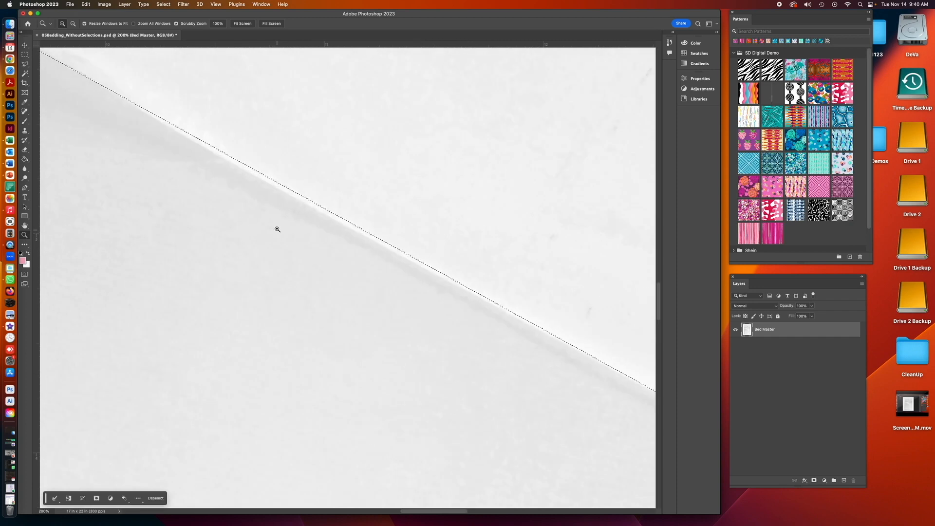
{"action": "left_click_drag", "start_coordinate": [261, 222], "coordinate": [271, 278]}
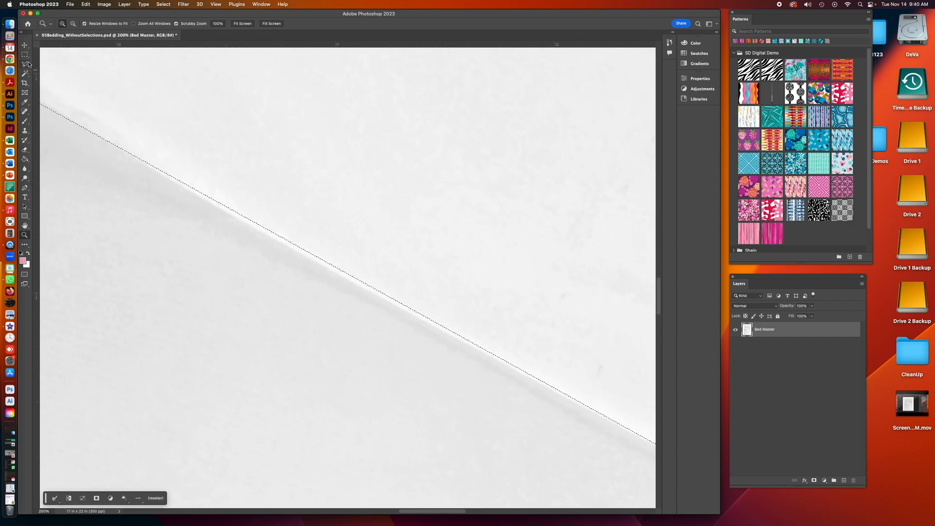
{"action": "left_click", "coordinate": [27, 65]}
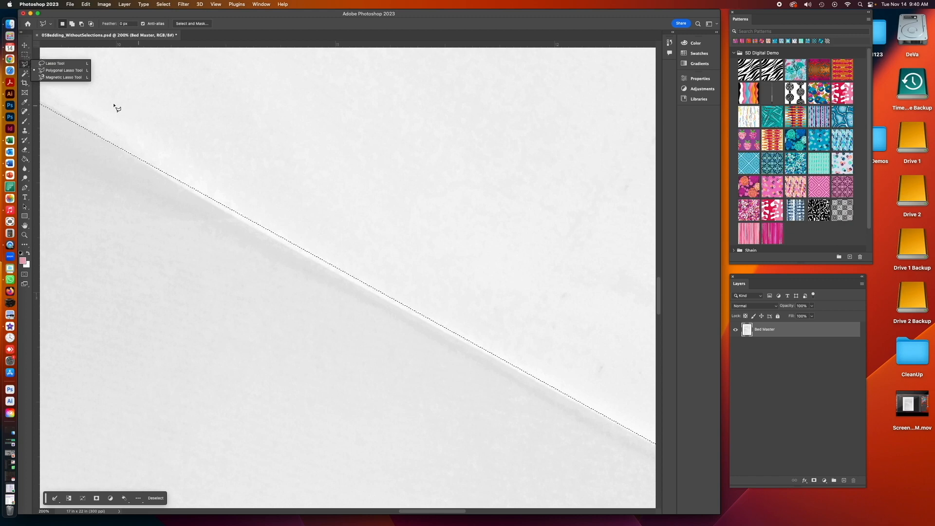
{"action": "left_click", "coordinate": [112, 142]}
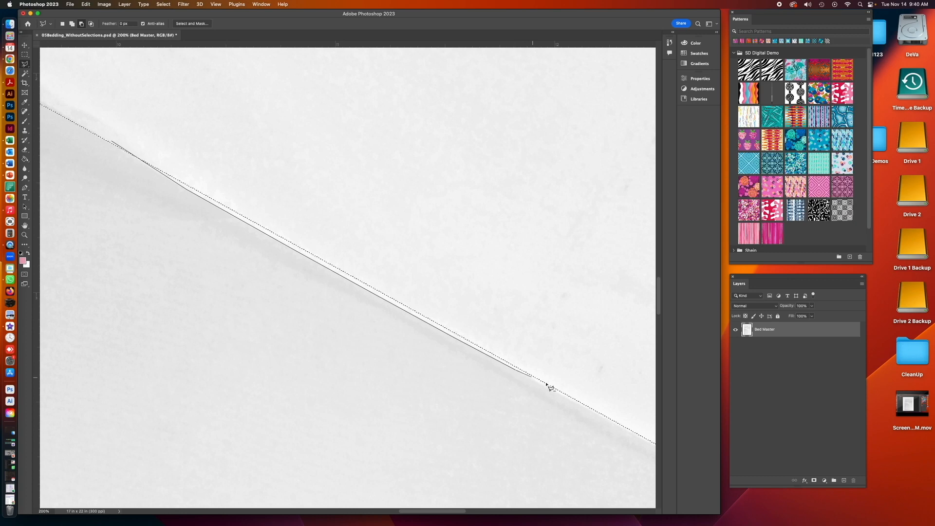
{"action": "left_click", "coordinate": [619, 424]}
{"action": "left_click", "coordinate": [291, 158]}
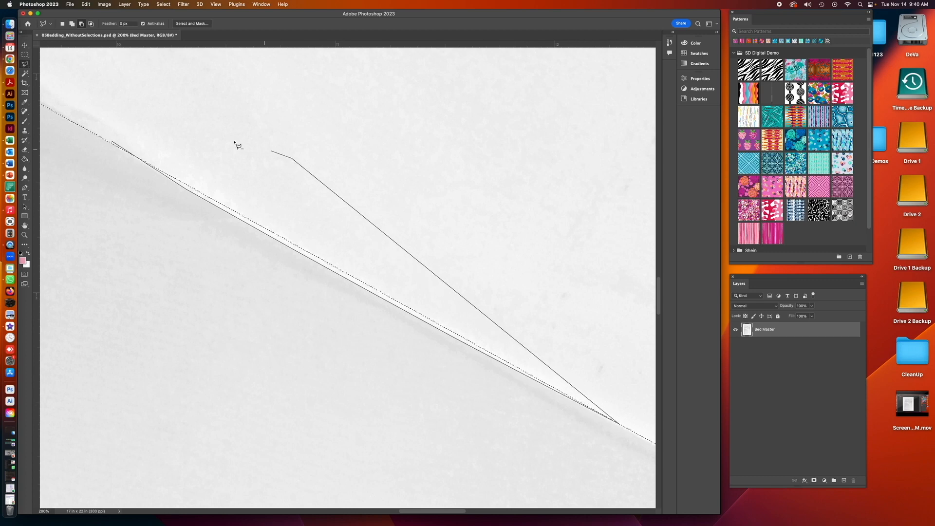
{"action": "left_click", "coordinate": [152, 126]}
{"action": "left_click", "coordinate": [113, 141]}
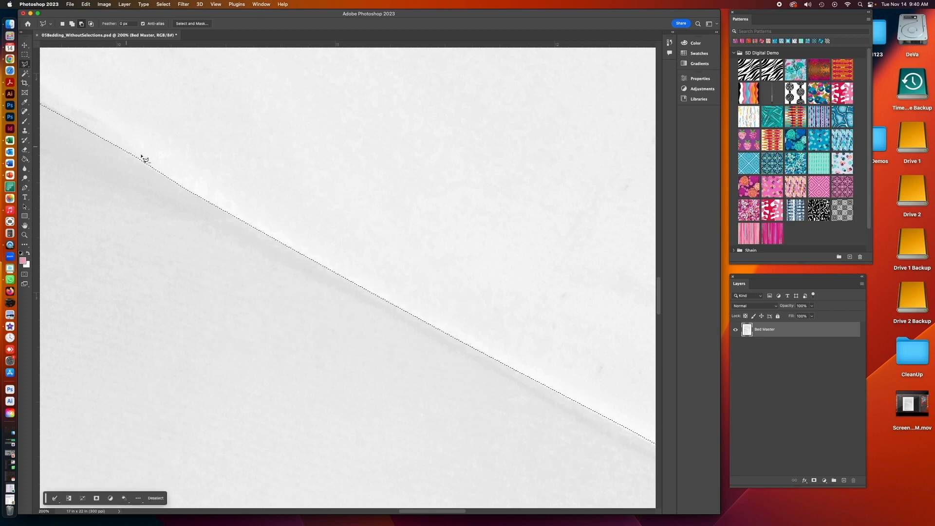
- Inspect the corner where the diagonal selection edge meets the bed's right side, then view the whole bed
{"action": "left_click_drag", "start_coordinate": [378, 317], "coordinate": [307, 267]}
{"action": "left_click_drag", "start_coordinate": [472, 340], "coordinate": [165, 171]}
{"action": "left_click_drag", "start_coordinate": [313, 263], "coordinate": [240, 227]}
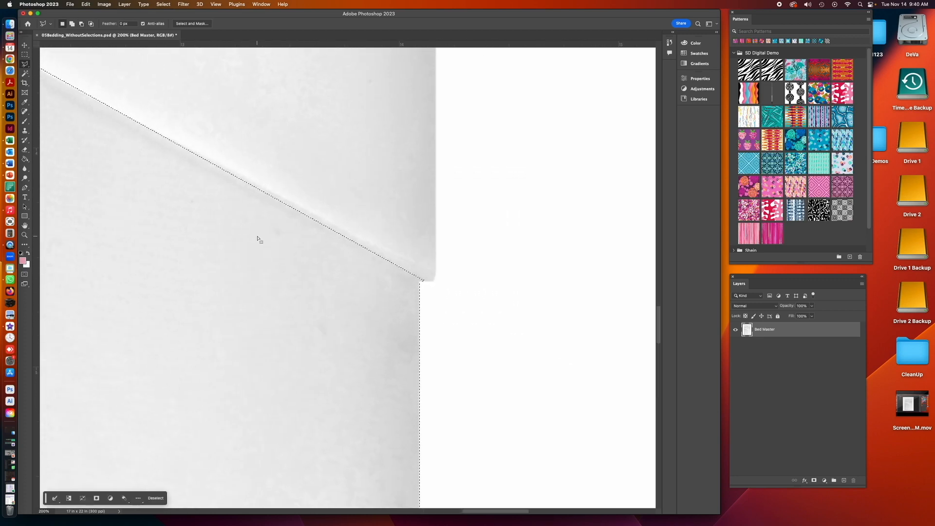
{"action": "left_click", "coordinate": [23, 236]}
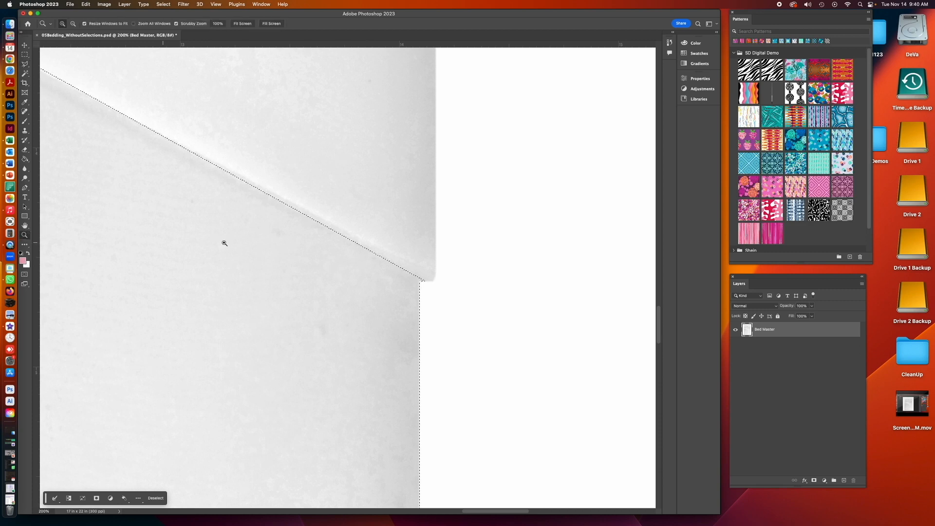
{"action": "left_click", "coordinate": [288, 250]}
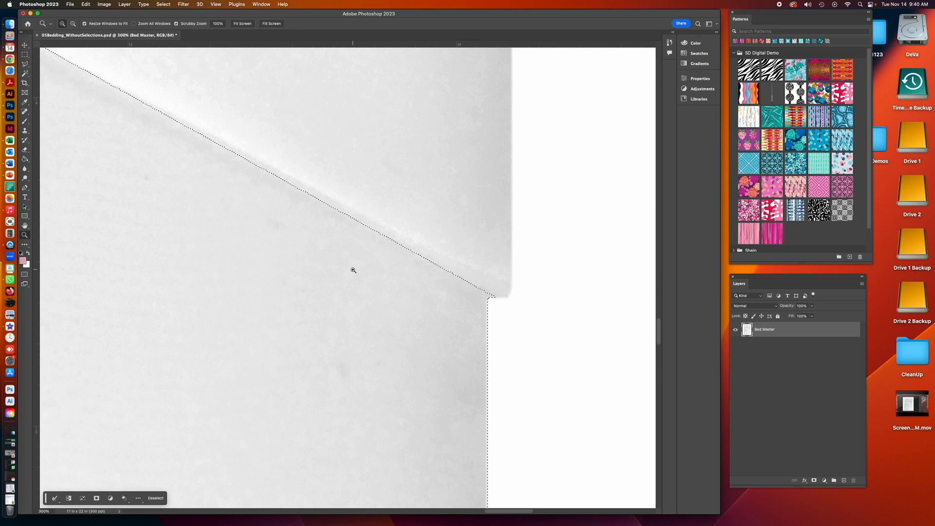
{"action": "left_click", "coordinate": [25, 64]}
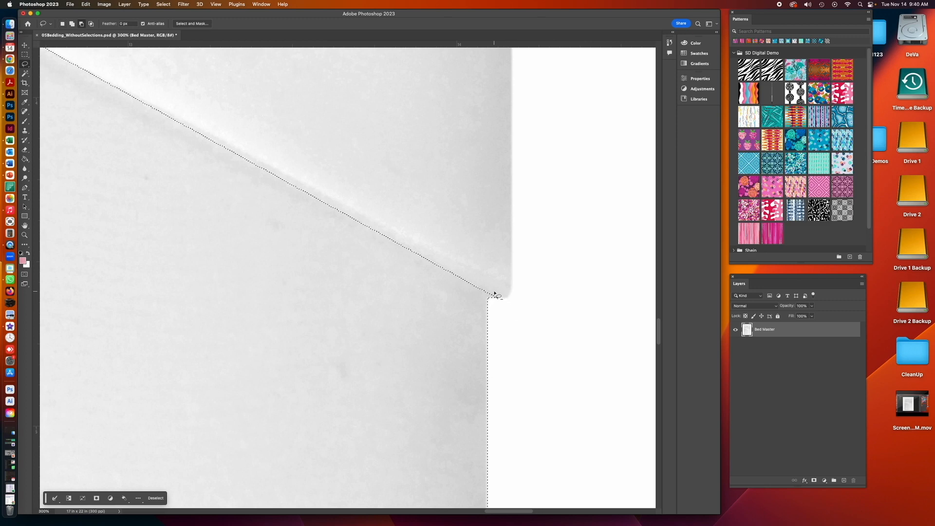
{"action": "left_click_drag", "start_coordinate": [487, 289], "coordinate": [488, 291]}
{"action": "key", "text": "super+minus"}
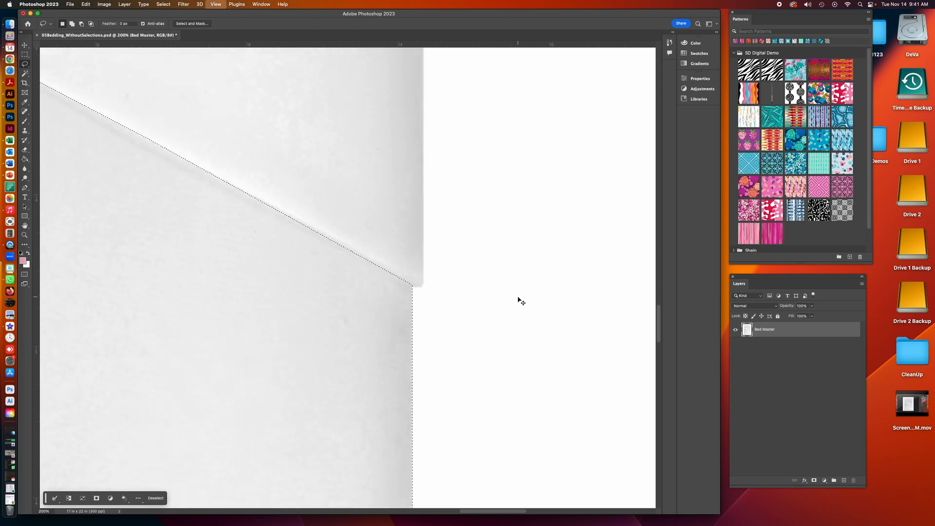
{"action": "key", "text": "super+minus"}
{"action": "key", "text": "super+minus"}
{"action": "key", "text": "super+minus"}
{"action": "key", "text": "super+minus"}
{"action": "key", "text": "super+minus"}
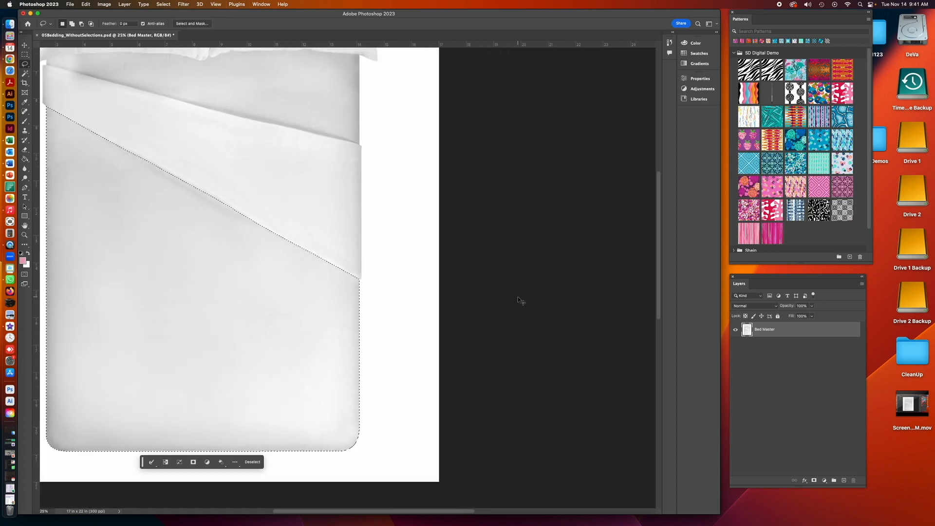
{"action": "key", "text": "super+minus"}
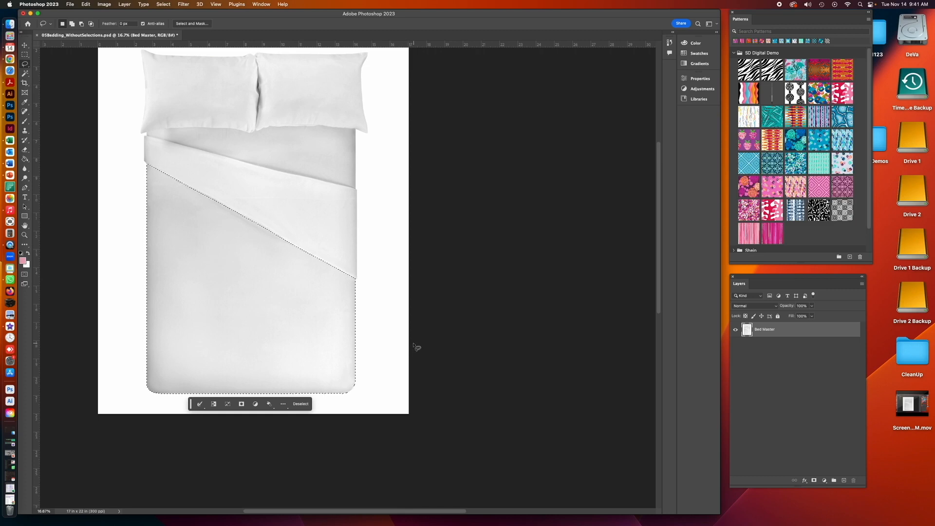
{"action": "mouse_move", "coordinate": [182, 15]}
{"action": "left_mouse_down"}
{"action": "mouse_move", "coordinate": [198, 16]}
{"action": "mouse_move", "coordinate": [187, 16]}
{"action": "left_mouse_up"}
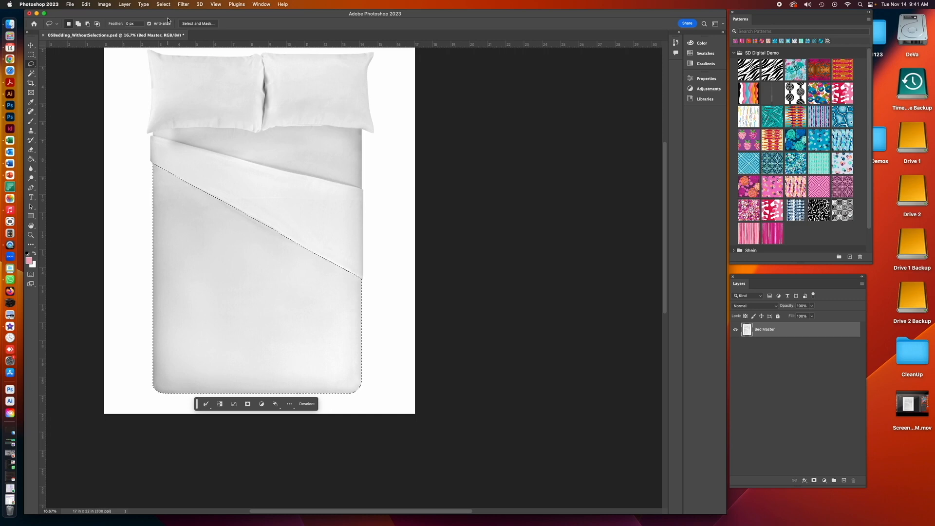
- Save the current selection as a new channel named Duvet Front
{"action": "left_click", "coordinate": [160, 4]}
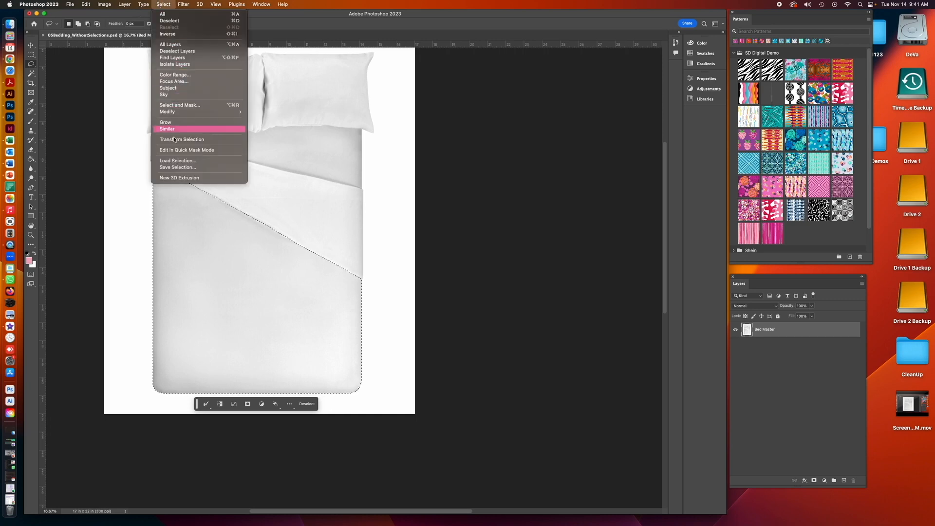
{"action": "left_click", "coordinate": [174, 167]}
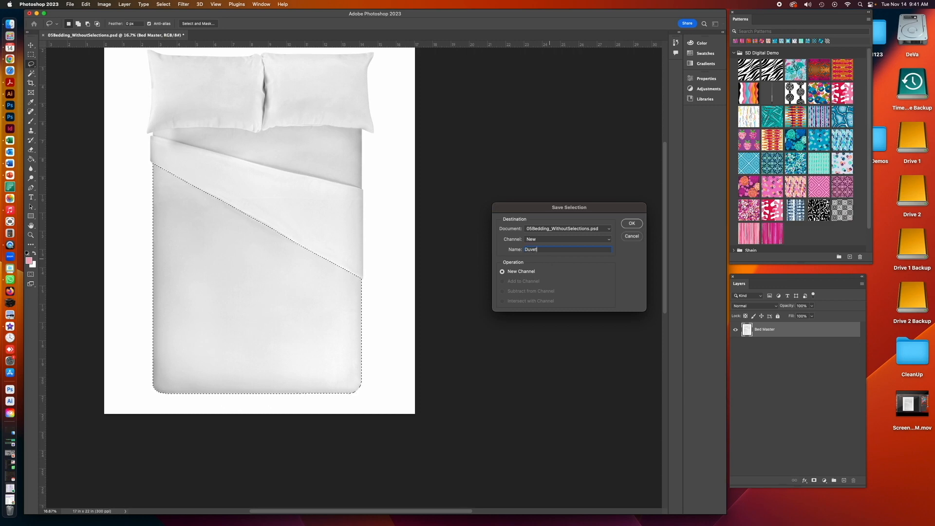
{"action": "type", "text": "Duvet Front"}
{"action": "scroll", "coordinate": [354, 277], "scroll_direction": "right", "scroll_amount": 3}
{"action": "left_click", "coordinate": [630, 223]}
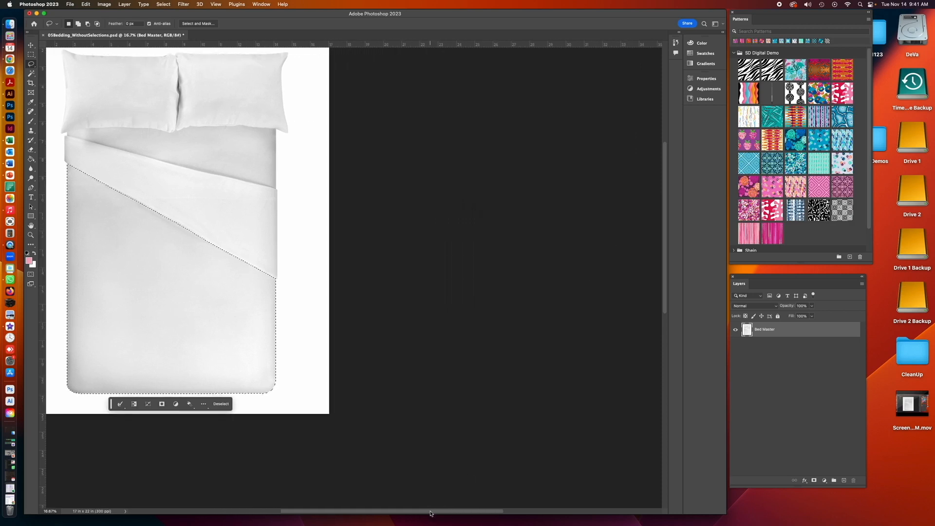
- Invert the selection
{"action": "scroll", "coordinate": [426, 514], "scroll_direction": "left", "scroll_amount": 6}
{"action": "left_click_drag", "start_coordinate": [426, 512], "coordinate": [429, 511]}
{"action": "left_click_drag", "start_coordinate": [662, 293], "coordinate": [666, 352]}
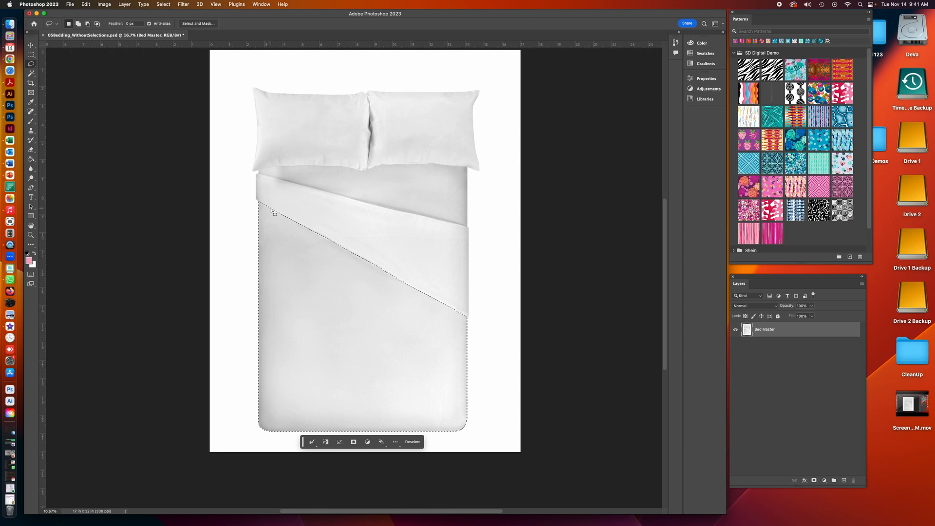
{"action": "left_click", "coordinate": [163, 4]}
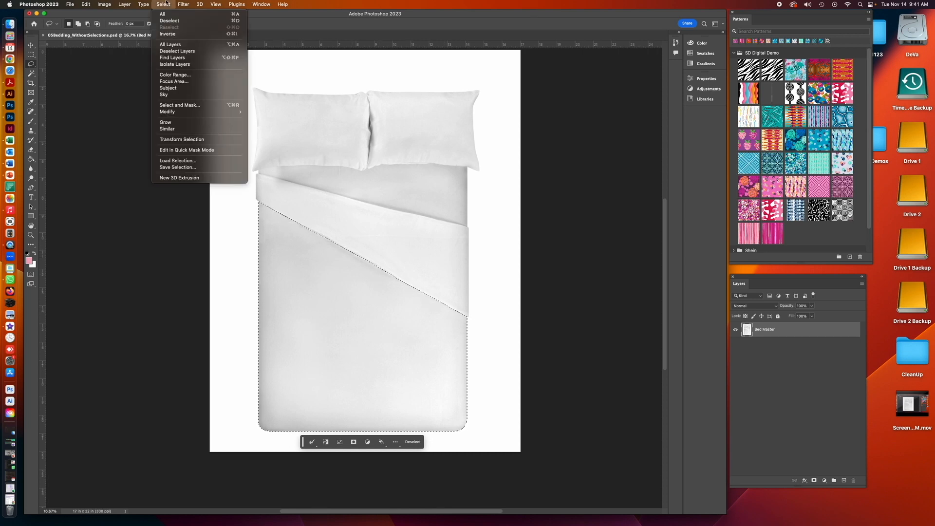
{"action": "left_click", "coordinate": [168, 34]}
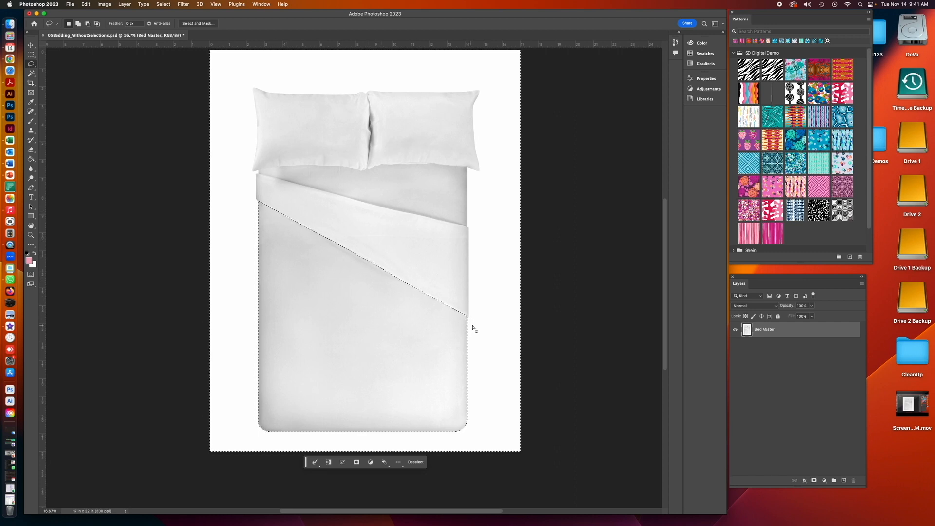
- Subtract rectangles covering the lower duvet and surrounding background from the inverted selection with the Rectangular Marquee
{"action": "key", "text": "m"}
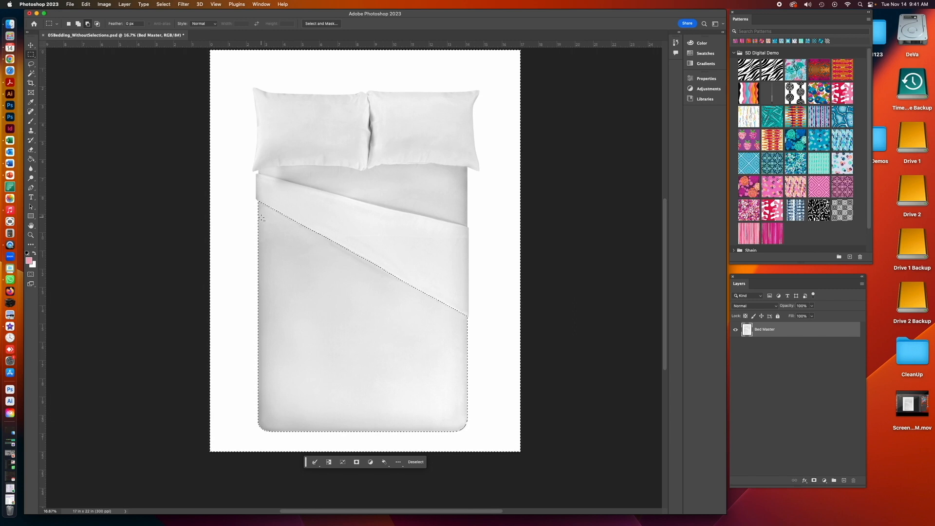
{"action": "key", "text": "super+shift+i"}
{"action": "left_click_drag", "start_coordinate": [202, 235], "coordinate": [177, 486]}
{"action": "left_click_drag", "start_coordinate": [244, 416], "coordinate": [547, 483]}
{"action": "left_click_drag", "start_coordinate": [457, 324], "coordinate": [552, 434]}
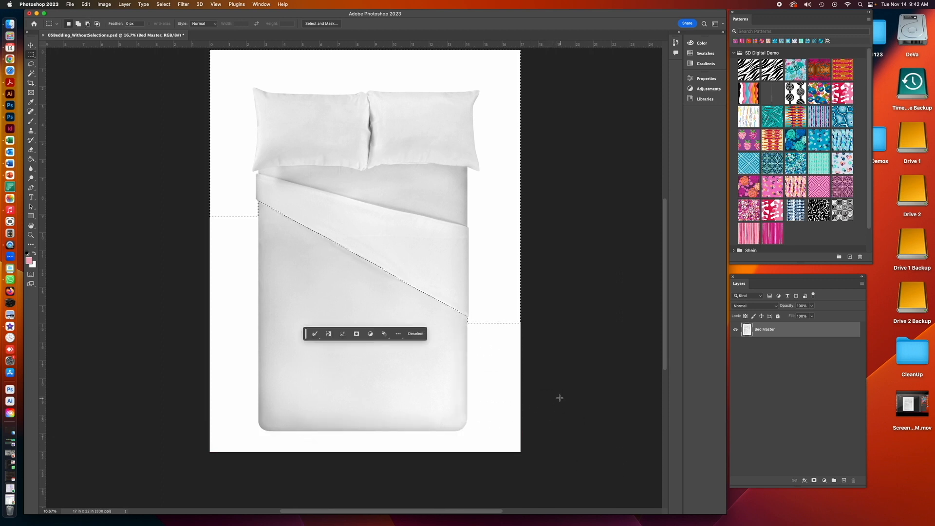
- Subtract rectangles over the pillows and the side background, leaving only the folded-over top sheet selected
{"action": "key", "text": "alt"}
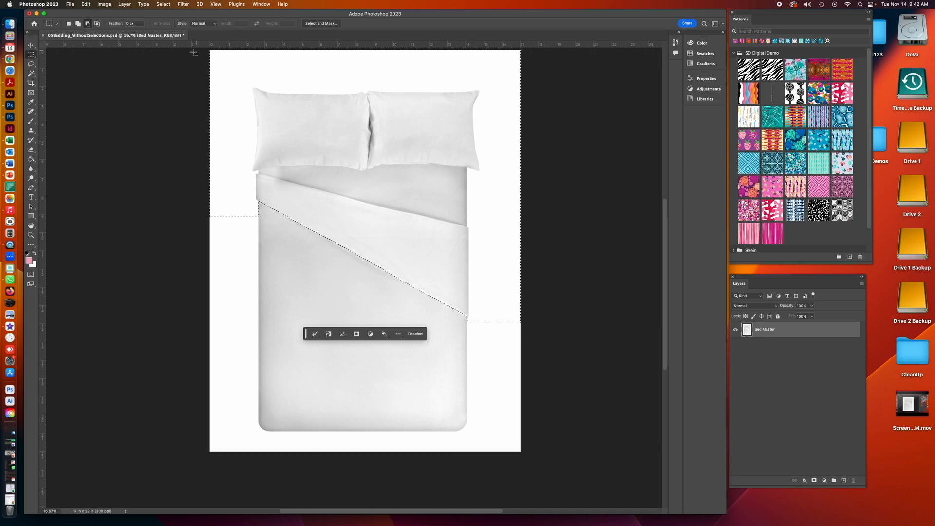
{"action": "left_click_drag", "start_coordinate": [200, 47], "coordinate": [534, 174]}
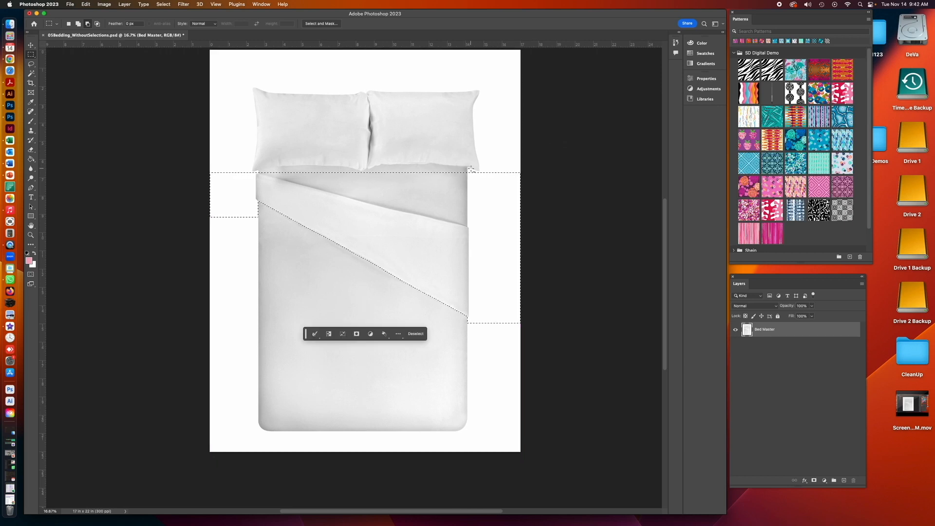
{"action": "left_click_drag", "start_coordinate": [471, 170], "coordinate": [540, 328]}
{"action": "left_click_drag", "start_coordinate": [180, 144], "coordinate": [251, 228]}
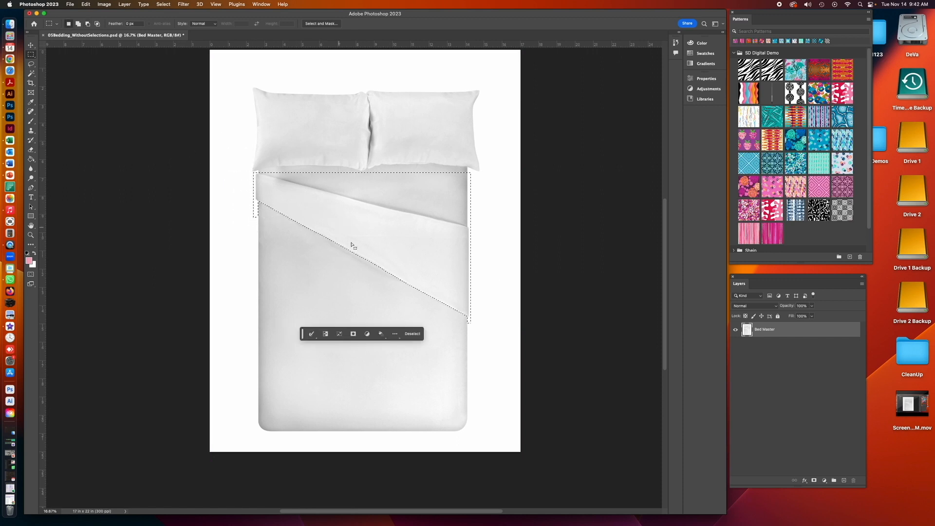
{"action": "left_click", "coordinate": [31, 234]}
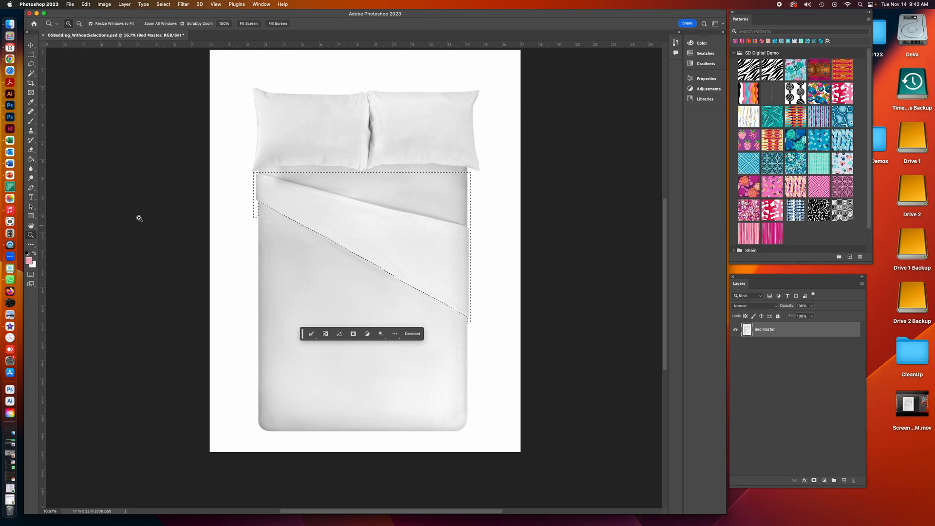
- Subtract a polygon covering the duvet area above the folded sheet's upper edge with the Polygonal Lasso
{"action": "left_click_drag", "start_coordinate": [271, 209], "coordinate": [268, 209]}
{"action": "left_click", "coordinate": [268, 195]}
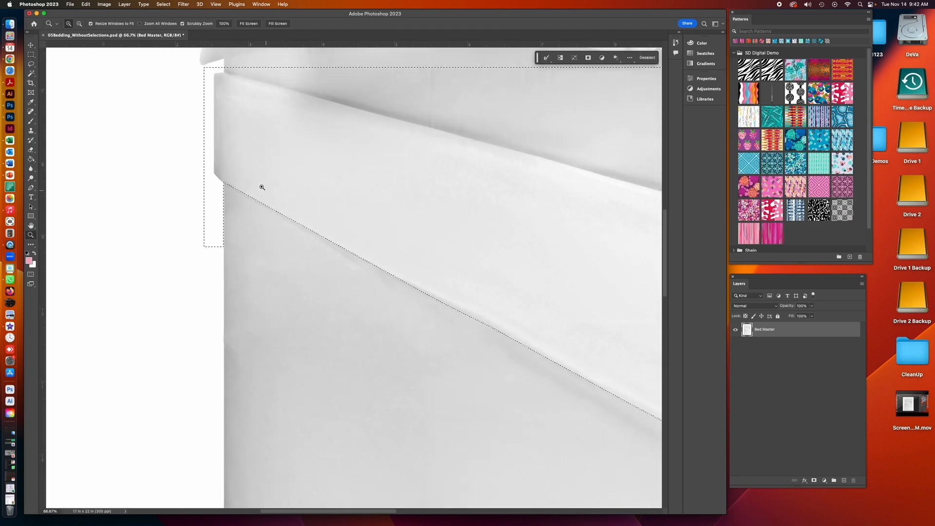
{"action": "left_click_drag", "start_coordinate": [263, 181], "coordinate": [165, 224]}
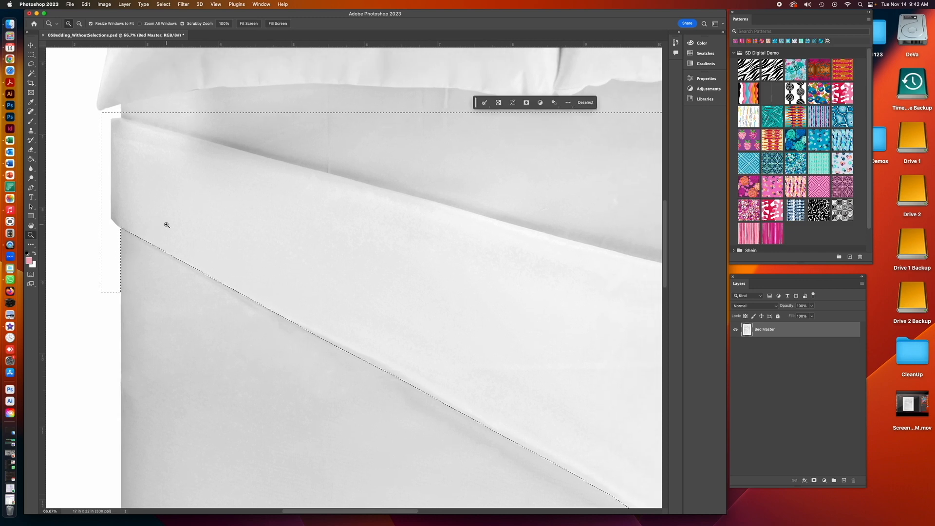
{"action": "left_click", "coordinate": [158, 213], "text": "alt"}
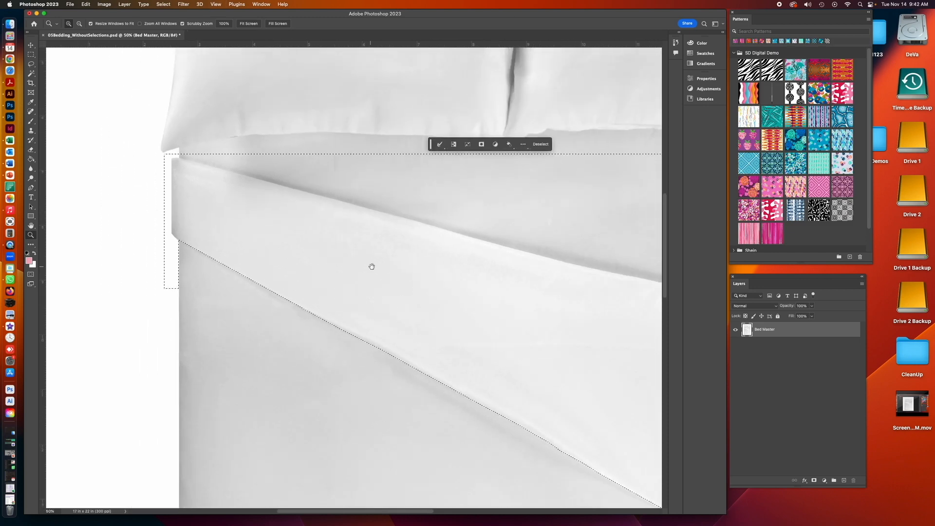
{"action": "left_click_drag", "start_coordinate": [372, 265], "coordinate": [298, 238]}
{"action": "left_click", "coordinate": [294, 238], "text": "alt"}
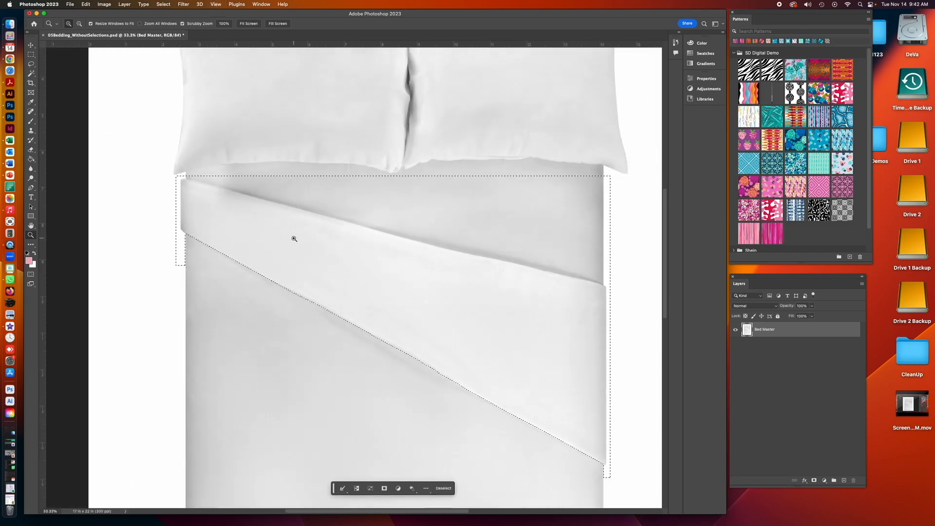
{"action": "left_click_drag", "start_coordinate": [30, 64], "coordinate": [57, 71]}
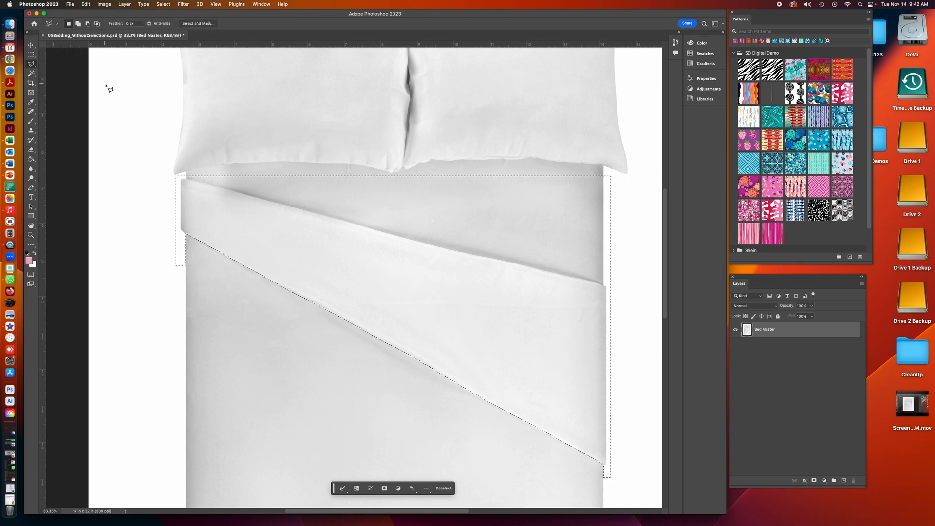
{"action": "left_click", "coordinate": [174, 174], "text": "alt"}
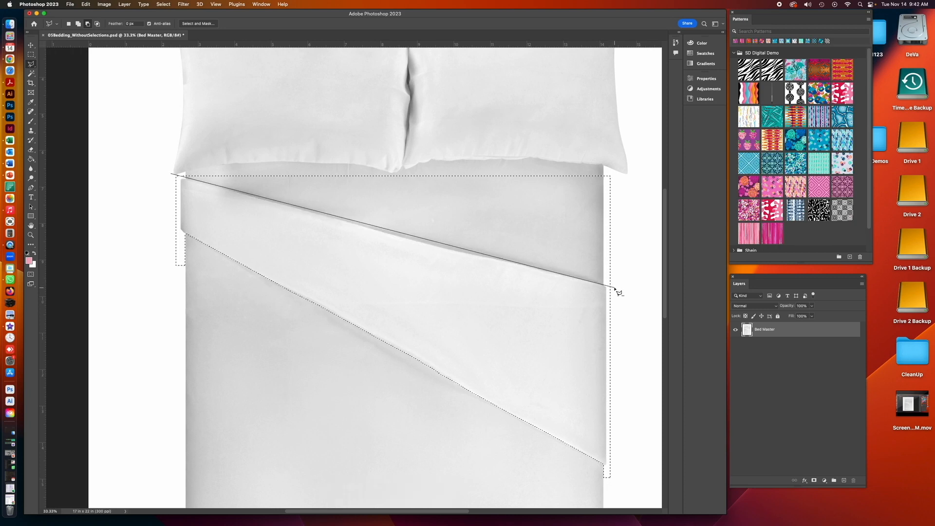
{"action": "left_click", "coordinate": [614, 288]}
{"action": "left_click", "coordinate": [621, 171]}
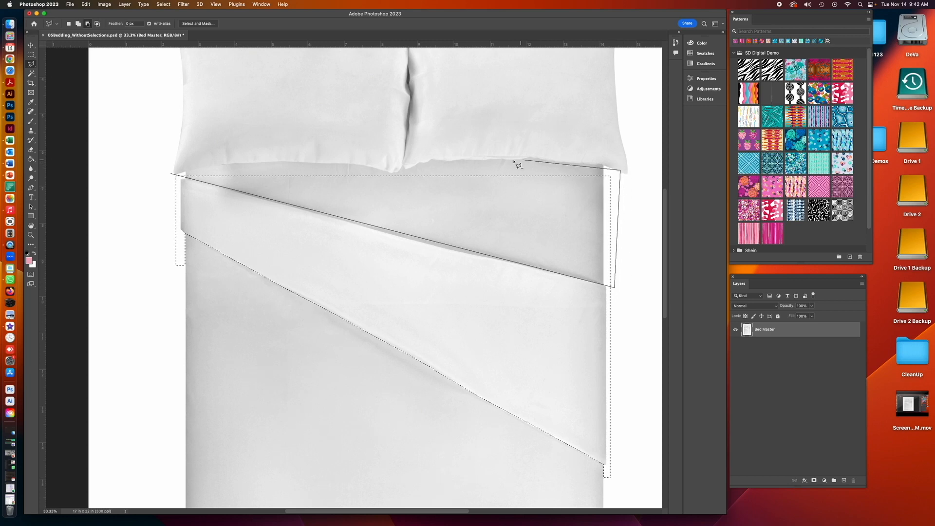
{"action": "left_click", "coordinate": [266, 160]}
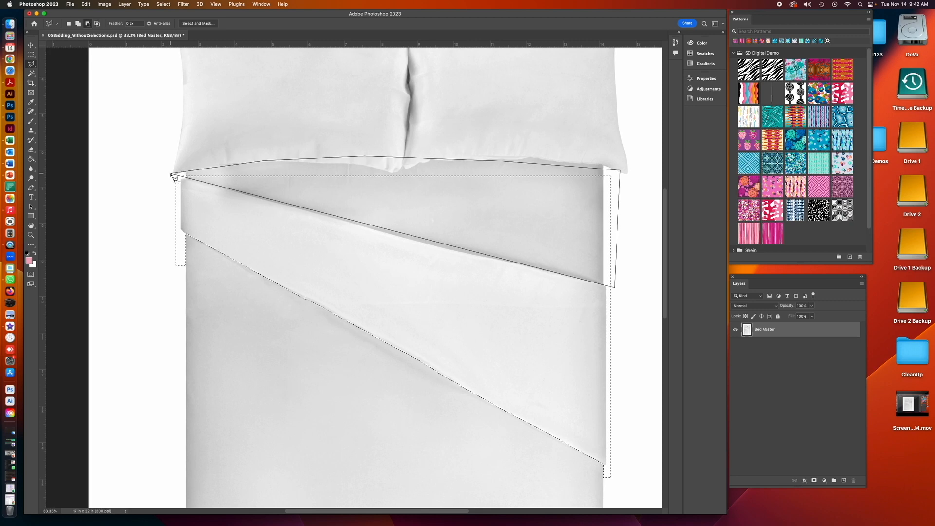
{"action": "left_click", "coordinate": [171, 174]}
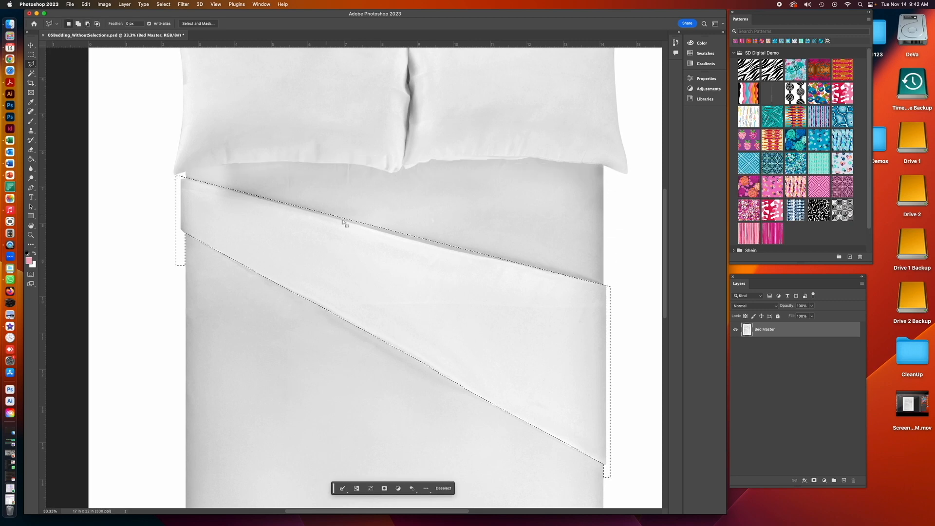
- Subtract a rectangle of background beside the sheet's upper left edge with the Rectangular Marquee
{"action": "left_click", "coordinate": [30, 235]}
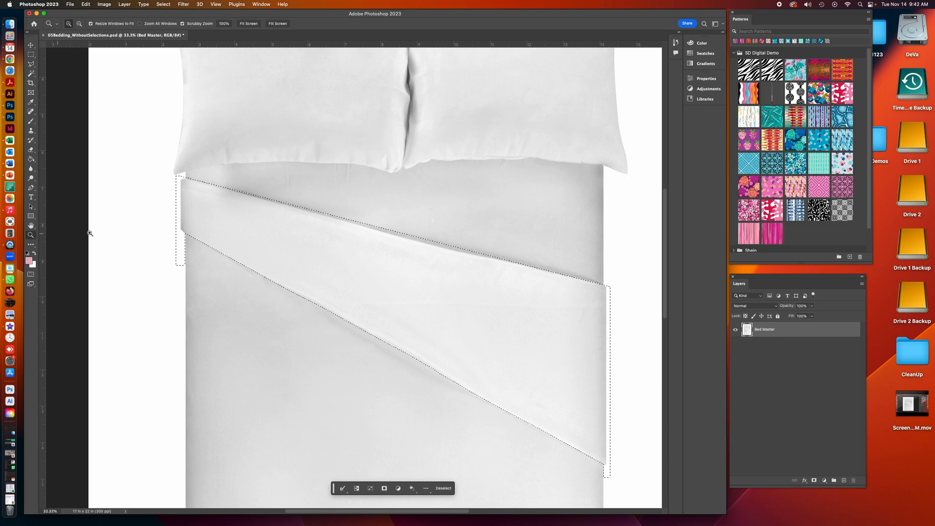
{"action": "left_click", "coordinate": [188, 237]}
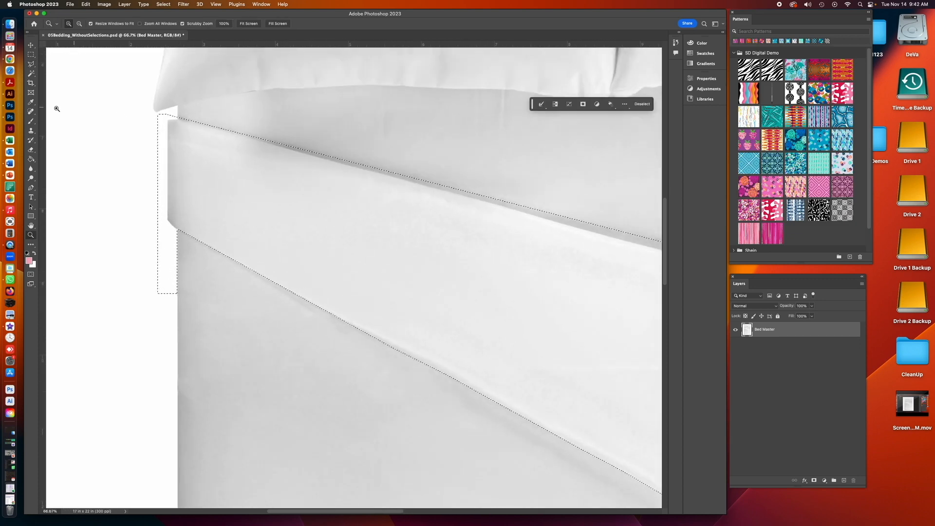
{"action": "left_click", "coordinate": [32, 55]}
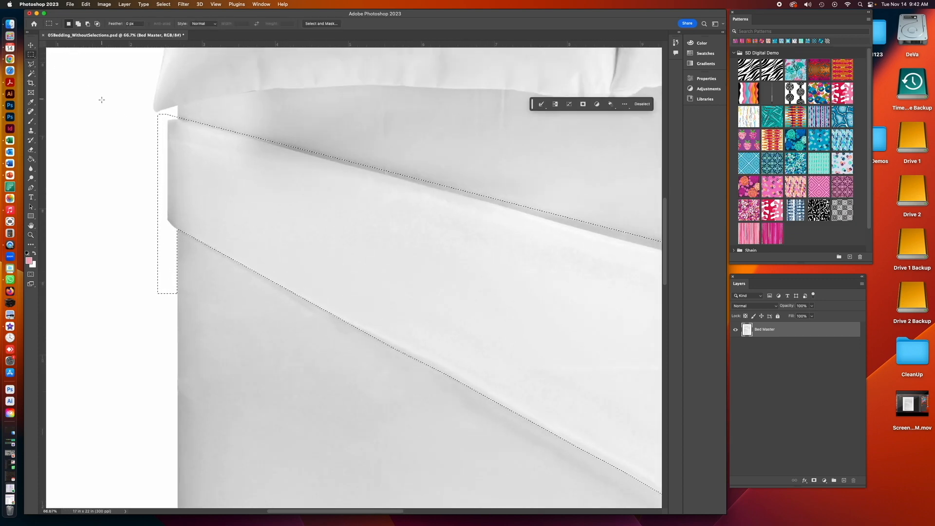
{"action": "left_click_drag", "start_coordinate": [137, 98], "coordinate": [167, 255]}
{"action": "left_click", "coordinate": [31, 235]}
{"action": "left_click", "coordinate": [177, 246]}
{"action": "left_click", "coordinate": [179, 249]}
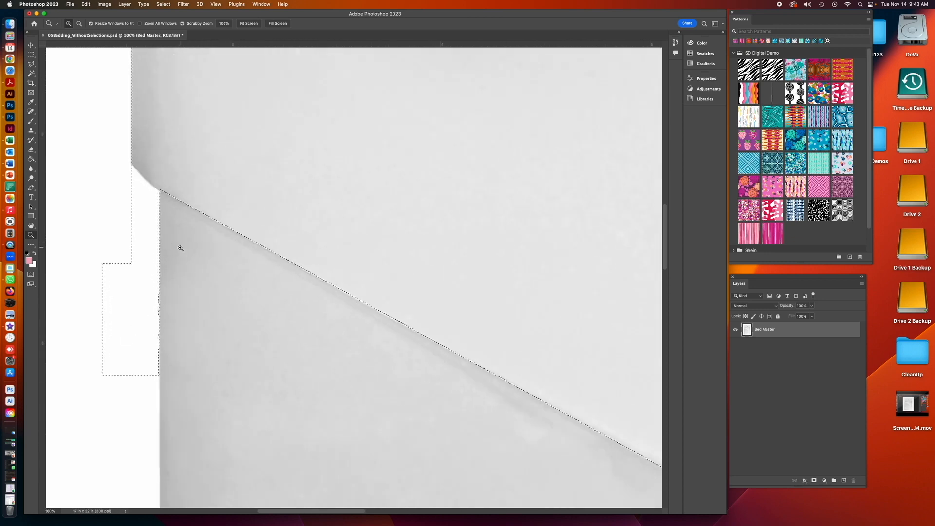
- Subtract the remaining background strip at the sheet's left edge with the Lasso tool
{"action": "left_click", "coordinate": [33, 64]}
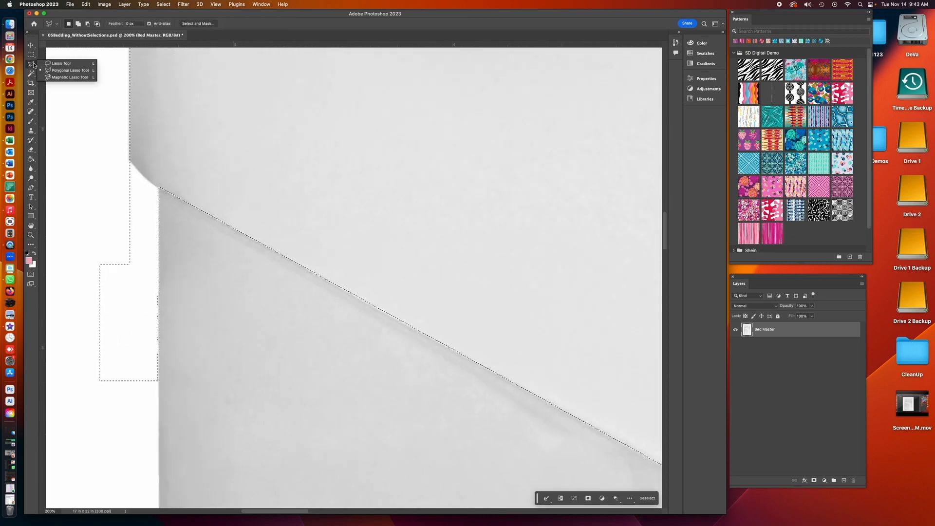
{"action": "left_click", "coordinate": [60, 64]}
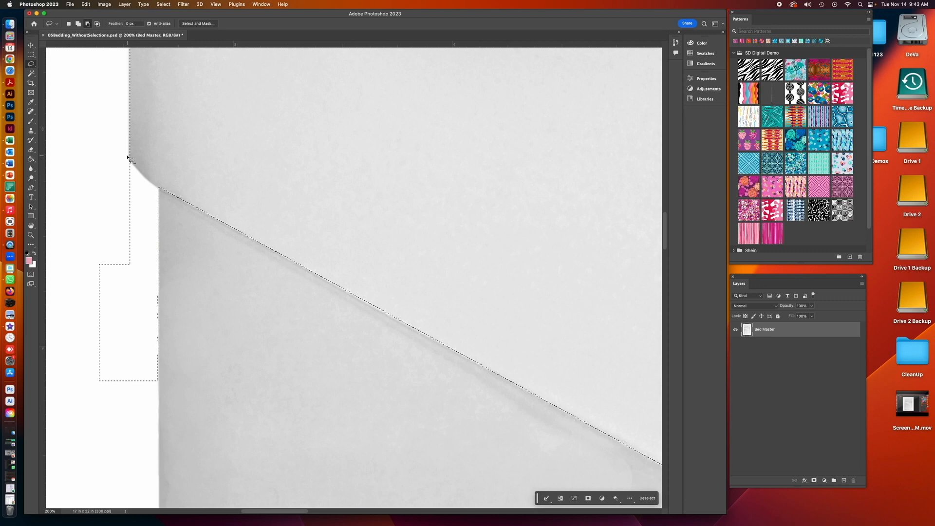
{"action": "left_click_drag", "start_coordinate": [127, 156], "coordinate": [129, 161]}
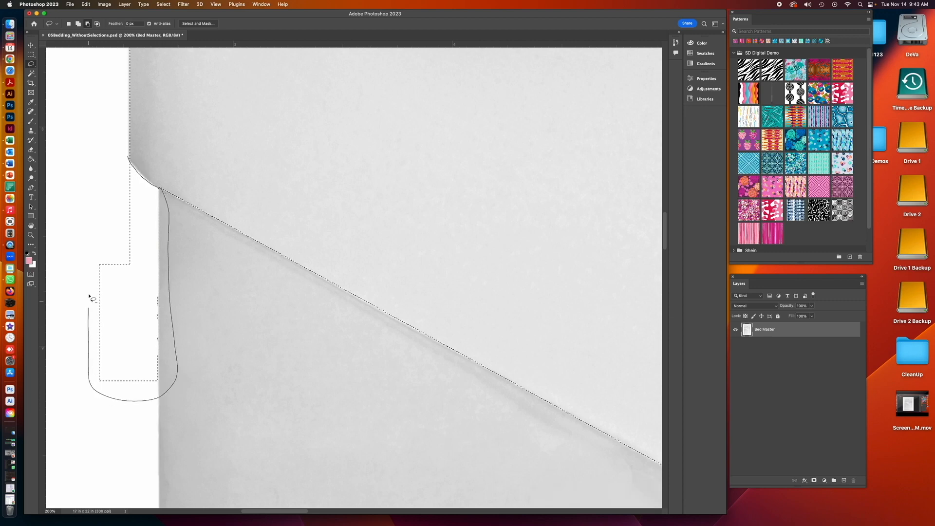
{"action": "left_click_drag", "start_coordinate": [120, 166], "coordinate": [117, 169]}
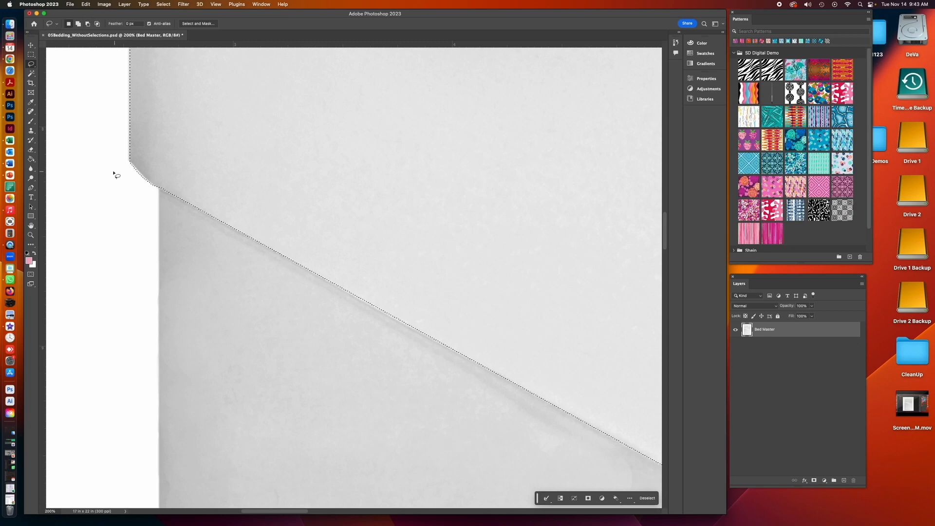
- Trim the selection around the sheet's left corner with small Lasso subtractions
{"action": "left_click", "coordinate": [30, 235]}
{"action": "left_click", "coordinate": [130, 177]}
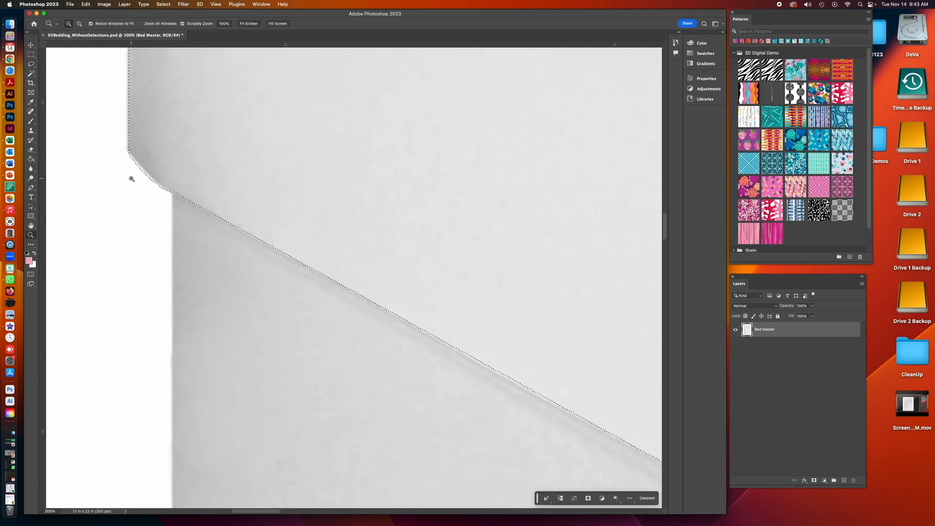
{"action": "left_click", "coordinate": [31, 64]}
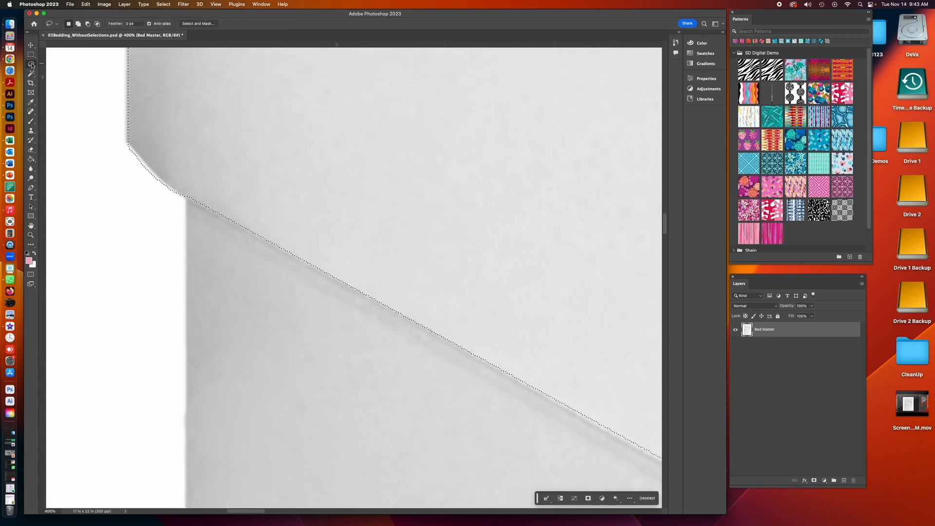
{"action": "mouse_move", "coordinate": [126, 143]}
{"action": "left_mouse_down"}
{"action": "mouse_move", "coordinate": [135, 154]}
{"action": "mouse_move", "coordinate": [127, 168]}
{"action": "mouse_move", "coordinate": [137, 154]}
{"action": "left_mouse_up"}
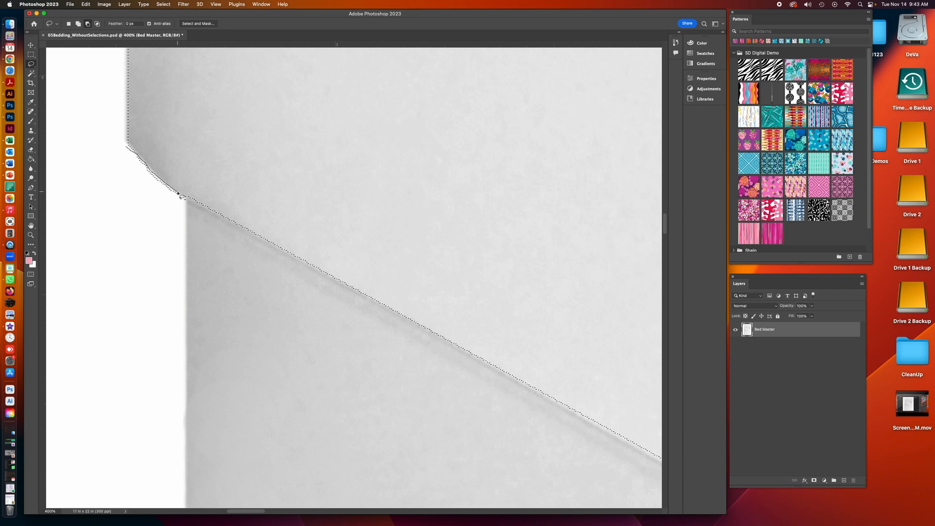
{"action": "left_click_drag", "start_coordinate": [146, 199], "coordinate": [111, 181]}
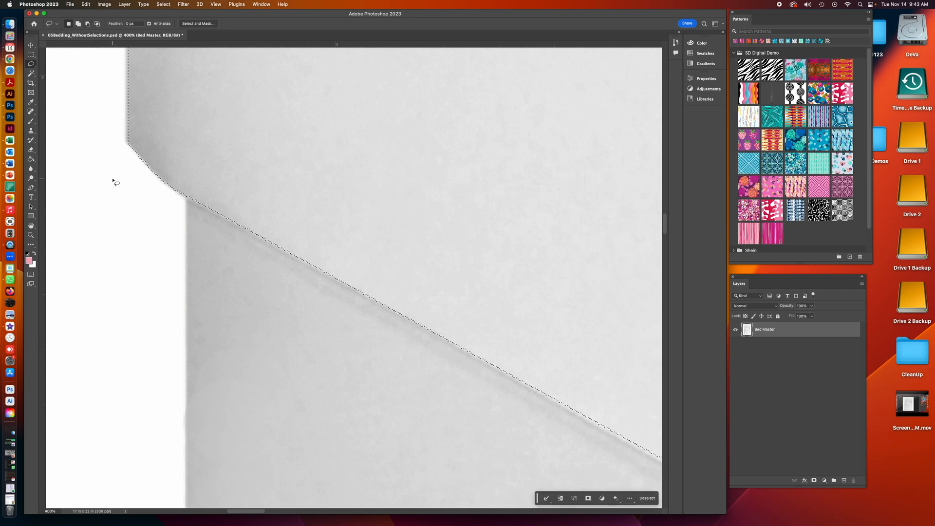
- Inspect the selection edge along the folded sheet's diagonal at high magnification
{"action": "left_click_drag", "start_coordinate": [524, 402], "coordinate": [97, 260]}
{"action": "mouse_move", "coordinate": [528, 373]}
{"action": "left_mouse_down"}
{"action": "mouse_move", "coordinate": [198, 188]}
{"action": "mouse_move", "coordinate": [151, 178]}
{"action": "left_mouse_up"}
{"action": "left_click_drag", "start_coordinate": [496, 289], "coordinate": [217, 144]}
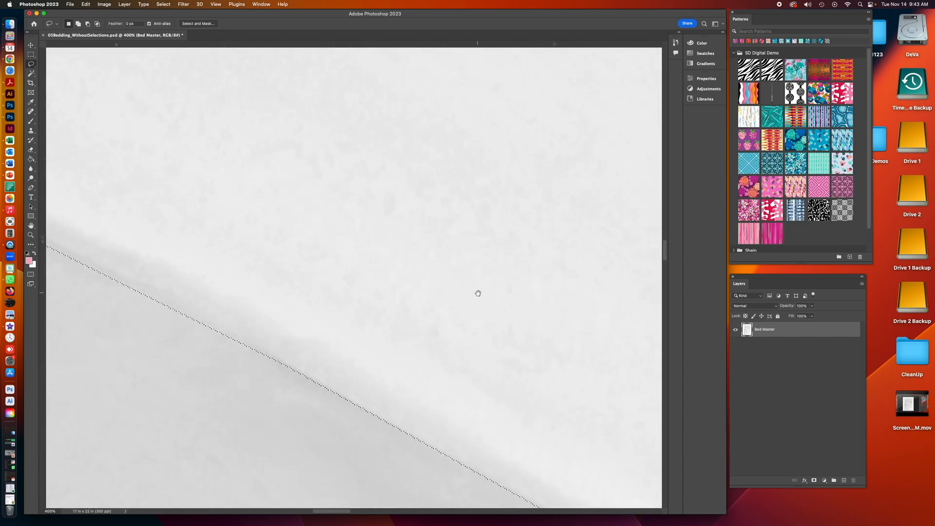
{"action": "left_click_drag", "start_coordinate": [478, 292], "coordinate": [209, 200]}
{"action": "left_click_drag", "start_coordinate": [509, 348], "coordinate": [250, 146]}
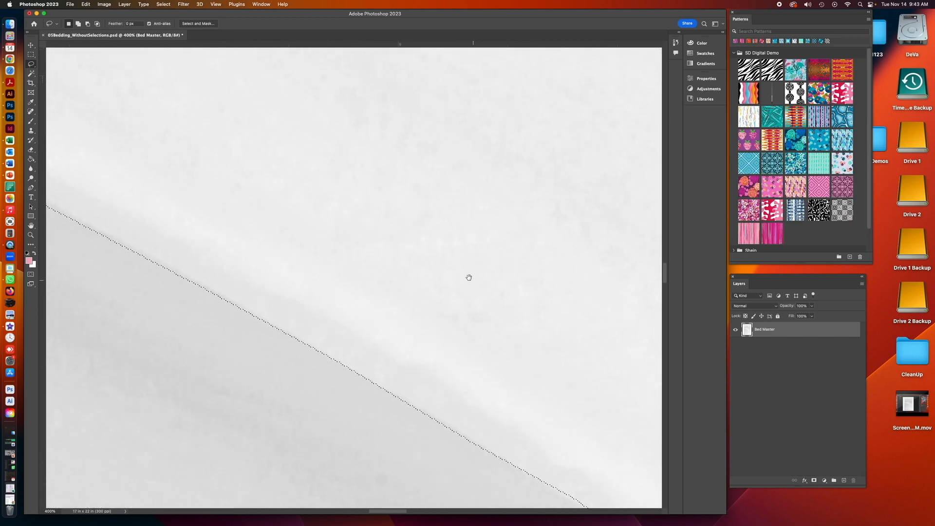
{"action": "left_click_drag", "start_coordinate": [472, 277], "coordinate": [271, 198]}
{"action": "mouse_move", "coordinate": [509, 334]}
{"action": "left_mouse_down"}
{"action": "mouse_move", "coordinate": [357, 311]}
{"action": "mouse_move", "coordinate": [249, 204]}
{"action": "mouse_move", "coordinate": [501, 298]}
{"action": "mouse_move", "coordinate": [248, 224]}
{"action": "left_mouse_up"}
{"action": "left_click_drag", "start_coordinate": [557, 417], "coordinate": [288, 250]}
{"action": "left_click_drag", "start_coordinate": [488, 374], "coordinate": [320, 209]}
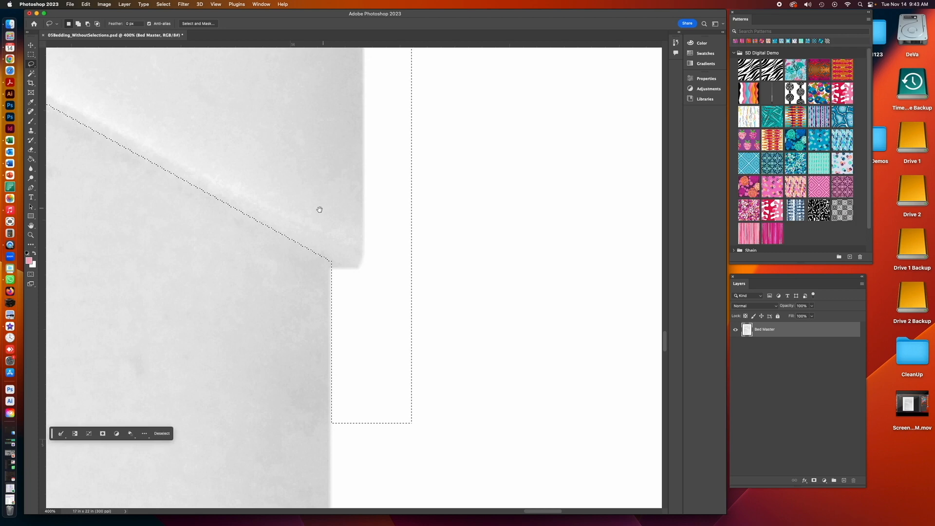
- Subtract a tall rectangle of background along the sheet's right edge with the Rectangular Marquee
{"action": "key", "text": "super+minus"}
{"action": "left_click_drag", "start_coordinate": [435, 251], "coordinate": [422, 492]}
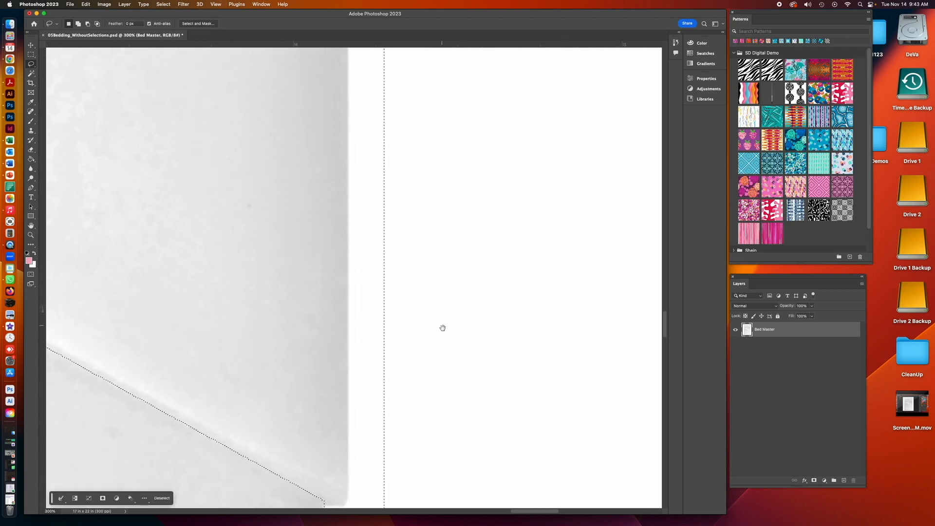
{"action": "left_click_drag", "start_coordinate": [442, 328], "coordinate": [442, 339]}
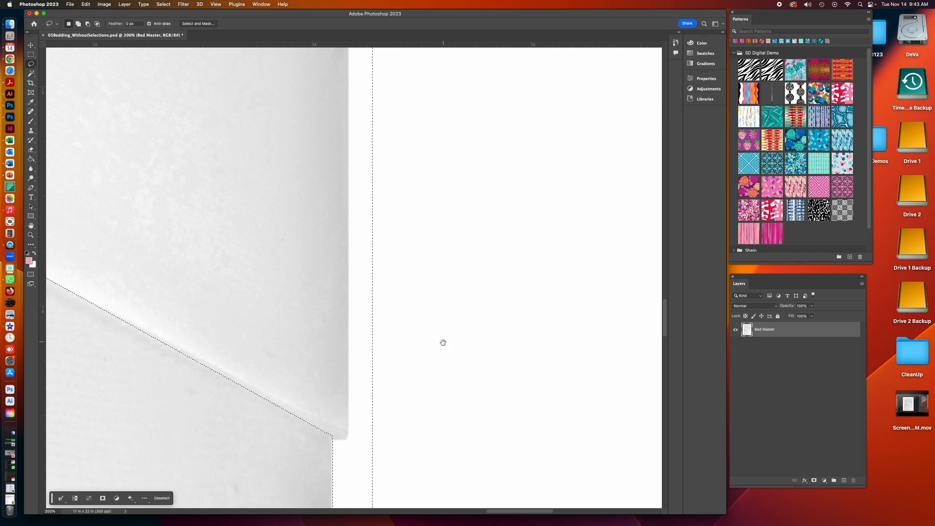
{"action": "key", "text": "super+minus"}
{"action": "key", "text": "super+minus"}
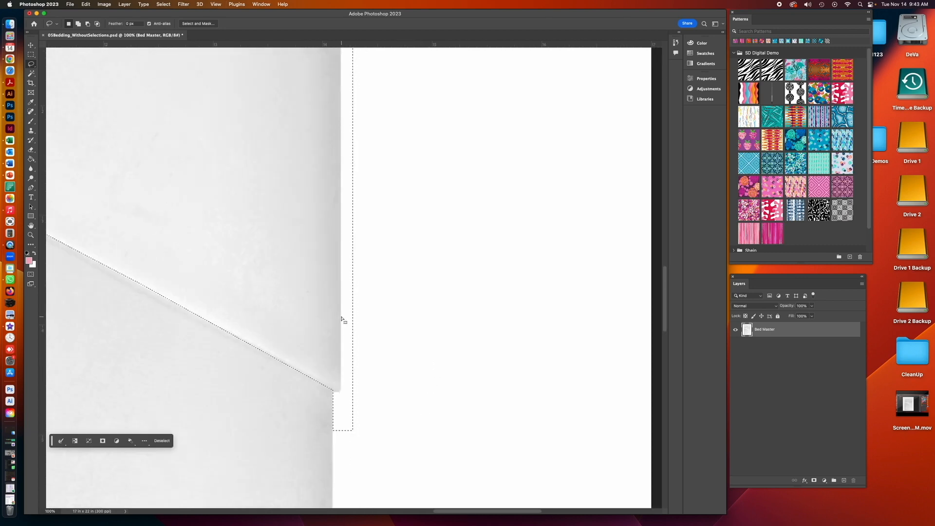
{"action": "left_click_drag", "start_coordinate": [397, 283], "coordinate": [364, 426]}
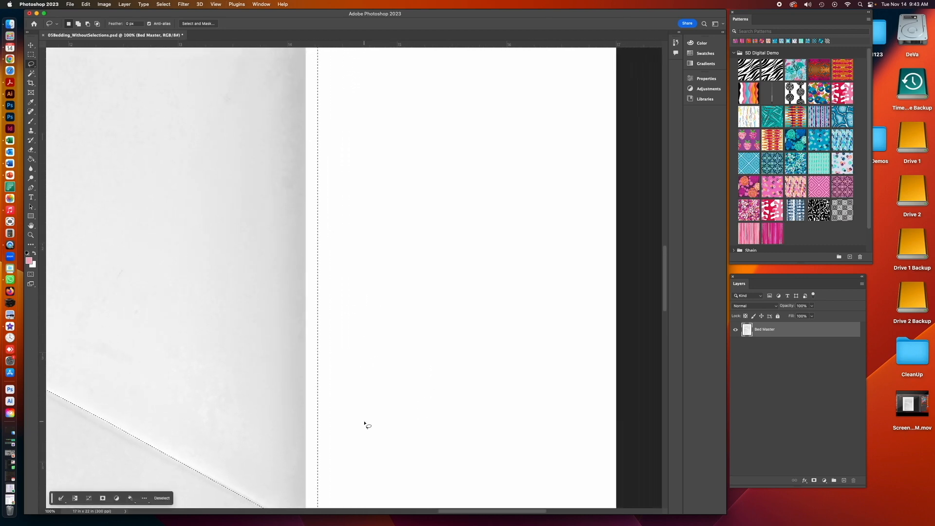
{"action": "key", "text": "super+minus"}
{"action": "left_click", "coordinate": [30, 55]}
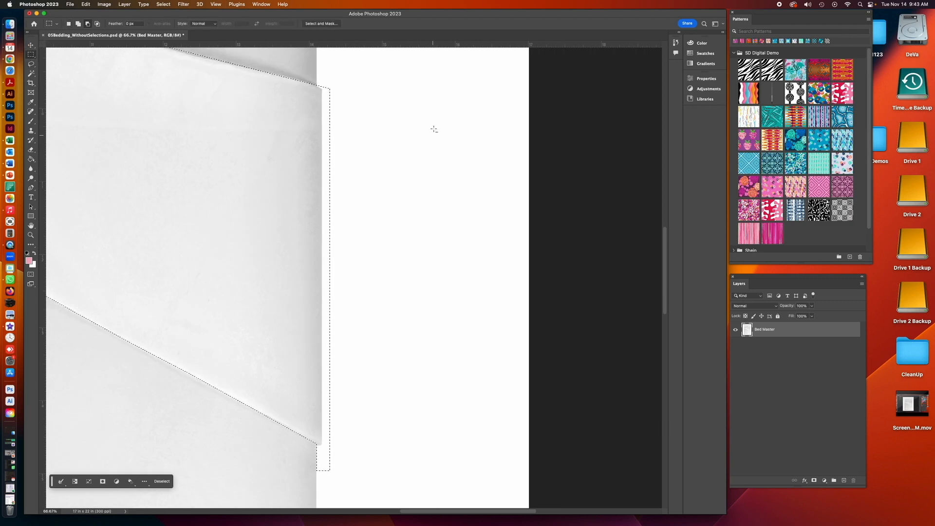
{"action": "left_click_drag", "start_coordinate": [321, 86], "coordinate": [382, 466]}
- Subtract the leftover background area below the sheet's right corner with the Lasso tool
{"action": "left_click", "coordinate": [31, 236]}
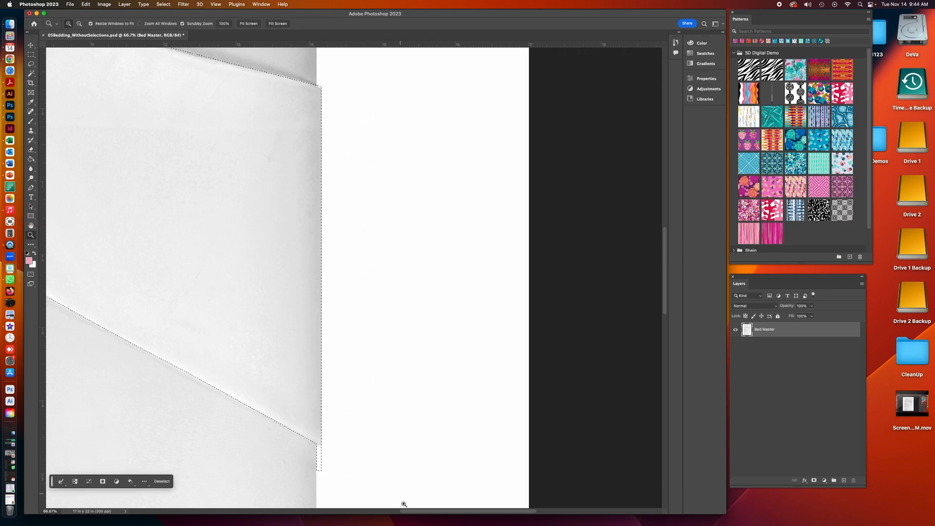
{"action": "left_click", "coordinate": [320, 458]}
{"action": "left_click", "coordinate": [320, 458]}
{"action": "left_click", "coordinate": [320, 458]}
{"action": "left_click", "coordinate": [319, 458]}
{"action": "left_click_drag", "start_coordinate": [307, 443], "coordinate": [334, 341]}
{"action": "left_click", "coordinate": [31, 64]}
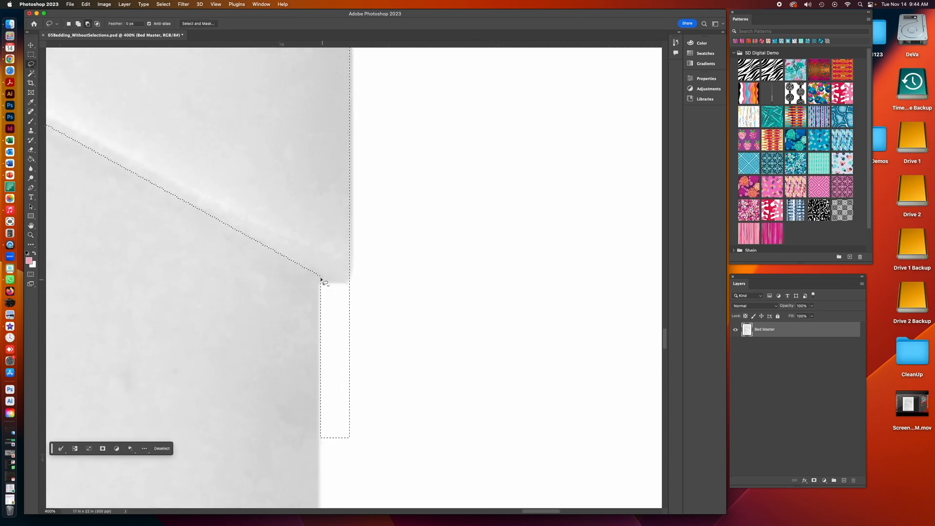
{"action": "left_click_drag", "start_coordinate": [321, 279], "coordinate": [334, 284]}
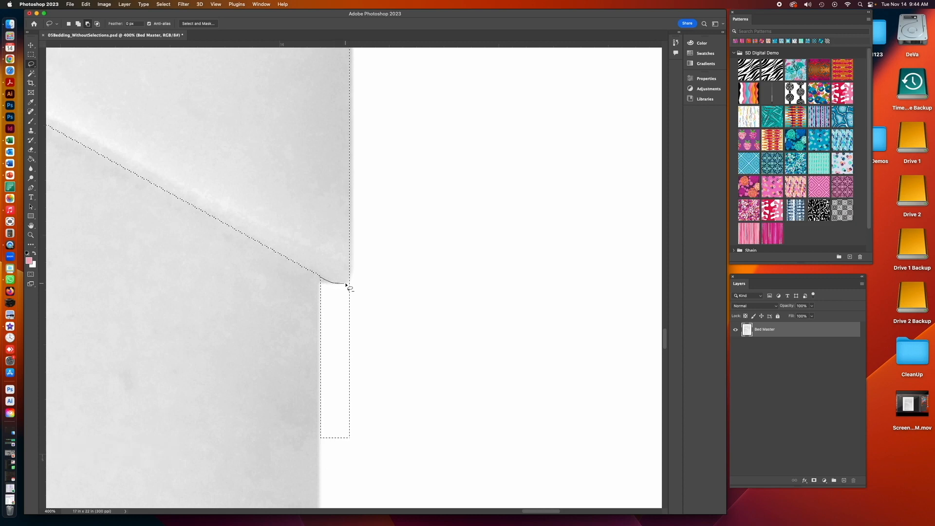
{"action": "left_click_drag", "start_coordinate": [294, 363], "coordinate": [319, 279]}
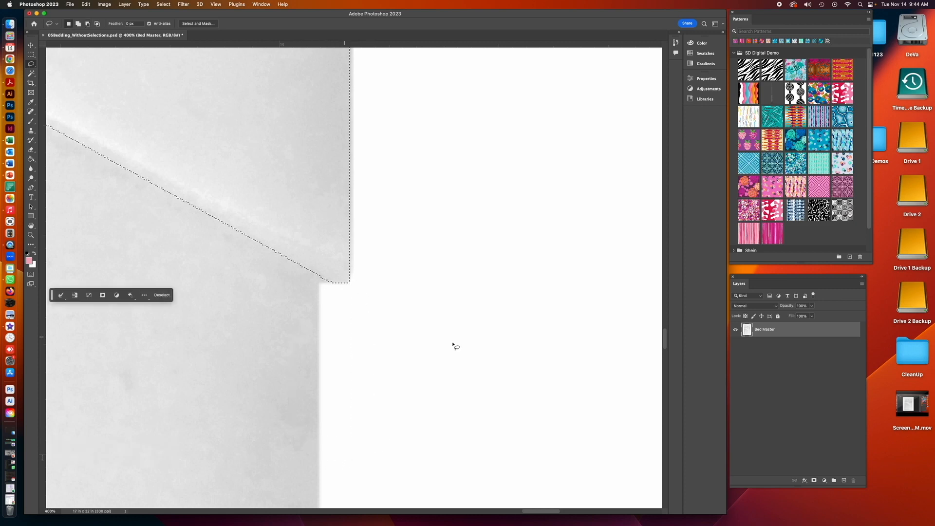
- Trim the selection at the sheet's upper right corner with a small Lasso subtraction
{"action": "mouse_move", "coordinate": [665, 343]}
{"action": "left_mouse_down"}
{"action": "mouse_move", "coordinate": [666, 241]}
{"action": "mouse_move", "coordinate": [665, 256]}
{"action": "left_mouse_up"}
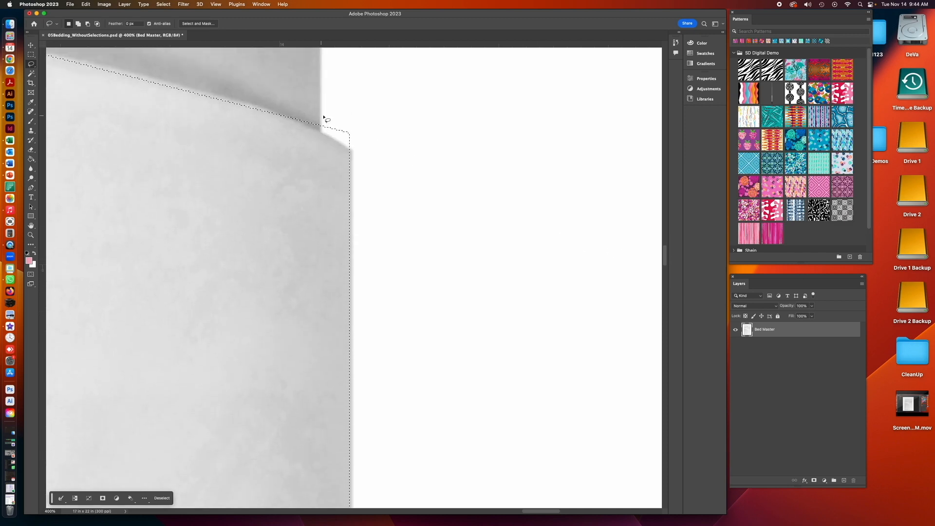
{"action": "key", "text": "alt"}
{"action": "left_click_drag", "start_coordinate": [294, 119], "coordinate": [305, 125]}
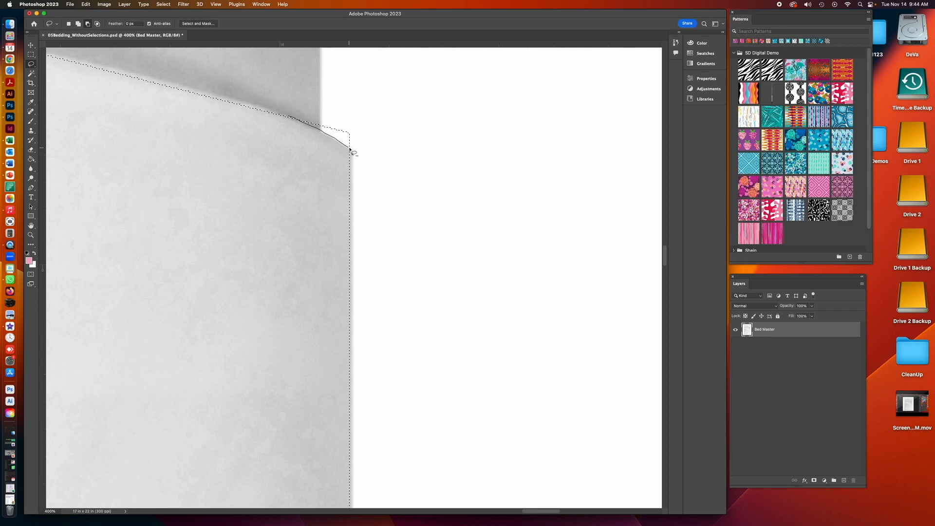
- Close the Lasso subtraction at the sheet's upper right corner and review the selection along the sheet's right edge
{"action": "left_click_drag", "start_coordinate": [358, 141], "coordinate": [340, 119]}
{"action": "left_click_drag", "start_coordinate": [665, 253], "coordinate": [667, 271]}
{"action": "key", "text": "super+minus"}
{"action": "key", "text": "super+minus"}
{"action": "key", "text": "super+minus"}
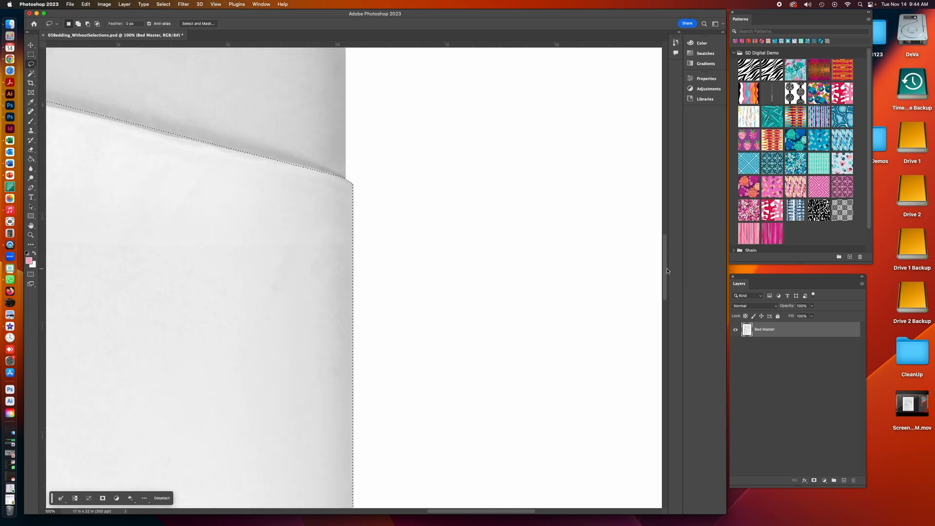
{"action": "left_click_drag", "start_coordinate": [667, 271], "coordinate": [668, 306]}
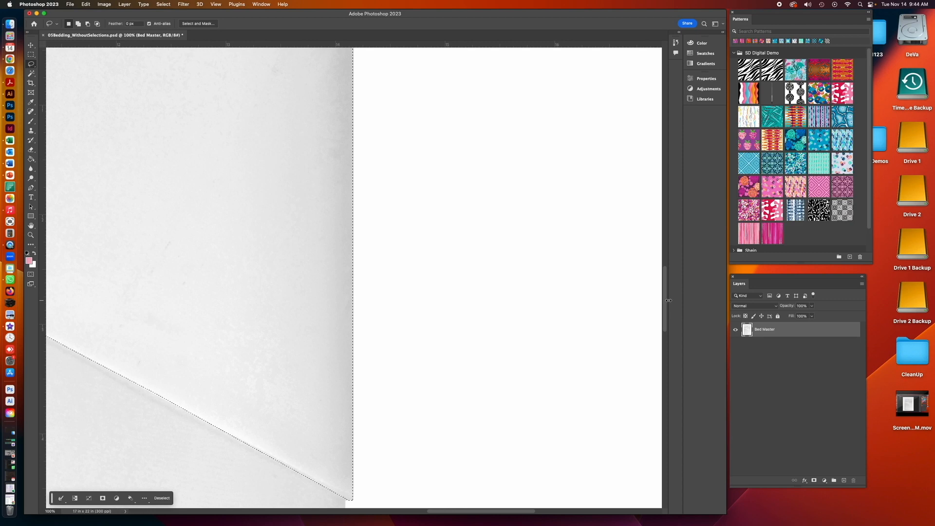
{"action": "key", "text": "super+minus"}
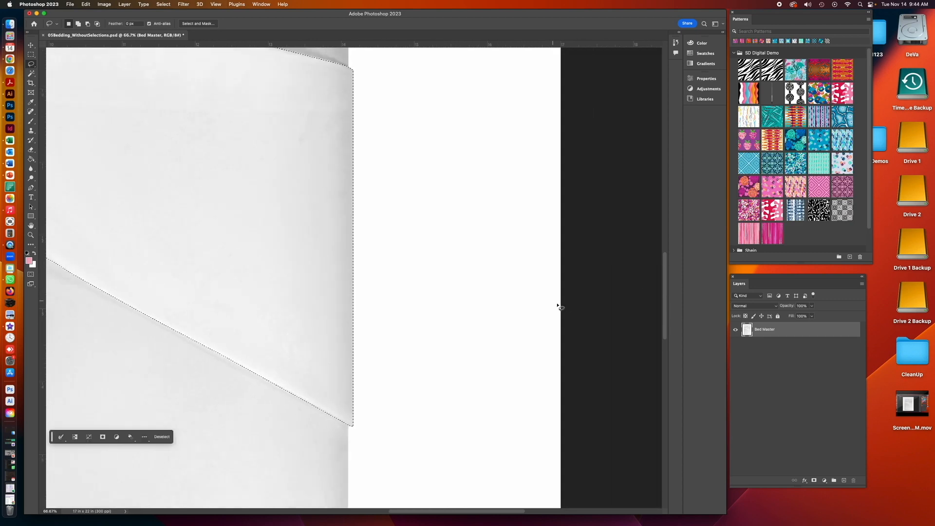
{"action": "left_click", "coordinate": [31, 236]}
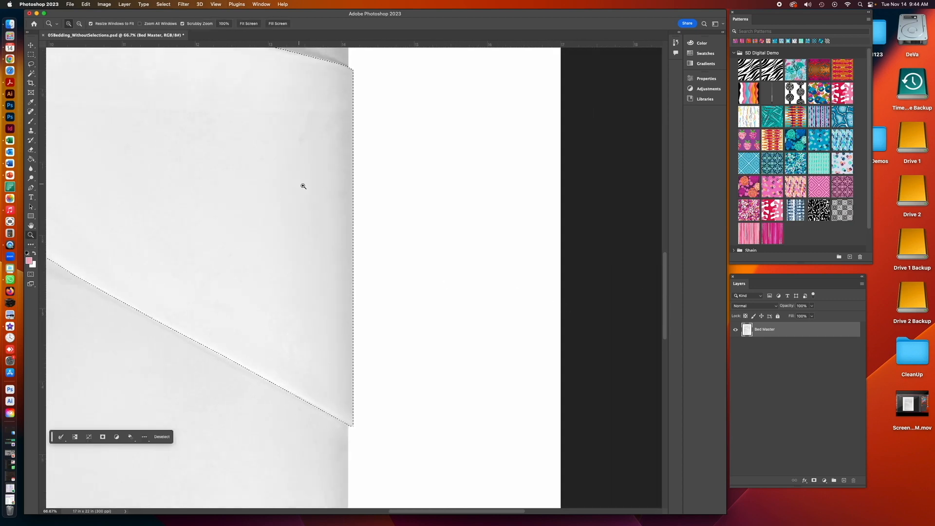
{"action": "left_click", "coordinate": [351, 188]}
{"action": "left_click", "coordinate": [355, 188]}
{"action": "key", "text": "super+plus"}
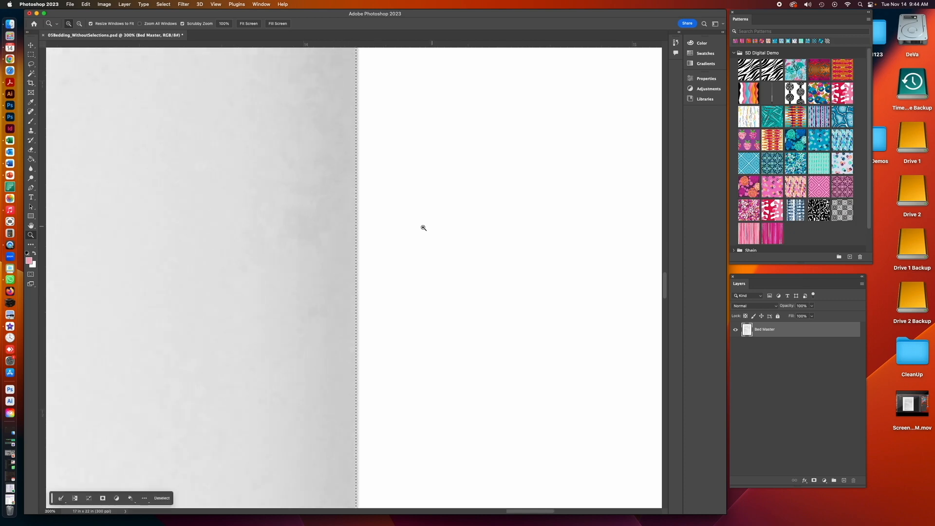
{"action": "left_click_drag", "start_coordinate": [337, 463], "coordinate": [348, 149]}
{"action": "left_click_drag", "start_coordinate": [349, 422], "coordinate": [357, 219]}
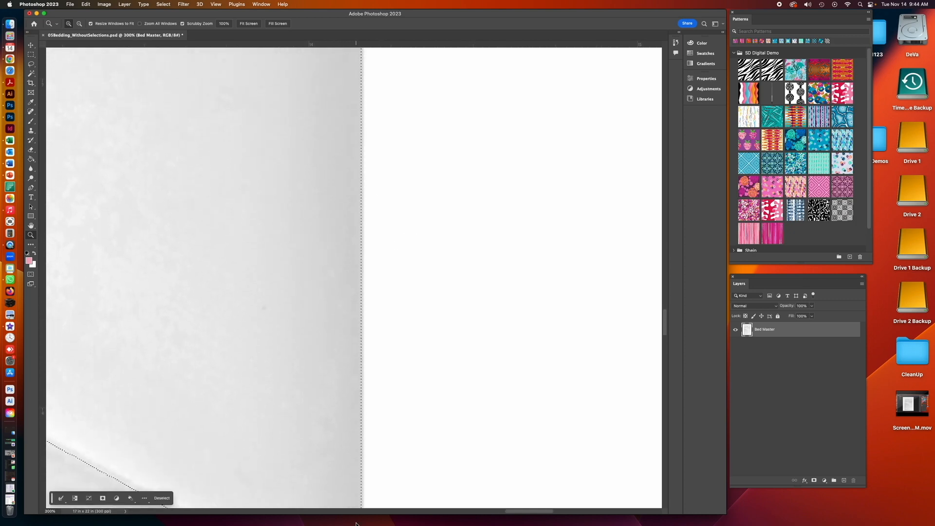
- Paste the copied folder onto the desktop in Finder and return to Photoshop
{"action": "key", "text": "alt+super+space"}
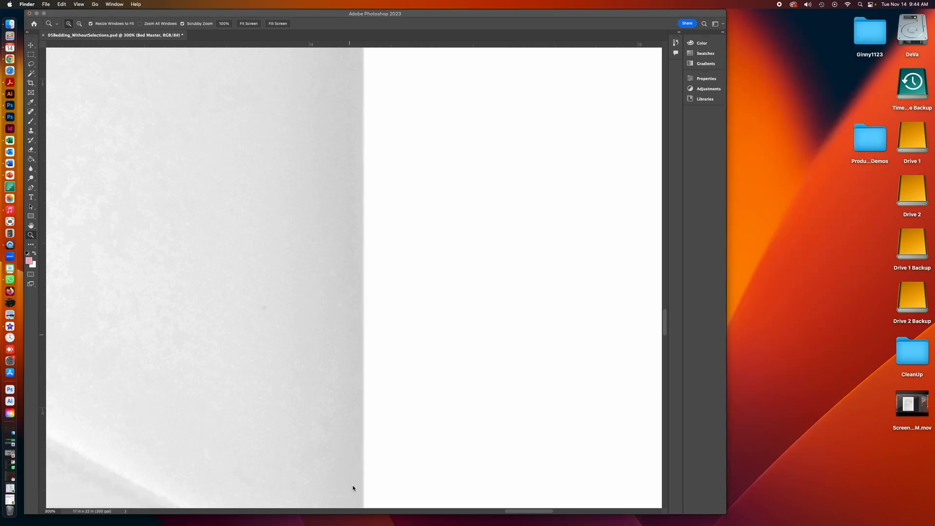
{"action": "key", "text": "super+v"}
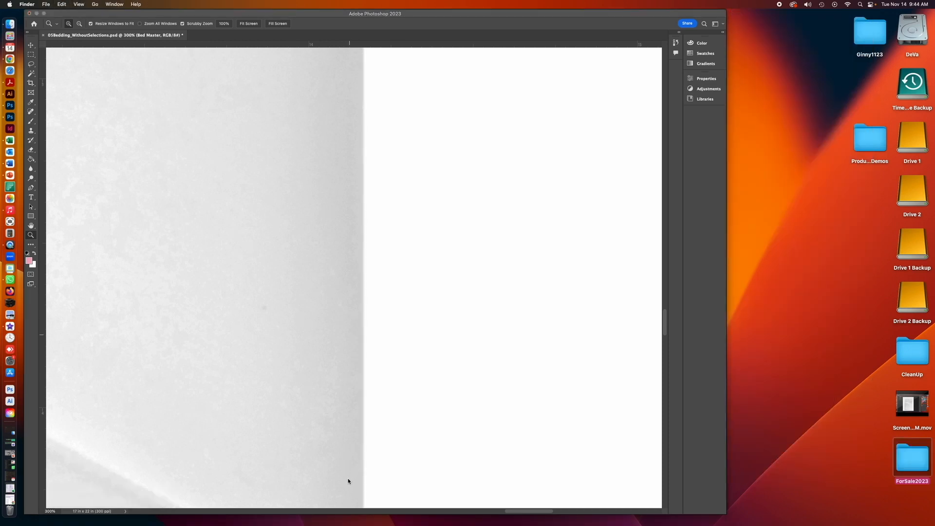
{"action": "left_click", "coordinate": [456, 16]}
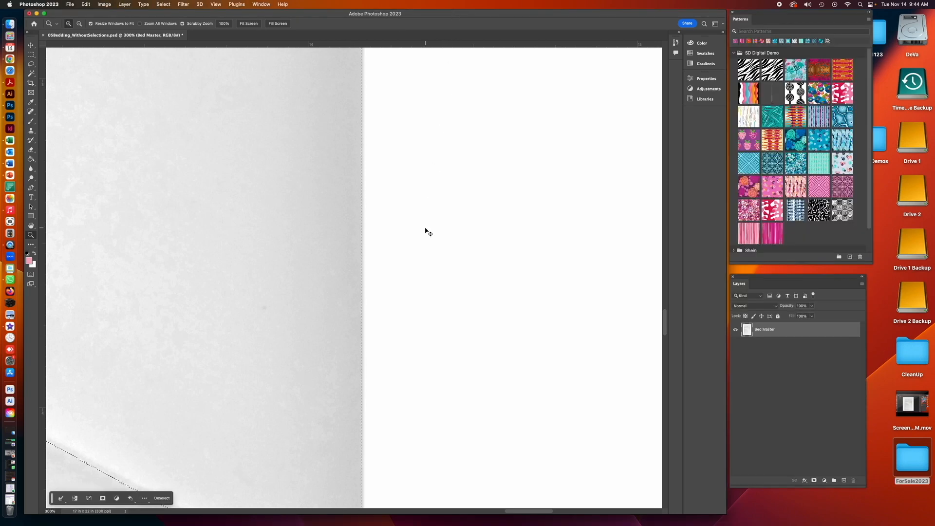
- Subtract a narrow rectangle of background along the sheet's right edge with the Rectangular Marquee
{"action": "mouse_move", "coordinate": [667, 332]}
{"action": "left_mouse_down"}
{"action": "mouse_move", "coordinate": [665, 346]}
{"action": "mouse_move", "coordinate": [662, 326]}
{"action": "mouse_move", "coordinate": [661, 348]}
{"action": "left_mouse_up"}
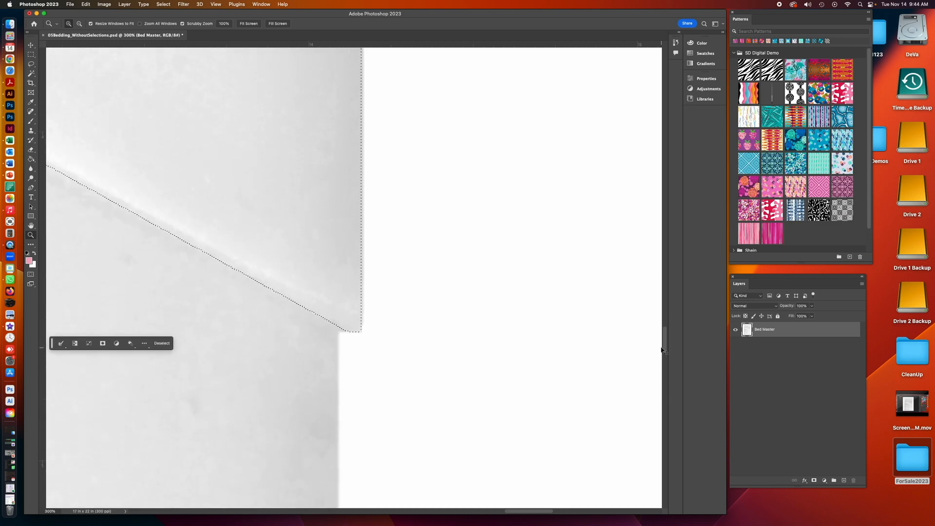
{"action": "key", "text": "super+minus"}
{"action": "key", "text": "super+minus"}
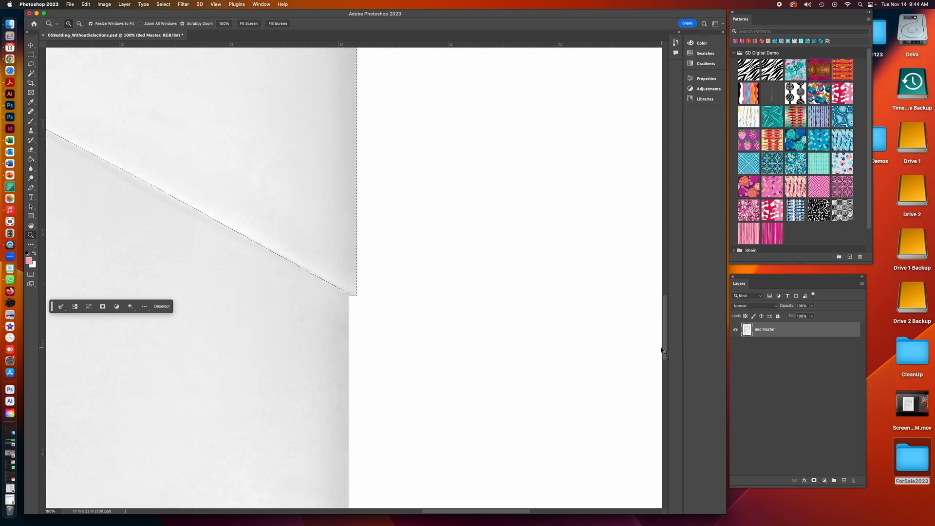
{"action": "scroll", "coordinate": [664, 350], "scroll_direction": "up", "scroll_amount": 2}
{"action": "scroll", "coordinate": [663, 351], "scroll_direction": "up", "scroll_amount": 2}
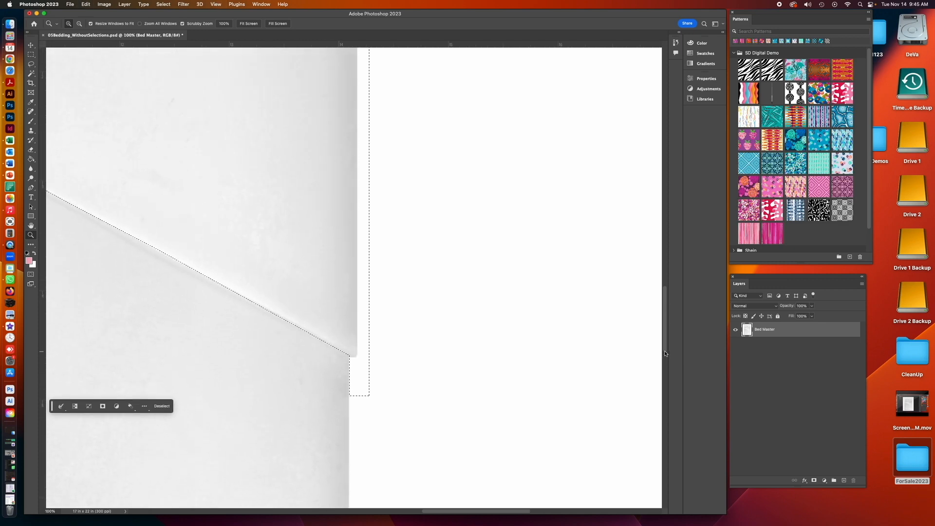
{"action": "left_click_drag", "start_coordinate": [665, 337], "coordinate": [662, 290]}
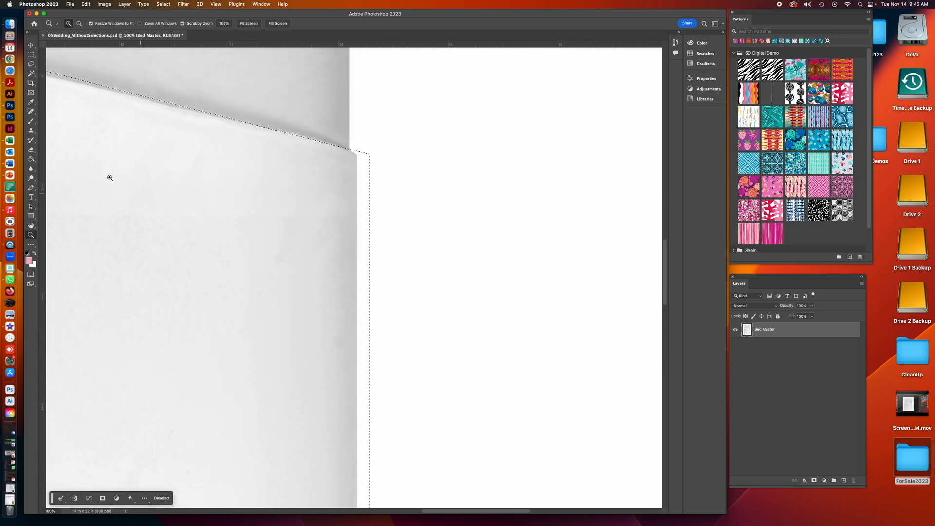
{"action": "left_click", "coordinate": [30, 55]}
{"action": "left_click", "coordinate": [31, 215]}
{"action": "left_click", "coordinate": [32, 55]}
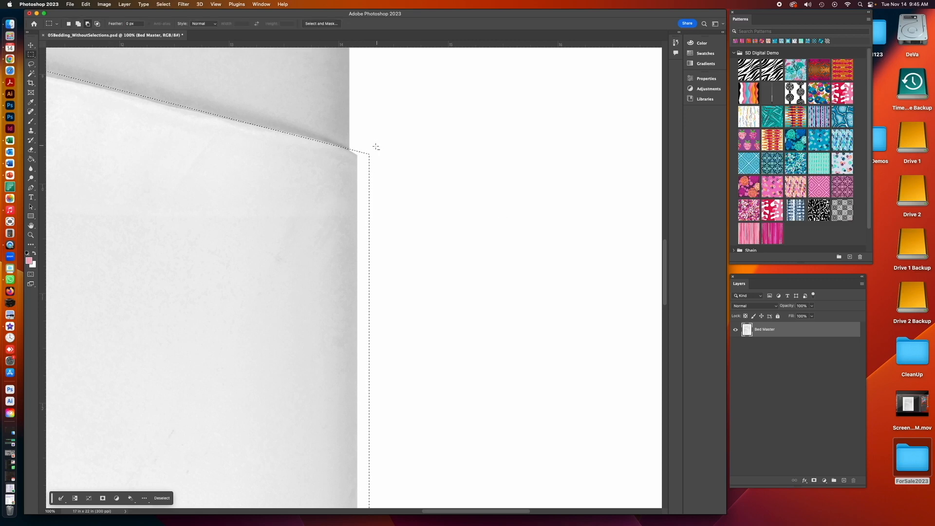
{"action": "left_click_drag", "start_coordinate": [358, 151], "coordinate": [366, 162]}
{"action": "left_click_drag", "start_coordinate": [381, 214], "coordinate": [409, 478]}
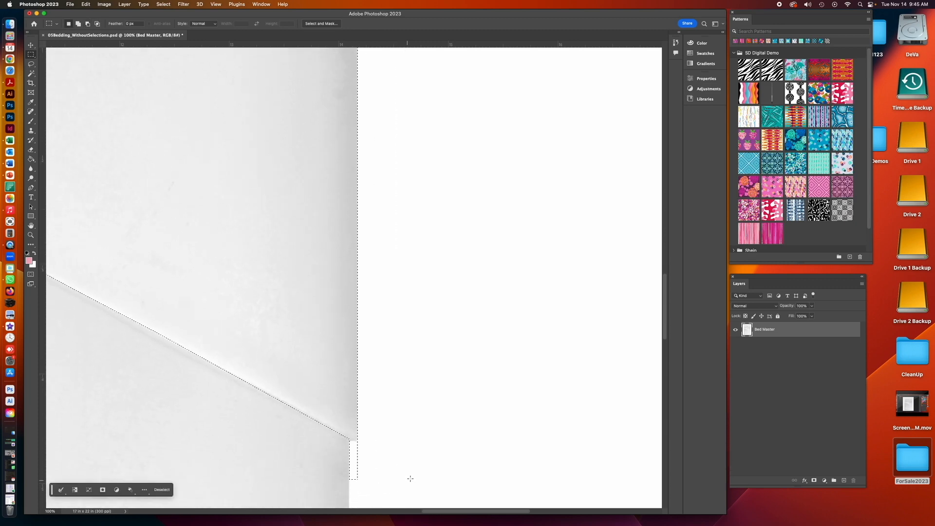
- Subtract another thin background strip beside the sheet's right edge near its corner with the Rectangular Marquee
{"action": "left_click", "coordinate": [31, 235]}
{"action": "left_click", "coordinate": [355, 317]}
{"action": "left_click", "coordinate": [356, 317]}
{"action": "left_click_drag", "start_coordinate": [664, 323], "coordinate": [656, 260]}
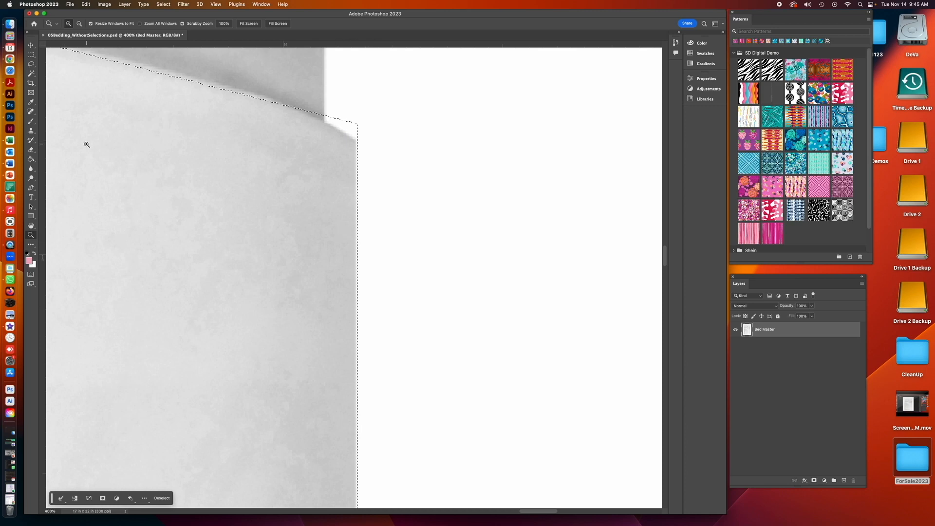
{"action": "left_click", "coordinate": [31, 54]}
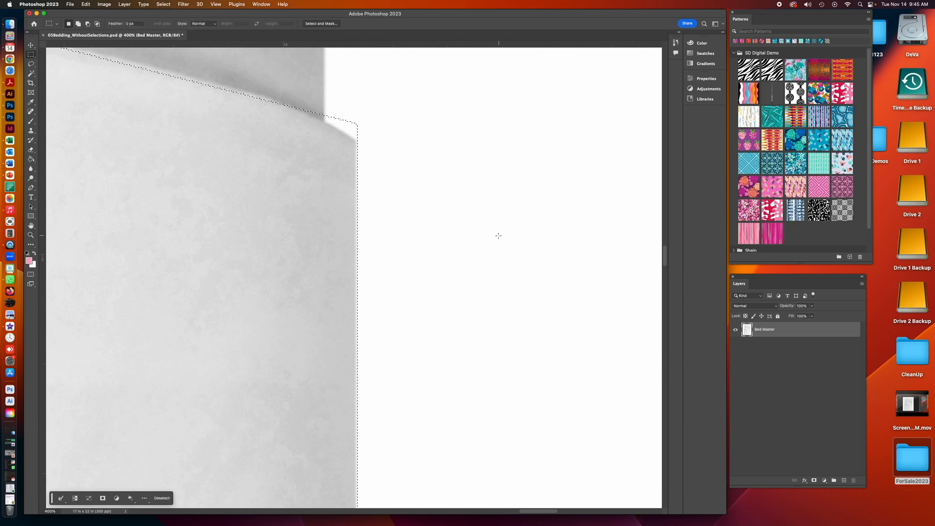
{"action": "key", "text": "alt"}
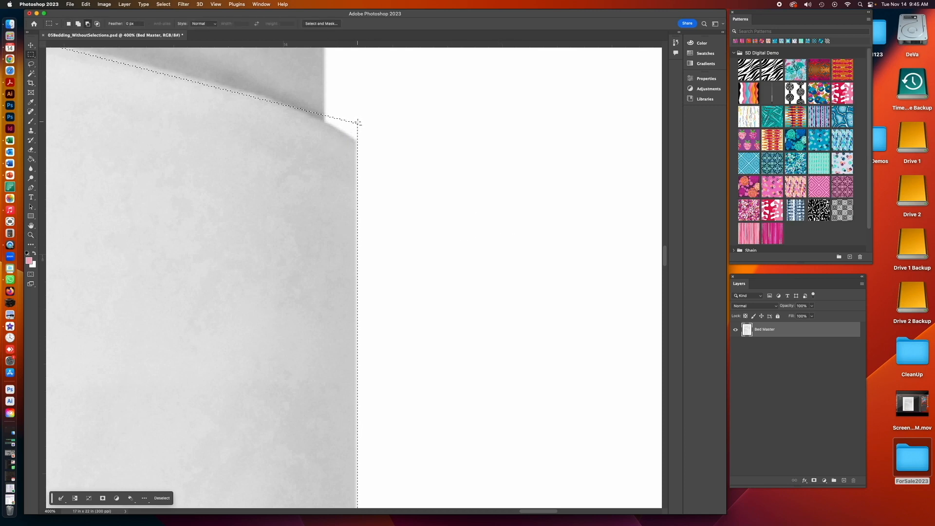
{"action": "left_click_drag", "start_coordinate": [357, 122], "coordinate": [370, 164]}
{"action": "left_click_drag", "start_coordinate": [413, 493], "coordinate": [404, 441]}
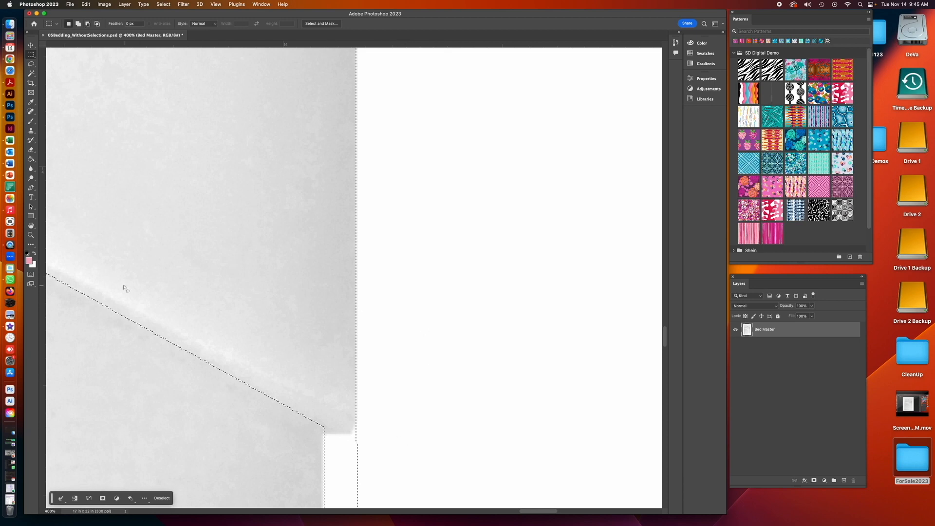
- Subtract the leftover rectangular area below the sheet's corner with the Lasso tool
{"action": "left_click", "coordinate": [31, 234]}
{"action": "left_click_drag", "start_coordinate": [347, 441], "coordinate": [360, 239]}
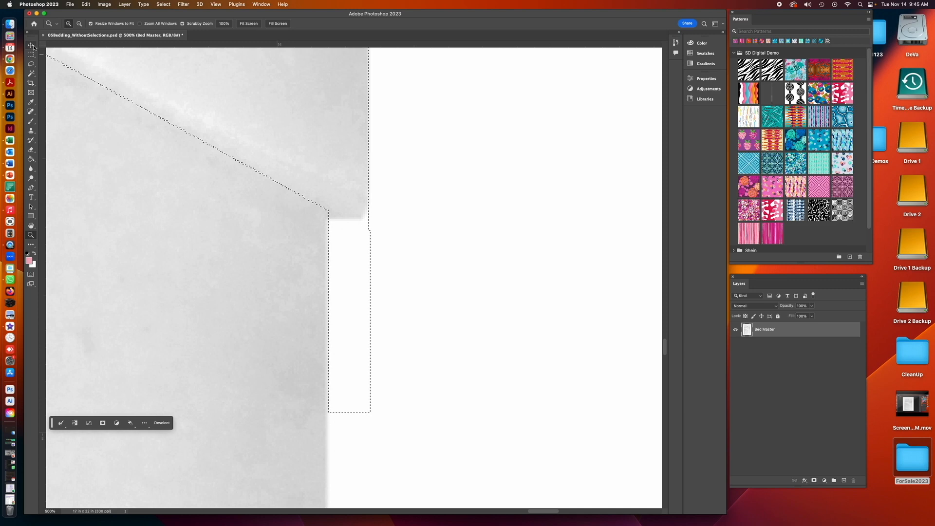
{"action": "left_click", "coordinate": [30, 64]}
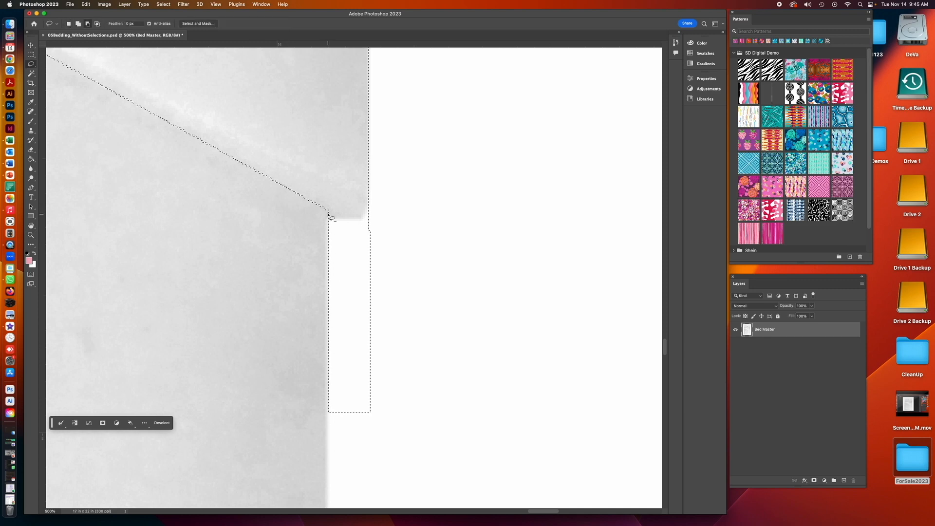
{"action": "left_click_drag", "start_coordinate": [328, 215], "coordinate": [328, 213]}
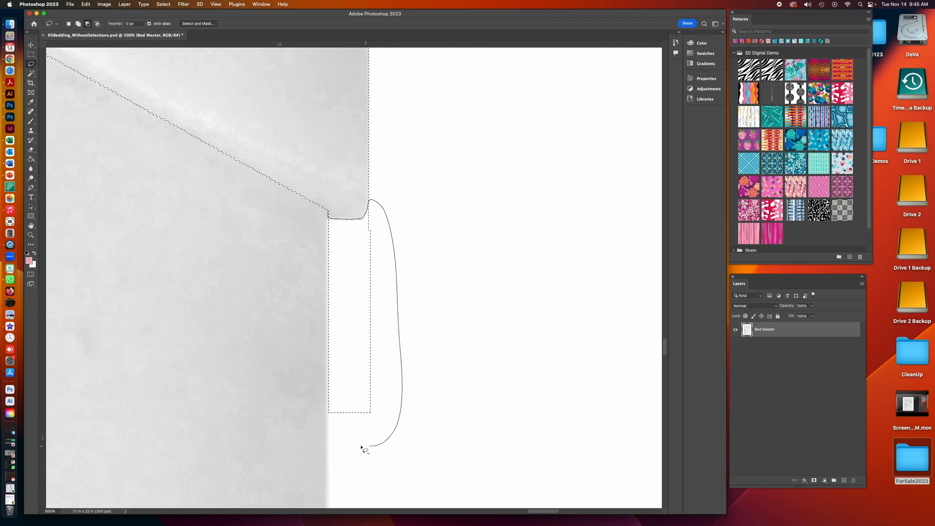
{"action": "left_click_drag", "start_coordinate": [310, 282], "coordinate": [317, 251]}
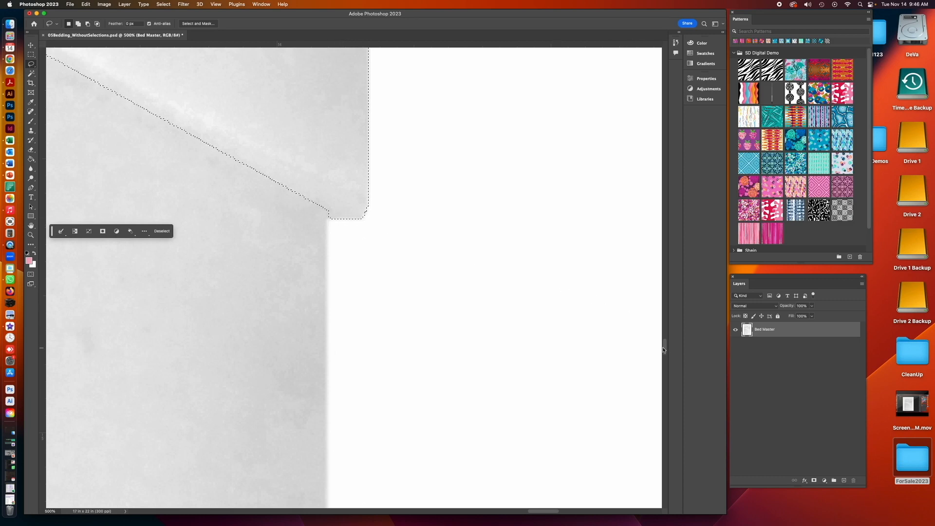
- Trim the small notch at the sheet's lower corner with a Lasso subtraction
{"action": "scroll", "coordinate": [664, 348], "scroll_direction": "up", "scroll_amount": 3}
{"action": "scroll", "coordinate": [663, 349], "scroll_direction": "up", "scroll_amount": 1}
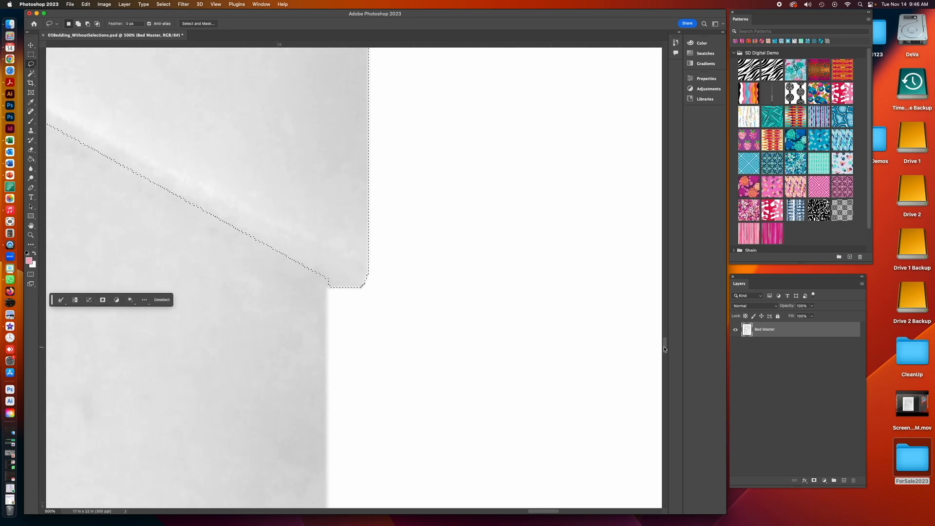
{"action": "scroll", "coordinate": [663, 349], "scroll_direction": "up", "scroll_amount": 1}
{"action": "scroll", "coordinate": [663, 347], "scroll_direction": "up", "scroll_amount": 1}
{"action": "scroll", "coordinate": [660, 349], "scroll_direction": "down", "scroll_amount": 3}
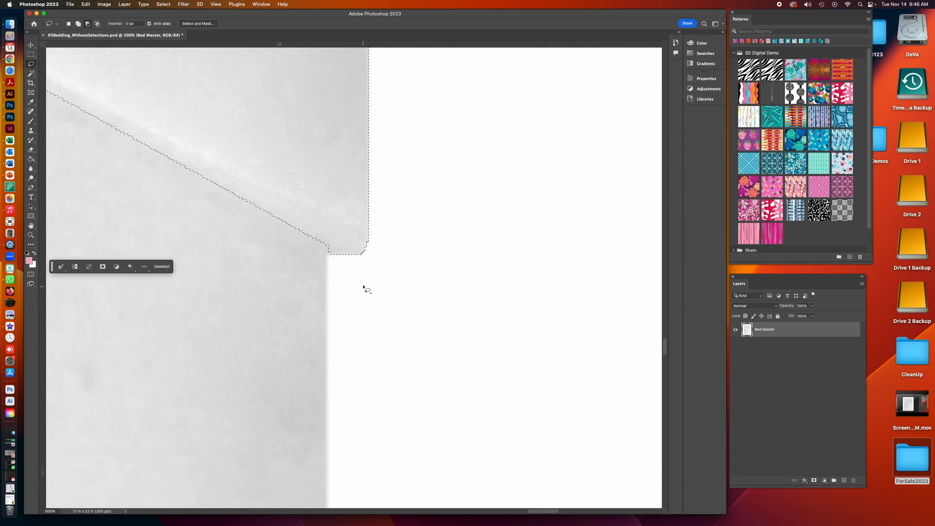
{"action": "left_click_drag", "start_coordinate": [326, 246], "coordinate": [332, 250]}
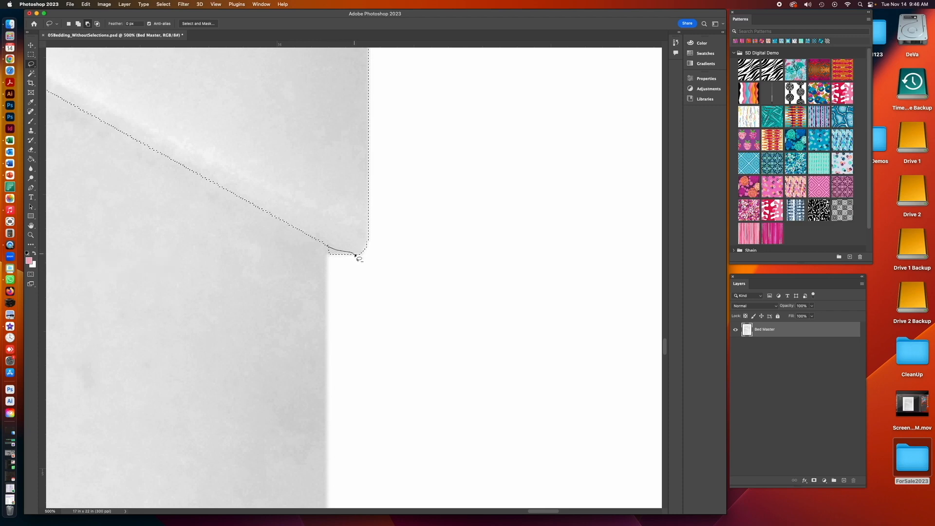
{"action": "left_click_drag", "start_coordinate": [322, 260], "coordinate": [319, 253]}
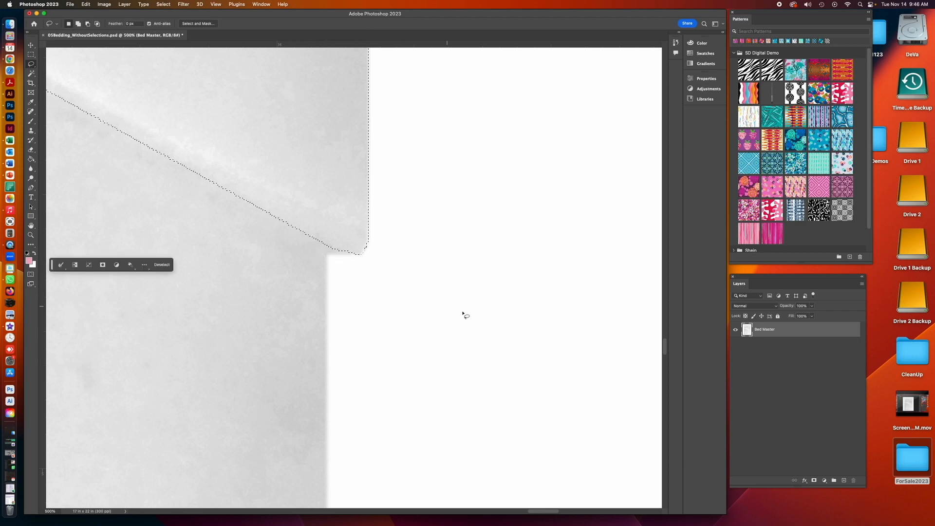
- Subtract the sliver where the folded sheet's diagonal meets the right edge with the Lasso tool
{"action": "left_click_drag", "start_coordinate": [665, 351], "coordinate": [655, 253]}
{"action": "key", "text": "alt"}
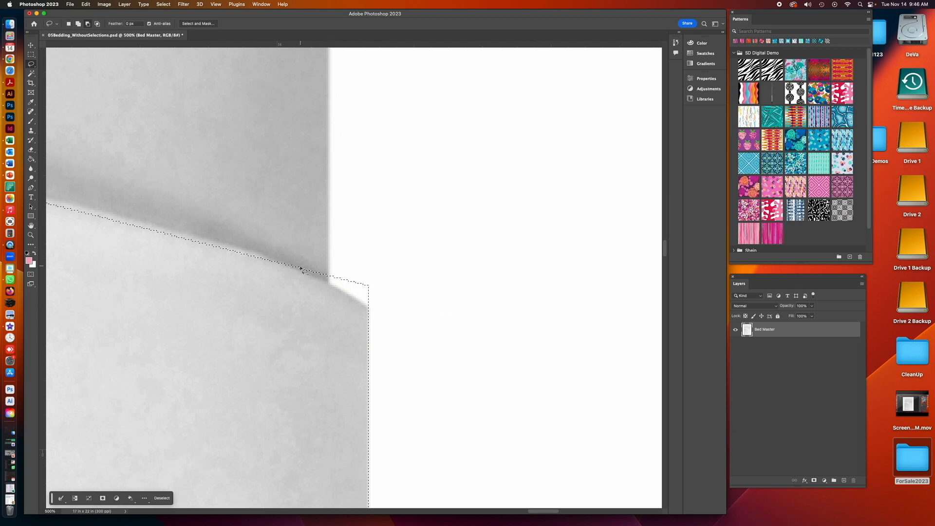
{"action": "left_click_drag", "start_coordinate": [296, 266], "coordinate": [315, 276]}
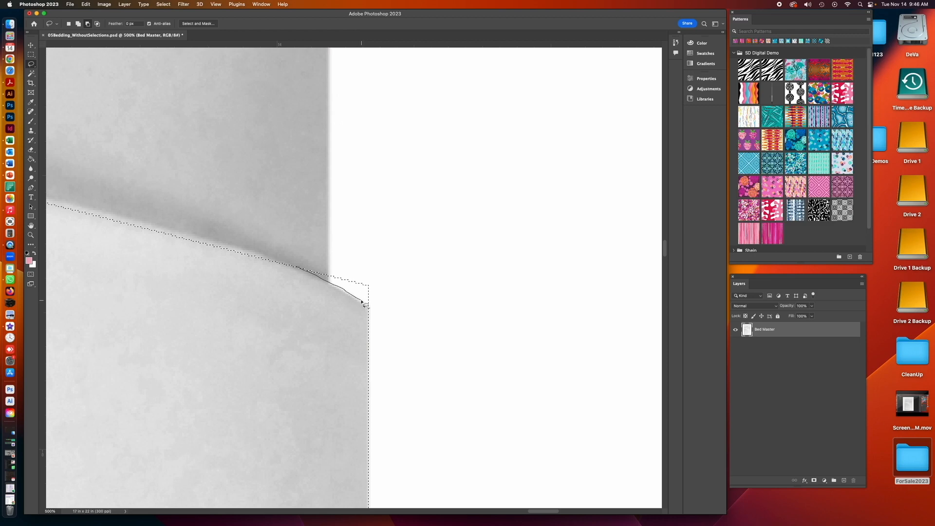
{"action": "left_click_drag", "start_coordinate": [374, 282], "coordinate": [331, 259]}
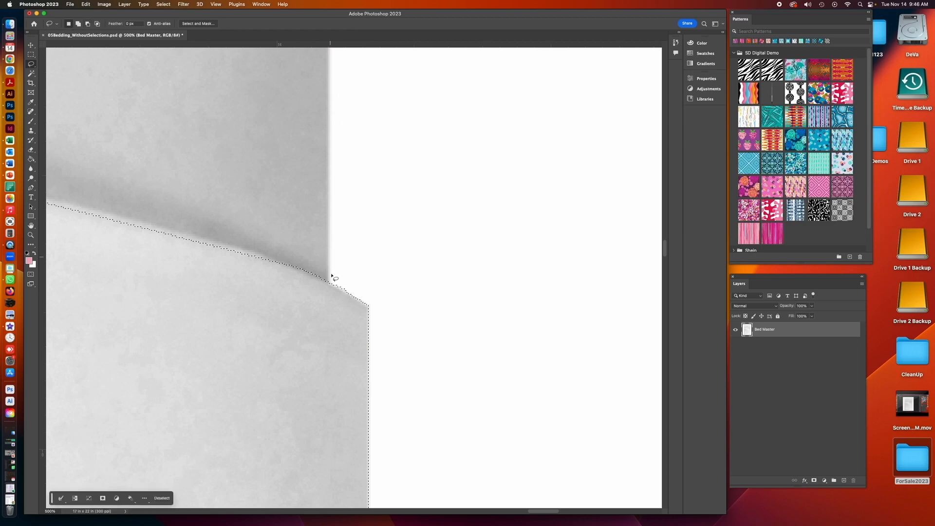
- Add a thin strip along the folded sheet's diagonal edge to the selection with the Polygonal Lasso
{"action": "left_click_drag", "start_coordinate": [202, 328], "coordinate": [516, 349]}
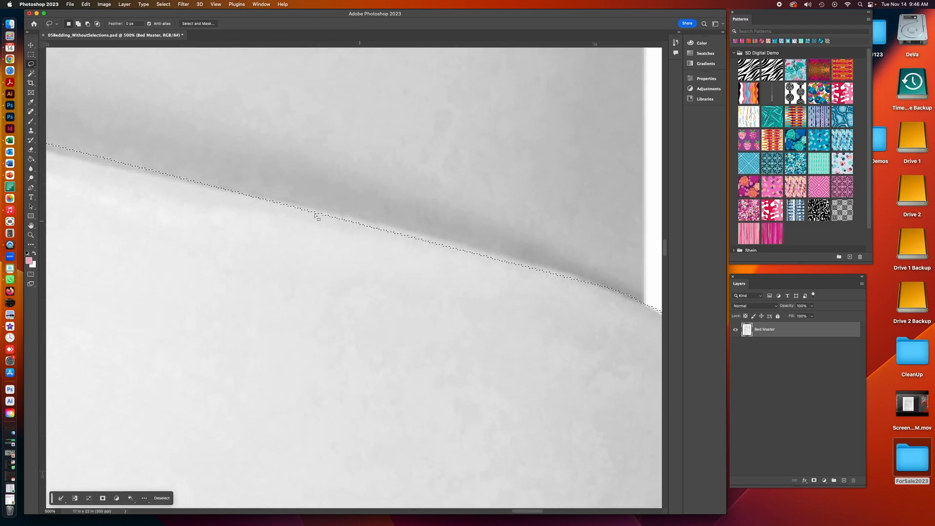
{"action": "left_click", "coordinate": [32, 65]}
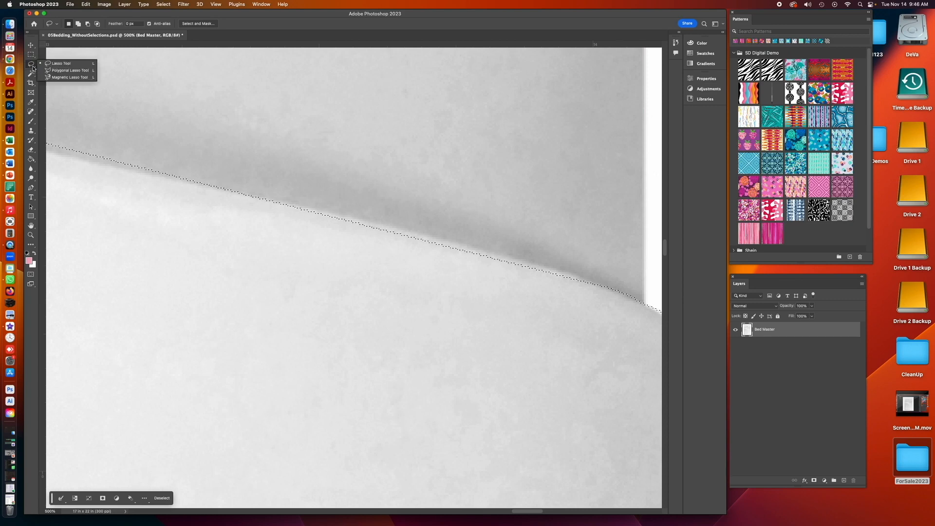
{"action": "left_click", "coordinate": [69, 70]}
{"action": "key", "text": "shift"}
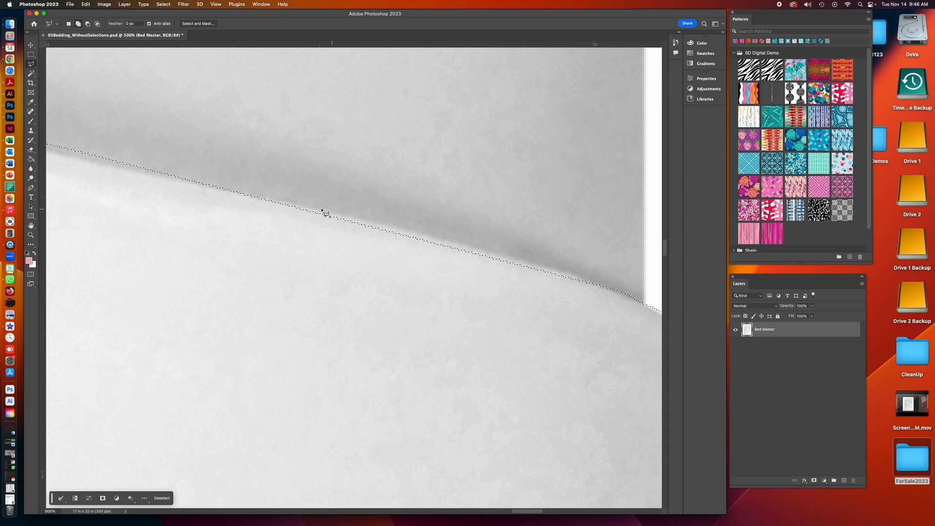
{"action": "left_click", "coordinate": [273, 201]}
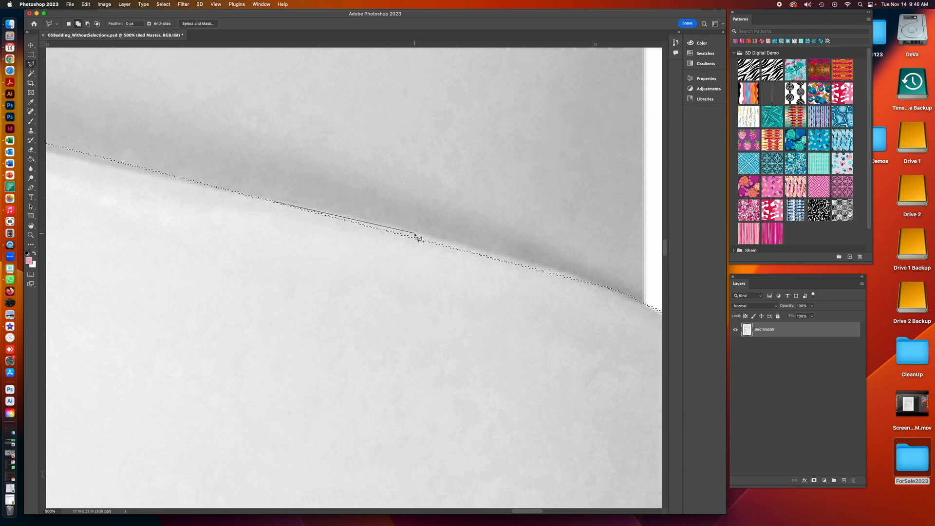
{"action": "left_click", "coordinate": [553, 270]}
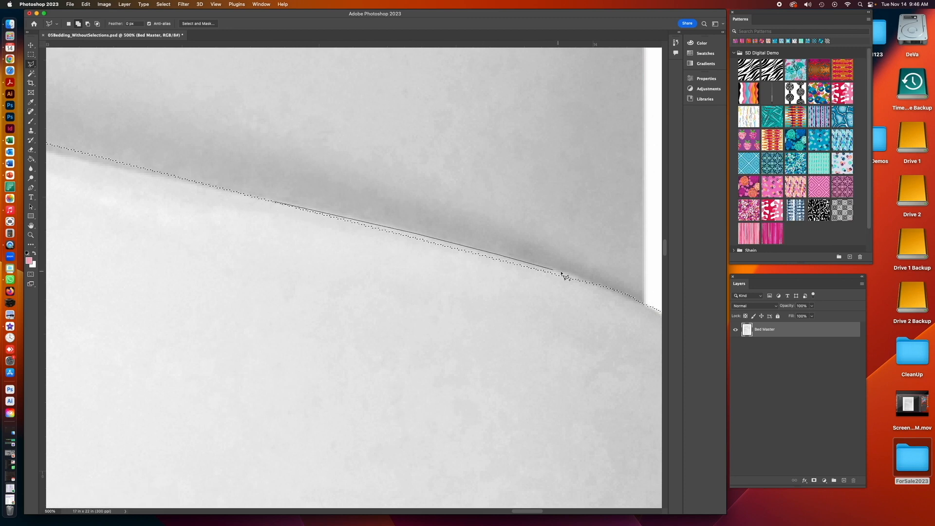
{"action": "left_click", "coordinate": [604, 286]}
{"action": "left_click", "coordinate": [368, 273]}
{"action": "left_click", "coordinate": [276, 204]}
- Pan along the folded sheet's diagonal edge to inspect the selection boundary
{"action": "left_click_drag", "start_coordinate": [172, 229], "coordinate": [521, 297]}
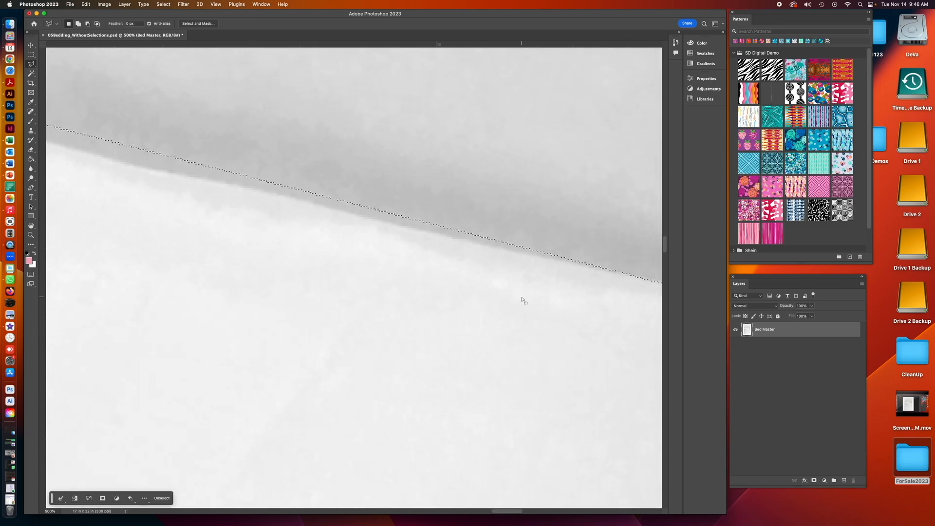
{"action": "scroll", "coordinate": [522, 300], "scroll_direction": "down", "scroll_amount": 1}
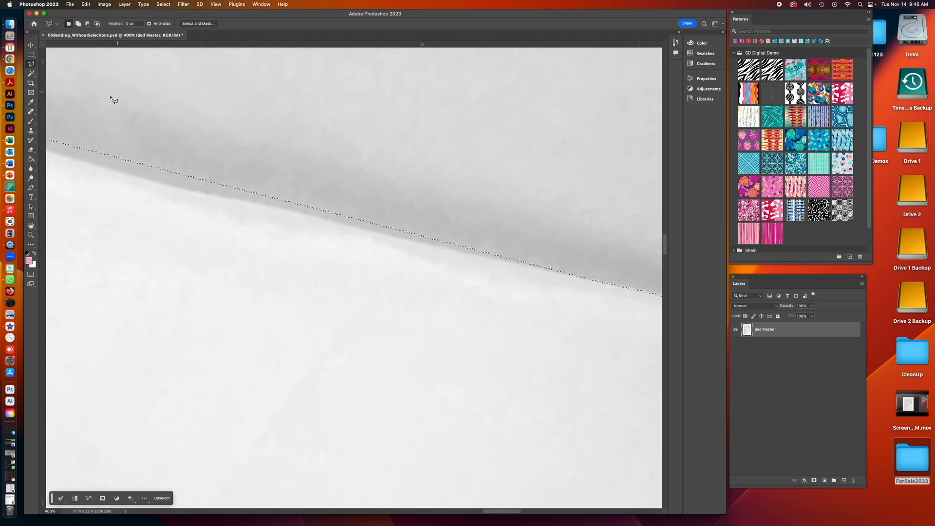
{"action": "left_click_drag", "start_coordinate": [159, 227], "coordinate": [487, 288]}
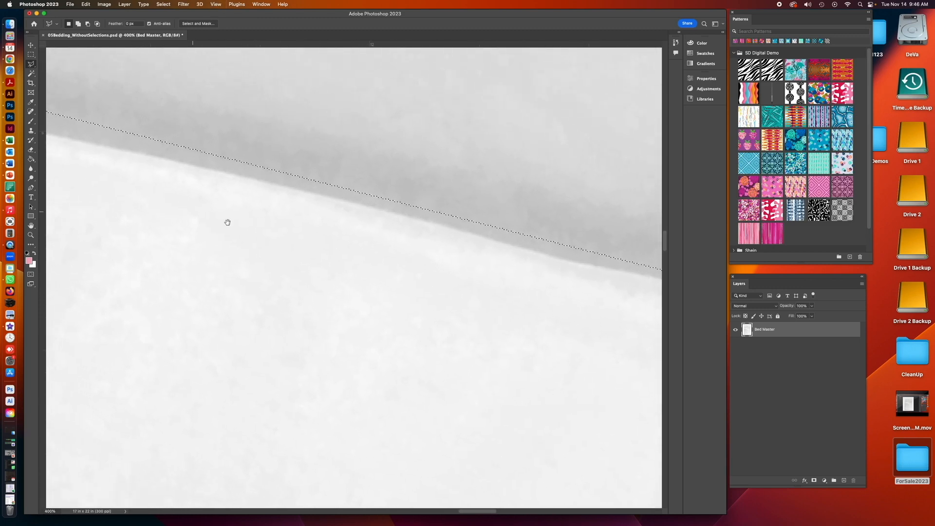
{"action": "left_click_drag", "start_coordinate": [198, 210], "coordinate": [506, 280]}
{"action": "mouse_move", "coordinate": [250, 225]}
{"action": "left_mouse_down"}
{"action": "mouse_move", "coordinate": [112, 274]}
{"action": "mouse_move", "coordinate": [375, 261]}
{"action": "left_mouse_up"}
{"action": "left_click_drag", "start_coordinate": [167, 180], "coordinate": [405, 315]}
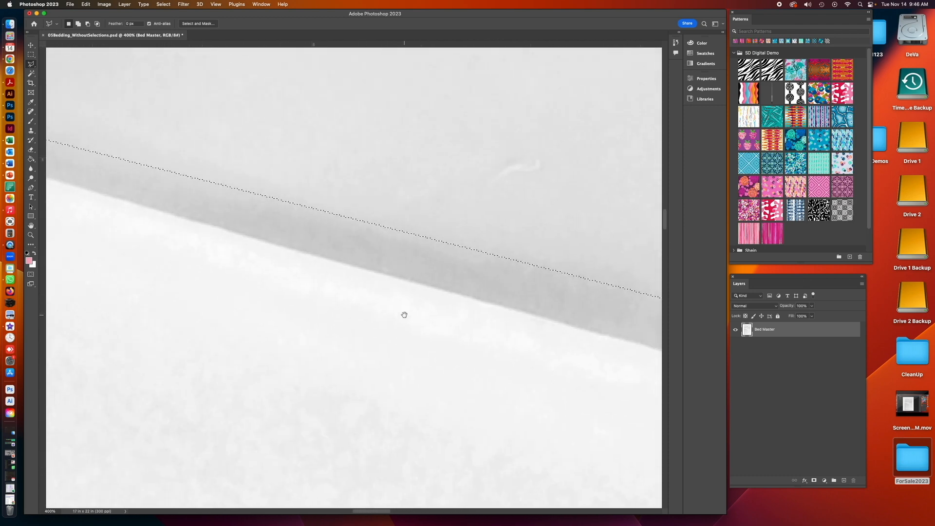
{"action": "mouse_move", "coordinate": [104, 246]}
{"action": "left_mouse_down"}
{"action": "mouse_move", "coordinate": [395, 257]}
{"action": "mouse_move", "coordinate": [530, 241]}
{"action": "left_mouse_up"}
{"action": "mouse_move", "coordinate": [180, 189]}
{"action": "left_mouse_down"}
{"action": "mouse_move", "coordinate": [205, 251]}
{"action": "mouse_move", "coordinate": [550, 363]}
{"action": "left_mouse_up"}
{"action": "left_click_drag", "start_coordinate": [117, 226], "coordinate": [353, 273]}
{"action": "left_click_drag", "start_coordinate": [142, 227], "coordinate": [361, 273]}
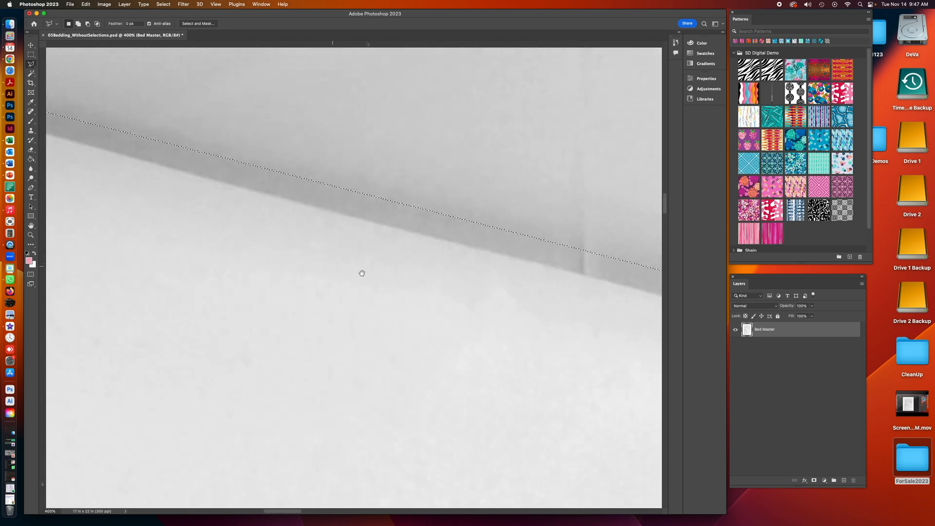
{"action": "left_click_drag", "start_coordinate": [71, 185], "coordinate": [288, 240]}
{"action": "mouse_move", "coordinate": [144, 157]}
{"action": "left_mouse_down"}
{"action": "mouse_move", "coordinate": [343, 269]}
{"action": "mouse_move", "coordinate": [245, 244]}
{"action": "left_mouse_up"}
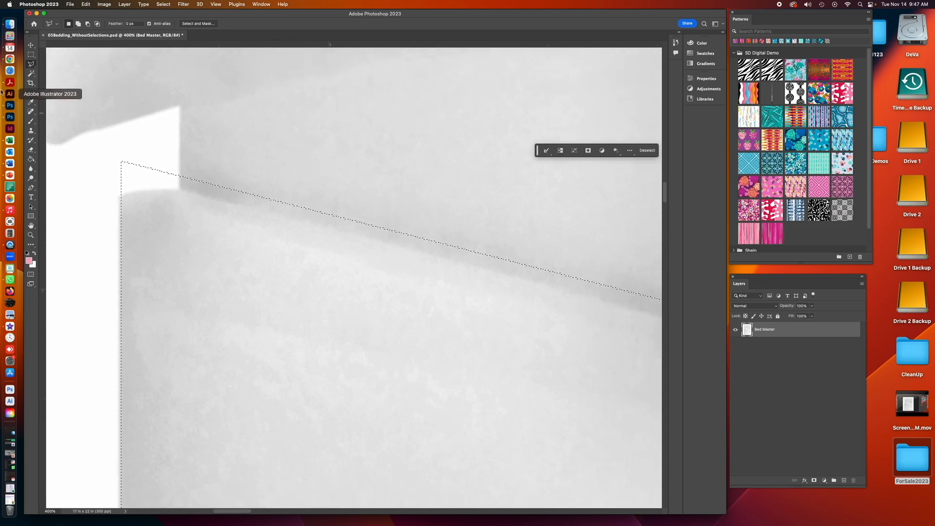
- Subtract the sliver at the sheet's upper-left corner with the freehand Lasso tool
{"action": "left_click", "coordinate": [30, 64]}
{"action": "left_click", "coordinate": [53, 64]}
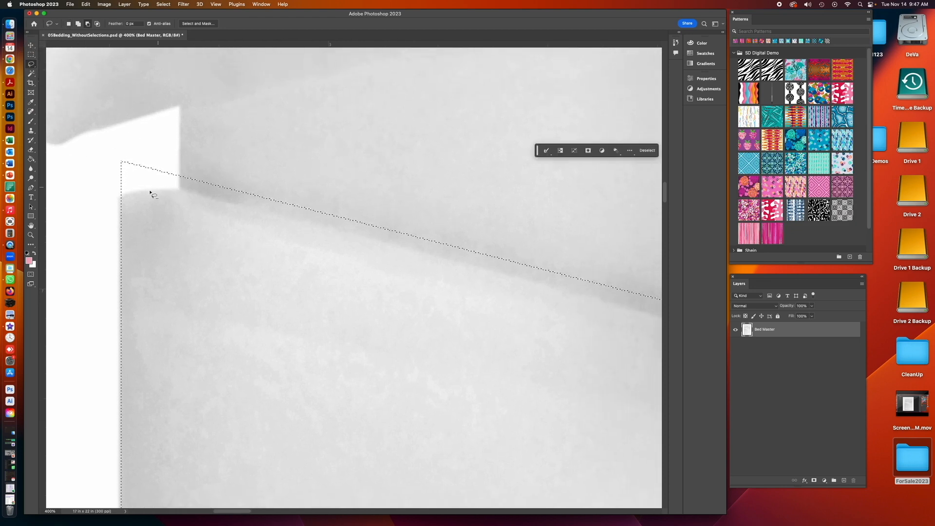
{"action": "left_click_drag", "start_coordinate": [115, 196], "coordinate": [130, 194]}
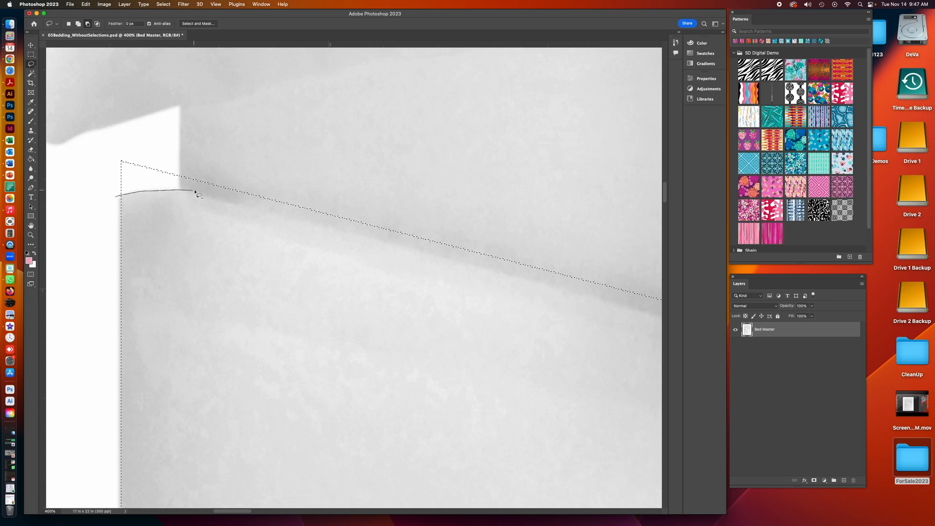
{"action": "left_click_drag", "start_coordinate": [104, 193], "coordinate": [105, 193]}
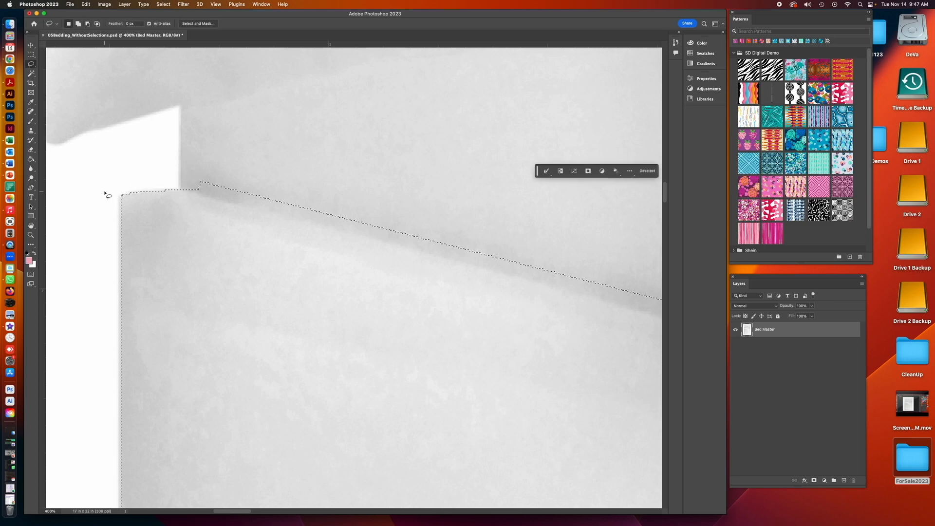
- Subtract a thin strip above the sheet's diagonal edge near the corner with the Polygonal Lasso
{"action": "key", "text": "super+minus"}
{"action": "left_click_drag", "start_coordinate": [386, 307], "coordinate": [274, 238]}
{"action": "right_click", "coordinate": [32, 63]}
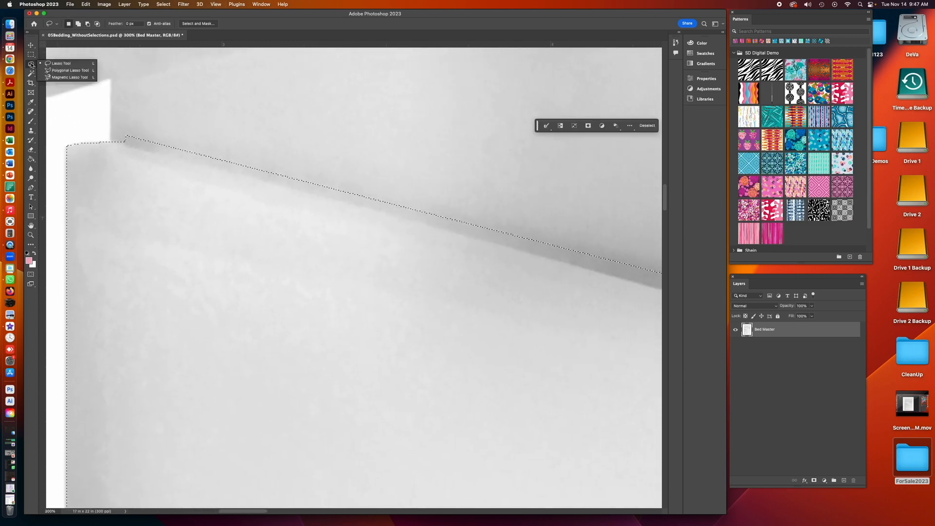
{"action": "left_click", "coordinate": [61, 70]}
{"action": "key", "text": "alt"}
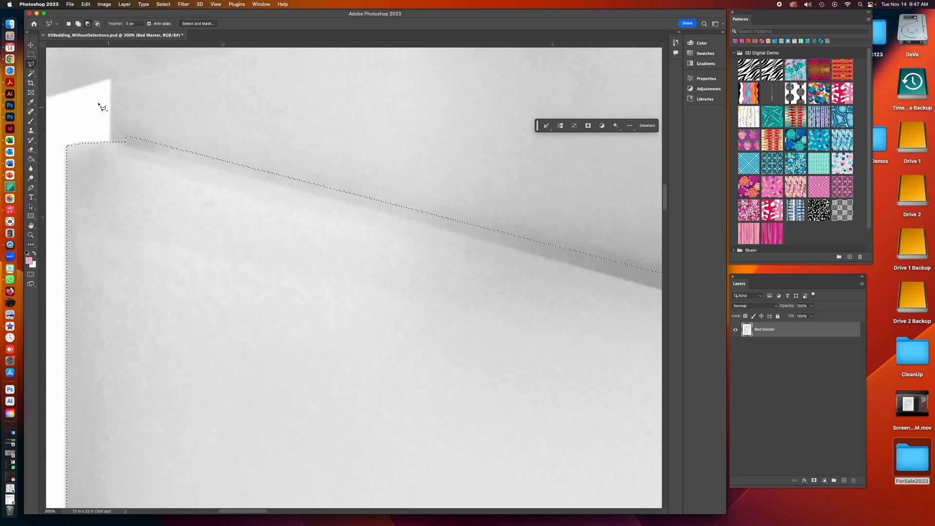
{"action": "left_click", "coordinate": [119, 141]}
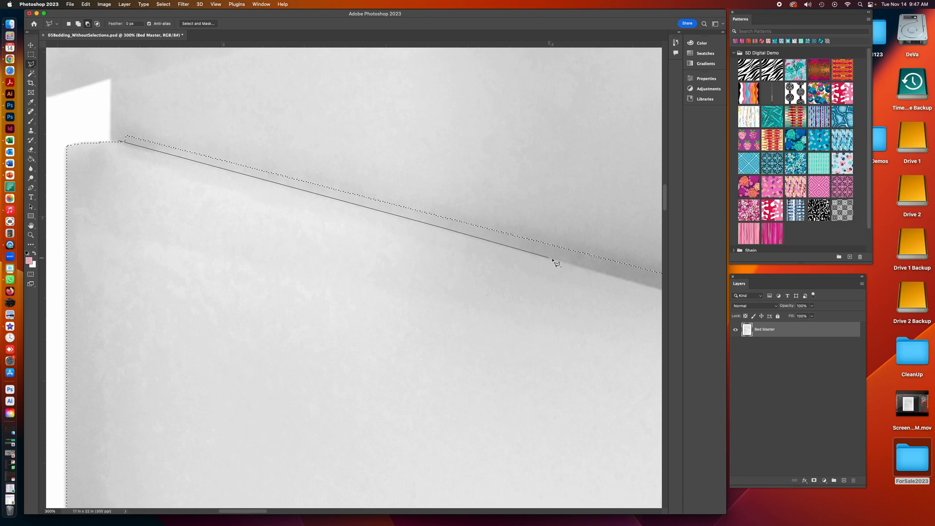
{"action": "left_click", "coordinate": [583, 265]}
{"action": "left_click", "coordinate": [516, 205]}
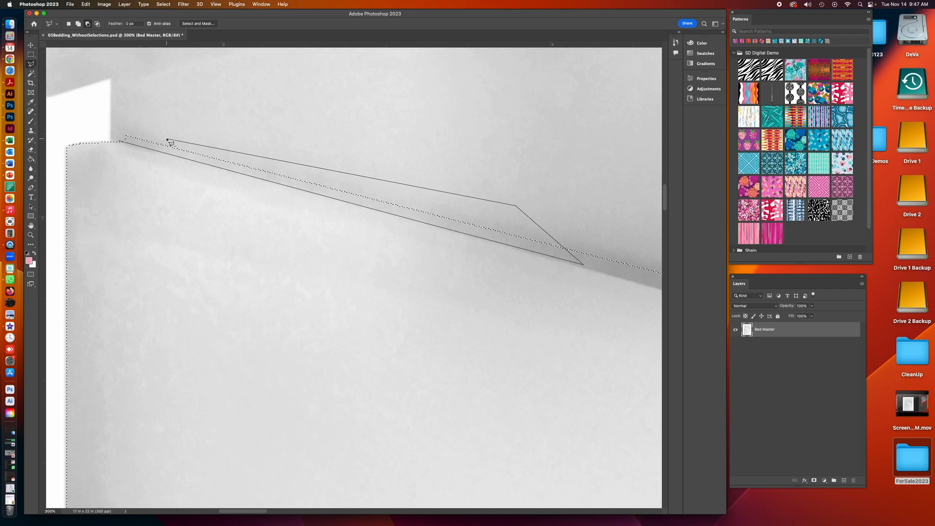
{"action": "left_click", "coordinate": [120, 142]}
- Subtract another thin strip further along the diagonal edge with the Polygonal Lasso
{"action": "left_click_drag", "start_coordinate": [407, 295], "coordinate": [3, 177]}
{"action": "key", "text": "alt"}
{"action": "left_click", "coordinate": [103, 130], "text": "alt"}
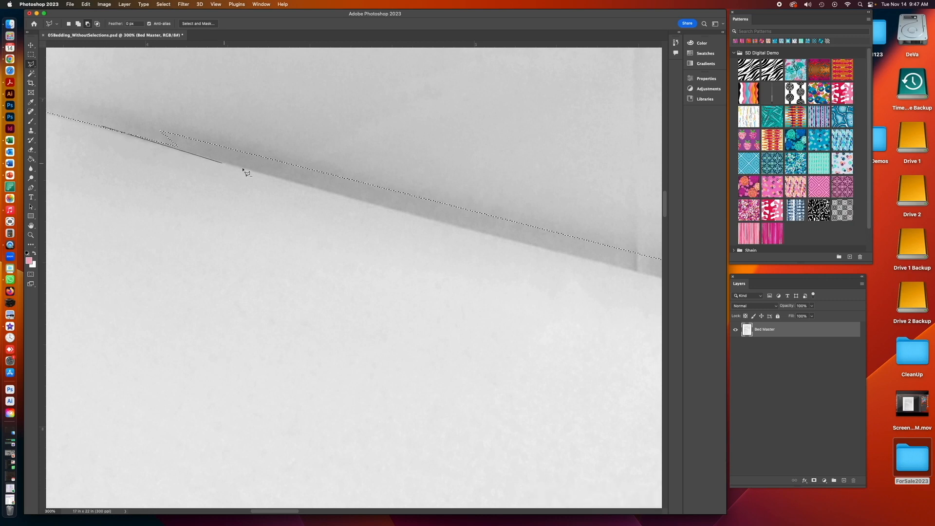
{"action": "left_click", "coordinate": [395, 210], "text": "alt"}
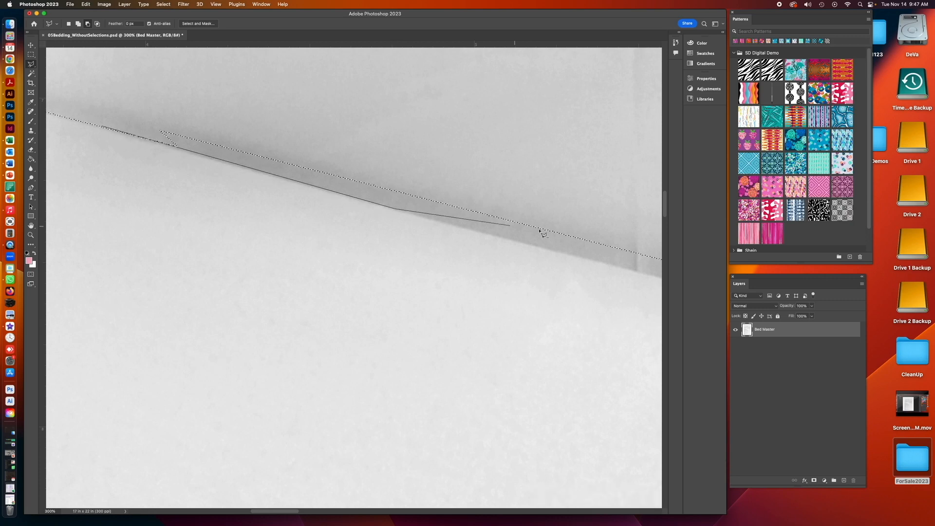
{"action": "left_click", "coordinate": [618, 266]}
{"action": "left_click", "coordinate": [592, 211]}
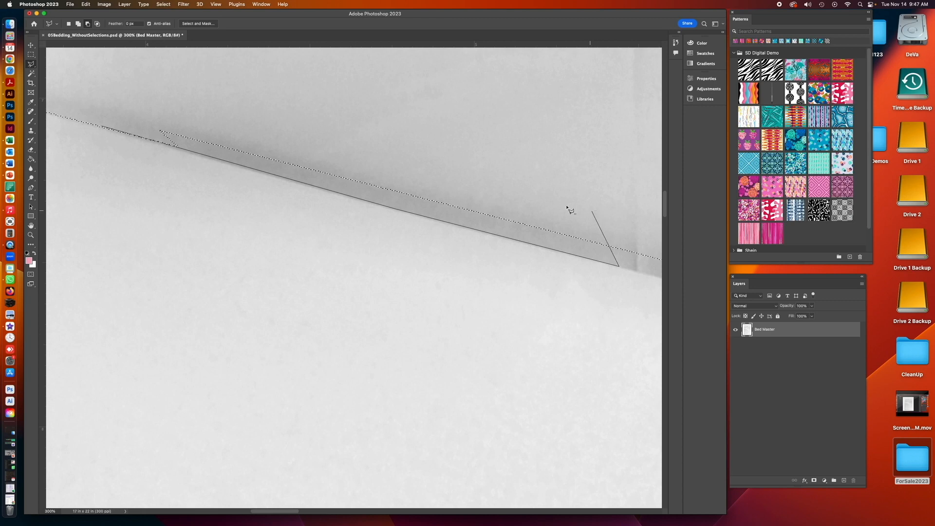
{"action": "left_click", "coordinate": [104, 128]}
- Try subtracting a small strip near the notch on the diagonal edge, then undo it
{"action": "scroll", "coordinate": [361, 261], "scroll_direction": "down", "scroll_amount": 2}
{"action": "scroll", "coordinate": [361, 261], "scroll_direction": "right", "scroll_amount": 2}
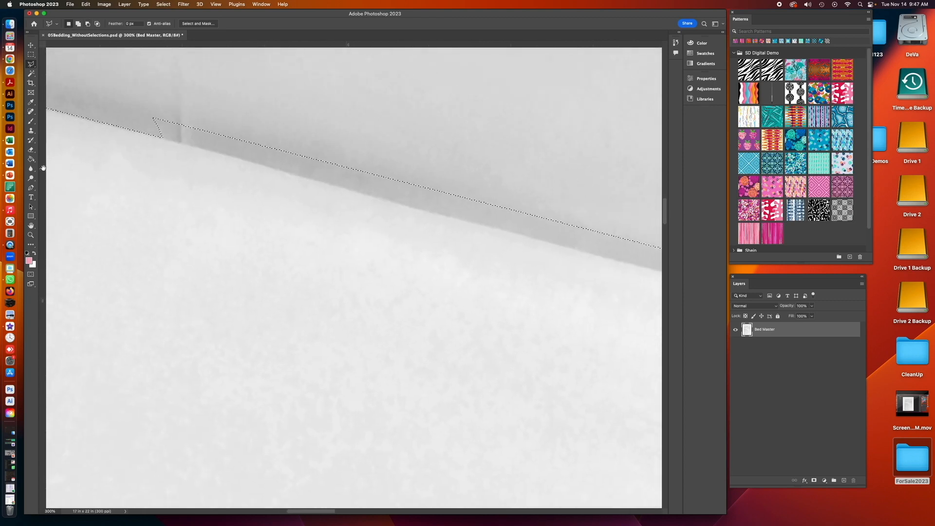
{"action": "key", "text": "alt"}
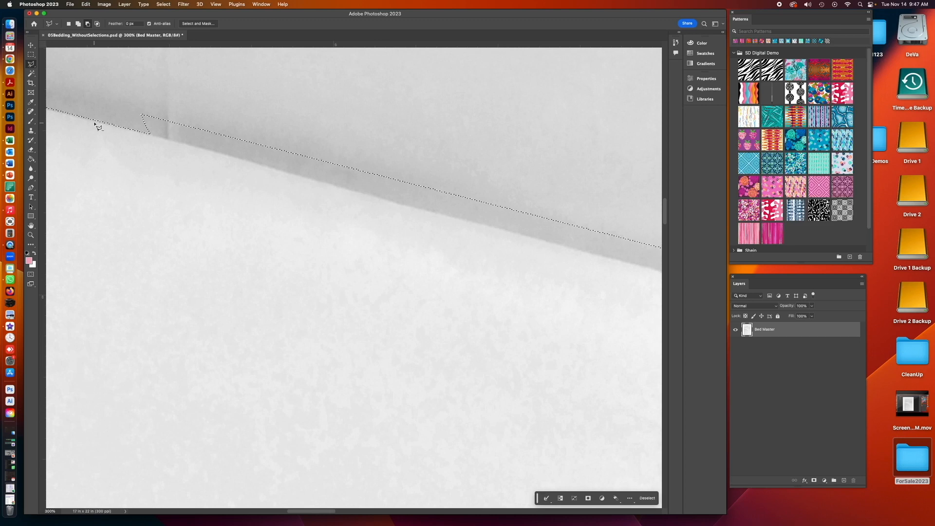
{"action": "left_click", "coordinate": [140, 131]}
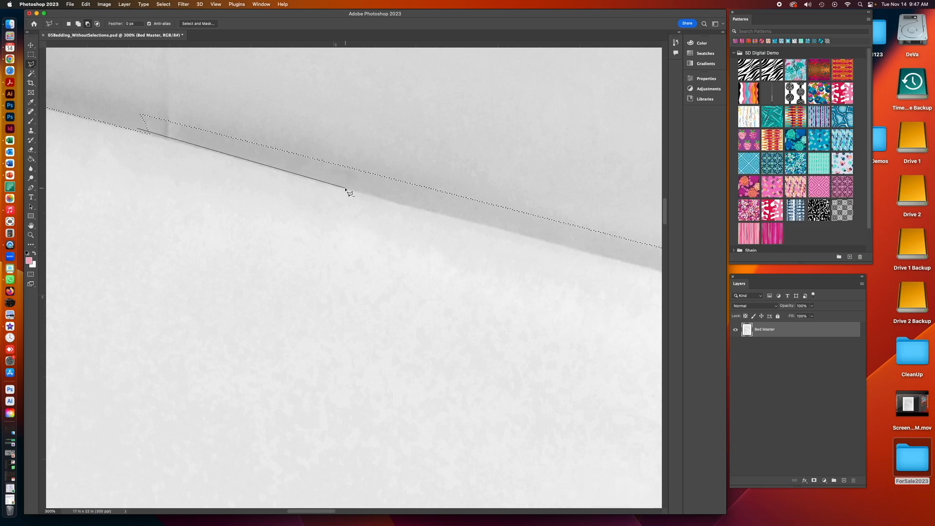
{"action": "left_click", "coordinate": [336, 138]}
{"action": "left_click", "coordinate": [129, 103]}
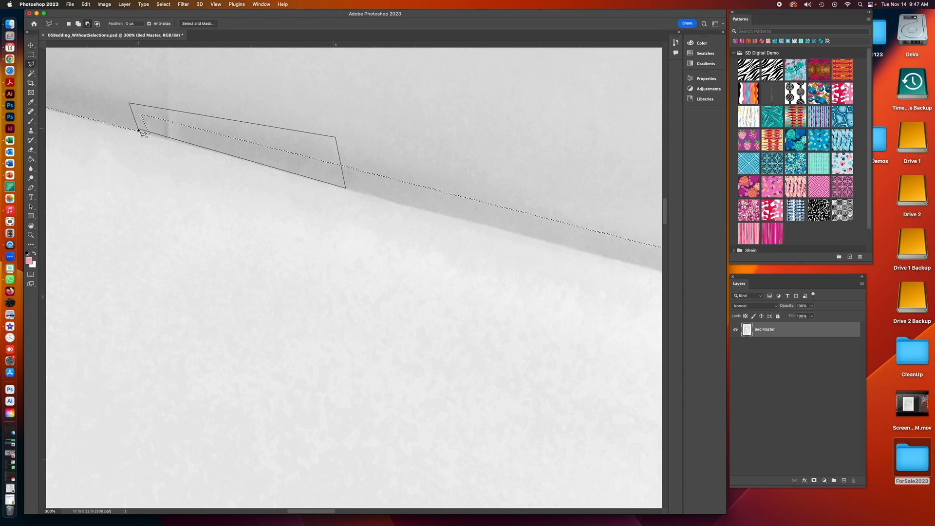
{"action": "left_click", "coordinate": [142, 132]}
{"action": "key", "text": "ctrl+z"}
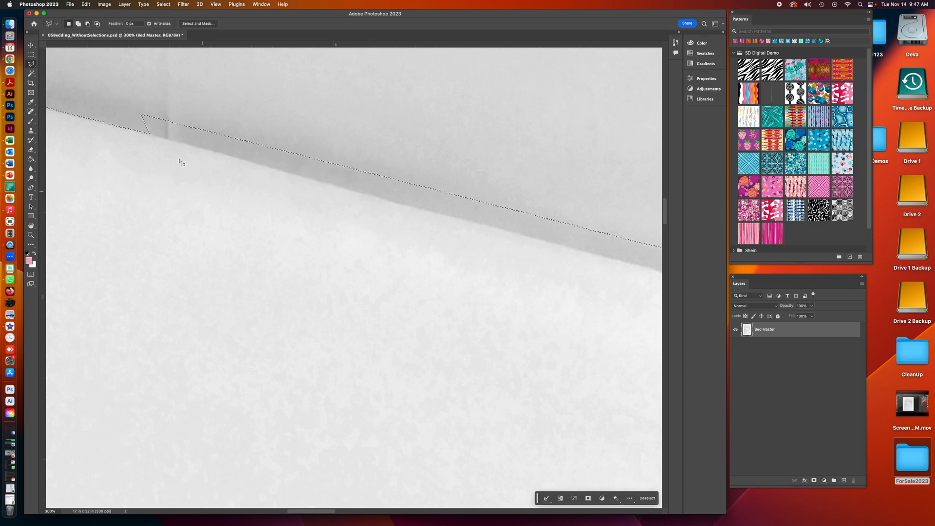
- Subtract a long strip along the diagonal edge starting at the notch with the Polygonal Lasso
{"action": "key", "text": "alt"}
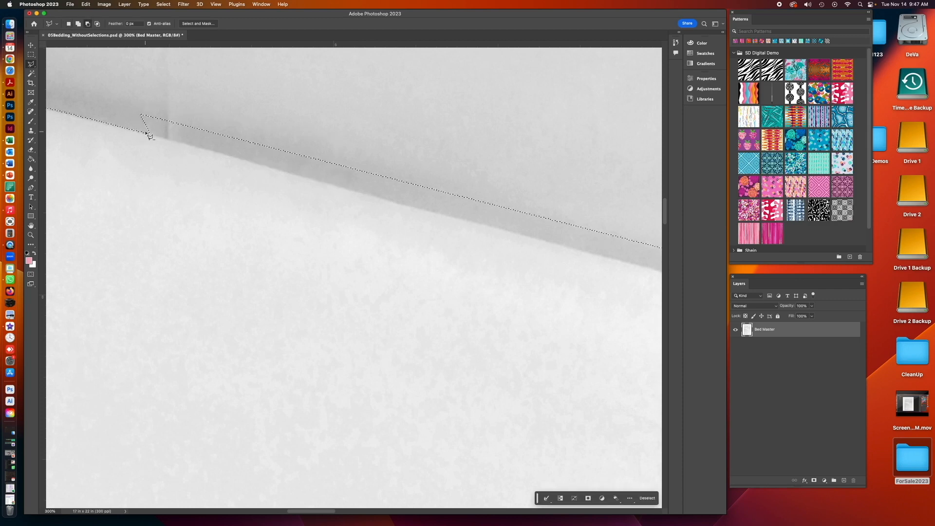
{"action": "left_click", "coordinate": [147, 133]}
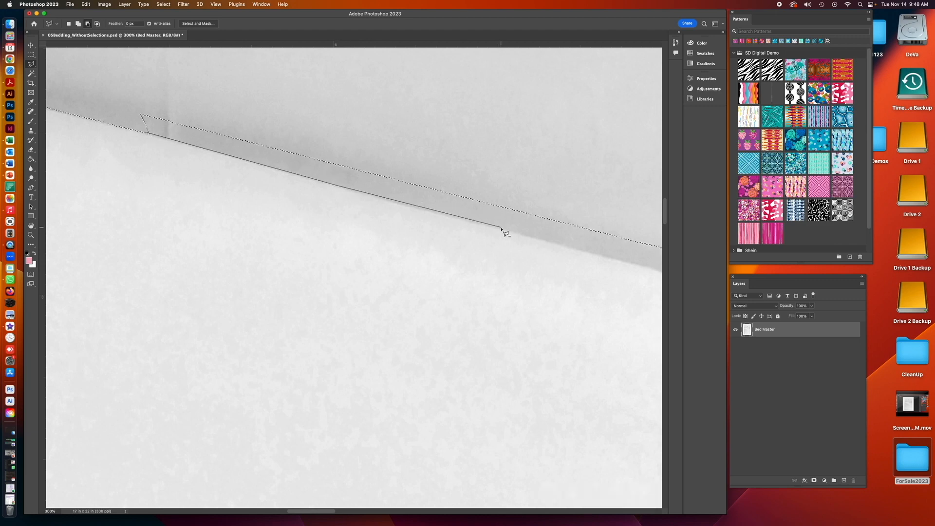
{"action": "left_click", "coordinate": [597, 253]}
{"action": "left_click", "coordinate": [539, 173]}
{"action": "left_click", "coordinate": [227, 111]}
{"action": "left_click", "coordinate": [116, 96]}
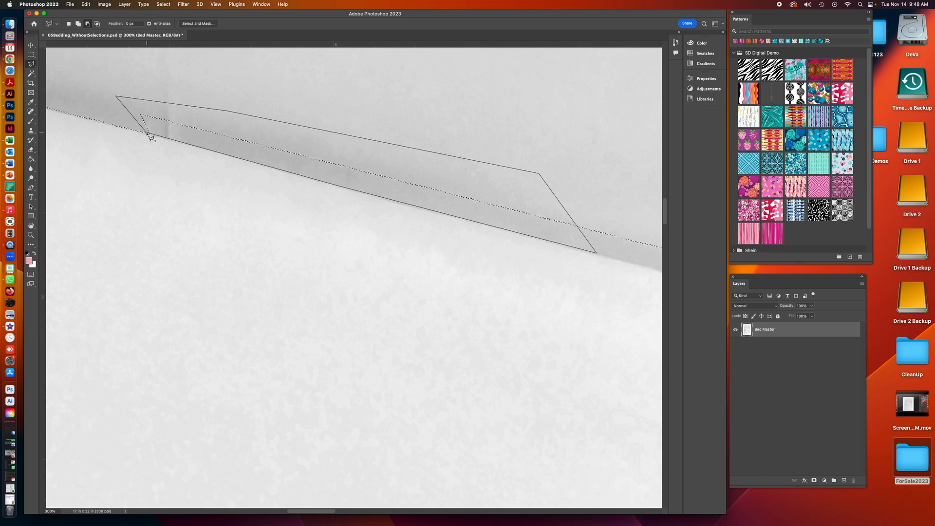
{"action": "left_click", "coordinate": [148, 133]}
- Subtract the next strip of background along the sheet's diagonal edge with the Polygonal Lasso
{"action": "left_click_drag", "start_coordinate": [438, 285], "coordinate": [48, 164]}
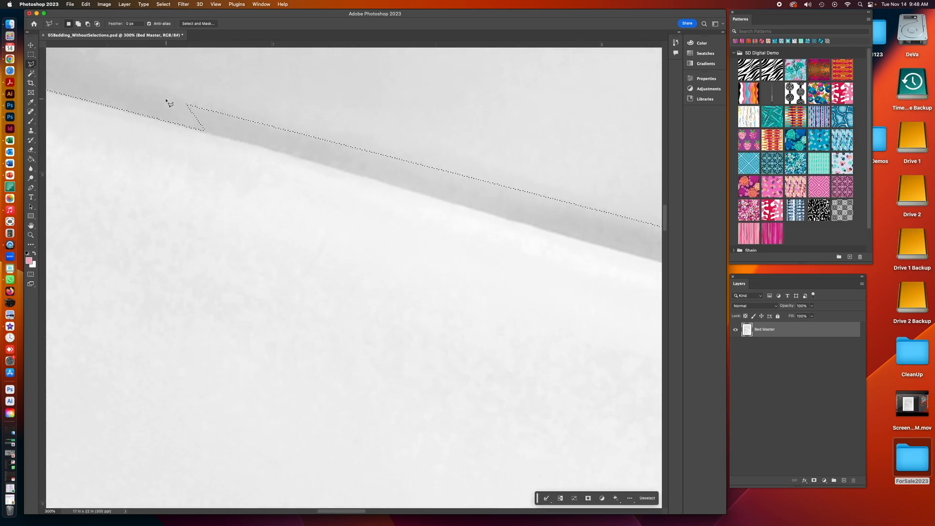
{"action": "key", "text": "alt"}
{"action": "left_click", "coordinate": [201, 131]}
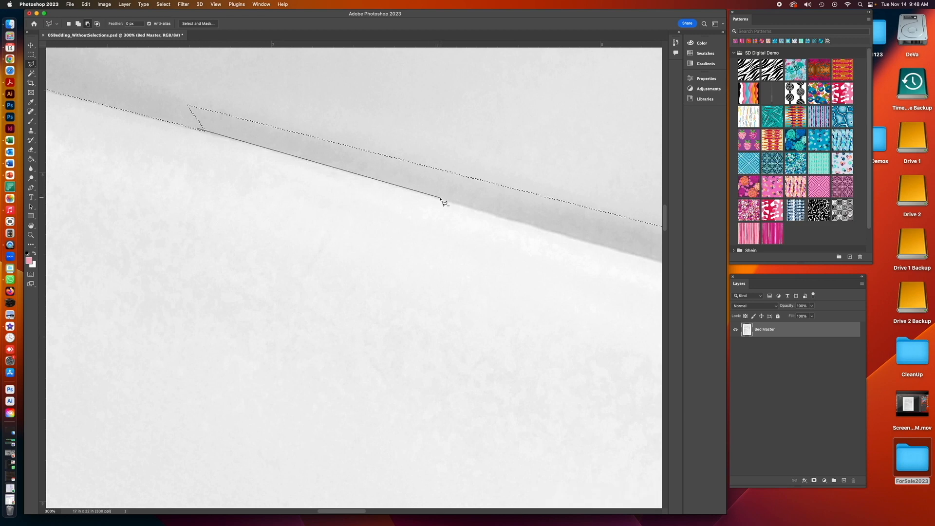
{"action": "left_click", "coordinate": [601, 243]}
{"action": "left_click", "coordinate": [472, 102]}
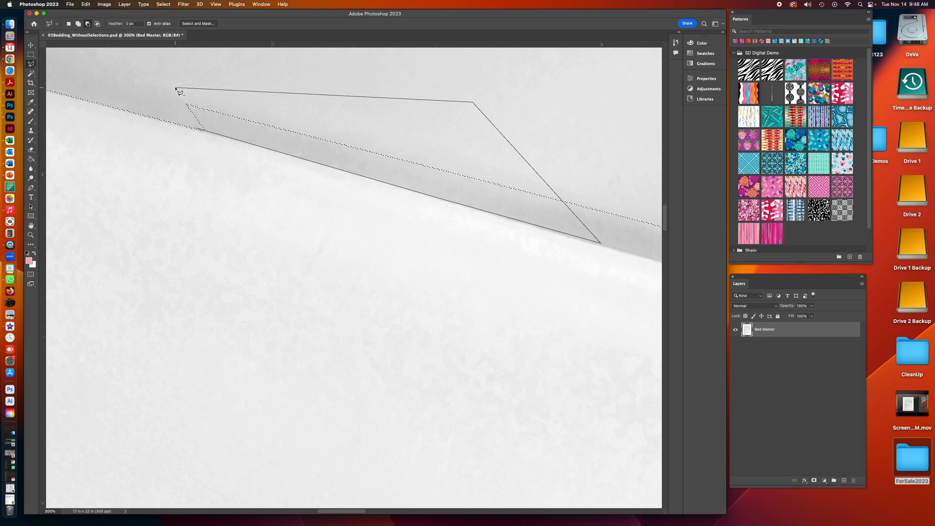
{"action": "left_click", "coordinate": [200, 130]}
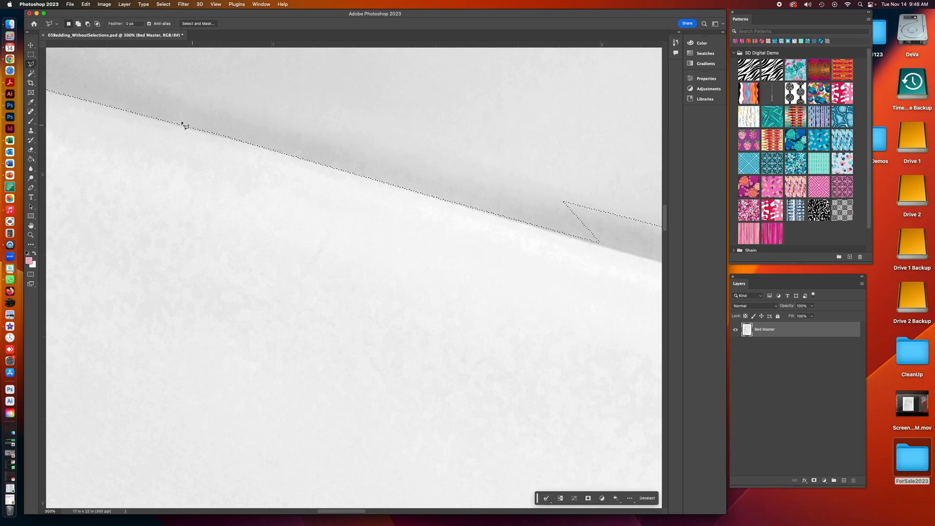
- Subtract a strip of background just past the notch along the sheet's diagonal edge with the Polygonal Lasso
{"action": "left_click_drag", "start_coordinate": [558, 284], "coordinate": [136, 187]}
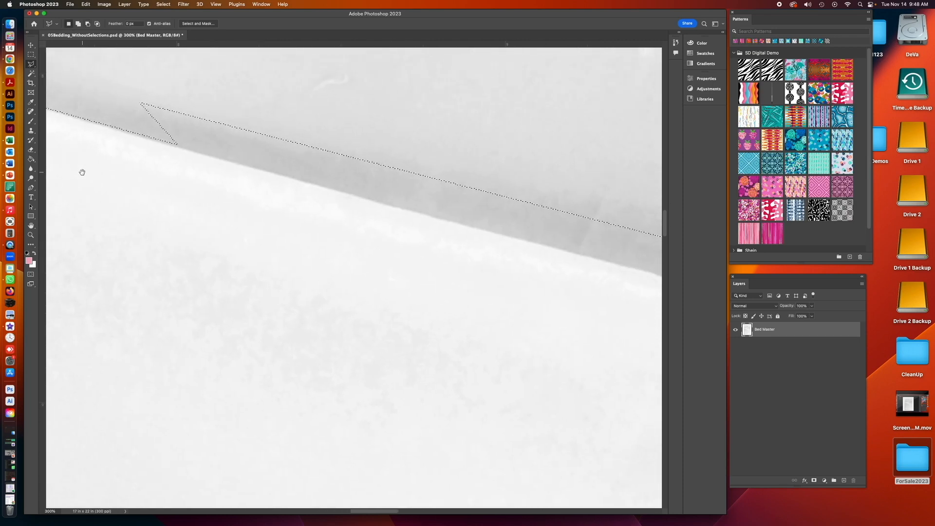
{"action": "left_click", "coordinate": [144, 132]}
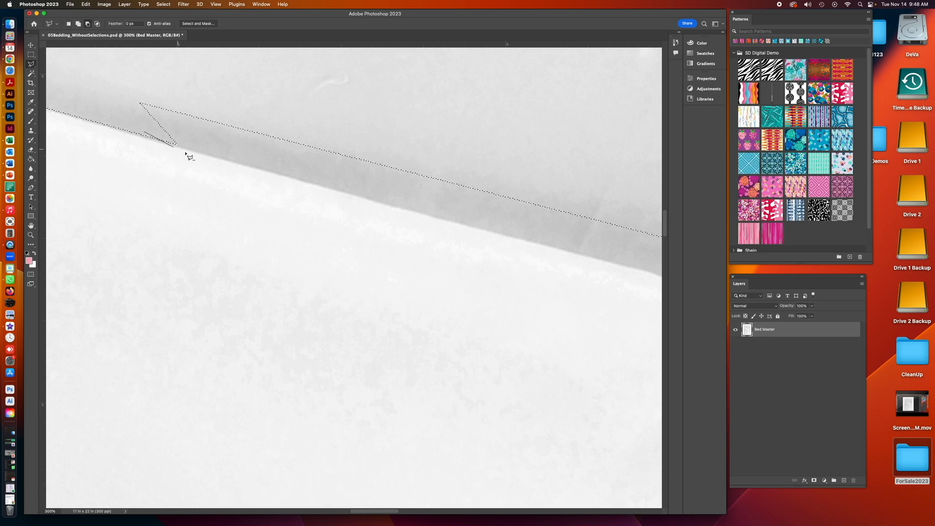
{"action": "left_click", "coordinate": [366, 197]}
{"action": "left_click", "coordinate": [352, 126]}
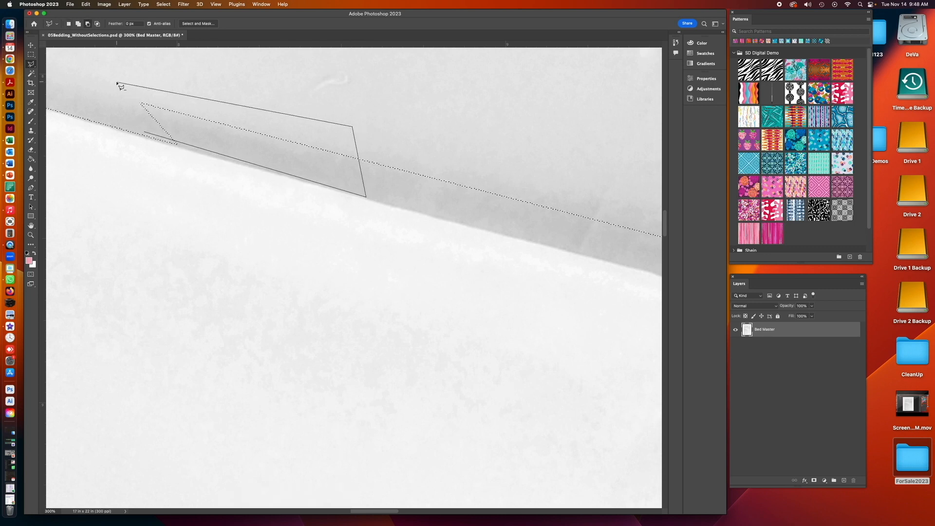
{"action": "left_click", "coordinate": [144, 133]}
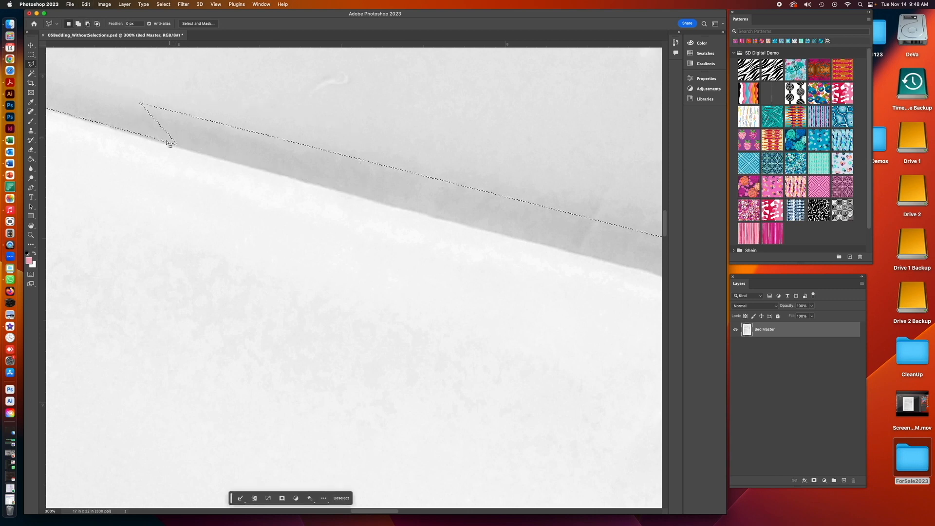
- Subtract the remaining background along the rest of the sheet's diagonal edge with one long Polygonal Lasso shape
{"action": "key", "text": "alt"}
{"action": "left_click", "coordinate": [107, 126]}
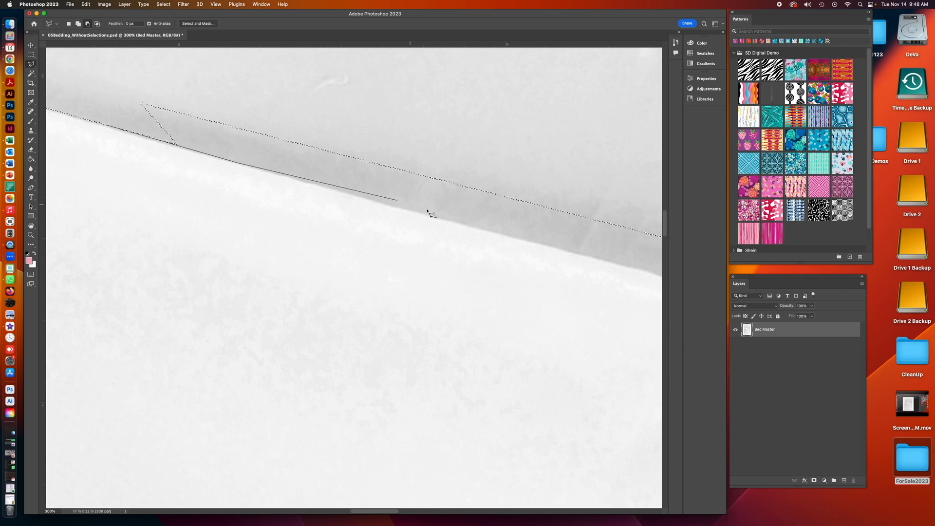
{"action": "left_click", "coordinate": [618, 266]}
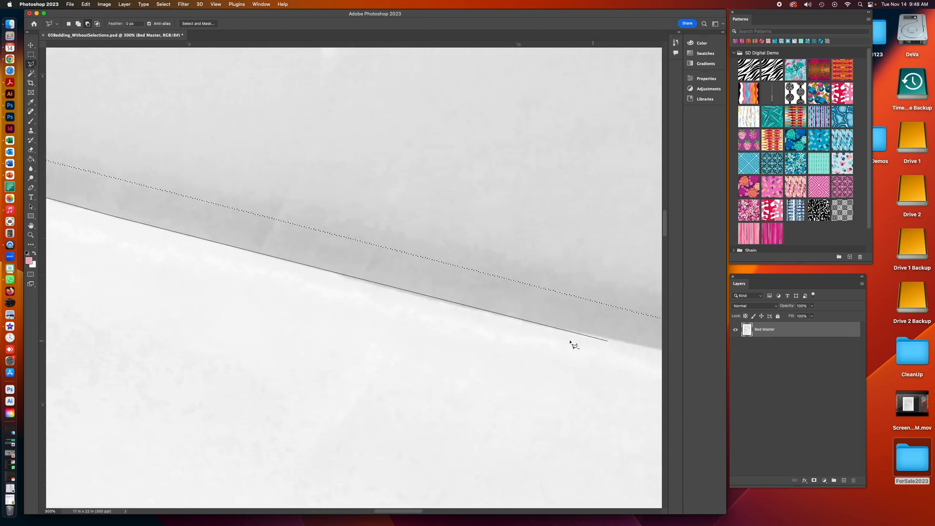
{"action": "left_click", "coordinate": [537, 326]}
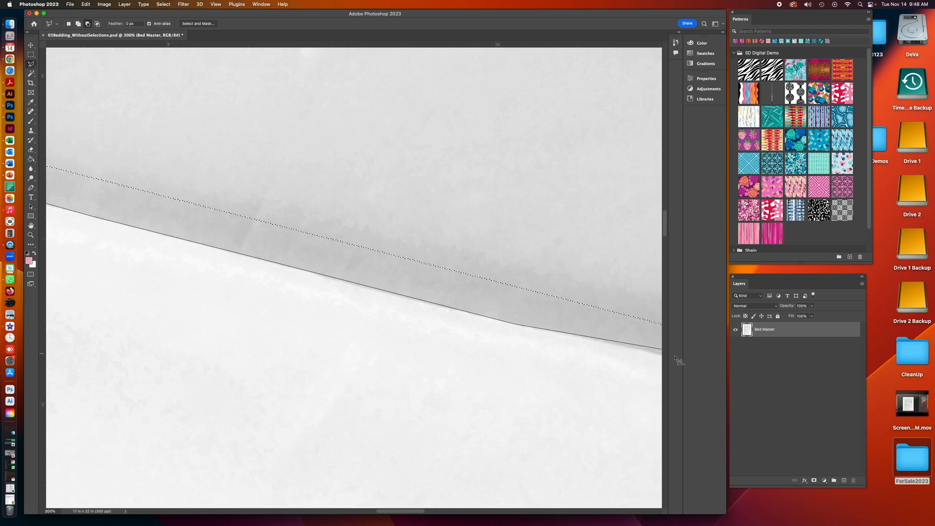
{"action": "left_click", "coordinate": [612, 358]}
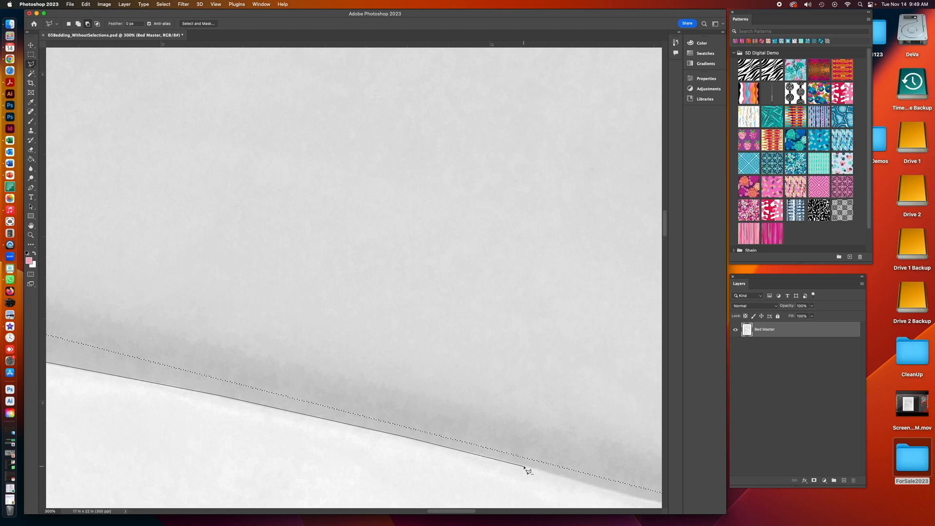
{"action": "left_click", "coordinate": [634, 497]}
{"action": "left_click", "coordinate": [430, 303]}
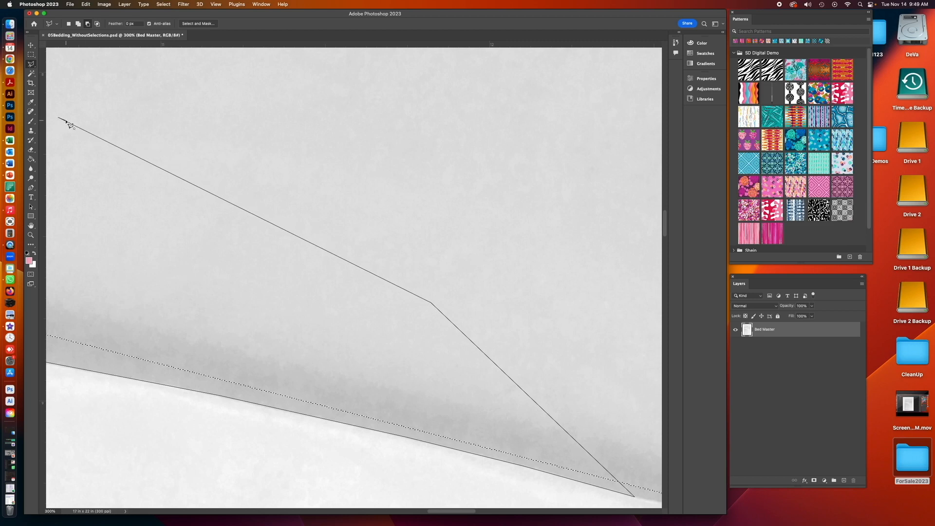
{"action": "scroll", "coordinate": [69, 124], "scroll_direction": "down", "scroll_amount": 2}
{"action": "scroll", "coordinate": [69, 124], "scroll_direction": "down", "scroll_amount": 10}
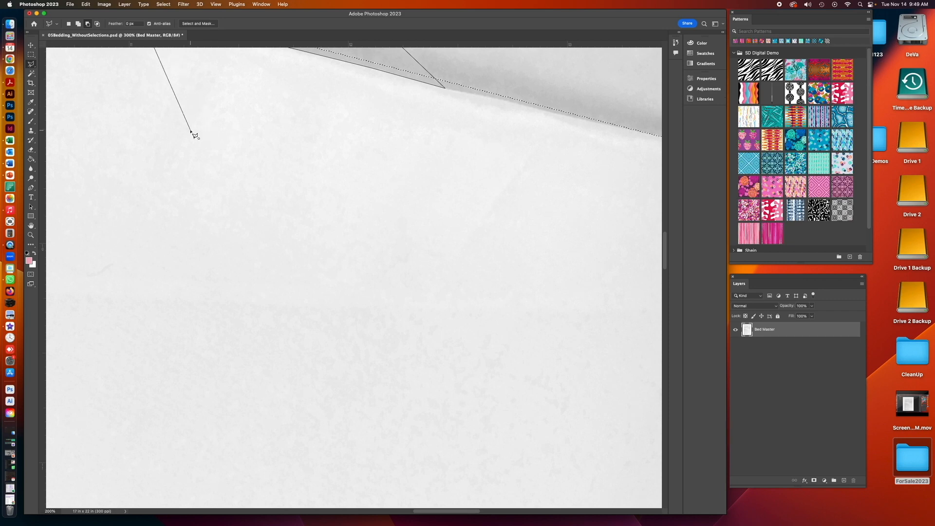
{"action": "scroll", "coordinate": [193, 135], "scroll_direction": "down", "scroll_amount": 2}
{"action": "left_click_drag", "start_coordinate": [125, 109], "coordinate": [290, 352]}
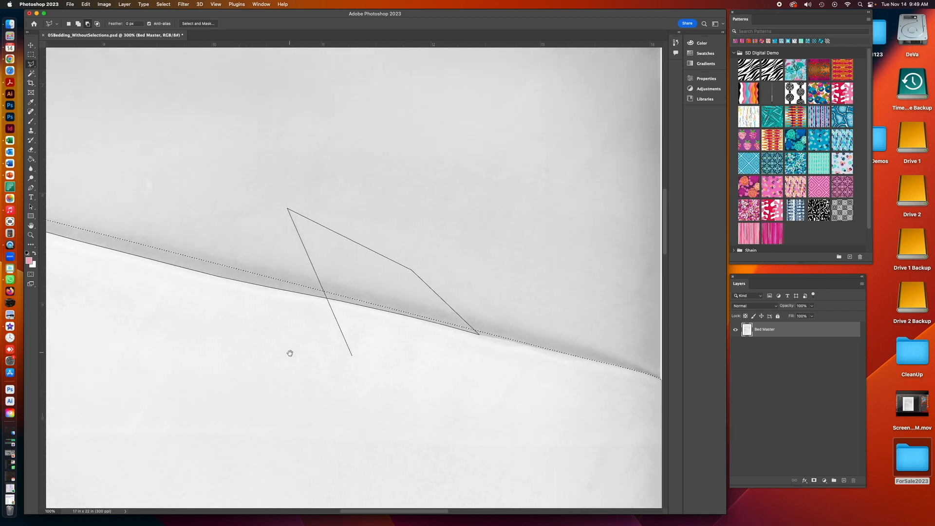
{"action": "left_click_drag", "start_coordinate": [191, 185], "coordinate": [524, 246]}
{"action": "left_click_drag", "start_coordinate": [223, 207], "coordinate": [298, 204]}
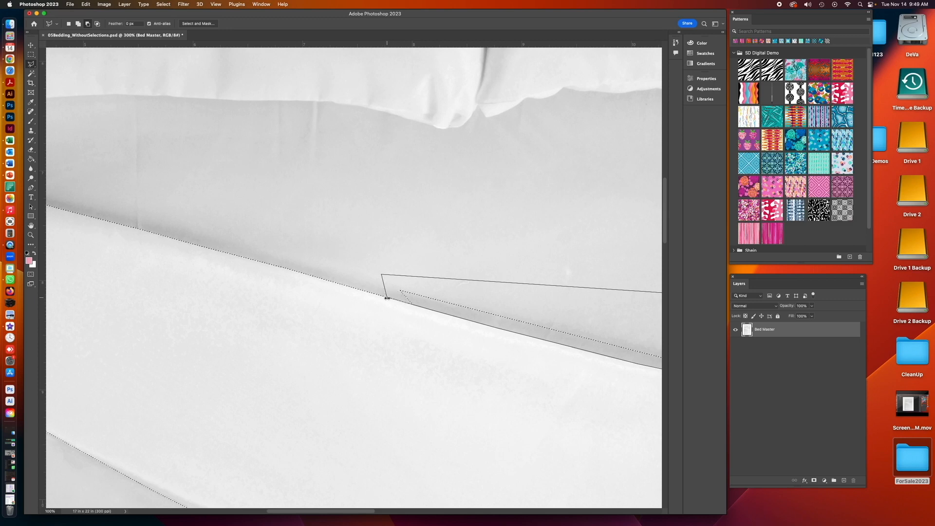
{"action": "left_click", "coordinate": [387, 298]}
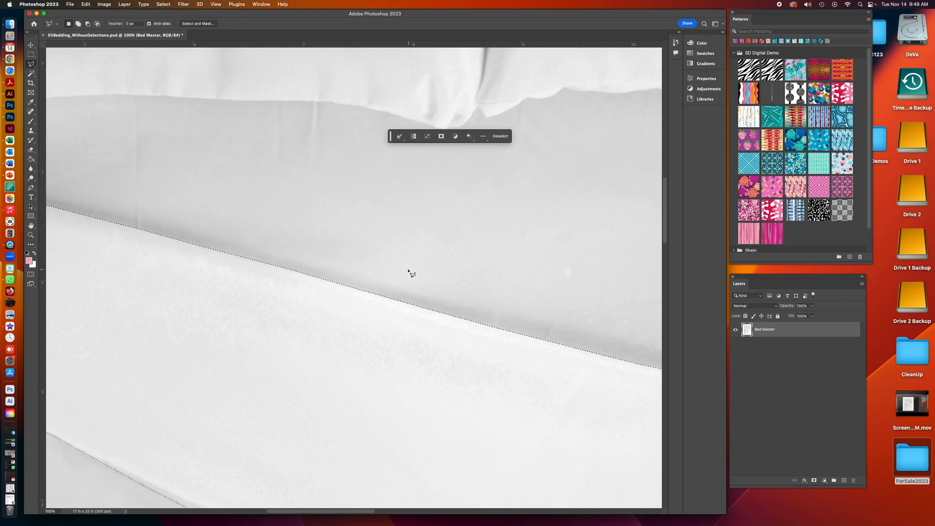
- Subtract a small sliver of background at the notch on the sheet's diagonal edge with the Polygonal Lasso
{"action": "left_click_drag", "start_coordinate": [574, 405], "coordinate": [160, 192]}
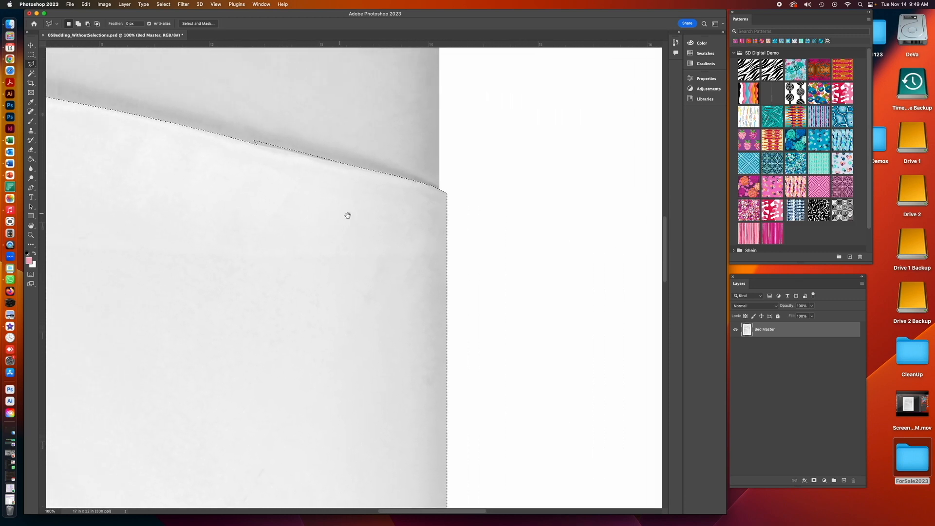
{"action": "left_click_drag", "start_coordinate": [341, 214], "coordinate": [419, 249]}
{"action": "left_click", "coordinate": [30, 235]}
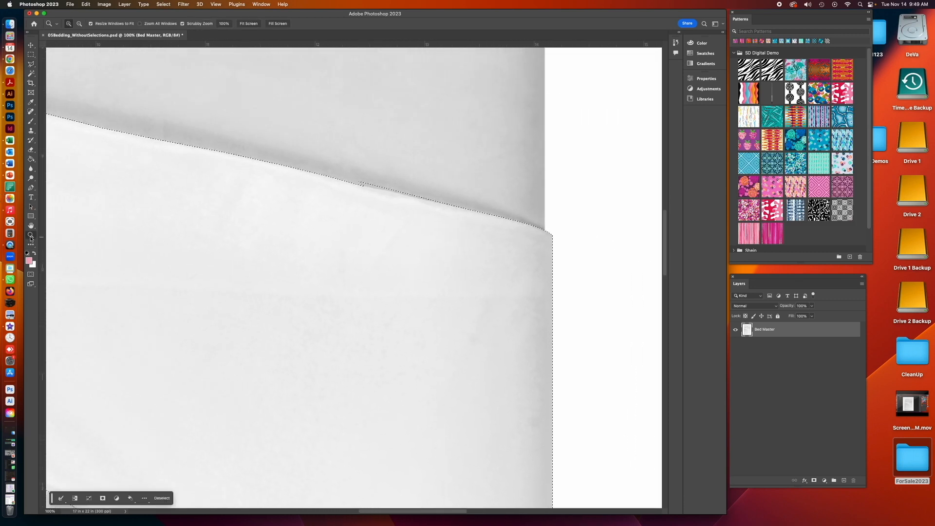
{"action": "left_click", "coordinate": [423, 224]}
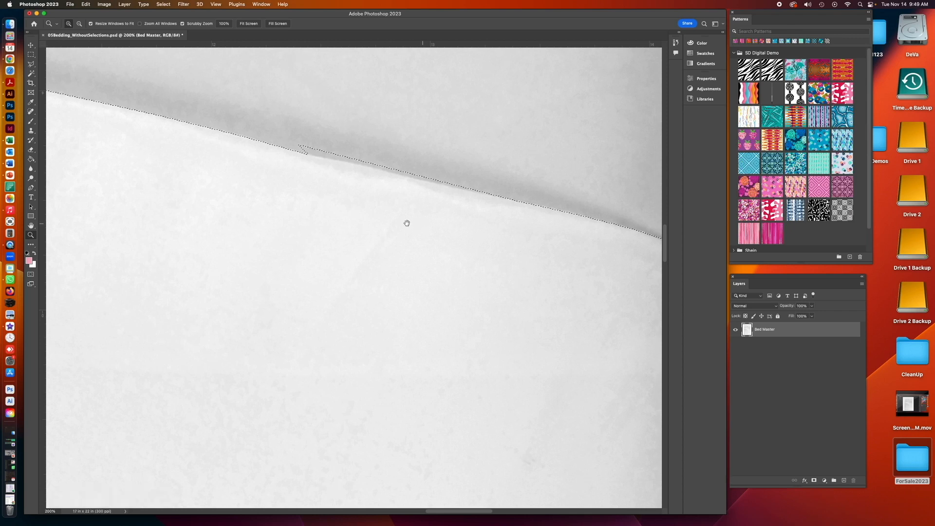
{"action": "scroll", "coordinate": [417, 219], "scroll_direction": "right", "scroll_amount": 4}
{"action": "scroll", "coordinate": [417, 219], "scroll_direction": "up", "scroll_amount": 1}
{"action": "left_click", "coordinate": [31, 63]}
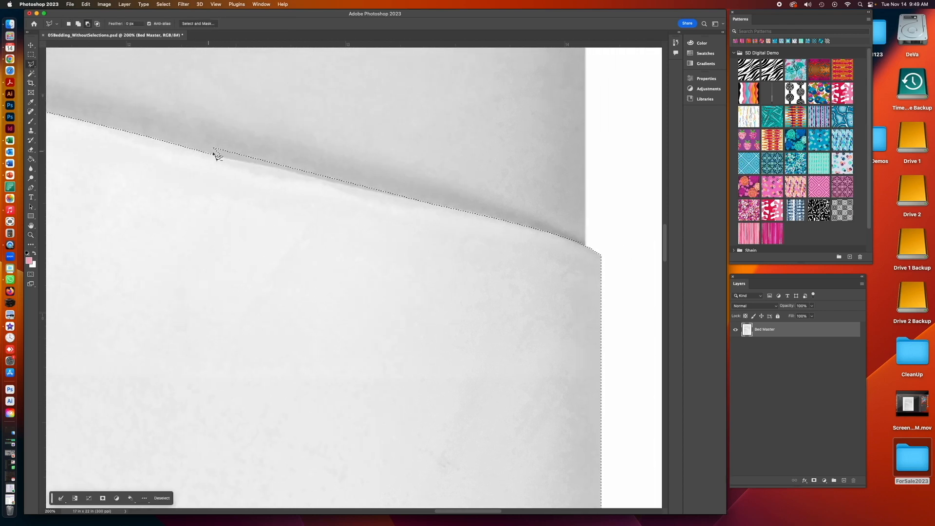
{"action": "left_click", "coordinate": [217, 155], "text": "alt"}
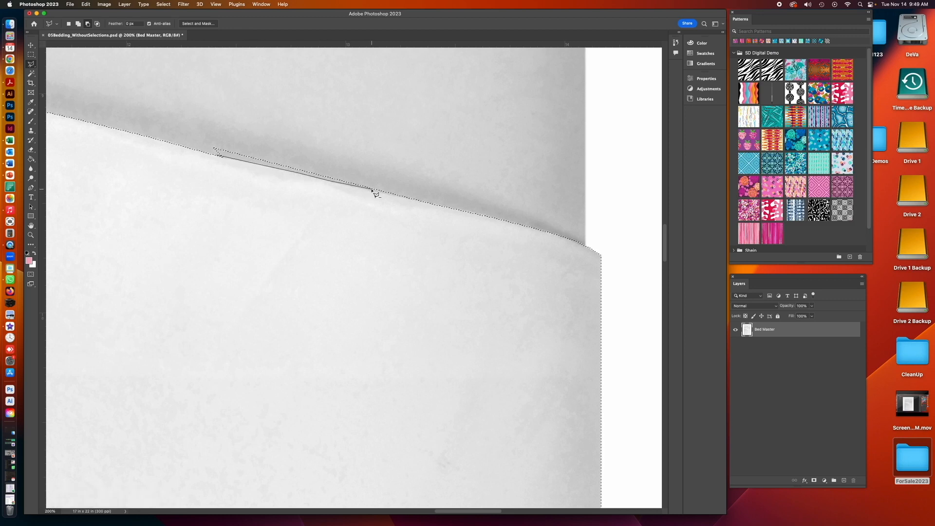
{"action": "left_click", "coordinate": [397, 195]}
{"action": "left_click", "coordinate": [231, 112]}
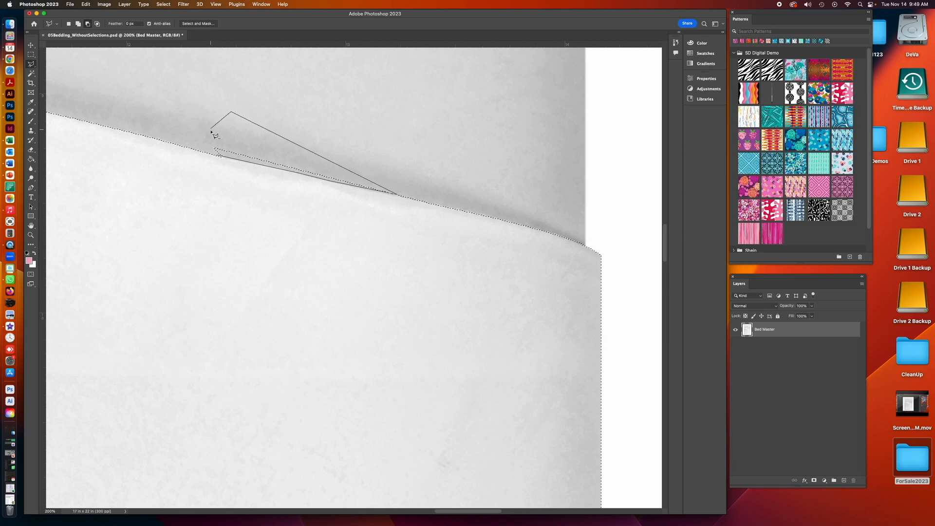
{"action": "left_click", "coordinate": [217, 155]}
- Save the current selection as a new channel named Duvet Back in the document
{"action": "key", "text": "super+minus"}
{"action": "key", "text": "super+minus"}
{"action": "key", "text": "super+minus"}
{"action": "key", "text": "super+minus"}
{"action": "key", "text": "super+minus"}
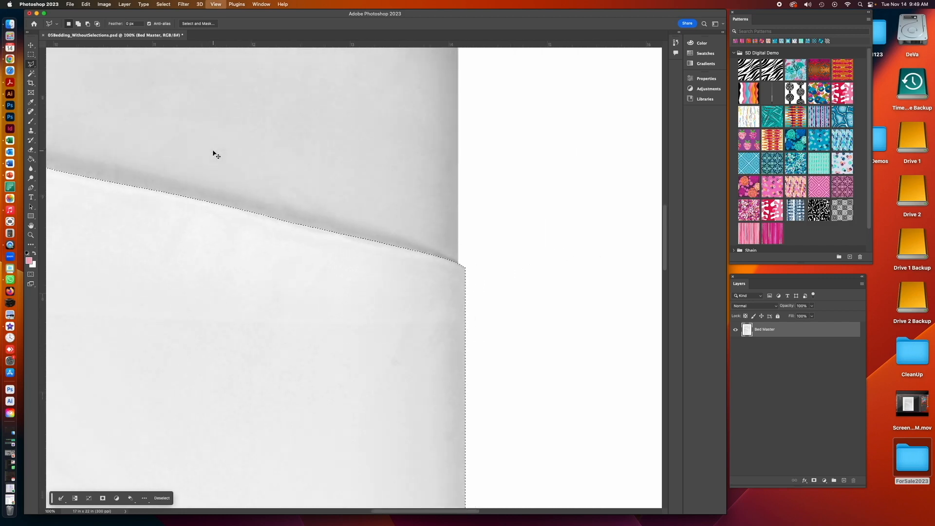
{"action": "left_click_drag", "start_coordinate": [259, 155], "coordinate": [362, 155]}
{"action": "left_click", "coordinate": [124, 4]}
{"action": "mouse_move", "coordinate": [166, 4]}
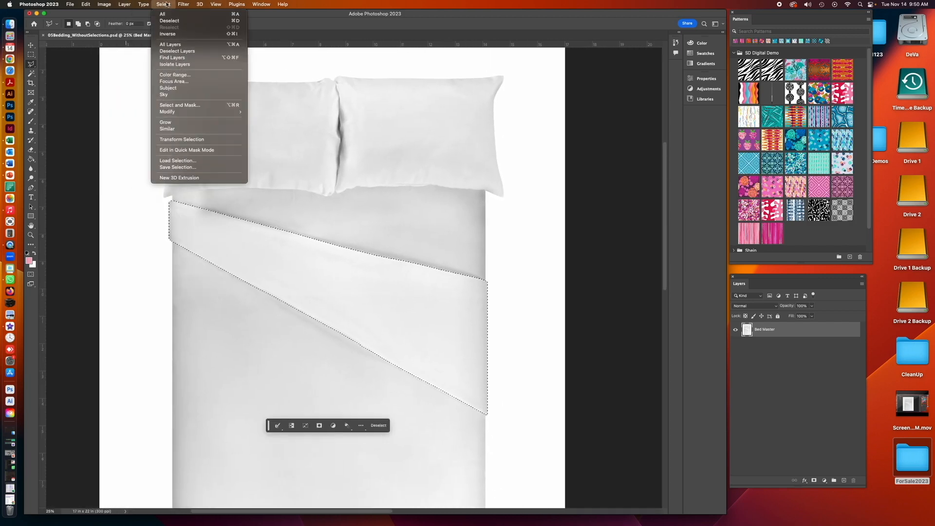
{"action": "left_click", "coordinate": [210, 167]}
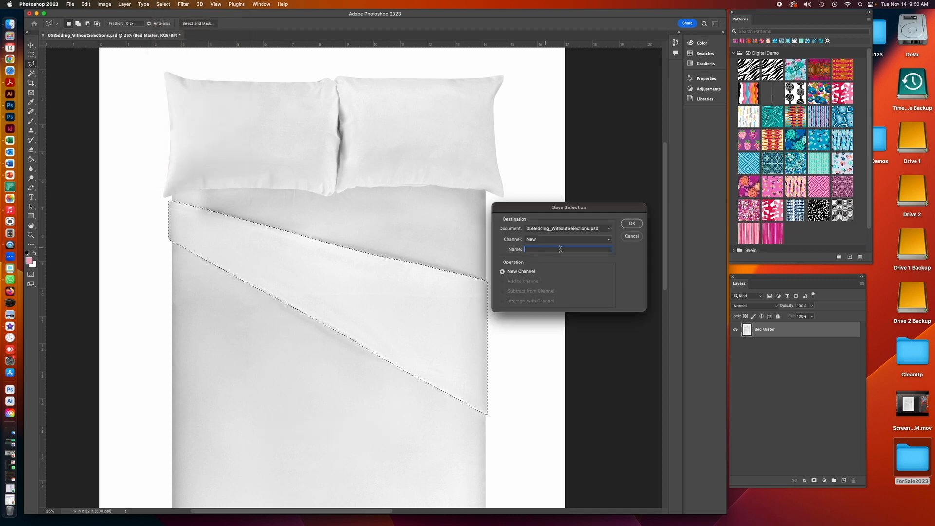
{"action": "left_click", "coordinate": [567, 239]}
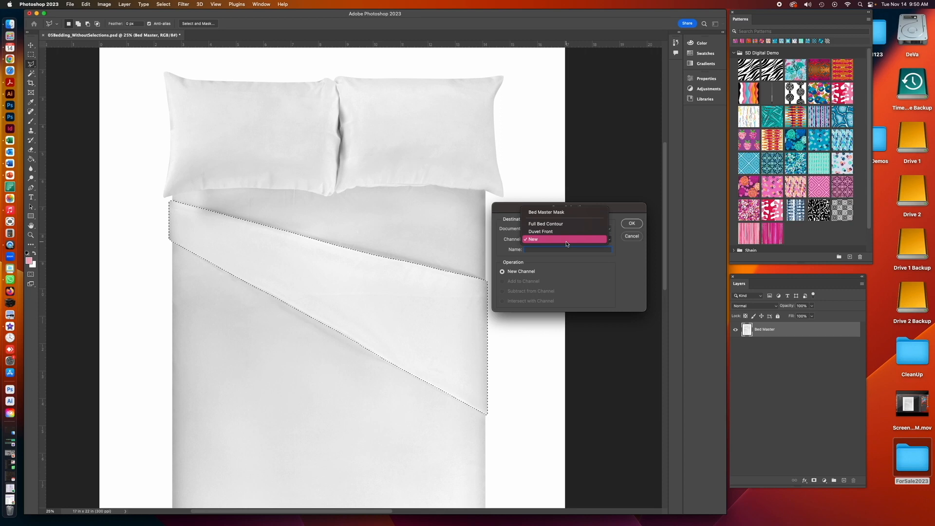
{"action": "left_click", "coordinate": [544, 251]}
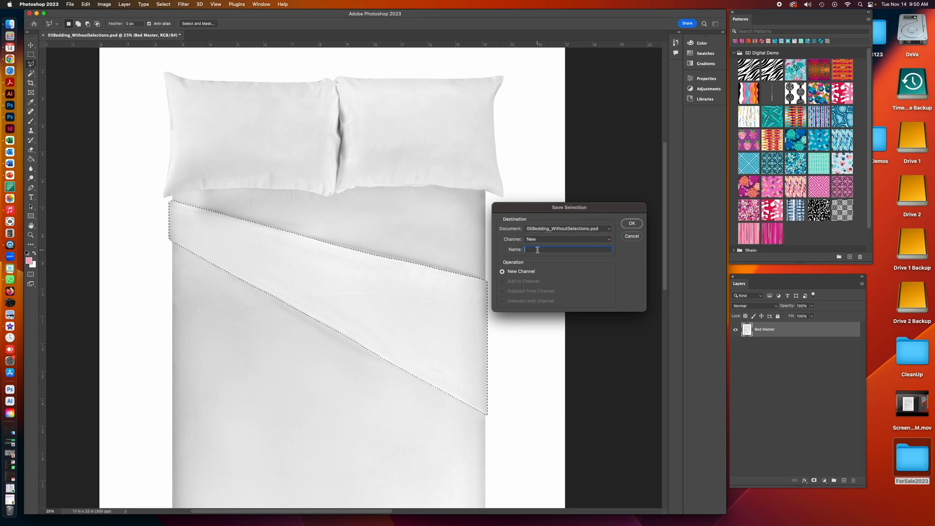
{"action": "type", "text": "Duvet Back"}
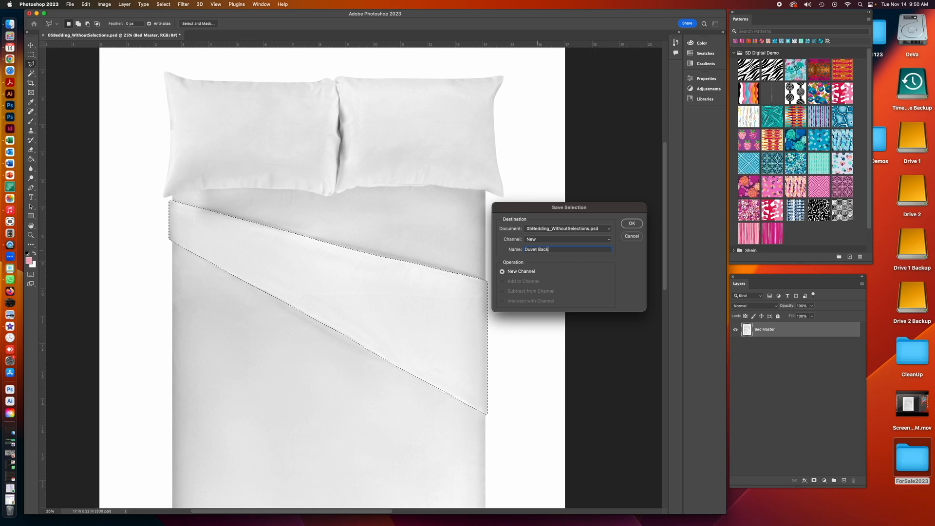
{"action": "left_click", "coordinate": [630, 223]}
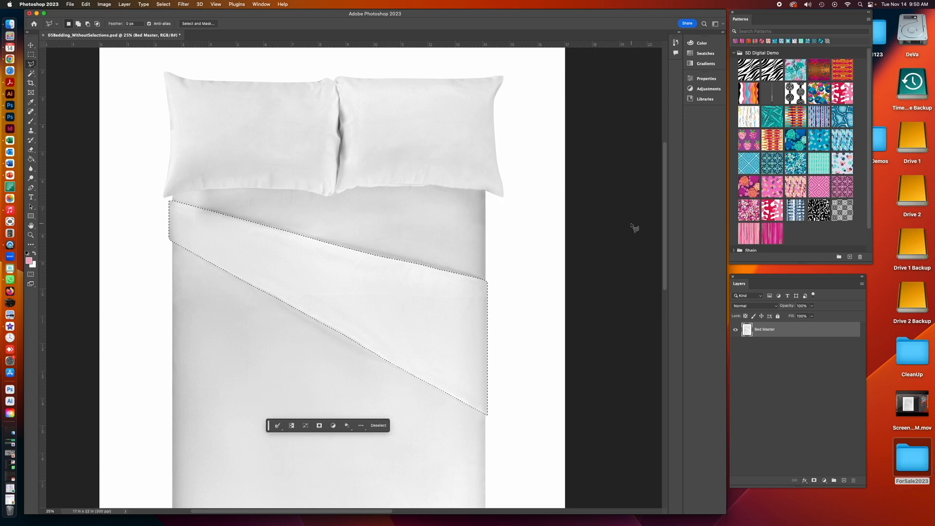
- Invert the selection and switch to the freehand Lasso tool
{"action": "key", "text": "super+minus"}
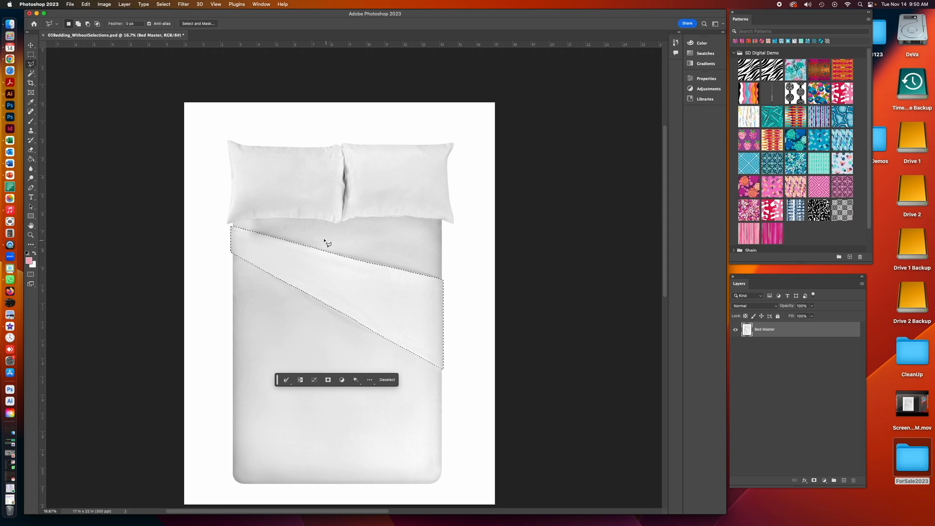
{"action": "left_click", "coordinate": [163, 4]}
{"action": "left_click", "coordinate": [172, 34]}
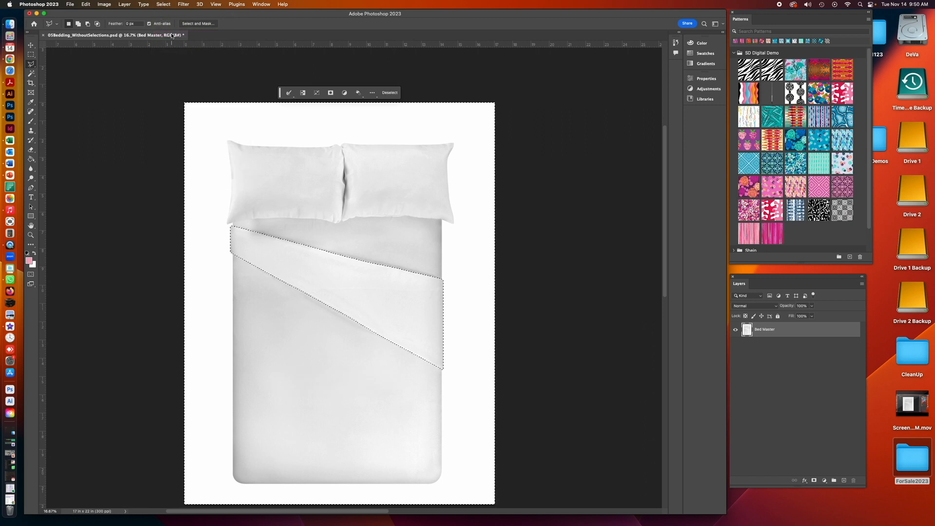
{"action": "key", "text": "super+minus"}
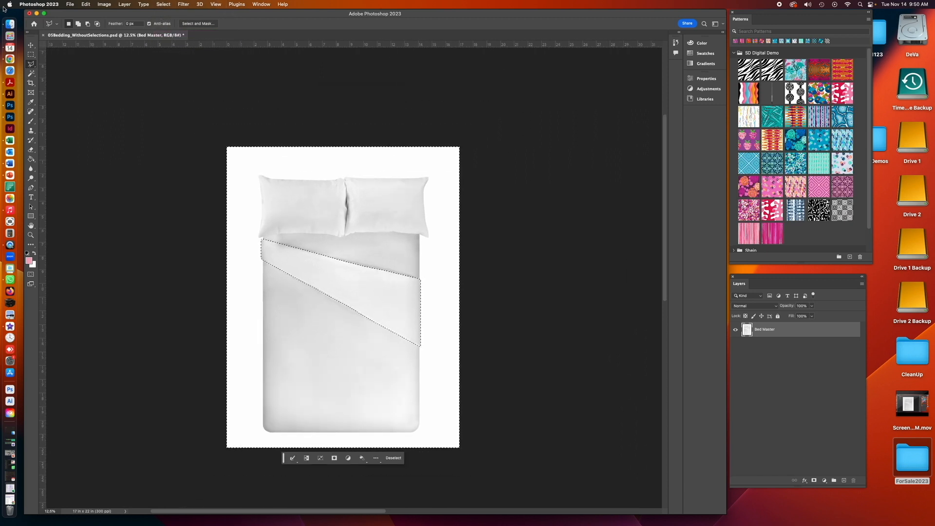
{"action": "left_click", "coordinate": [31, 54]}
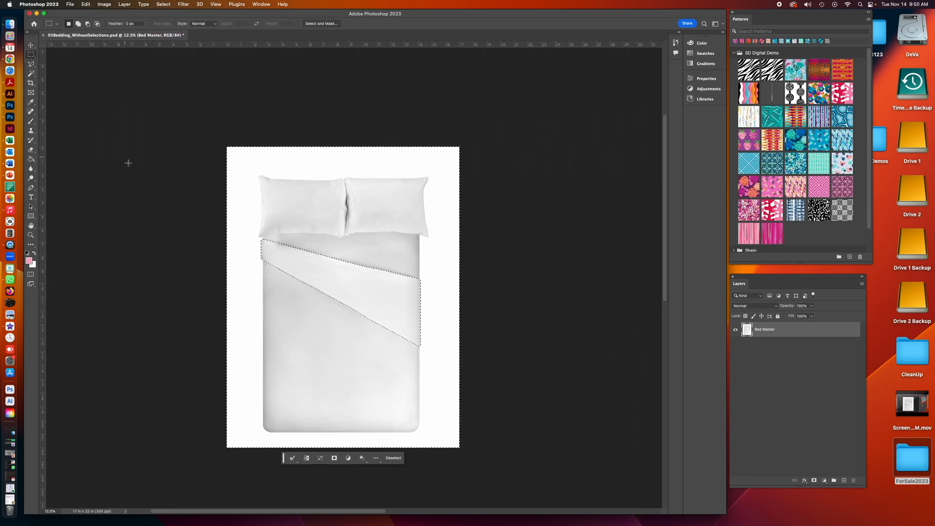
{"action": "left_click", "coordinate": [30, 64]}
{"action": "left_click", "coordinate": [59, 64]}
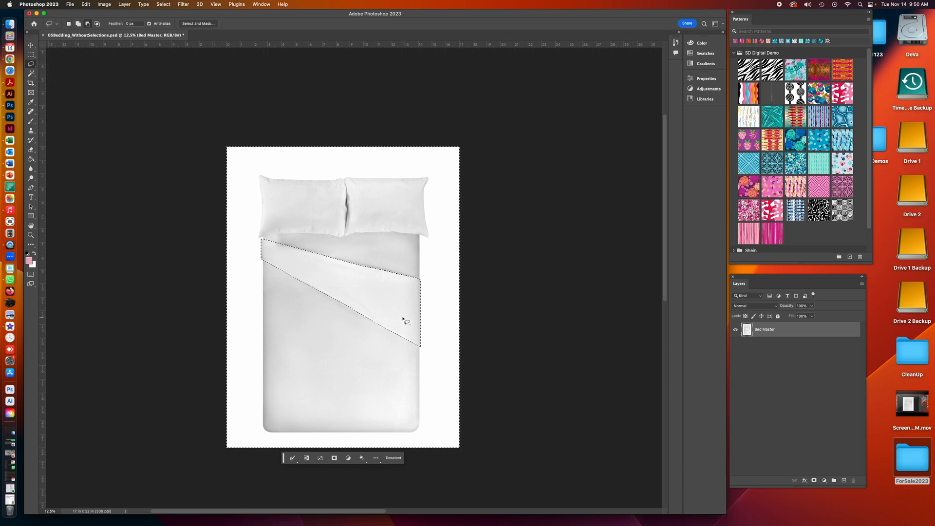
- Trim the inverted selection with freehand Lasso strokes to the band of bed between the pillows and the folded sheet
{"action": "mouse_move", "coordinate": [410, 286]}
{"action": "left_mouse_down"}
{"action": "mouse_move", "coordinate": [486, 360]}
{"action": "mouse_move", "coordinate": [481, 467]}
{"action": "mouse_move", "coordinate": [237, 475]}
{"action": "mouse_move", "coordinate": [188, 369]}
{"action": "mouse_move", "coordinate": [204, 283]}
{"action": "mouse_move", "coordinate": [247, 266]}
{"action": "mouse_move", "coordinate": [455, 291]}
{"action": "left_mouse_up"}
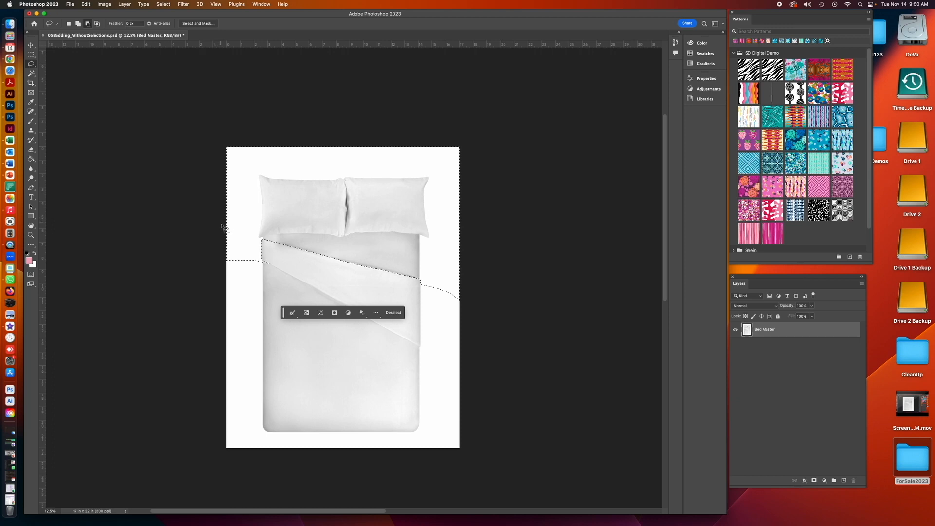
{"action": "mouse_move", "coordinate": [227, 238]}
{"action": "left_mouse_down"}
{"action": "mouse_move", "coordinate": [276, 226]}
{"action": "mouse_move", "coordinate": [437, 231]}
{"action": "mouse_move", "coordinate": [462, 190]}
{"action": "mouse_move", "coordinate": [443, 138]}
{"action": "left_mouse_up"}
{"action": "left_click_drag", "start_coordinate": [191, 133], "coordinate": [223, 249]}
{"action": "left_click_drag", "start_coordinate": [208, 212], "coordinate": [251, 219]}
{"action": "mouse_move", "coordinate": [257, 262]}
{"action": "left_mouse_down"}
{"action": "mouse_move", "coordinate": [221, 269]}
{"action": "mouse_move", "coordinate": [214, 239]}
{"action": "left_mouse_up"}
{"action": "mouse_move", "coordinate": [423, 227]}
{"action": "left_mouse_down"}
{"action": "mouse_move", "coordinate": [423, 289]}
{"action": "mouse_move", "coordinate": [434, 304]}
{"action": "mouse_move", "coordinate": [458, 311]}
{"action": "mouse_move", "coordinate": [462, 228]}
{"action": "left_mouse_up"}
- Zoom in on the selection's left end and trim the excess there with freehand Lasso strokes
{"action": "key", "text": "z"}
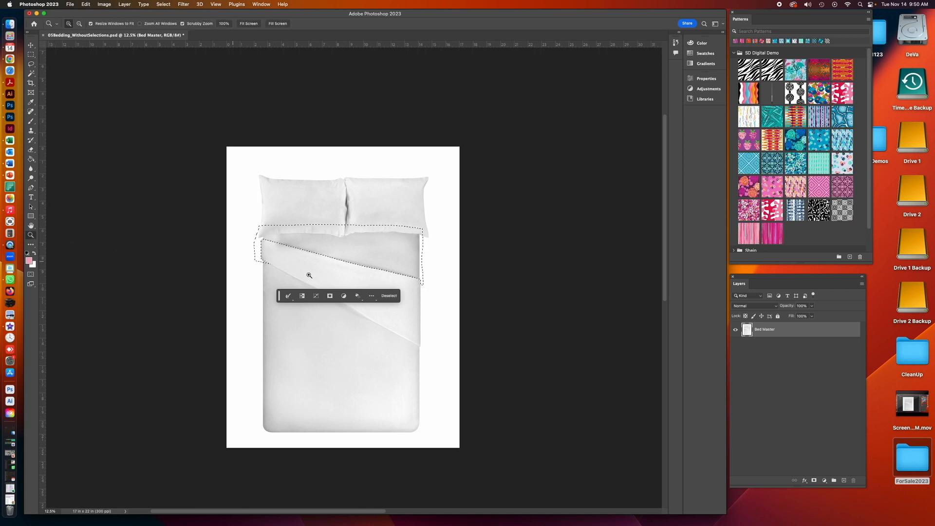
{"action": "left_click", "coordinate": [325, 271]}
{"action": "left_click", "coordinate": [282, 263]}
{"action": "left_click", "coordinate": [234, 218]}
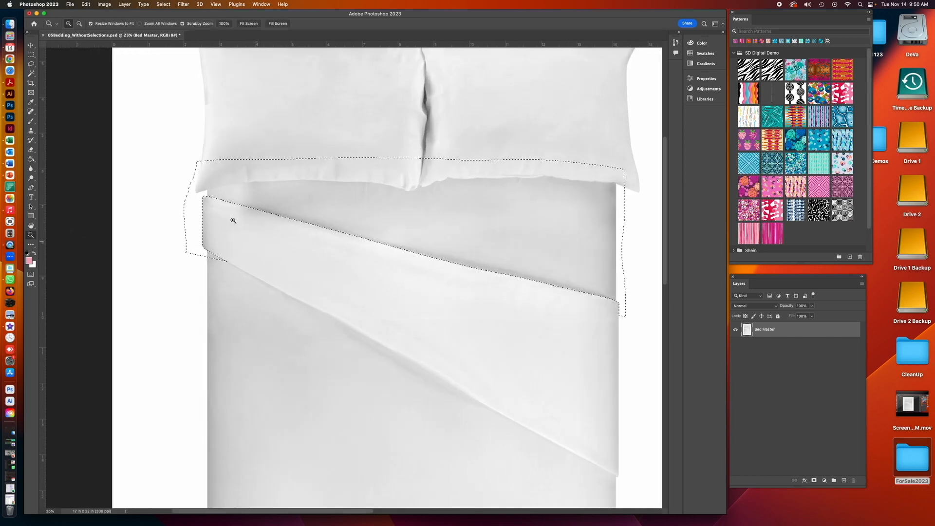
{"action": "left_click", "coordinate": [32, 64]}
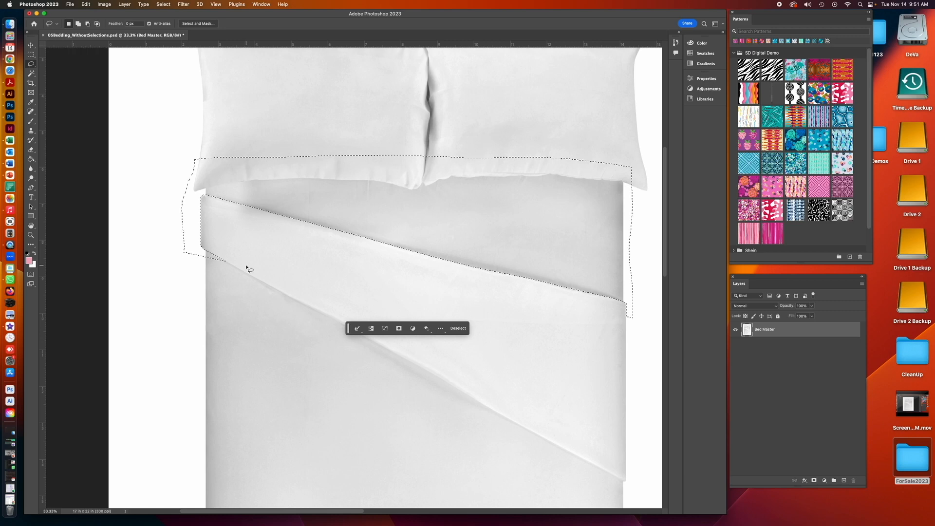
{"action": "mouse_move", "coordinate": [212, 210]}
{"action": "left_mouse_down"}
{"action": "mouse_move", "coordinate": [164, 205]}
{"action": "mouse_move", "coordinate": [174, 273]}
{"action": "mouse_move", "coordinate": [248, 305]}
{"action": "mouse_move", "coordinate": [251, 263]}
{"action": "left_mouse_up"}
{"action": "mouse_move", "coordinate": [186, 184]}
{"action": "left_mouse_down"}
{"action": "mouse_move", "coordinate": [288, 169]}
{"action": "mouse_move", "coordinate": [429, 171]}
{"action": "mouse_move", "coordinate": [426, 138]}
{"action": "mouse_move", "coordinate": [246, 124]}
{"action": "mouse_move", "coordinate": [184, 140]}
{"action": "mouse_move", "coordinate": [187, 182]}
{"action": "left_mouse_up"}
{"action": "mouse_move", "coordinate": [430, 169]}
{"action": "left_mouse_down"}
{"action": "mouse_move", "coordinate": [640, 172]}
{"action": "mouse_move", "coordinate": [578, 150]}
{"action": "mouse_move", "coordinate": [425, 155]}
{"action": "left_mouse_up"}
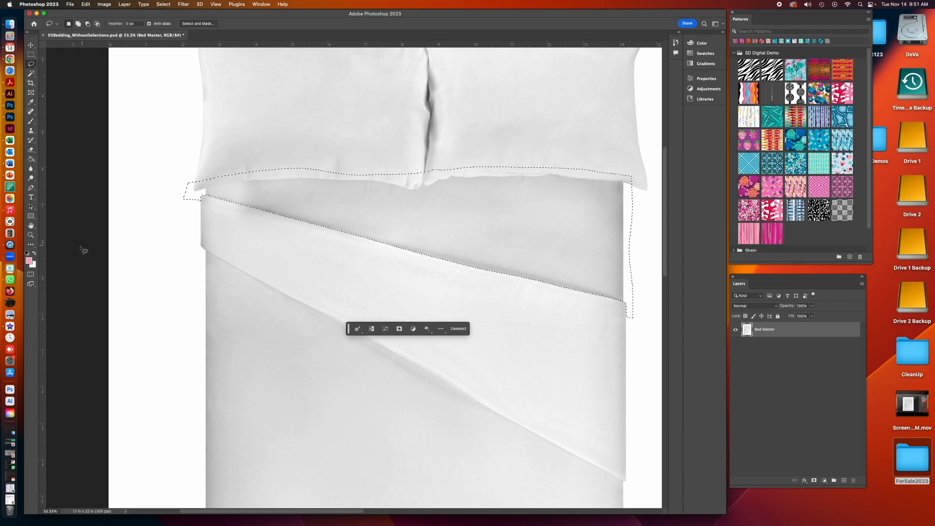
- Zoom closer and square off the selection's left end by subtracting a rectangle with the Rectangular Marquee
{"action": "key", "text": "z"}
{"action": "left_click", "coordinate": [190, 200]}
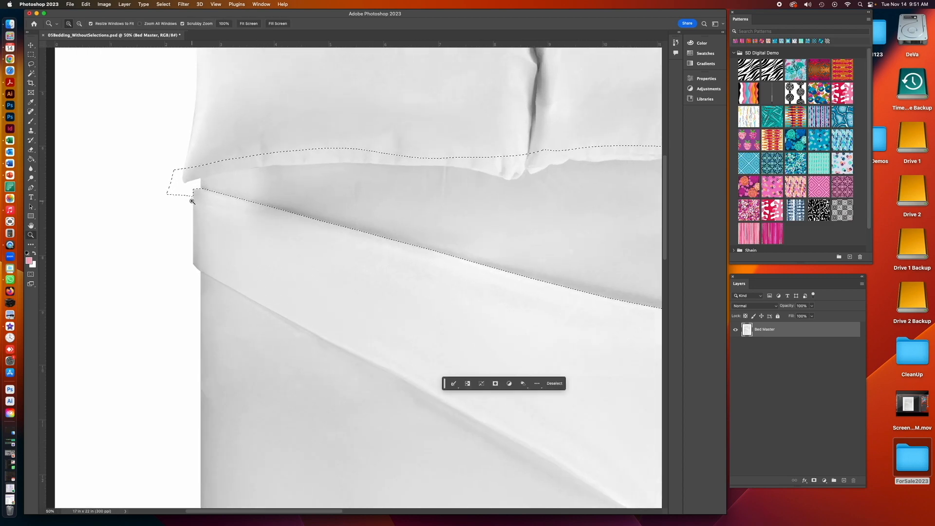
{"action": "left_click", "coordinate": [190, 200]}
{"action": "key", "text": "m"}
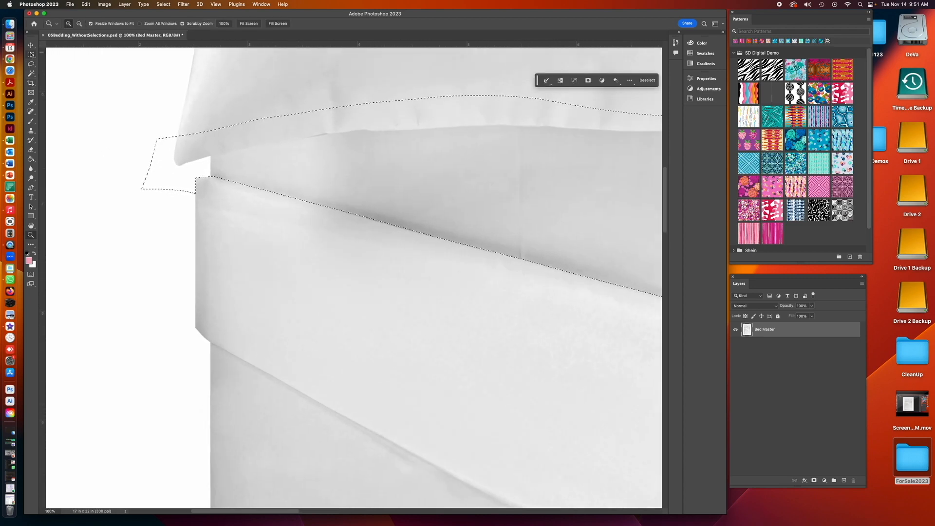
{"action": "key", "text": "alt"}
{"action": "left_click_drag", "start_coordinate": [117, 101], "coordinate": [211, 240]}
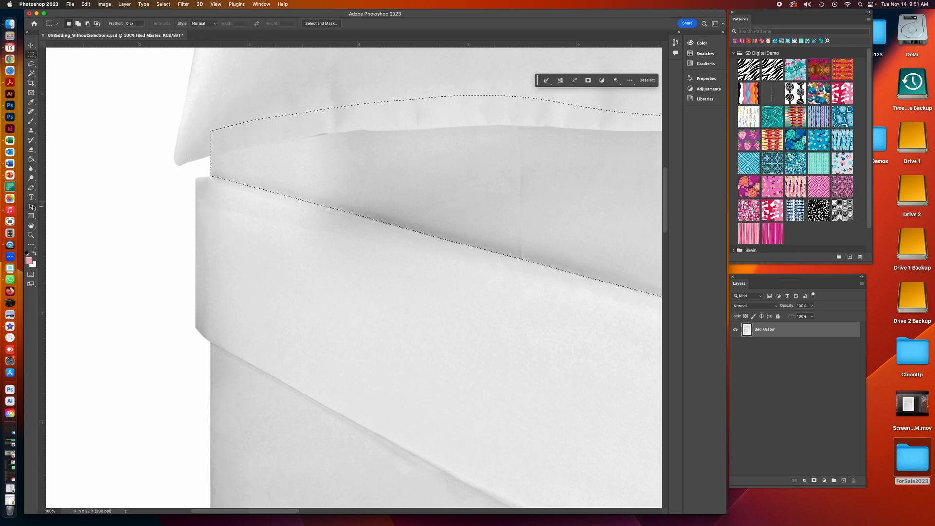
- Zoom in further and refine the selection's top edge along the left pillow's lower edge with Lasso add and subtract strokes
{"action": "left_click", "coordinate": [31, 235]}
{"action": "left_click", "coordinate": [287, 143]}
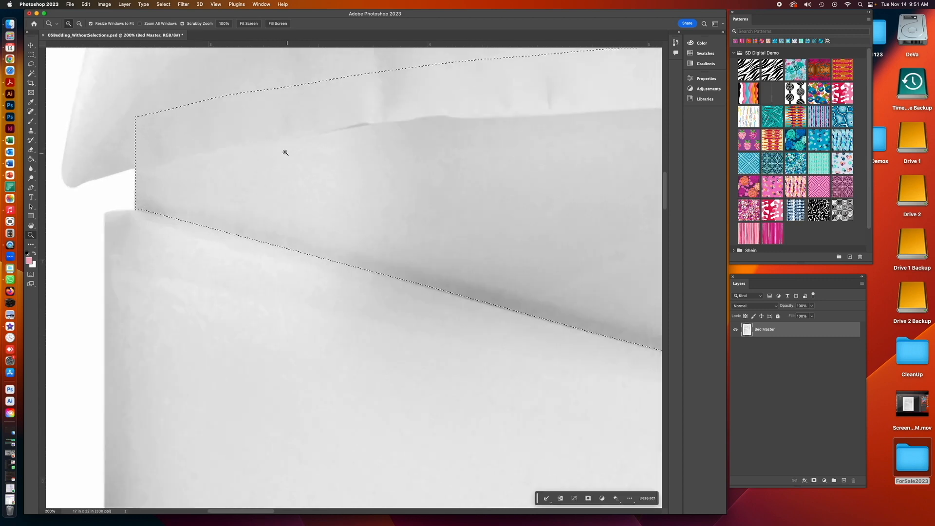
{"action": "key", "text": "l"}
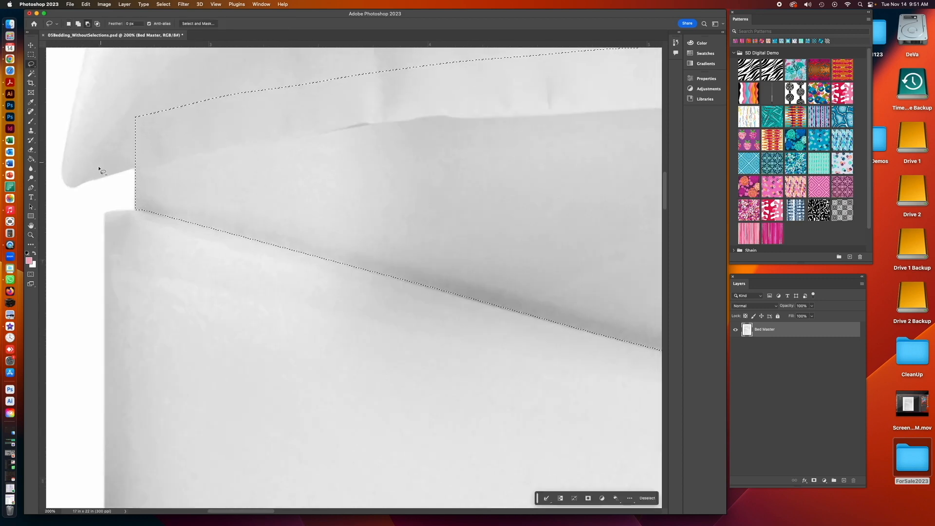
{"action": "left_click_drag", "start_coordinate": [135, 168], "coordinate": [144, 170]}
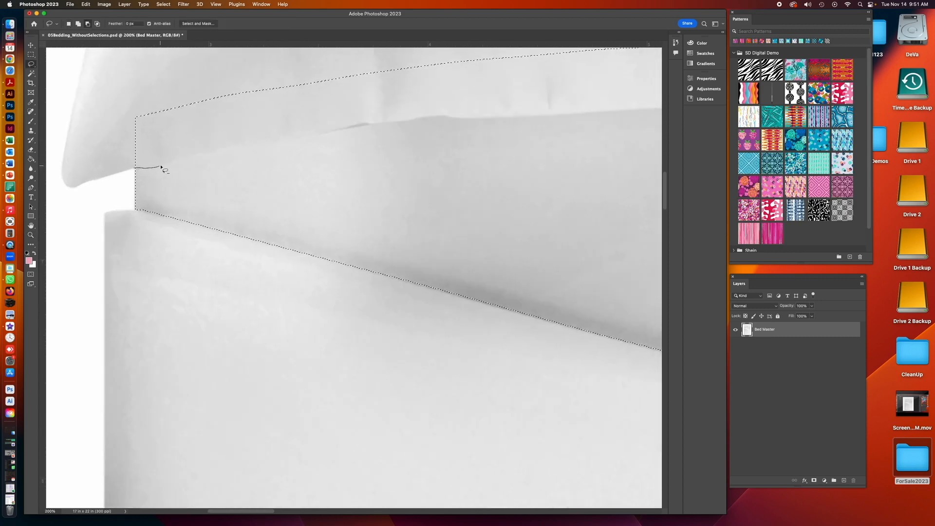
{"action": "mouse_move", "coordinate": [229, 149]}
{"action": "left_mouse_down"}
{"action": "mouse_move", "coordinate": [253, 111]}
{"action": "mouse_move", "coordinate": [222, 90]}
{"action": "mouse_move", "coordinate": [144, 91]}
{"action": "mouse_move", "coordinate": [117, 124]}
{"action": "left_mouse_up"}
{"action": "left_click_drag", "start_coordinate": [247, 147], "coordinate": [269, 144]}
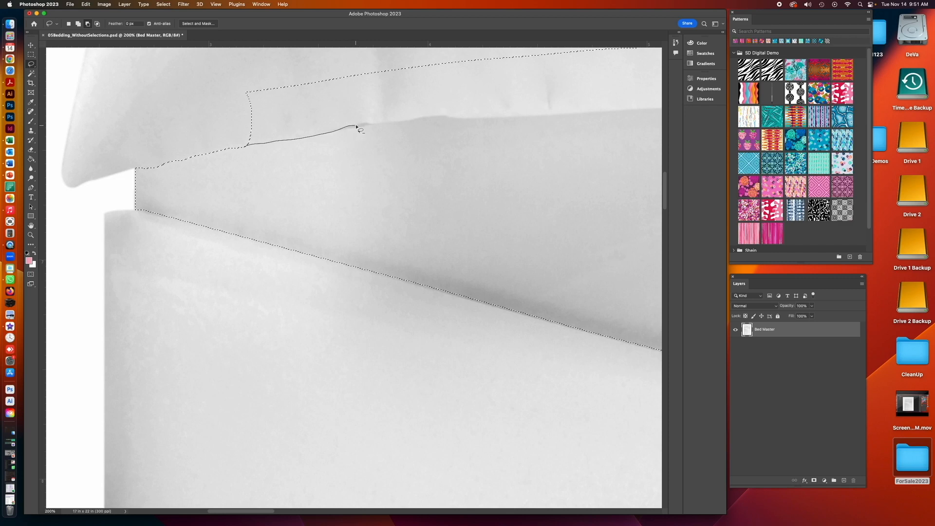
{"action": "mouse_move", "coordinate": [371, 123]}
{"action": "left_mouse_down"}
{"action": "mouse_move", "coordinate": [360, 75]}
{"action": "mouse_move", "coordinate": [245, 69]}
{"action": "mouse_move", "coordinate": [223, 96]}
{"action": "mouse_move", "coordinate": [237, 131]}
{"action": "mouse_move", "coordinate": [252, 142]}
{"action": "mouse_move", "coordinate": [341, 106]}
{"action": "mouse_move", "coordinate": [361, 74]}
{"action": "left_mouse_up"}
{"action": "left_click_drag", "start_coordinate": [247, 138], "coordinate": [250, 143]}
{"action": "left_click_drag", "start_coordinate": [339, 129], "coordinate": [363, 126]}
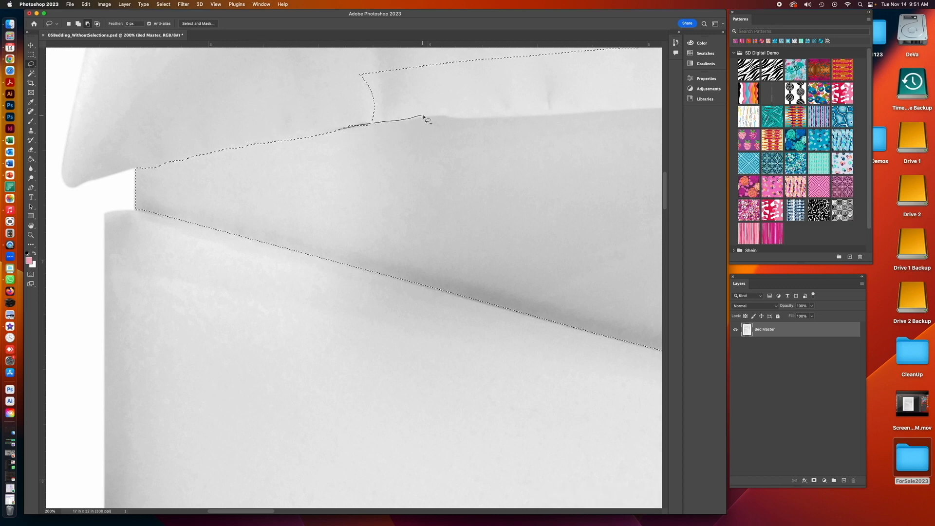
{"action": "mouse_move", "coordinate": [454, 114]}
{"action": "left_mouse_down"}
{"action": "mouse_move", "coordinate": [441, 63]}
{"action": "mouse_move", "coordinate": [399, 57]}
{"action": "mouse_move", "coordinate": [346, 83]}
{"action": "left_mouse_up"}
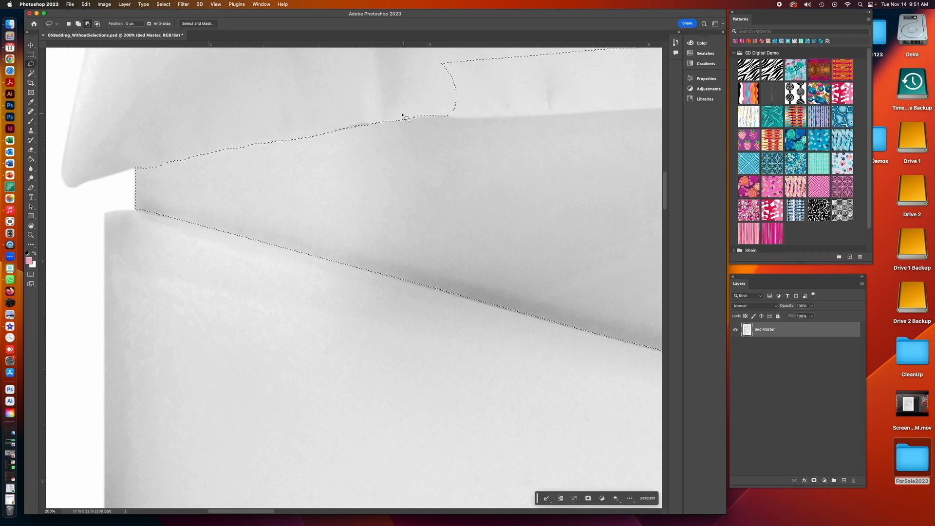
{"action": "left_click_drag", "start_coordinate": [381, 124], "coordinate": [402, 123]}
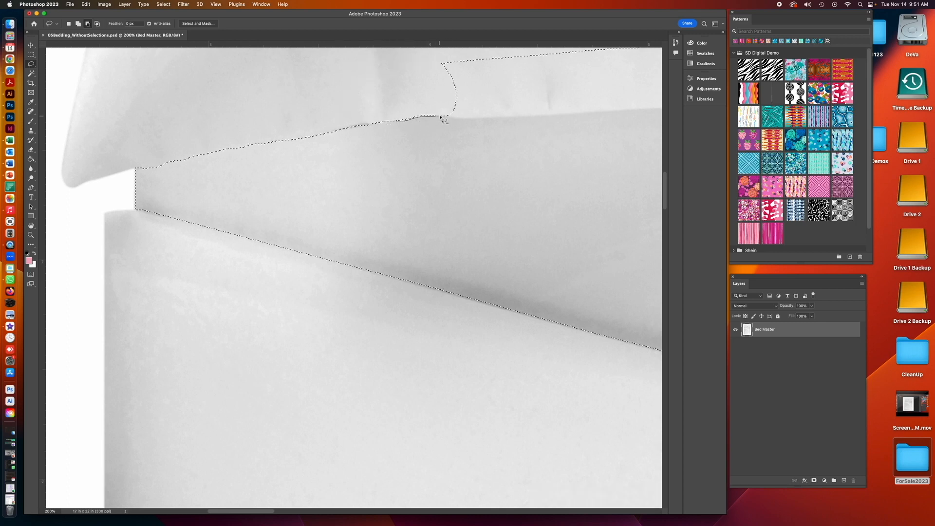
{"action": "mouse_move", "coordinate": [484, 100]}
{"action": "left_mouse_down"}
{"action": "mouse_move", "coordinate": [428, 60]}
{"action": "mouse_move", "coordinate": [384, 121]}
{"action": "left_mouse_up"}
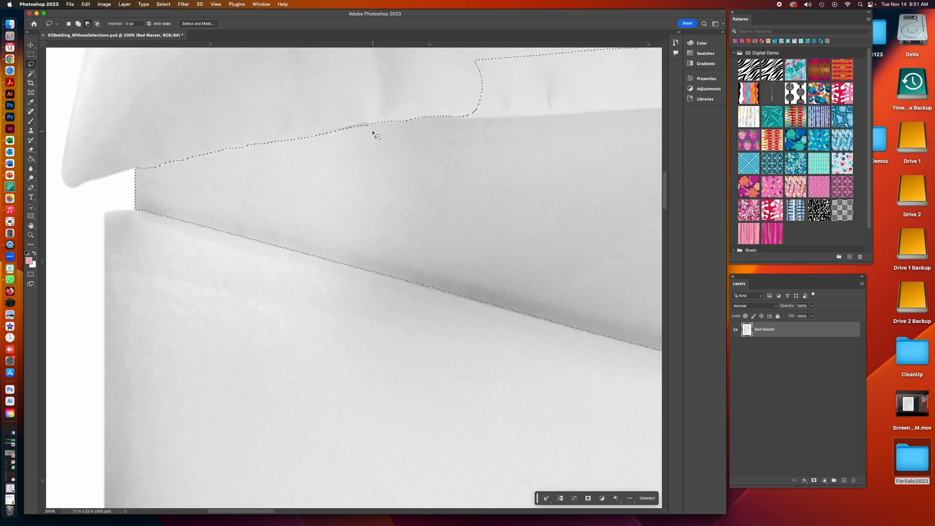
{"action": "left_click_drag", "start_coordinate": [371, 130], "coordinate": [359, 131]}
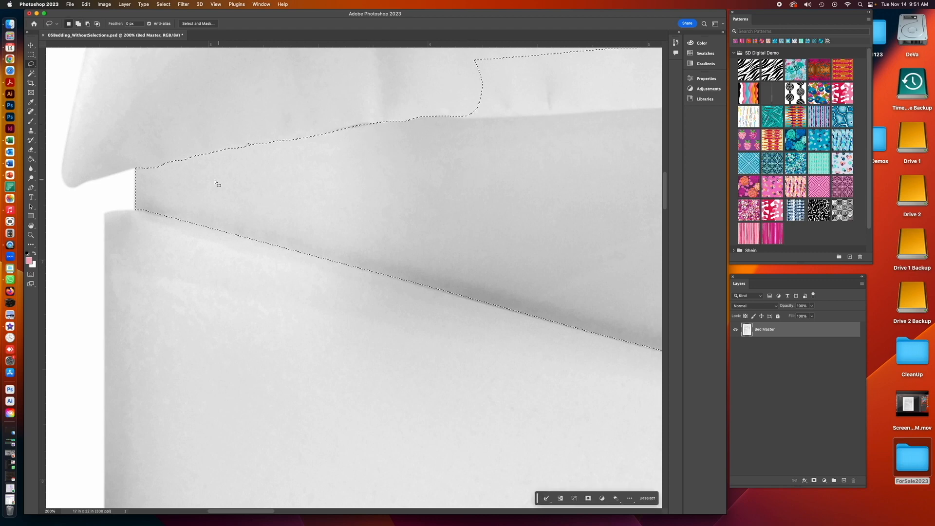
- Continue tracing the selection's top edge along the left pillow's lower edge toward the centre with Lasso strokes
{"action": "left_click_drag", "start_coordinate": [480, 185], "coordinate": [255, 246]}
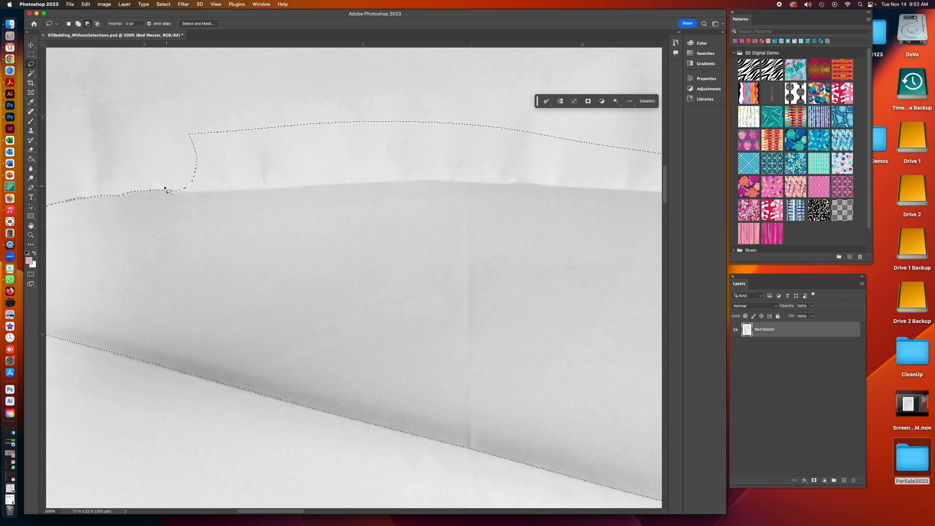
{"action": "left_click_drag", "start_coordinate": [167, 192], "coordinate": [177, 193]}
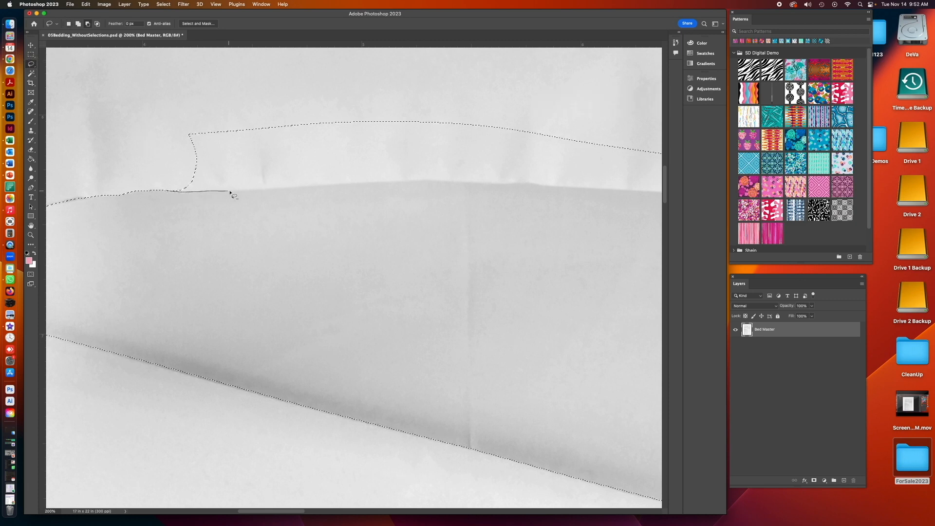
{"action": "mouse_move", "coordinate": [327, 182]}
{"action": "left_mouse_down"}
{"action": "mouse_move", "coordinate": [331, 130]}
{"action": "mouse_move", "coordinate": [281, 111]}
{"action": "mouse_move", "coordinate": [163, 118]}
{"action": "left_mouse_up"}
{"action": "left_click_drag", "start_coordinate": [304, 186], "coordinate": [317, 185]}
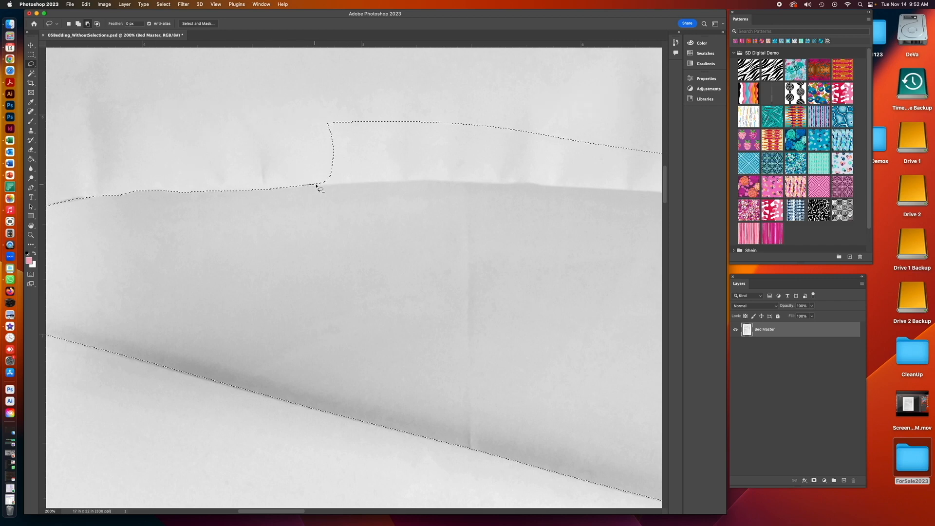
{"action": "mouse_move", "coordinate": [423, 181]}
{"action": "left_mouse_down"}
{"action": "mouse_move", "coordinate": [445, 127]}
{"action": "mouse_move", "coordinate": [372, 102]}
{"action": "mouse_move", "coordinate": [317, 123]}
{"action": "left_mouse_up"}
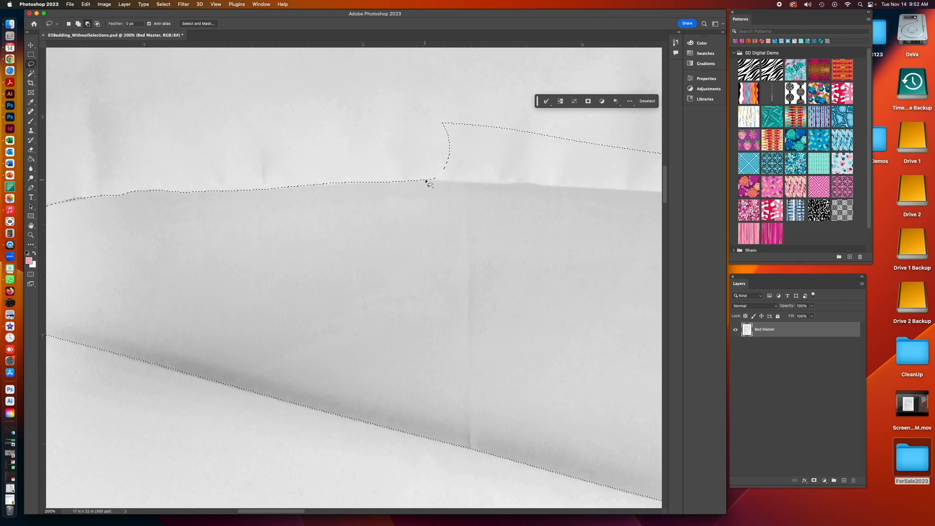
{"action": "left_click_drag", "start_coordinate": [430, 181], "coordinate": [459, 181]}
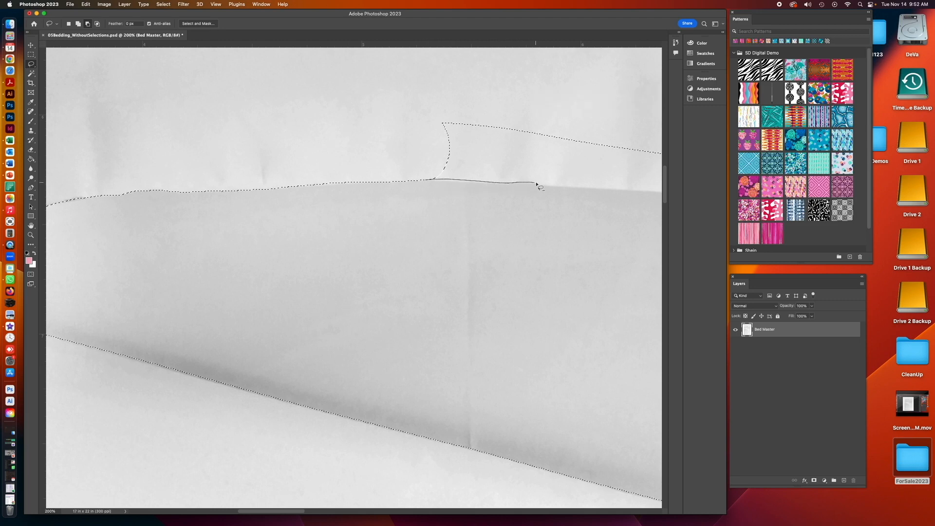
{"action": "mouse_move", "coordinate": [560, 186]}
{"action": "left_mouse_down"}
{"action": "mouse_move", "coordinate": [578, 130]}
{"action": "mouse_move", "coordinate": [427, 102]}
{"action": "mouse_move", "coordinate": [423, 180]}
{"action": "left_mouse_up"}
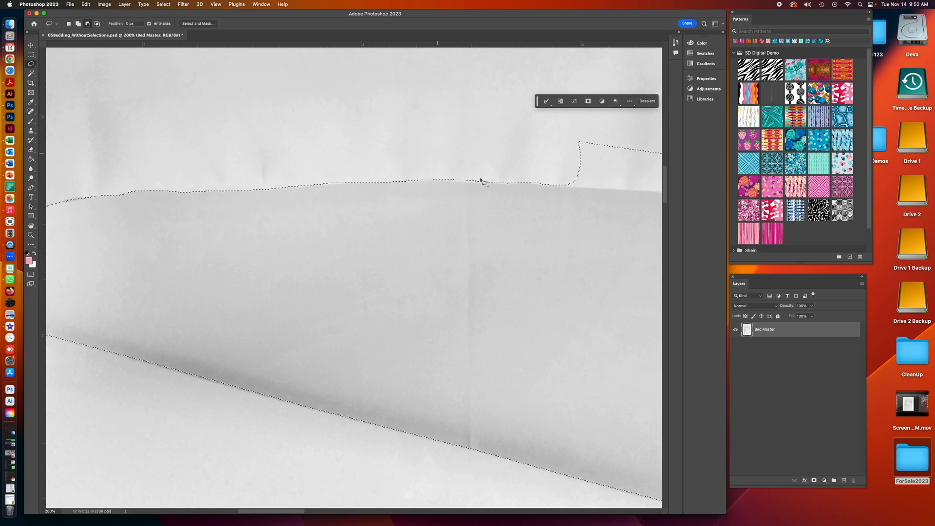
{"action": "scroll", "coordinate": [521, 230], "scroll_direction": "right", "scroll_amount": 5}
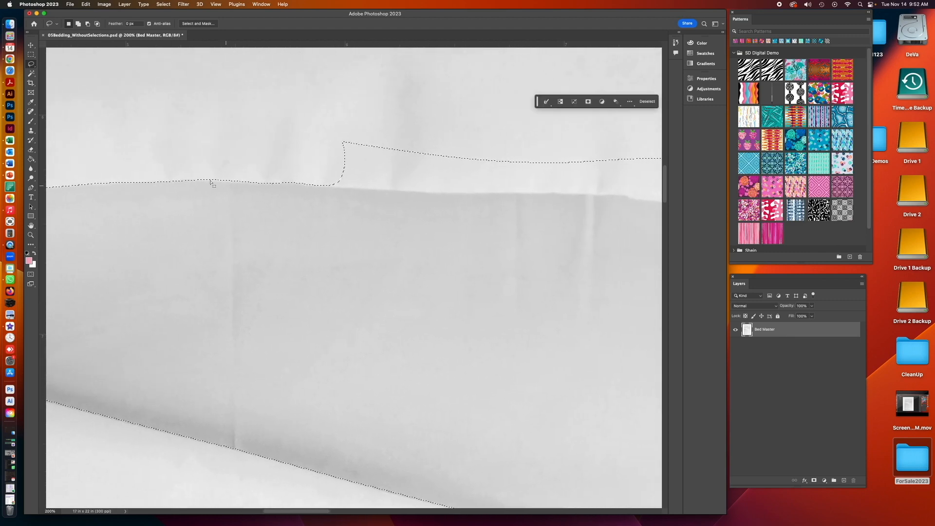
{"action": "left_click_drag", "start_coordinate": [190, 181], "coordinate": [196, 181]}
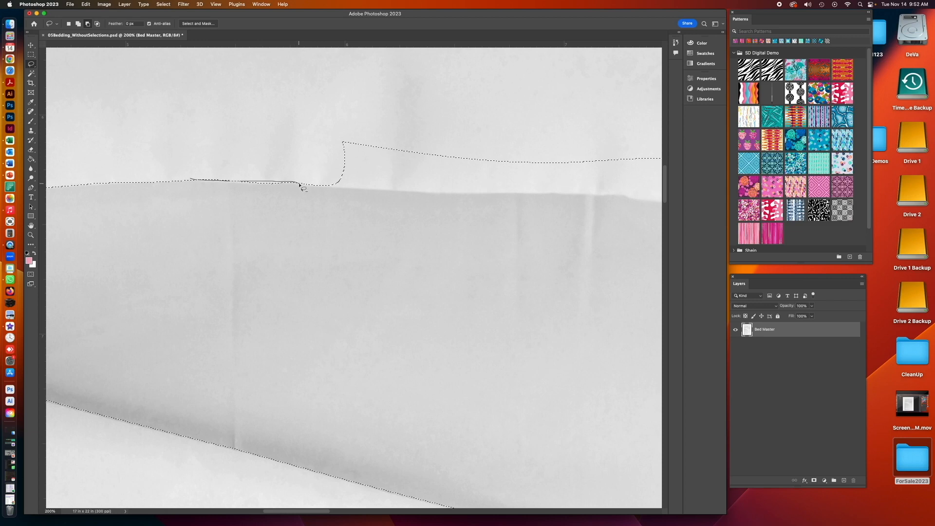
{"action": "mouse_move", "coordinate": [381, 183]}
{"action": "left_mouse_down"}
{"action": "mouse_move", "coordinate": [373, 145]}
{"action": "mouse_move", "coordinate": [321, 134]}
{"action": "left_mouse_up"}
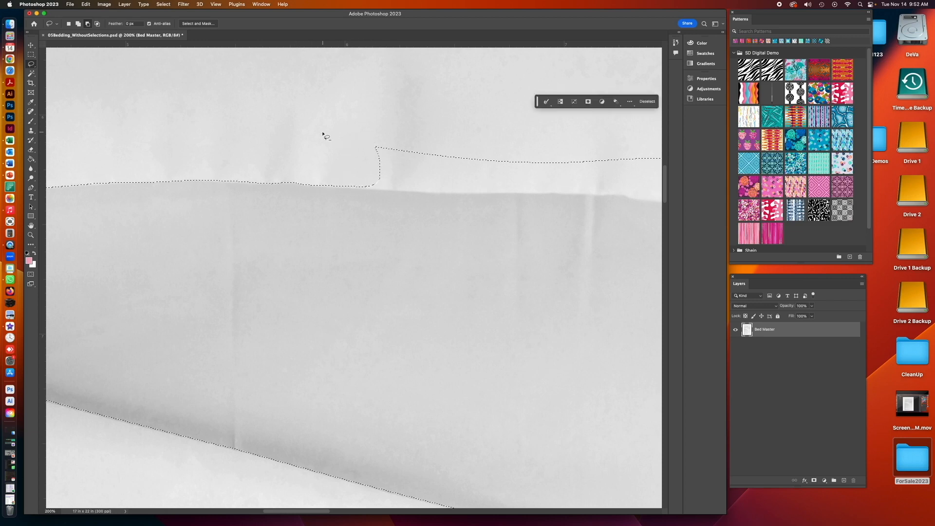
{"action": "left_click_drag", "start_coordinate": [331, 187], "coordinate": [356, 188]}
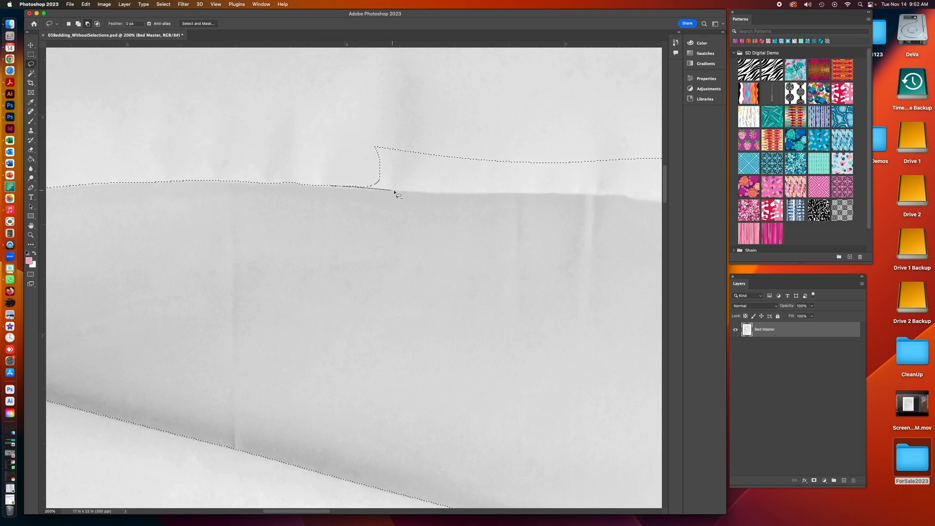
{"action": "mouse_move", "coordinate": [427, 194]}
{"action": "left_mouse_down"}
{"action": "mouse_move", "coordinate": [455, 179]}
{"action": "mouse_move", "coordinate": [420, 126]}
{"action": "mouse_move", "coordinate": [357, 121]}
{"action": "left_mouse_up"}
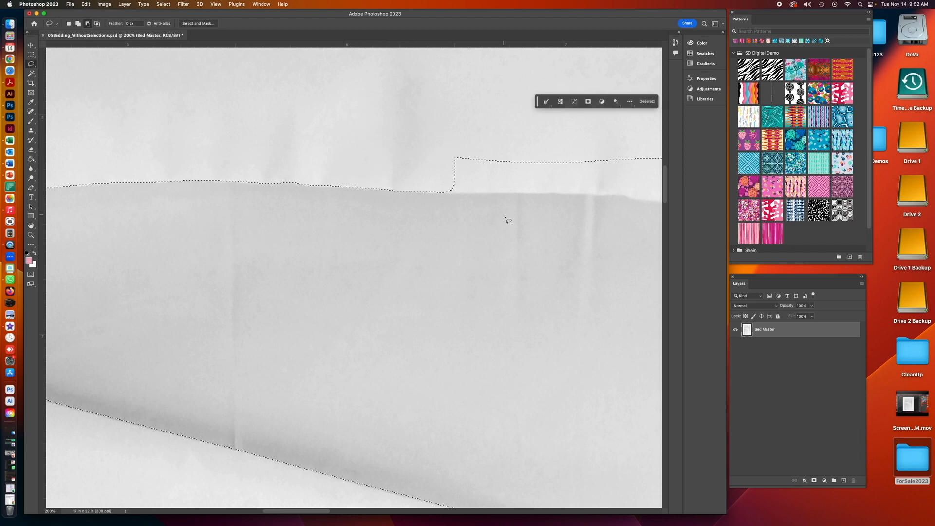
{"action": "left_click_drag", "start_coordinate": [444, 193], "coordinate": [480, 195]}
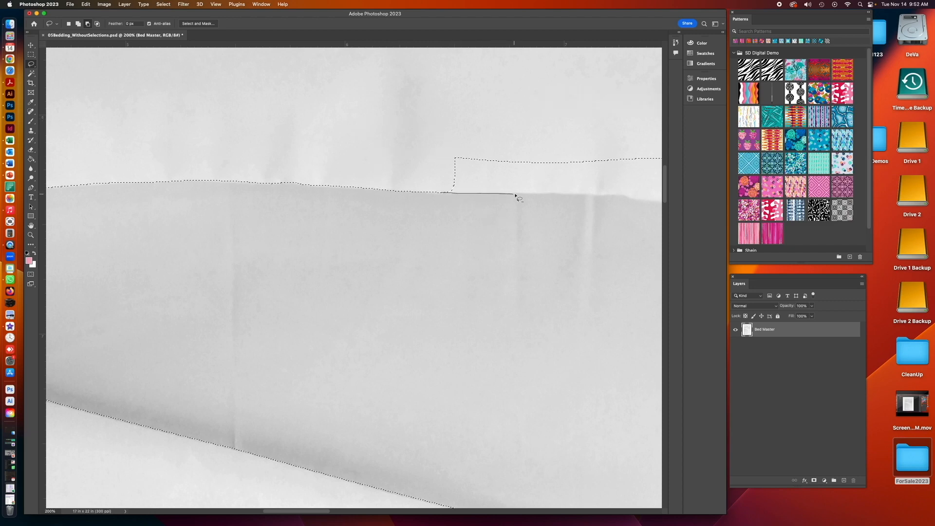
{"action": "mouse_move", "coordinate": [549, 196]}
{"action": "left_mouse_down"}
{"action": "mouse_move", "coordinate": [556, 159]}
{"action": "mouse_move", "coordinate": [468, 134]}
{"action": "mouse_move", "coordinate": [442, 152]}
{"action": "left_mouse_up"}
- Extend the Lasso trace of the selection's top edge further right along the pillow's lower edge
{"action": "left_click_drag", "start_coordinate": [539, 269], "coordinate": [203, 285]}
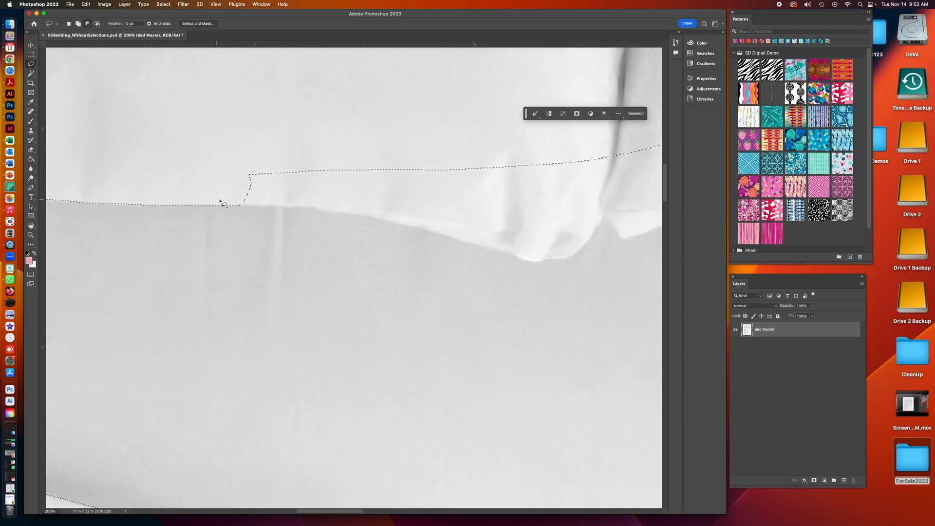
{"action": "left_click_drag", "start_coordinate": [234, 205], "coordinate": [241, 206]}
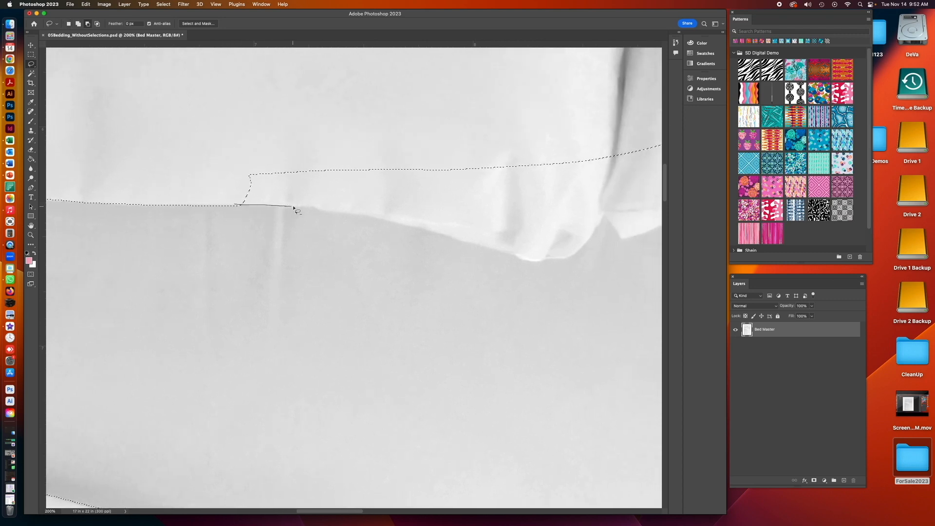
{"action": "mouse_move", "coordinate": [358, 217]}
{"action": "left_mouse_down"}
{"action": "mouse_move", "coordinate": [393, 192]}
{"action": "mouse_move", "coordinate": [343, 148]}
{"action": "mouse_move", "coordinate": [227, 157]}
{"action": "left_mouse_up"}
{"action": "left_click_drag", "start_coordinate": [366, 215], "coordinate": [387, 223]}
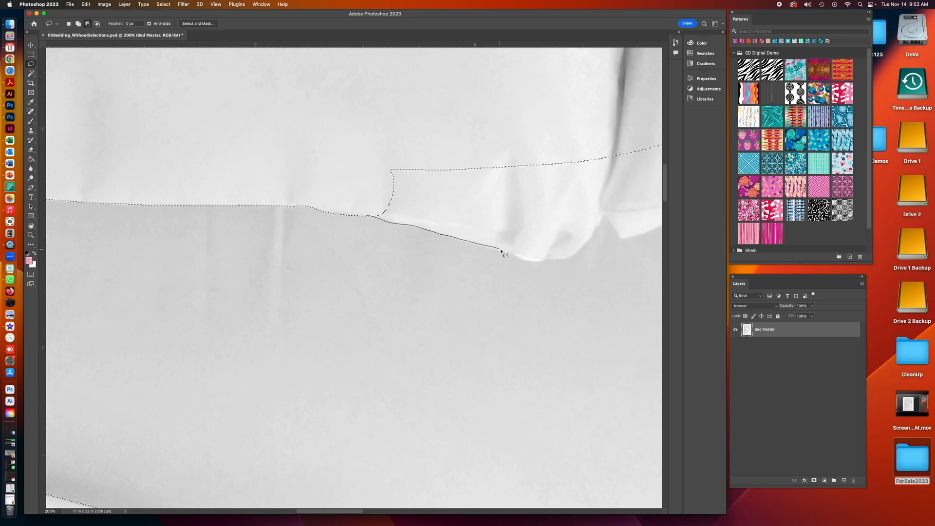
{"action": "mouse_move", "coordinate": [534, 262]}
{"action": "left_mouse_down"}
{"action": "mouse_move", "coordinate": [557, 225]}
{"action": "mouse_move", "coordinate": [539, 152]}
{"action": "mouse_move", "coordinate": [422, 139]}
{"action": "mouse_move", "coordinate": [368, 155]}
{"action": "left_mouse_up"}
{"action": "mouse_move", "coordinate": [502, 418]}
{"action": "left_mouse_down"}
{"action": "mouse_move", "coordinate": [301, 401]}
{"action": "mouse_move", "coordinate": [240, 409]}
{"action": "mouse_move", "coordinate": [235, 380]}
{"action": "left_mouse_up"}
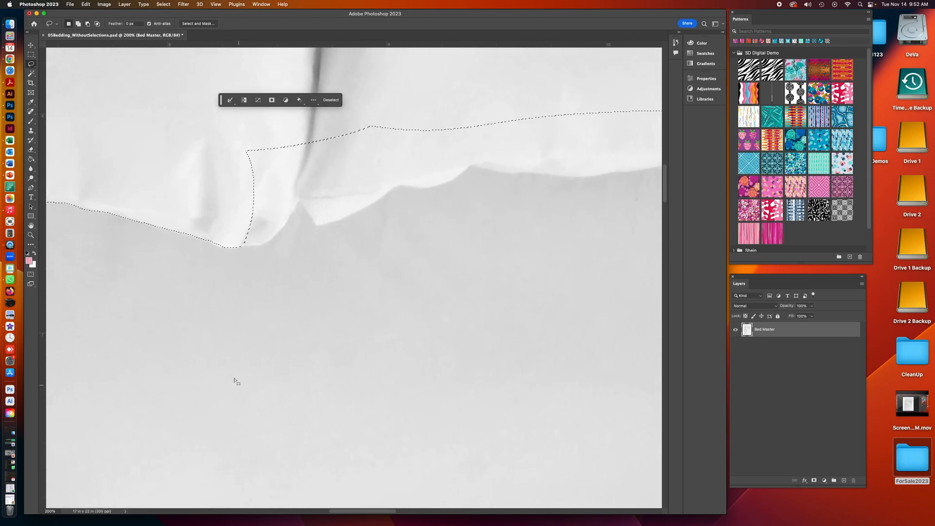
- Trace the selection's top edge around the folded pillow corner near the centre with Lasso add and subtract strokes
{"action": "left_click_drag", "start_coordinate": [212, 241], "coordinate": [221, 248]}
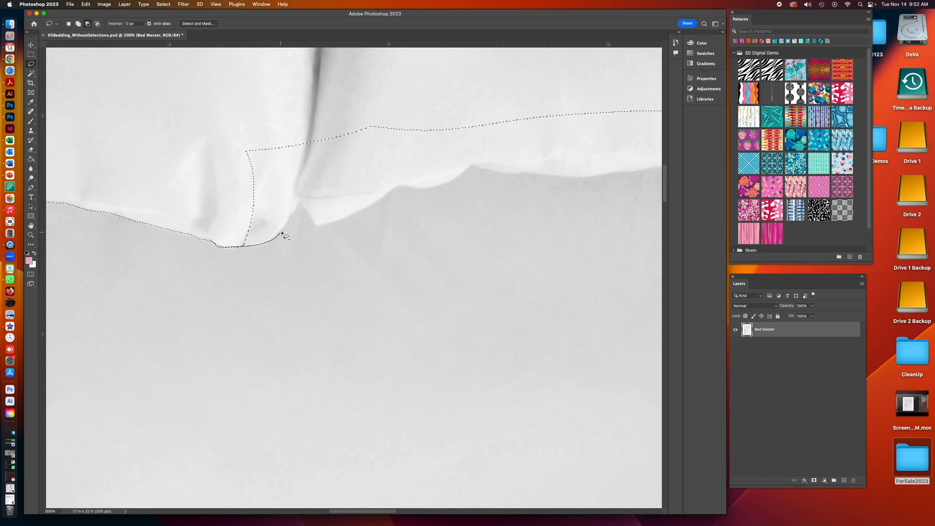
{"action": "left_click_drag", "start_coordinate": [291, 143], "coordinate": [294, 145]}
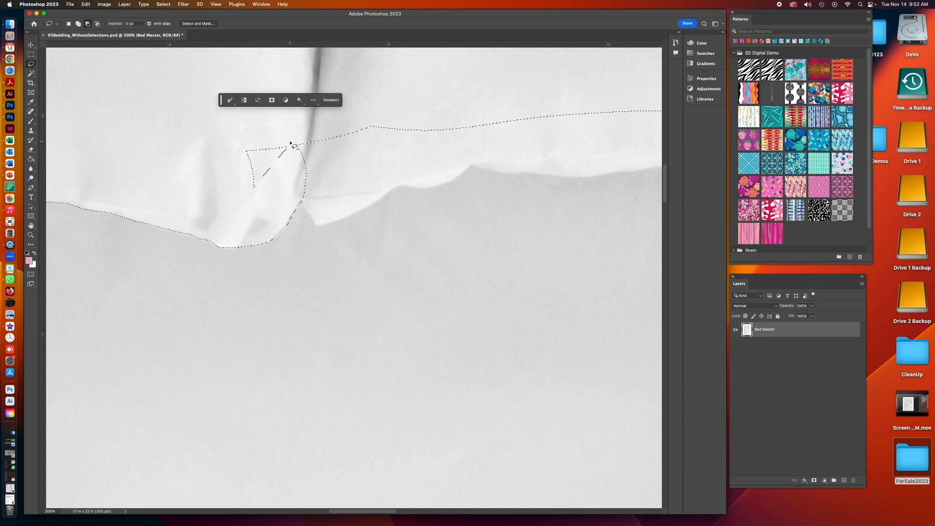
{"action": "mouse_move", "coordinate": [235, 142]}
{"action": "left_mouse_down"}
{"action": "mouse_move", "coordinate": [228, 189]}
{"action": "mouse_move", "coordinate": [318, 180]}
{"action": "mouse_move", "coordinate": [341, 110]}
{"action": "left_mouse_up"}
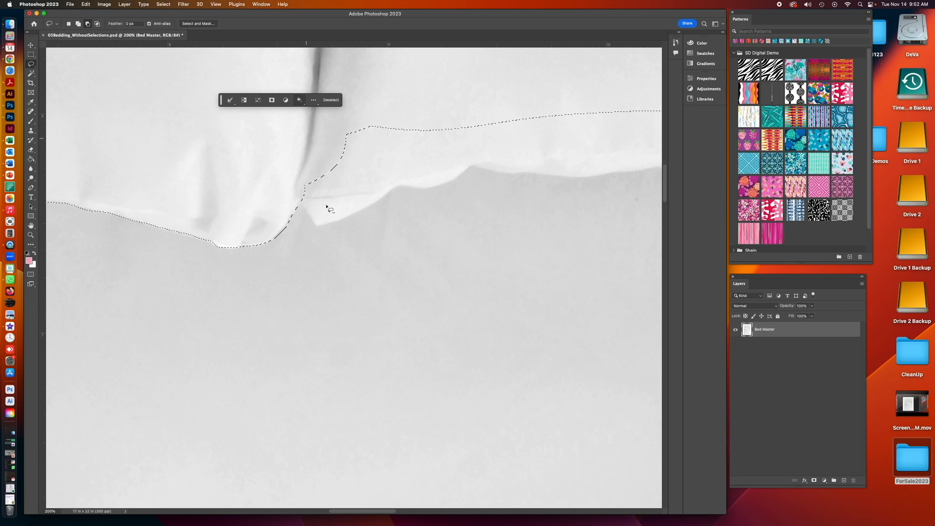
{"action": "left_click_drag", "start_coordinate": [301, 200], "coordinate": [311, 221]}
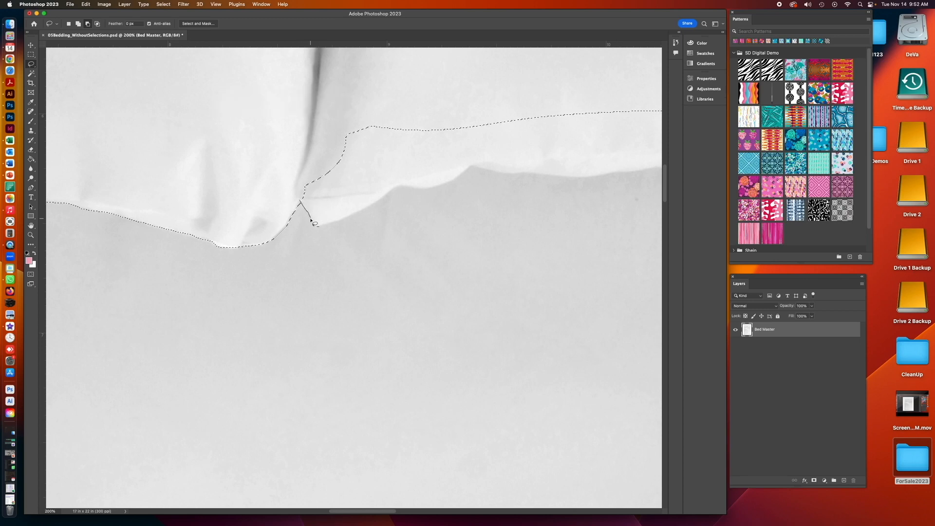
{"action": "mouse_move", "coordinate": [369, 210]}
{"action": "left_mouse_down"}
{"action": "mouse_move", "coordinate": [404, 177]}
{"action": "mouse_move", "coordinate": [406, 120]}
{"action": "mouse_move", "coordinate": [358, 104]}
{"action": "mouse_move", "coordinate": [308, 162]}
{"action": "left_mouse_up"}
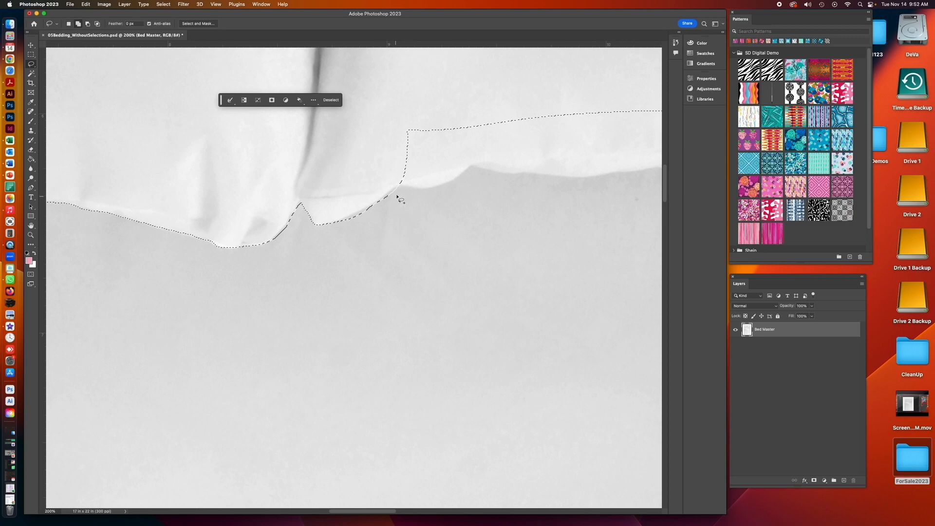
{"action": "left_click_drag", "start_coordinate": [400, 185], "coordinate": [386, 199]}
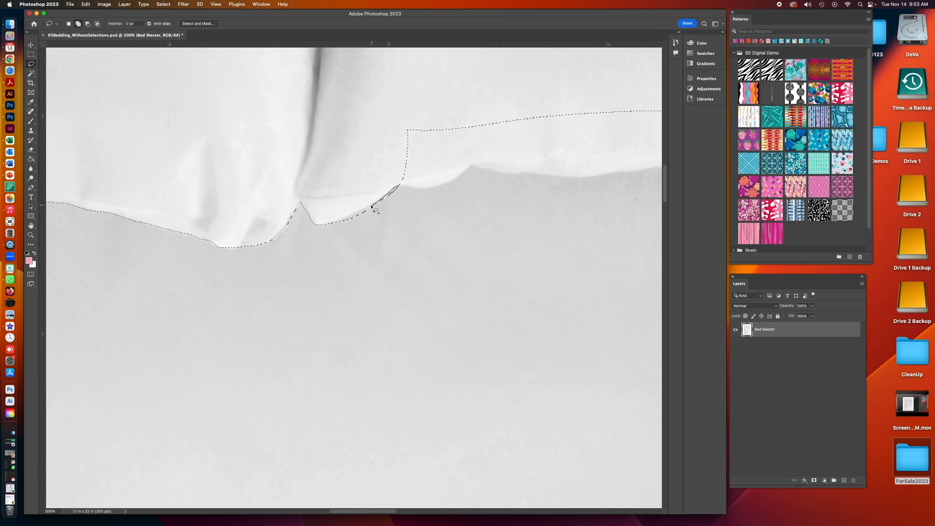
{"action": "mouse_move", "coordinate": [331, 225]}
{"action": "left_mouse_down"}
{"action": "mouse_move", "coordinate": [407, 211]}
{"action": "mouse_move", "coordinate": [393, 173]}
{"action": "mouse_move", "coordinate": [411, 189]}
{"action": "left_mouse_up"}
{"action": "mouse_move", "coordinate": [476, 142]}
{"action": "left_mouse_down"}
{"action": "mouse_move", "coordinate": [411, 120]}
{"action": "mouse_move", "coordinate": [407, 128]}
{"action": "left_mouse_up"}
{"action": "mouse_move", "coordinate": [543, 345]}
{"action": "left_mouse_down"}
{"action": "mouse_move", "coordinate": [448, 338]}
{"action": "mouse_move", "coordinate": [304, 369]}
{"action": "left_mouse_up"}
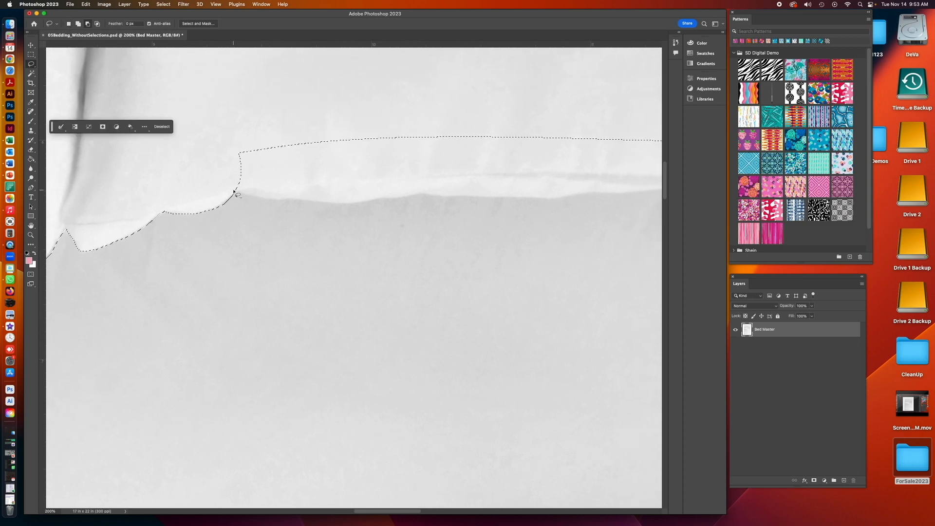
- Continue the Lasso trace of the selection's top edge along the pillow's lower edge across the middle of the bed
{"action": "left_click_drag", "start_coordinate": [237, 193], "coordinate": [236, 192]}
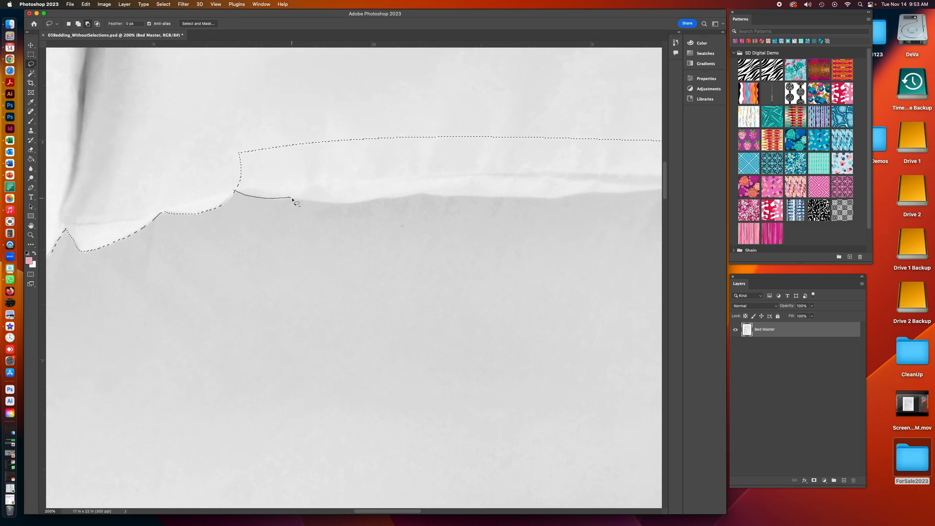
{"action": "mouse_move", "coordinate": [379, 200]}
{"action": "left_mouse_down"}
{"action": "mouse_move", "coordinate": [375, 128]}
{"action": "mouse_move", "coordinate": [227, 137]}
{"action": "left_mouse_up"}
{"action": "left_click_drag", "start_coordinate": [380, 200], "coordinate": [405, 199]}
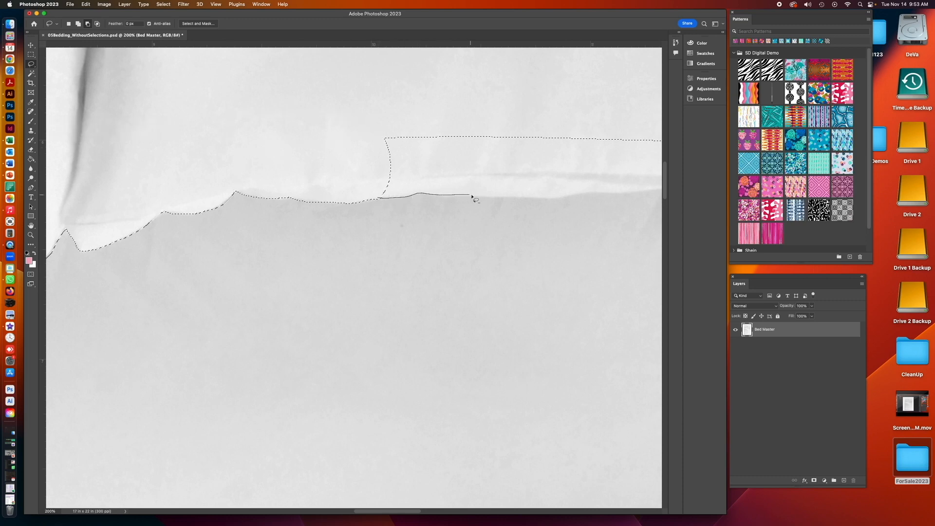
{"action": "mouse_move", "coordinate": [498, 197]}
{"action": "left_mouse_down"}
{"action": "mouse_move", "coordinate": [492, 121]}
{"action": "mouse_move", "coordinate": [376, 131]}
{"action": "mouse_move", "coordinate": [377, 139]}
{"action": "left_mouse_up"}
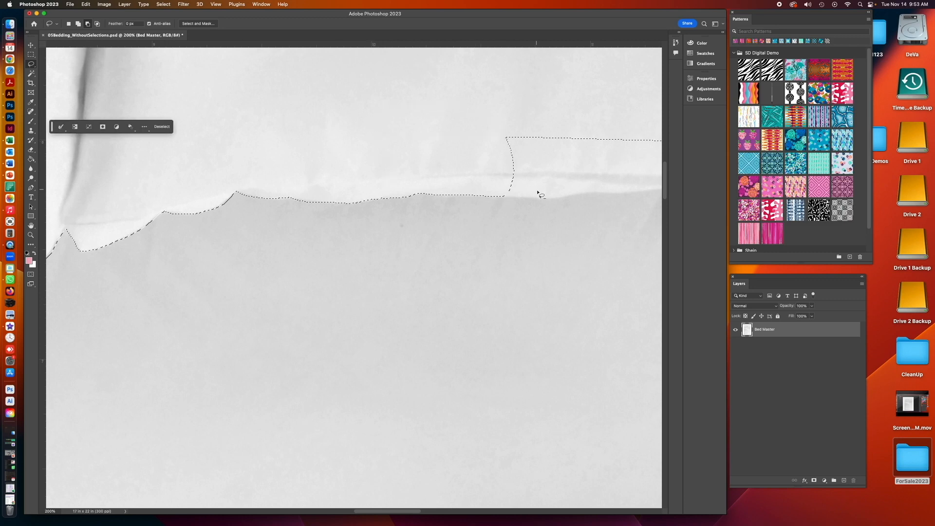
{"action": "left_click_drag", "start_coordinate": [492, 195], "coordinate": [504, 197]}
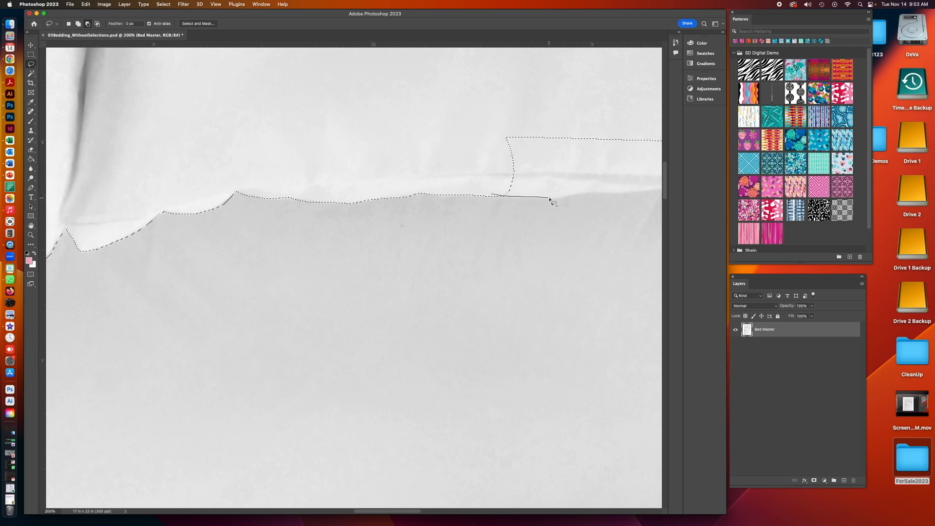
{"action": "mouse_move", "coordinate": [572, 198]}
{"action": "left_mouse_down"}
{"action": "mouse_move", "coordinate": [588, 129]}
{"action": "mouse_move", "coordinate": [495, 139]}
{"action": "left_mouse_up"}
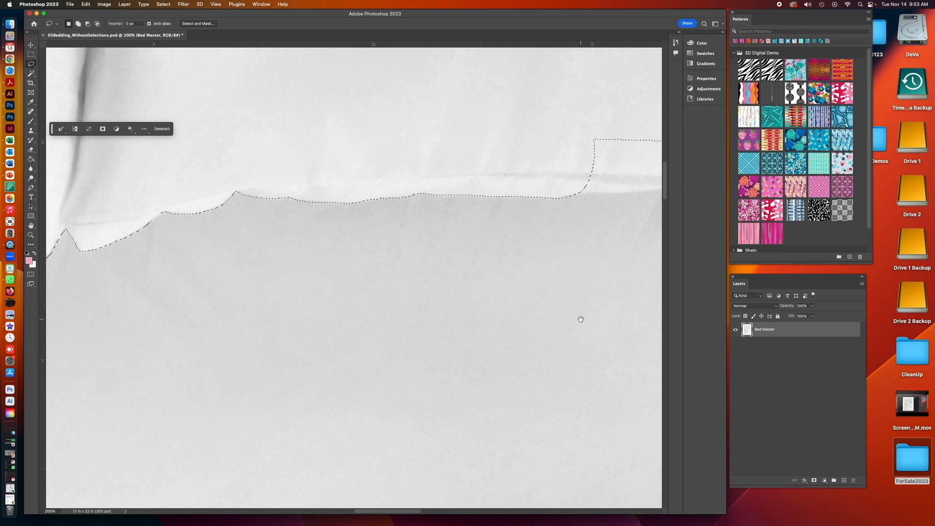
{"action": "left_click_drag", "start_coordinate": [509, 324], "coordinate": [204, 349]}
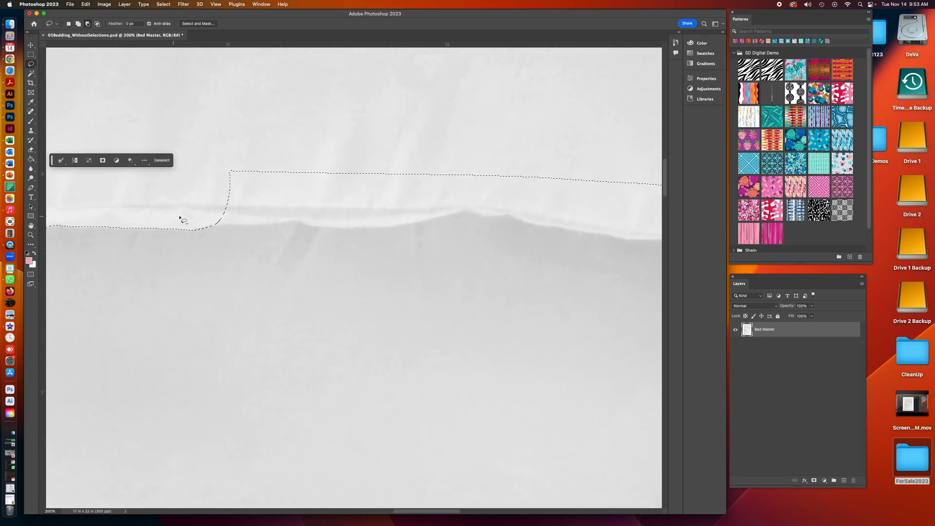
{"action": "left_click_drag", "start_coordinate": [204, 225], "coordinate": [219, 227]}
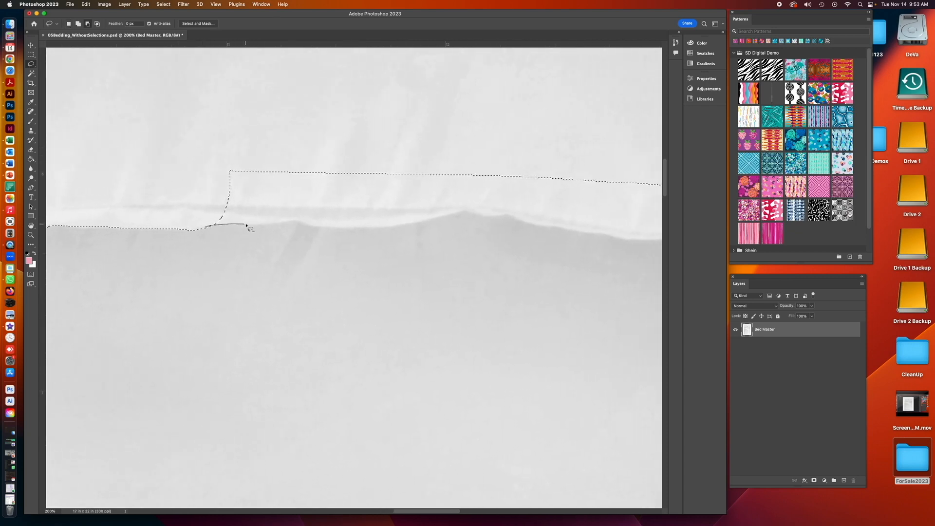
{"action": "mouse_move", "coordinate": [300, 222]}
{"action": "left_mouse_down"}
{"action": "mouse_move", "coordinate": [292, 155]}
{"action": "mouse_move", "coordinate": [215, 174]}
{"action": "left_mouse_up"}
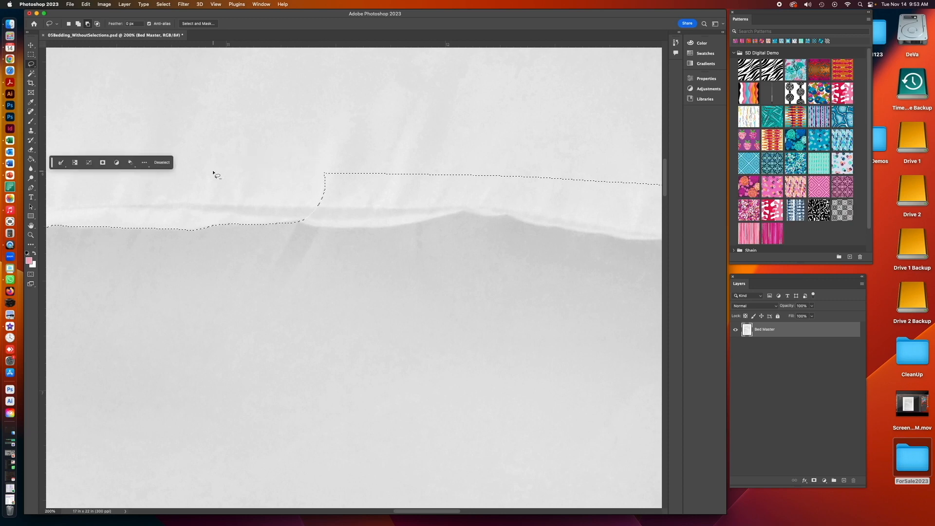
{"action": "left_click_drag", "start_coordinate": [297, 223], "coordinate": [317, 227]}
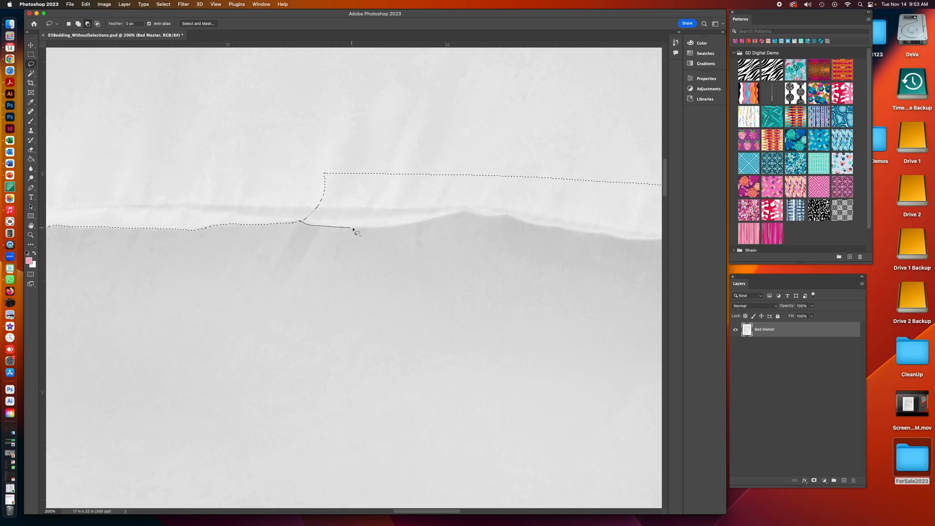
{"action": "mouse_move", "coordinate": [458, 212]}
{"action": "left_mouse_down"}
{"action": "mouse_move", "coordinate": [405, 153]}
{"action": "mouse_move", "coordinate": [303, 167]}
{"action": "left_mouse_up"}
{"action": "mouse_move", "coordinate": [458, 210]}
{"action": "left_mouse_down"}
{"action": "mouse_move", "coordinate": [472, 215]}
{"action": "mouse_move", "coordinate": [522, 142]}
{"action": "mouse_move", "coordinate": [455, 148]}
{"action": "left_mouse_up"}
{"action": "left_click_drag", "start_coordinate": [548, 346], "coordinate": [148, 319]}
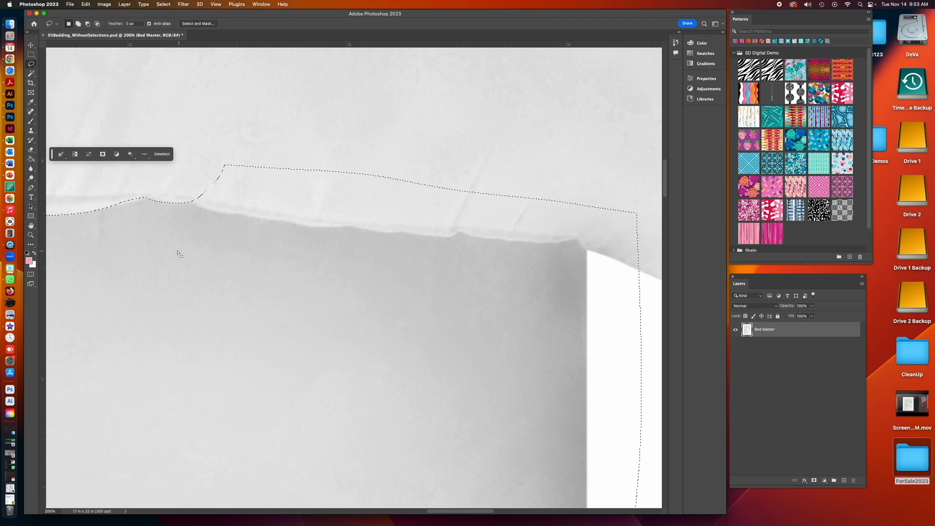
- Trace the selection's top edge along the right pillow's lower edge up to the bed's right corner
{"action": "left_click_drag", "start_coordinate": [192, 204], "coordinate": [195, 207]}
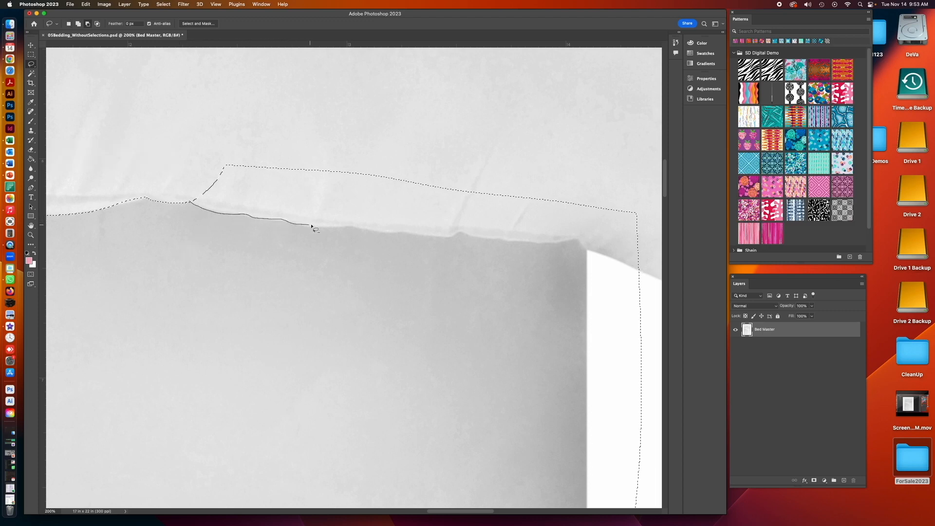
{"action": "mouse_move", "coordinate": [343, 226]}
{"action": "left_mouse_down"}
{"action": "mouse_move", "coordinate": [359, 167]}
{"action": "mouse_move", "coordinate": [217, 160]}
{"action": "mouse_move", "coordinate": [357, 228]}
{"action": "left_mouse_up"}
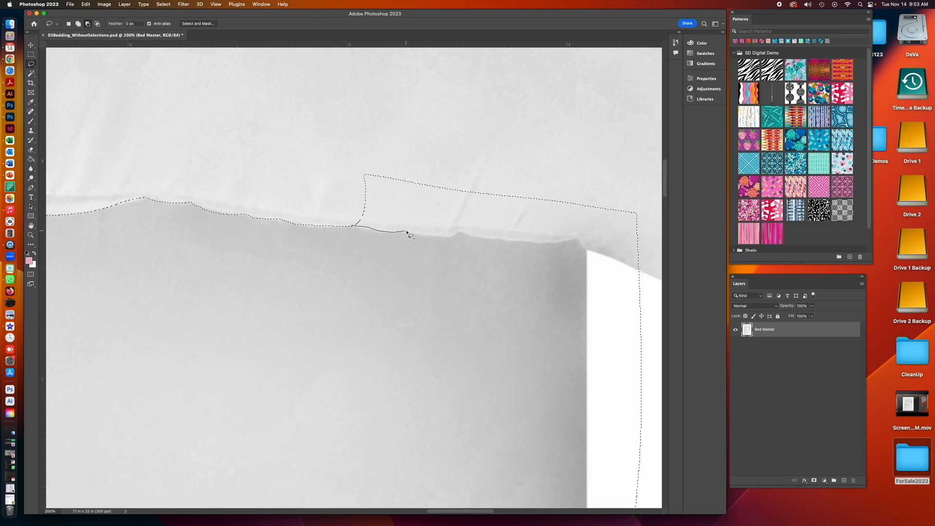
{"action": "mouse_move", "coordinate": [458, 237]}
{"action": "left_mouse_down"}
{"action": "mouse_move", "coordinate": [465, 191]}
{"action": "mouse_move", "coordinate": [347, 175]}
{"action": "left_mouse_up"}
{"action": "left_click_drag", "start_coordinate": [463, 235], "coordinate": [466, 235]}
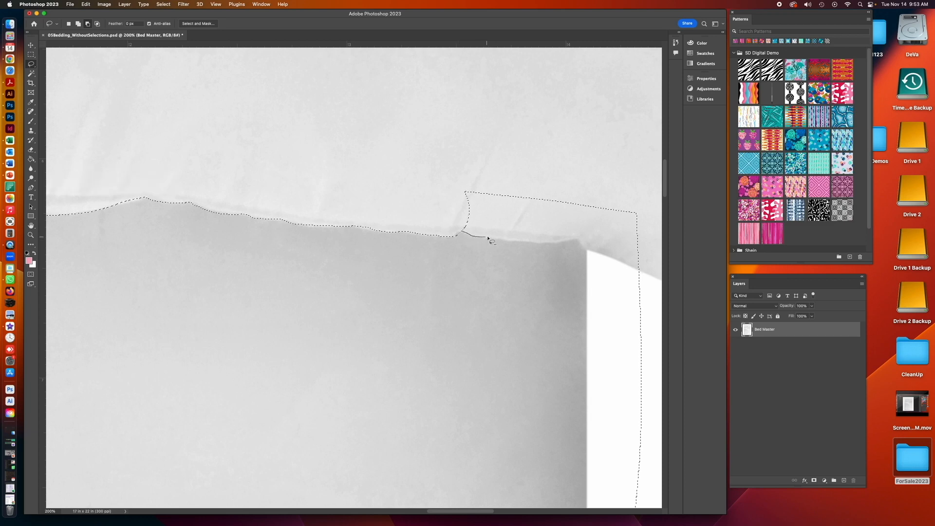
{"action": "mouse_move", "coordinate": [580, 240]}
{"action": "left_mouse_down"}
{"action": "mouse_move", "coordinate": [521, 177]}
{"action": "mouse_move", "coordinate": [447, 173]}
{"action": "left_mouse_up"}
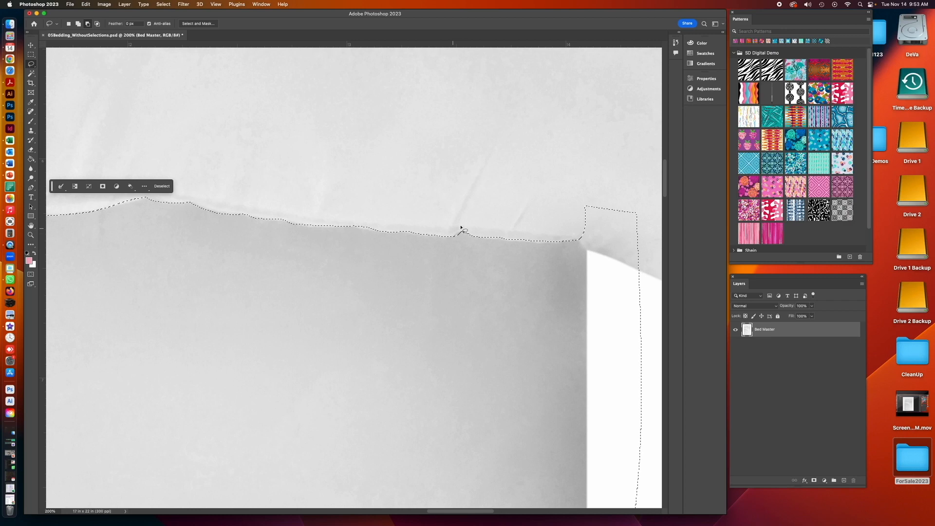
{"action": "mouse_move", "coordinate": [349, 225]}
{"action": "left_mouse_down"}
{"action": "mouse_move", "coordinate": [440, 234]}
{"action": "mouse_move", "coordinate": [459, 221]}
{"action": "mouse_move", "coordinate": [476, 238]}
{"action": "left_mouse_up"}
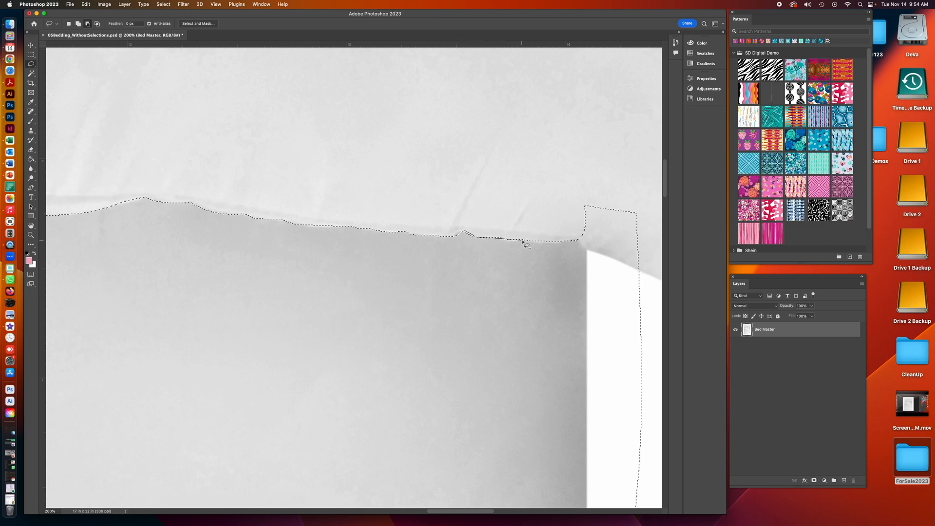
{"action": "left_click_drag", "start_coordinate": [556, 243], "coordinate": [559, 240]}
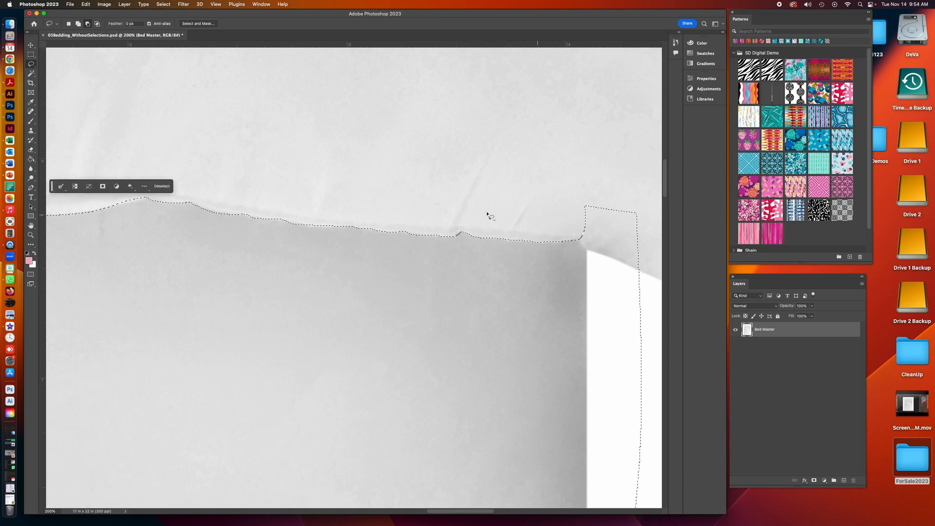
{"action": "left_click_drag", "start_coordinate": [466, 238], "coordinate": [455, 238]}
{"action": "left_click_drag", "start_coordinate": [551, 328], "coordinate": [323, 232]}
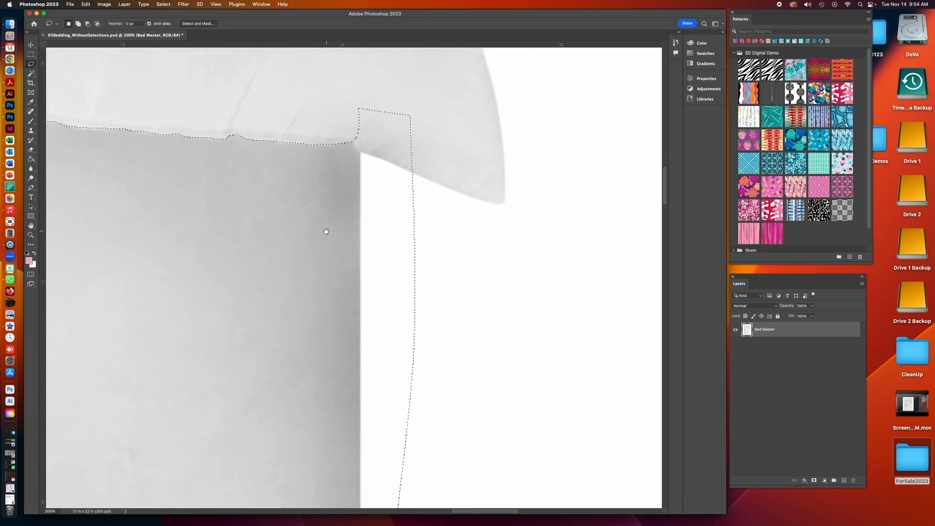
- Subtract the excess above the bed's right corner from the selection with Lasso strokes
{"action": "key", "text": "alt"}
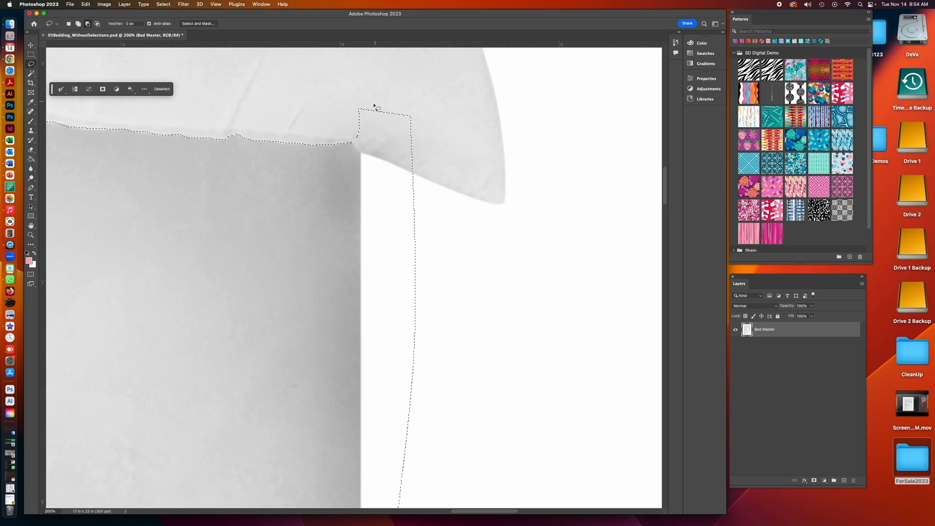
{"action": "left_click_drag", "start_coordinate": [356, 138], "coordinate": [359, 147]}
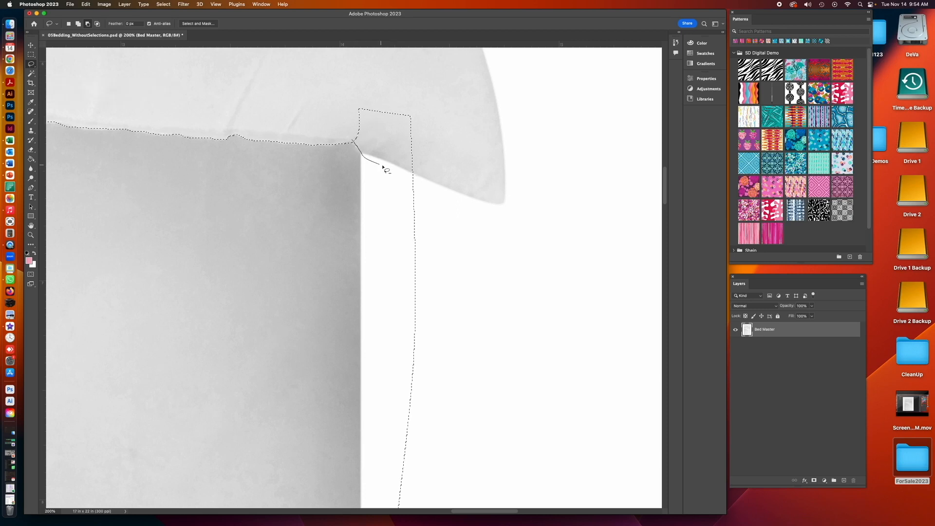
{"action": "left_click_drag", "start_coordinate": [347, 115], "coordinate": [349, 124]}
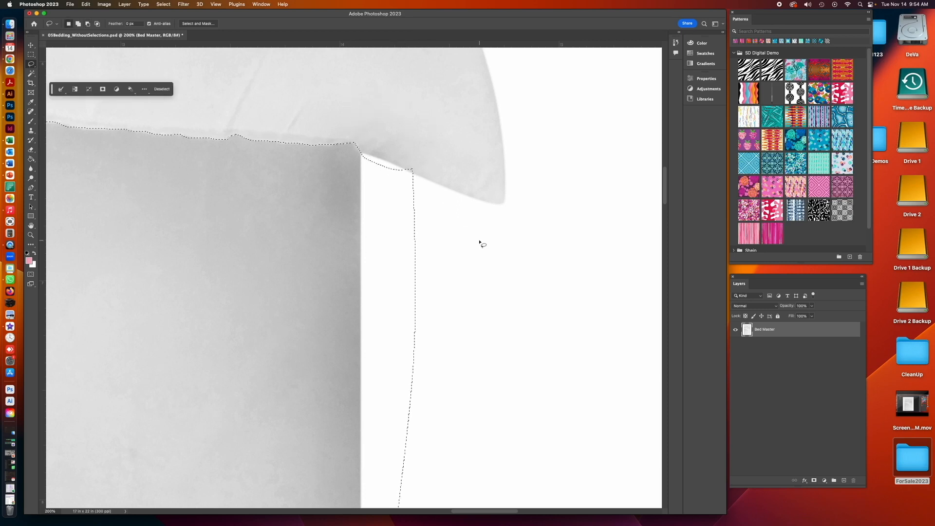
- Remove the excess strip beyond the bed's right side by subtracting a rectangle with the Rectangular Marquee
{"action": "key", "text": "super+minus"}
{"action": "key", "text": "super+minus"}
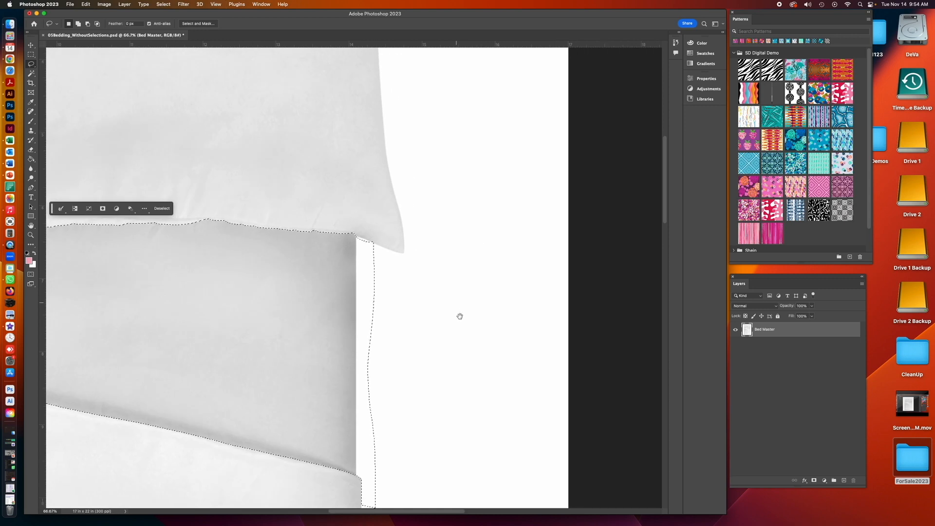
{"action": "scroll", "coordinate": [457, 263], "scroll_direction": "down", "scroll_amount": 5}
{"action": "left_click", "coordinate": [31, 54]}
{"action": "key", "text": "alt"}
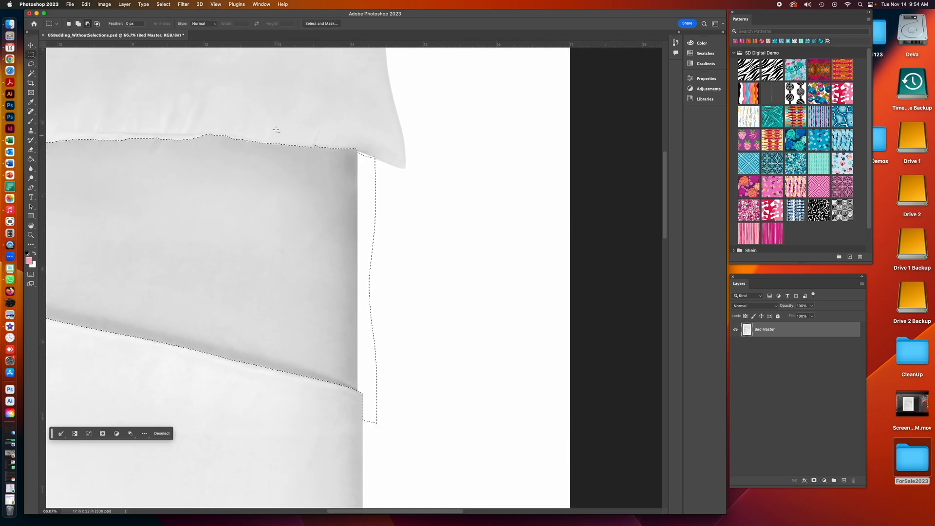
{"action": "left_click_drag", "start_coordinate": [359, 150], "coordinate": [419, 435]}
{"action": "key", "text": "z"}
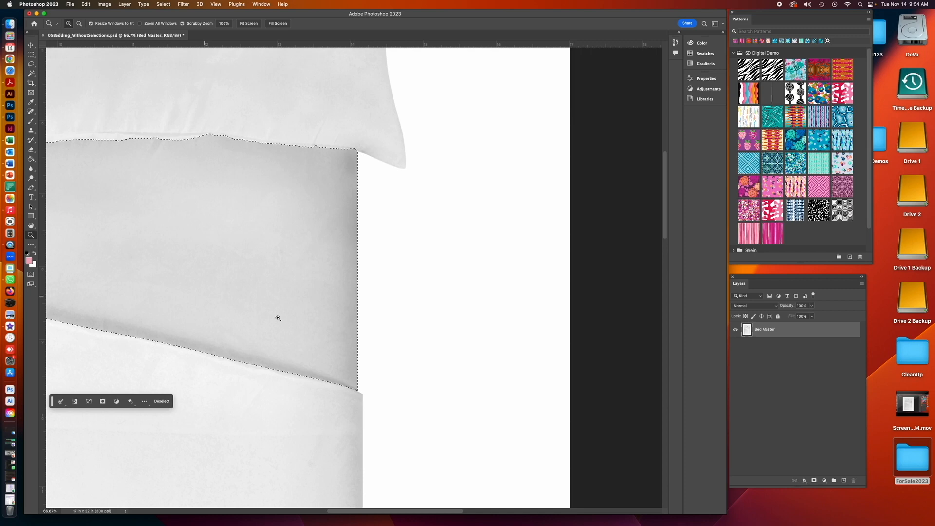
{"action": "left_click", "coordinate": [348, 335]}
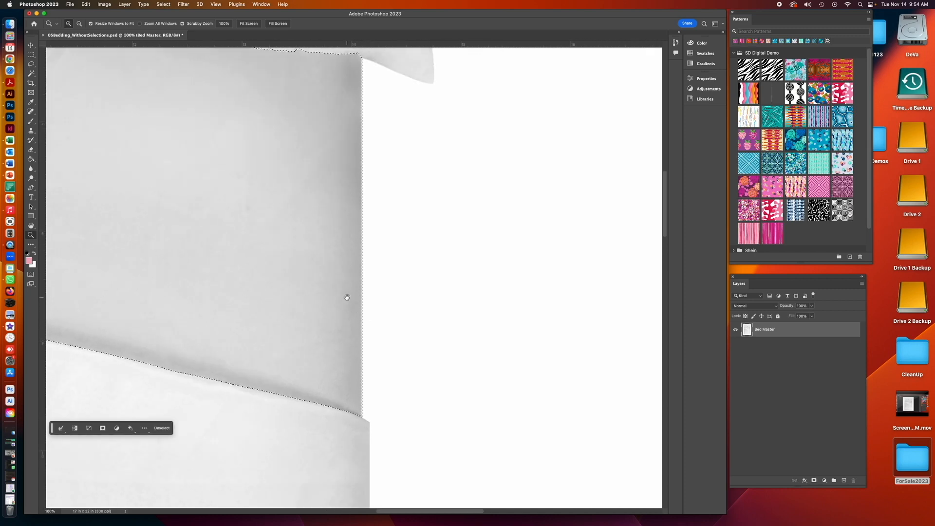
- Zoom in on the bed's right edge and subtract another rectangle beyond it with the Rectangular Marquee
{"action": "left_click_drag", "start_coordinate": [348, 295], "coordinate": [348, 326]}
{"action": "left_click", "coordinate": [358, 269]}
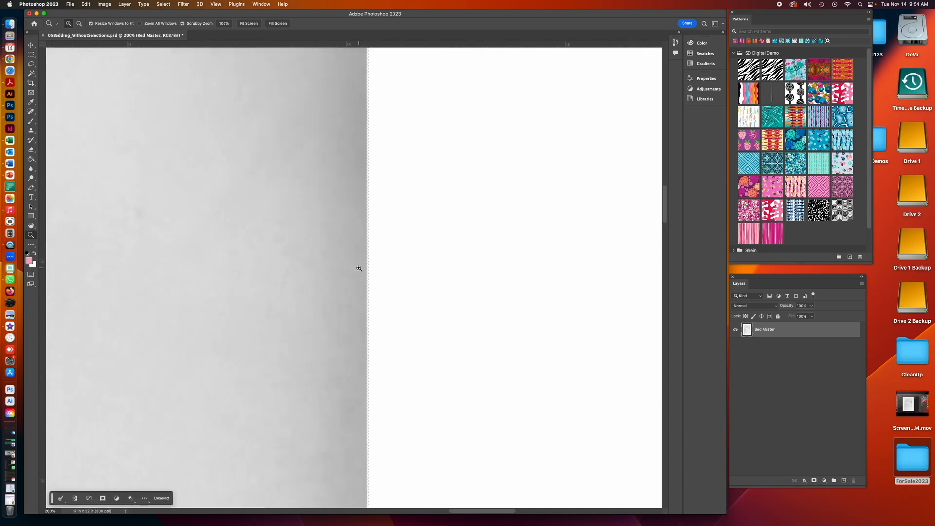
{"action": "key", "text": "super+minus"}
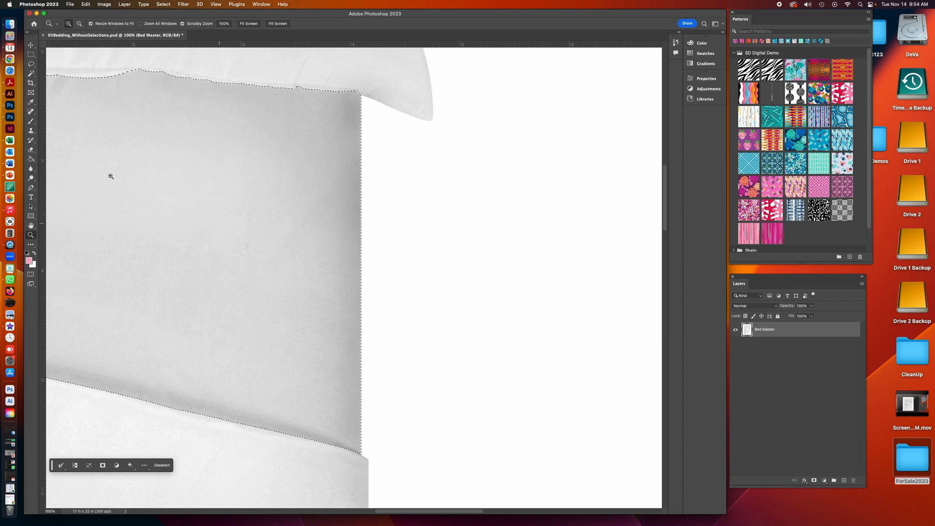
{"action": "left_click", "coordinate": [31, 54]}
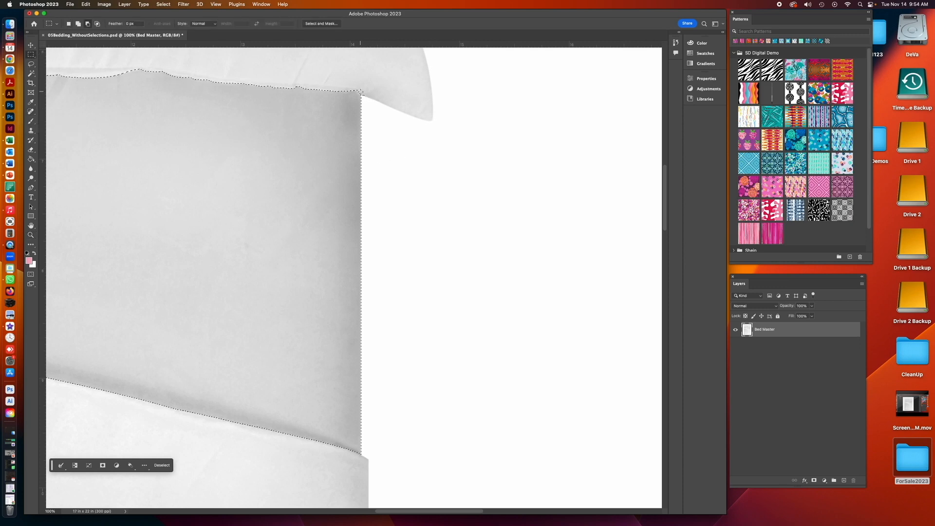
{"action": "left_click_drag", "start_coordinate": [361, 91], "coordinate": [387, 461]}
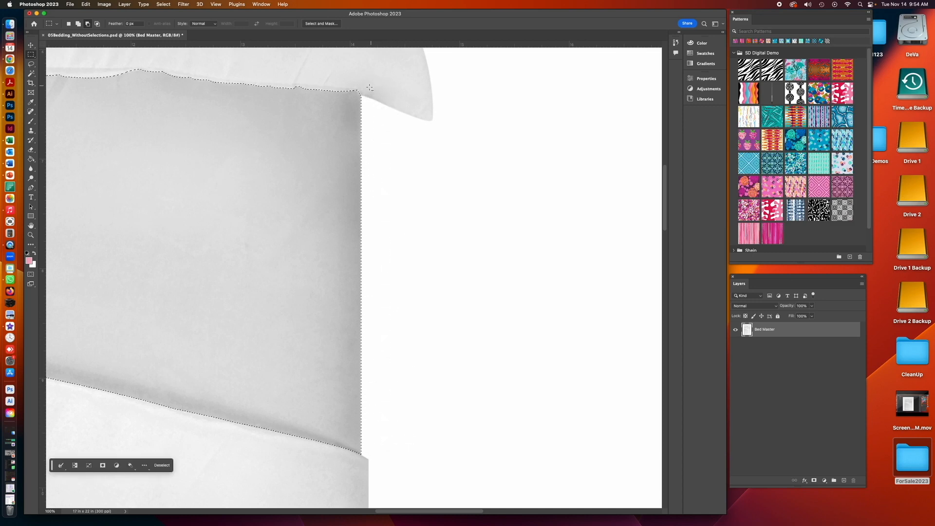
{"action": "left_click_drag", "start_coordinate": [361, 92], "coordinate": [403, 454]}
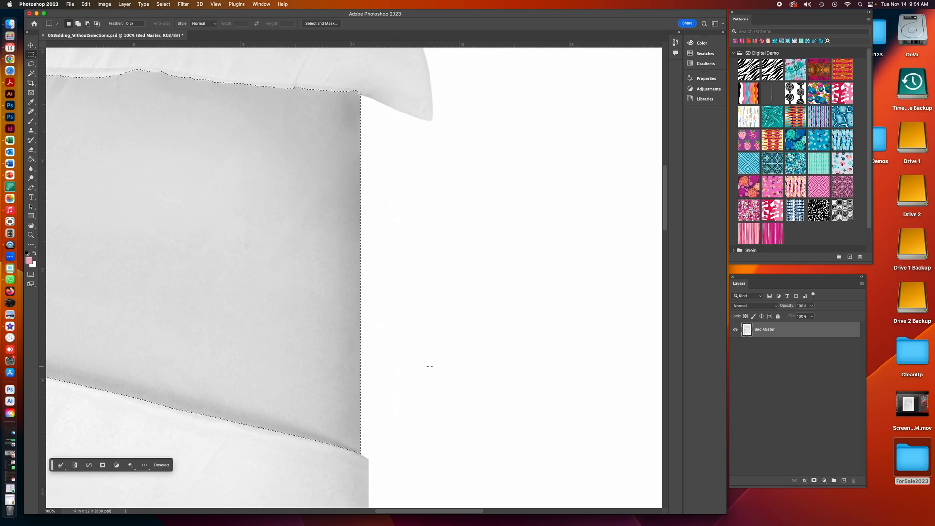
- Save the current selection as a new channel named Sheet
{"action": "key", "text": "super+minus"}
{"action": "key", "text": "super+minus"}
{"action": "key", "text": "super+minus"}
{"action": "key", "text": "super+minus"}
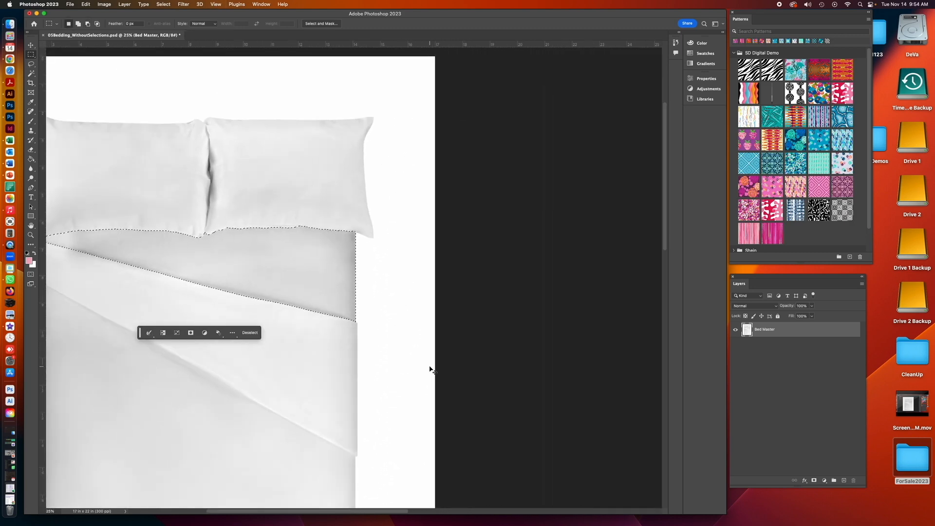
{"action": "key", "text": "super+minus"}
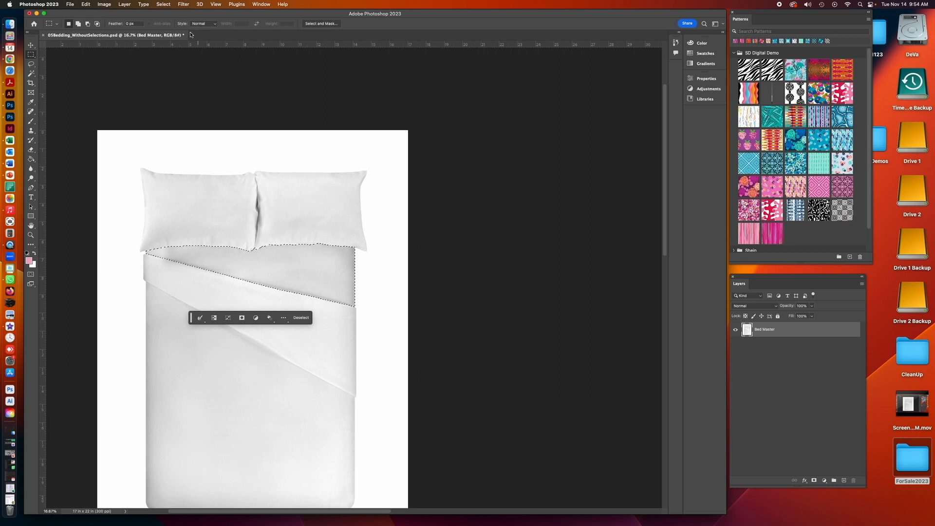
{"action": "left_click", "coordinate": [163, 4]}
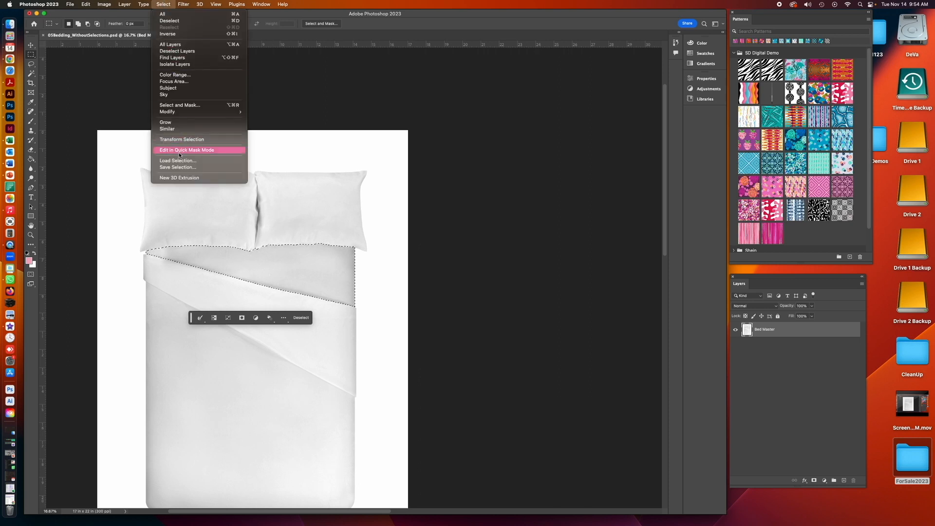
{"action": "left_click", "coordinate": [178, 167]}
{"action": "type", "text": "Sheeet"}
{"action": "key", "text": "BackSpace"}
{"action": "key", "text": "BackSpace"}
{"action": "scroll", "coordinate": [273, 196], "scroll_direction": "left", "scroll_amount": 3}
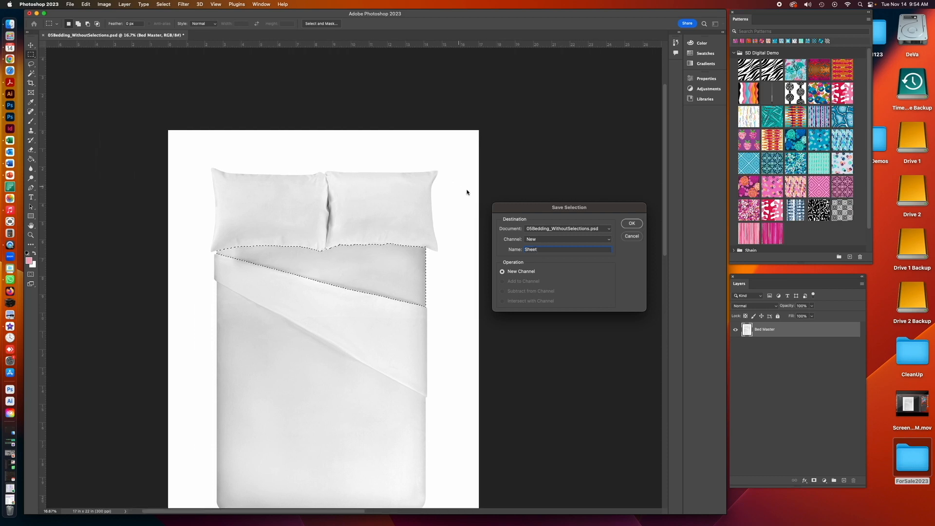
{"action": "left_click", "coordinate": [631, 223]}
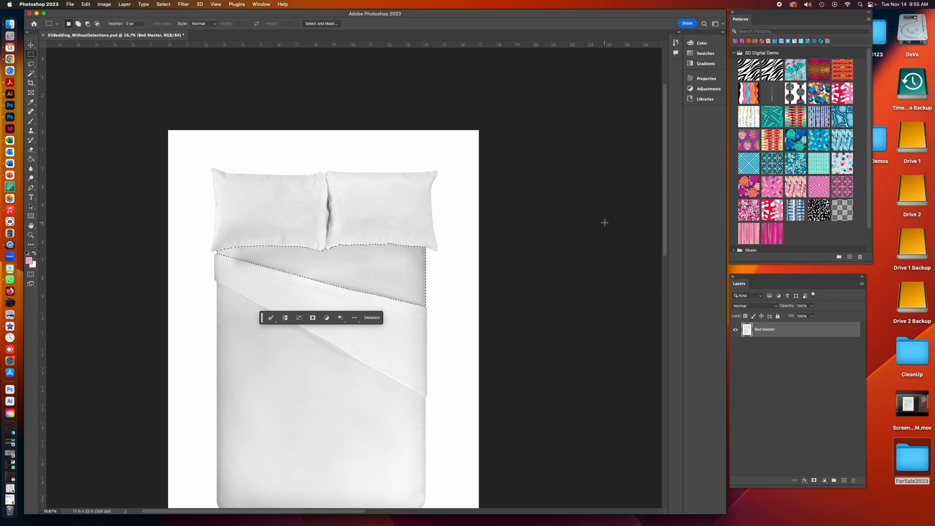
- Select the whole canvas, then subtract the bed area below the pillows with Lasso strokes
{"action": "key", "text": "super+minus"}
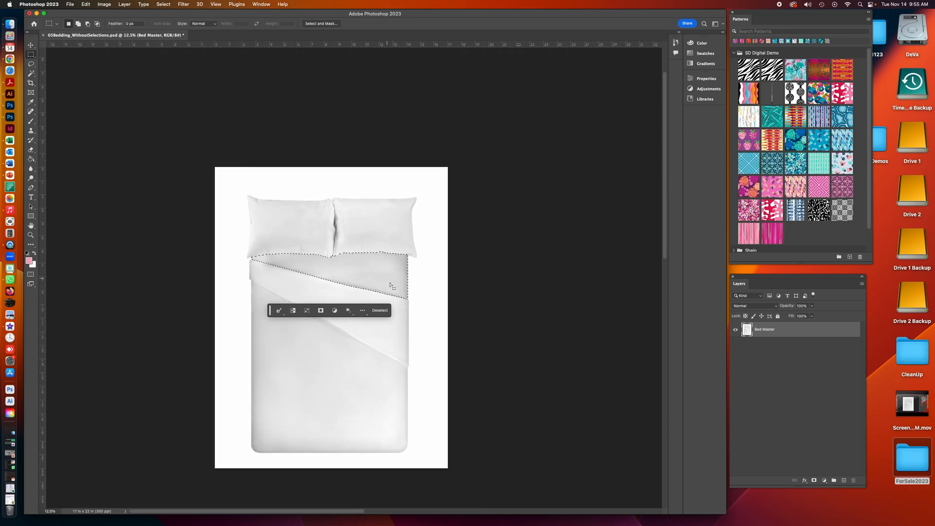
{"action": "left_click", "coordinate": [163, 4]}
{"action": "left_click", "coordinate": [169, 38]}
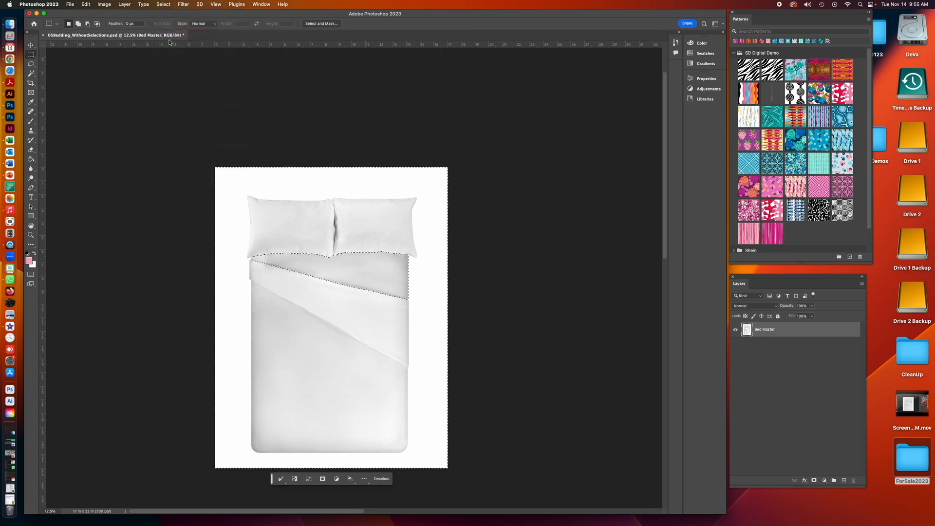
{"action": "left_click", "coordinate": [31, 64]}
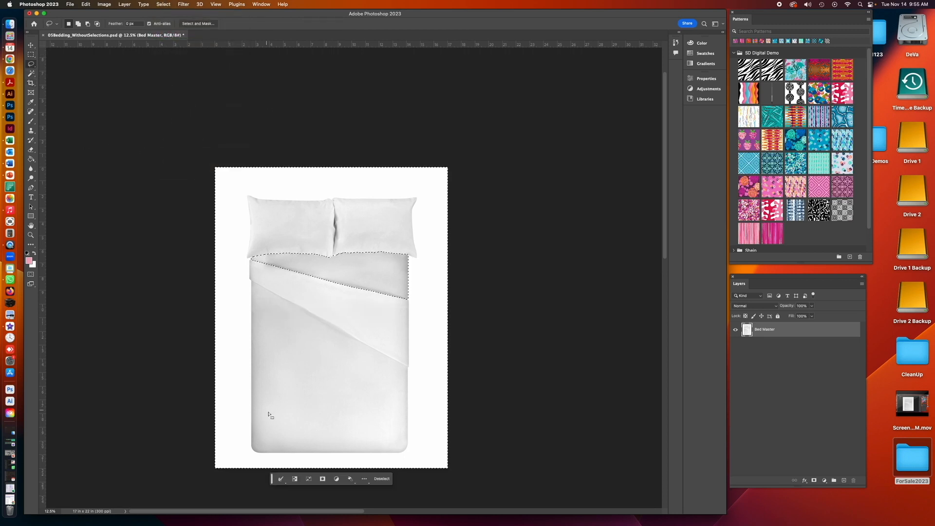
{"action": "key", "text": "alt"}
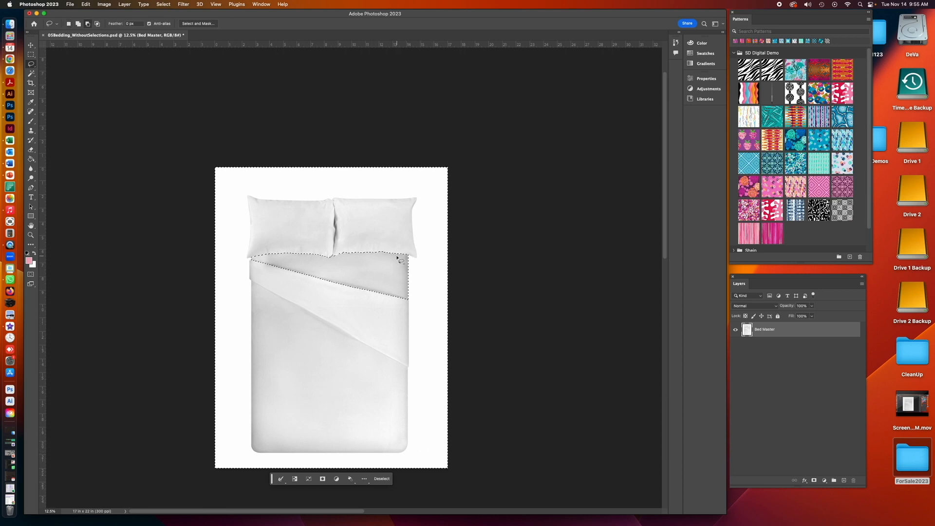
{"action": "mouse_move", "coordinate": [399, 259]}
{"action": "left_mouse_down"}
{"action": "mouse_move", "coordinate": [452, 277]}
{"action": "mouse_move", "coordinate": [466, 312]}
{"action": "left_mouse_up"}
{"action": "mouse_move", "coordinate": [476, 509]}
{"action": "left_mouse_down"}
{"action": "mouse_move", "coordinate": [209, 479]}
{"action": "mouse_move", "coordinate": [185, 374]}
{"action": "mouse_move", "coordinate": [212, 312]}
{"action": "mouse_move", "coordinate": [389, 268]}
{"action": "left_mouse_up"}
{"action": "mouse_move", "coordinate": [260, 259]}
{"action": "left_mouse_down"}
{"action": "mouse_move", "coordinate": [240, 328]}
{"action": "mouse_move", "coordinate": [343, 297]}
{"action": "mouse_move", "coordinate": [314, 273]}
{"action": "mouse_move", "coordinate": [290, 269]}
{"action": "left_mouse_up"}
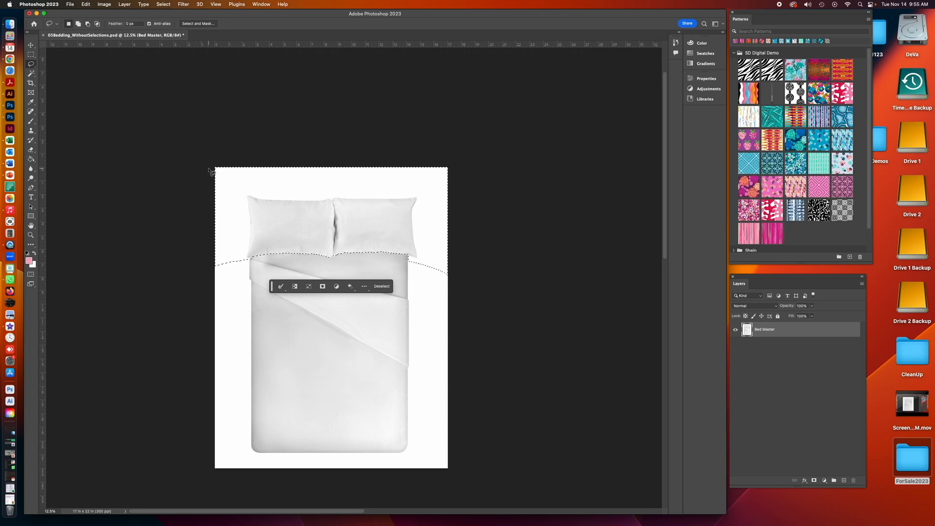
- Subtract the white background around the pillows from the selection with the Magic Wand
{"action": "left_click", "coordinate": [31, 73]}
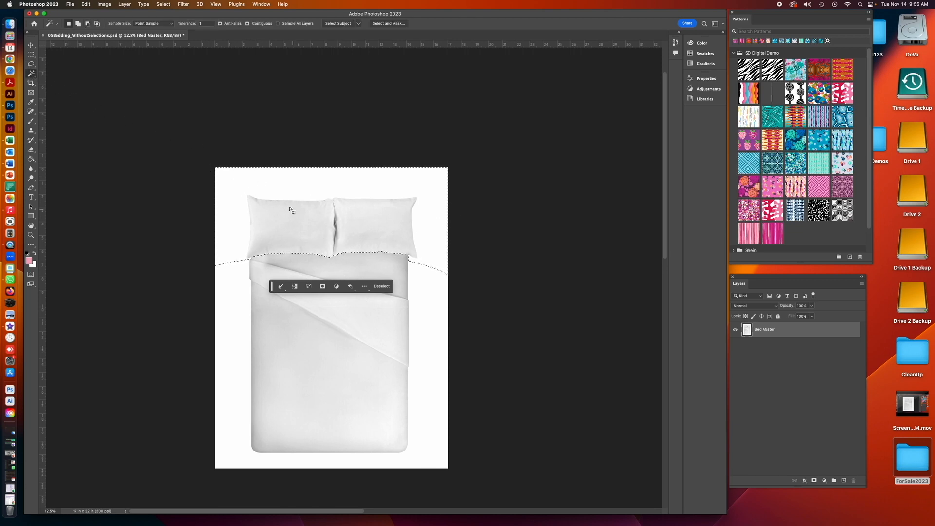
{"action": "key", "text": "alt"}
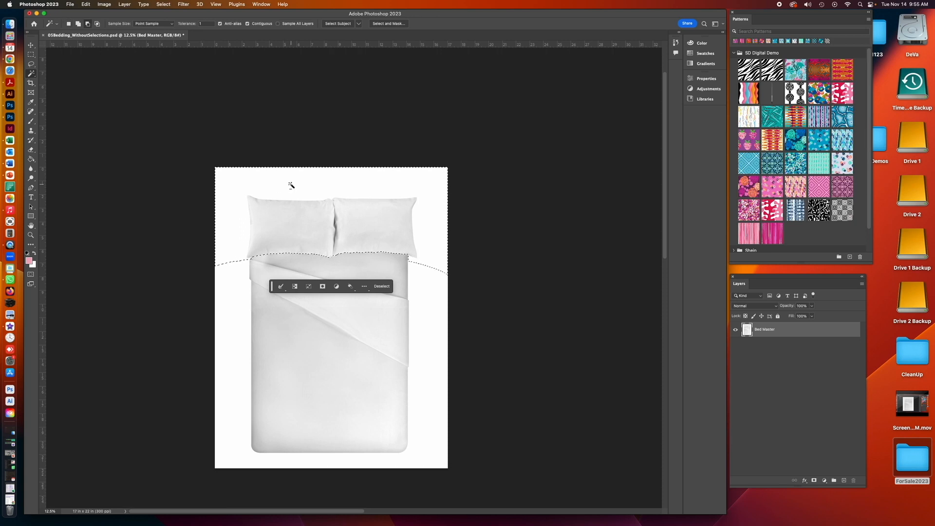
{"action": "left_click", "coordinate": [291, 185], "text": "alt"}
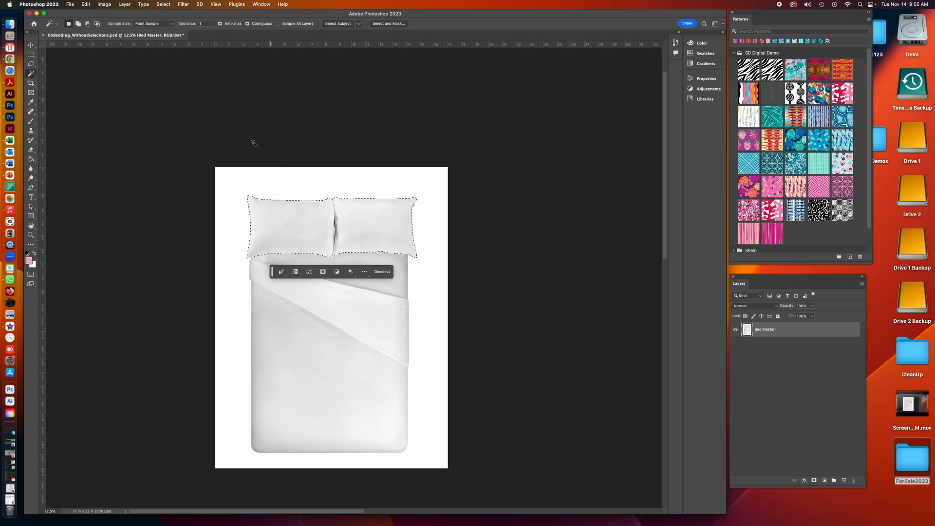
- Save the pillow selection as a new channel named Two Pillows
{"action": "left_click", "coordinate": [163, 4]}
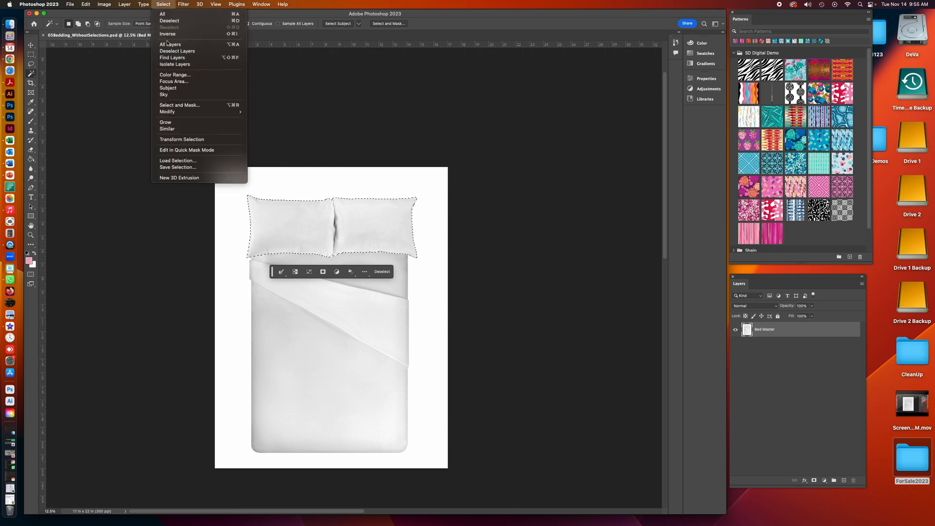
{"action": "left_click", "coordinate": [174, 168]}
{"action": "type", "text": "Tw"}
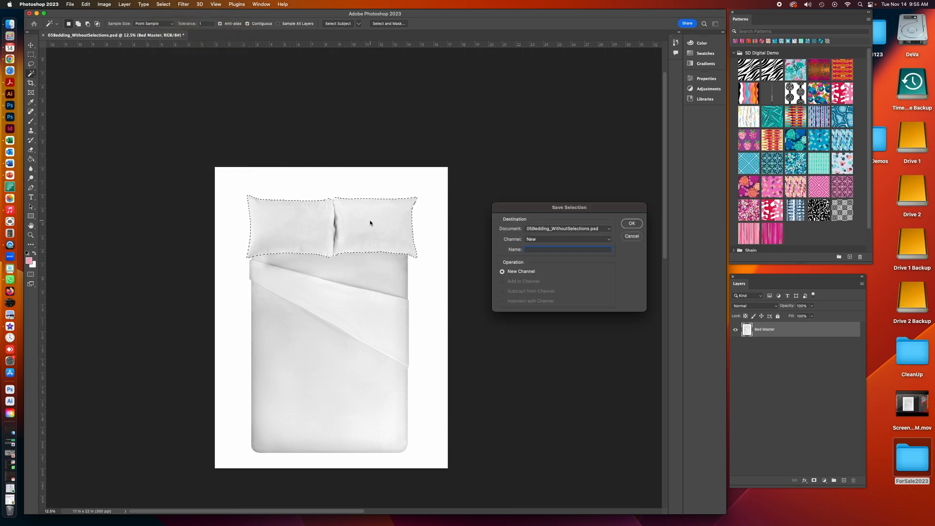
{"action": "type", "text": "o Pillows"}
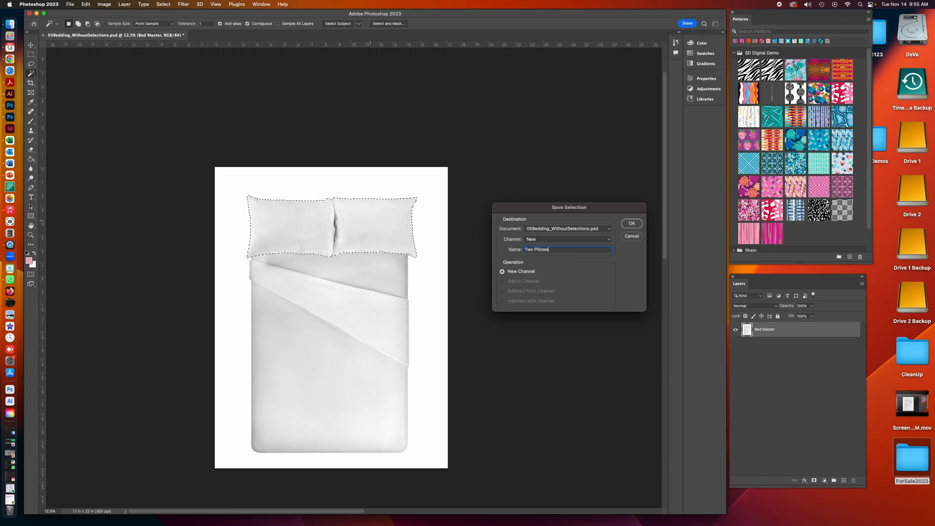
{"action": "scroll", "coordinate": [331, 292], "scroll_direction": "down", "scroll_amount": 2}
{"action": "scroll", "coordinate": [370, 221], "scroll_direction": "down", "scroll_amount": 5}
{"action": "left_click", "coordinate": [632, 224]}
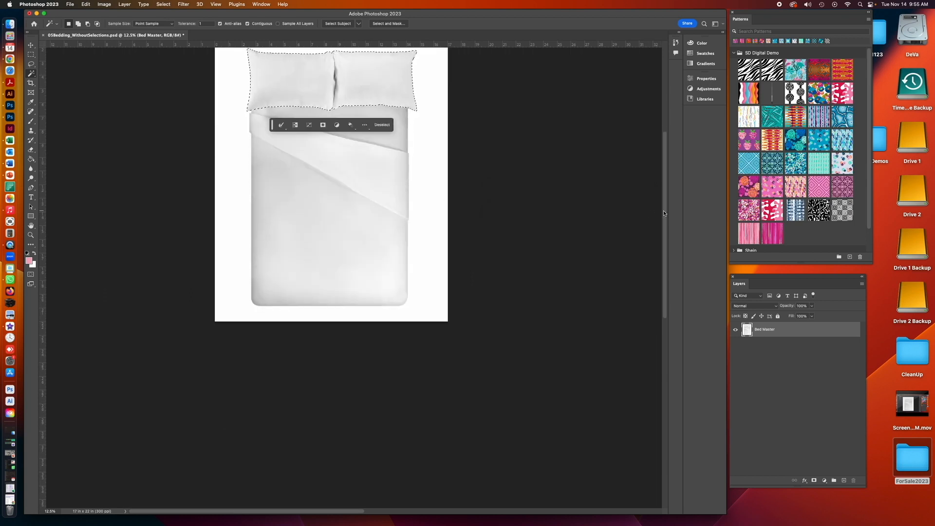
{"action": "scroll", "coordinate": [664, 206], "scroll_direction": "up", "scroll_amount": 10}
{"action": "left_click_drag", "start_coordinate": [663, 207], "coordinate": [664, 258]}
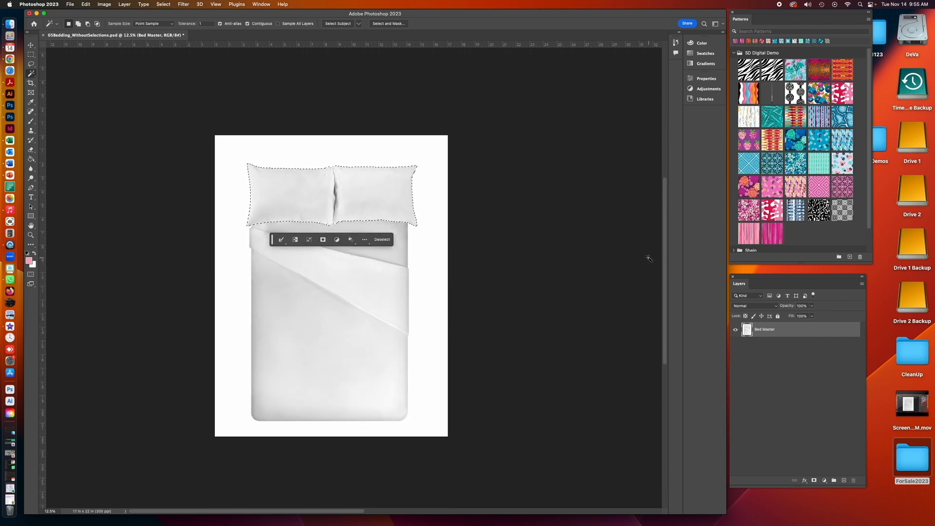
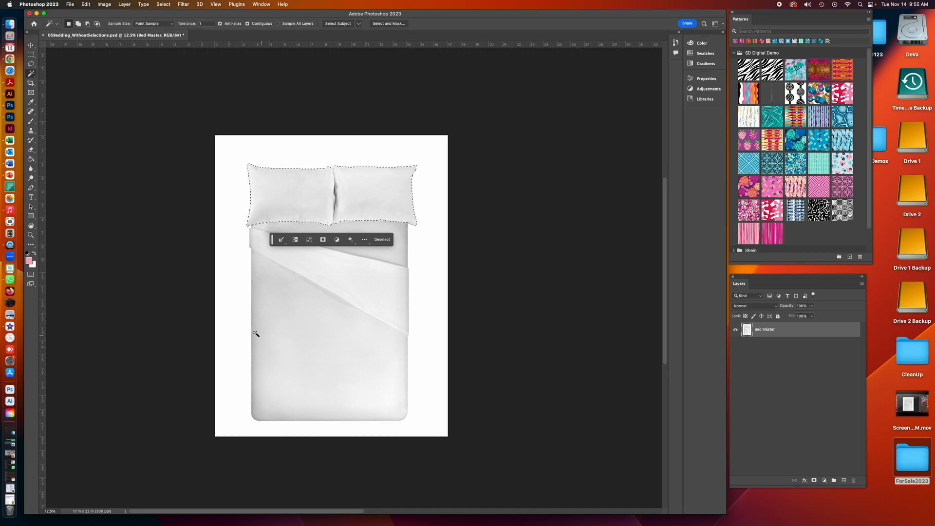
- Subtract the right pillow from the two-pillow selection with a Lasso stroke
{"action": "left_click", "coordinate": [31, 235]}
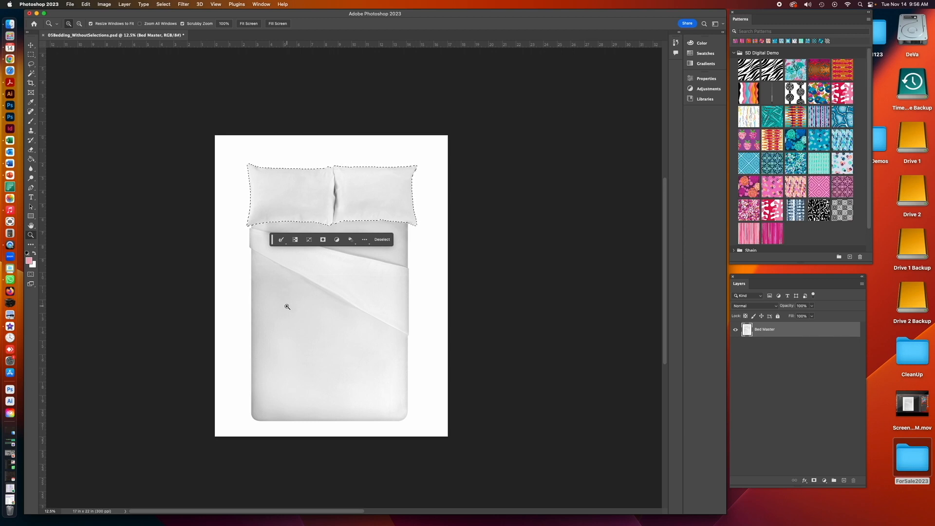
{"action": "left_click", "coordinate": [339, 271]}
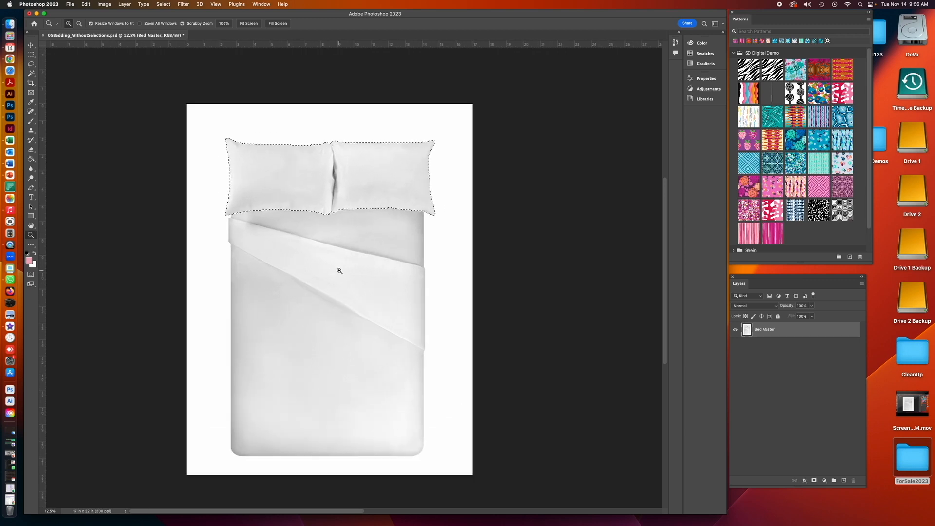
{"action": "left_click", "coordinate": [322, 181]}
{"action": "left_click", "coordinate": [323, 182]}
{"action": "left_click", "coordinate": [30, 64]}
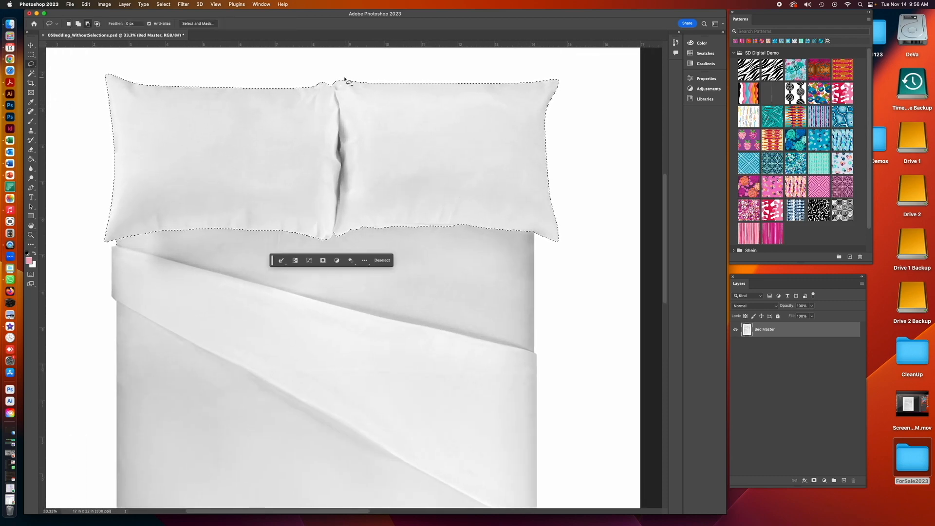
{"action": "left_click_drag", "start_coordinate": [339, 77], "coordinate": [340, 89]}
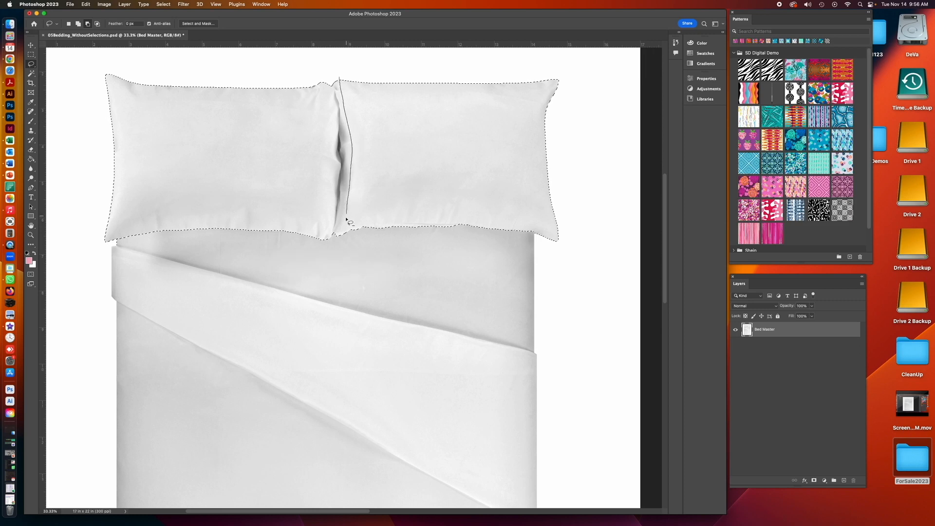
{"action": "mouse_move", "coordinate": [423, 266]}
{"action": "left_mouse_down"}
{"action": "mouse_move", "coordinate": [582, 248]}
{"action": "mouse_move", "coordinate": [583, 102]}
{"action": "mouse_move", "coordinate": [570, 72]}
{"action": "mouse_move", "coordinate": [344, 73]}
{"action": "left_mouse_up"}
- Trim the selection edge at the top of the seam between the two pillows with the Lasso
{"action": "left_click", "coordinate": [31, 235]}
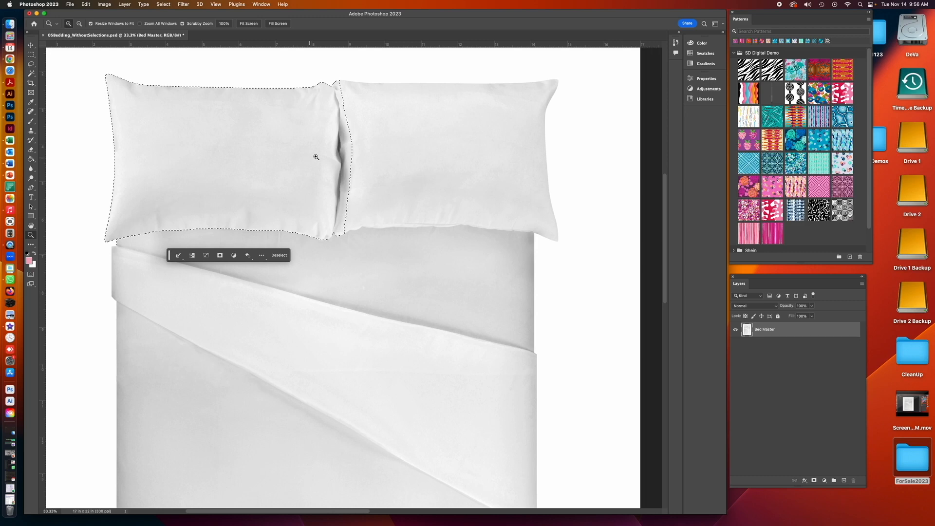
{"action": "left_click", "coordinate": [341, 150]}
{"action": "left_click", "coordinate": [341, 150]}
{"action": "left_click_drag", "start_coordinate": [665, 213], "coordinate": [653, 198]}
{"action": "left_click", "coordinate": [354, 216]}
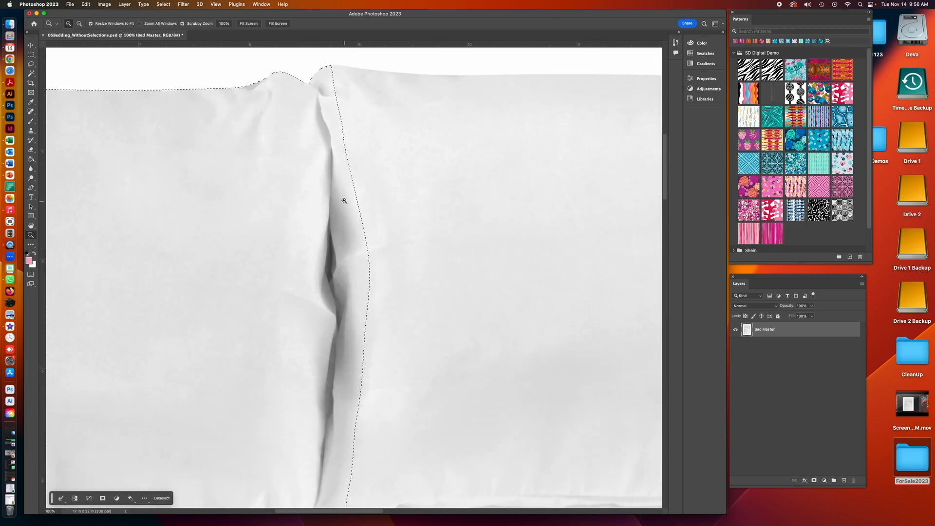
{"action": "left_click_drag", "start_coordinate": [666, 179], "coordinate": [666, 171]}
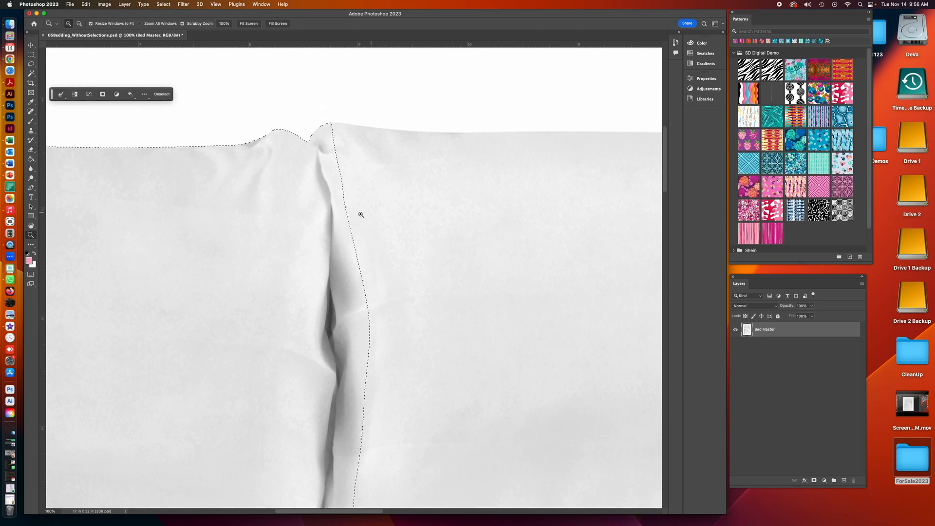
{"action": "left_click", "coordinate": [347, 226]}
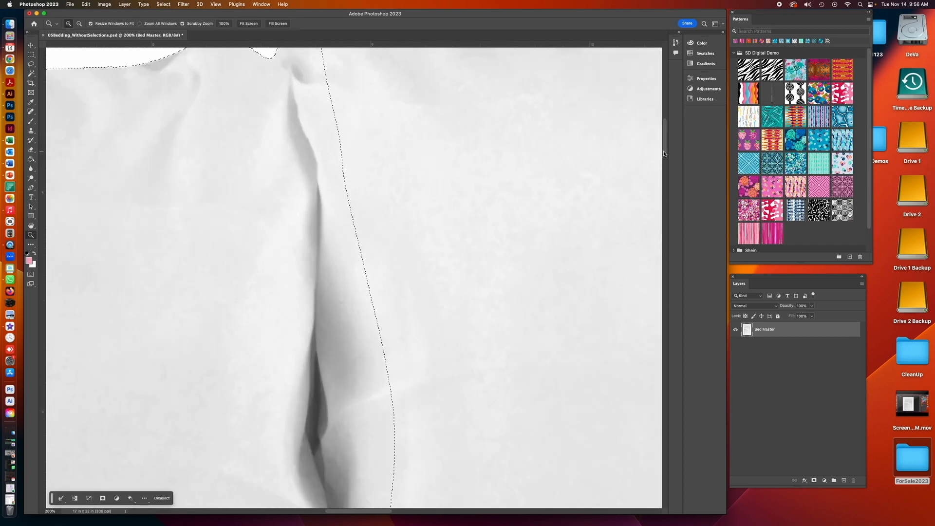
{"action": "left_click_drag", "start_coordinate": [664, 153], "coordinate": [662, 145]}
{"action": "key", "text": "l"}
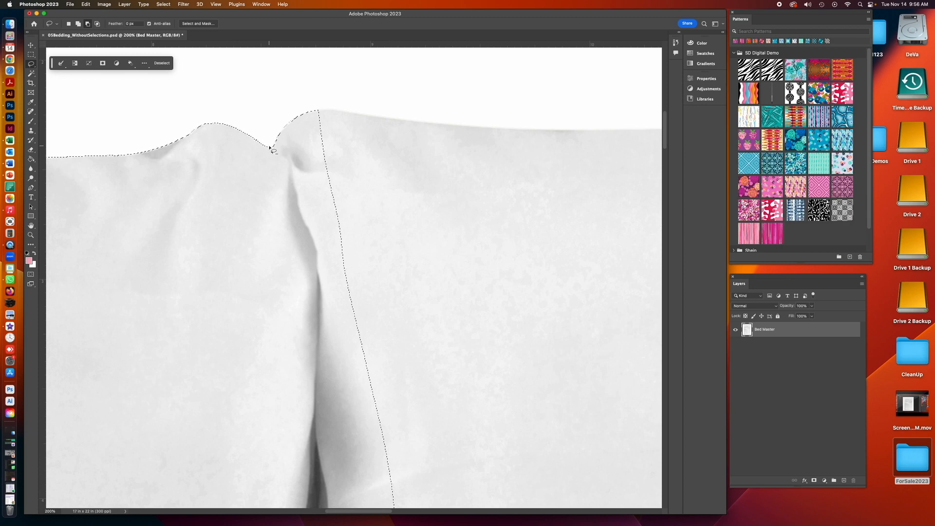
{"action": "left_click_drag", "start_coordinate": [270, 148], "coordinate": [281, 155]}
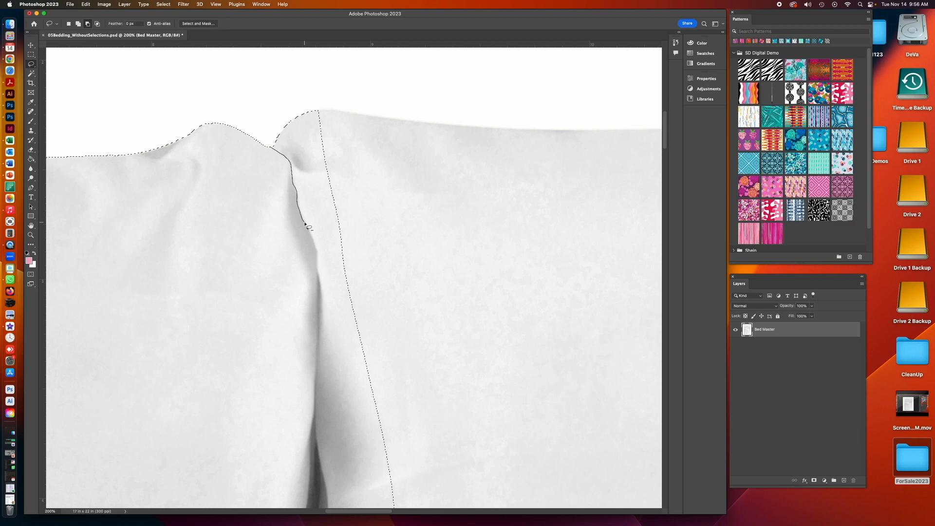
{"action": "mouse_move", "coordinate": [317, 278]}
{"action": "left_mouse_down"}
{"action": "mouse_move", "coordinate": [355, 220]}
{"action": "mouse_move", "coordinate": [347, 115]}
{"action": "mouse_move", "coordinate": [329, 90]}
{"action": "mouse_move", "coordinate": [286, 100]}
{"action": "left_mouse_up"}
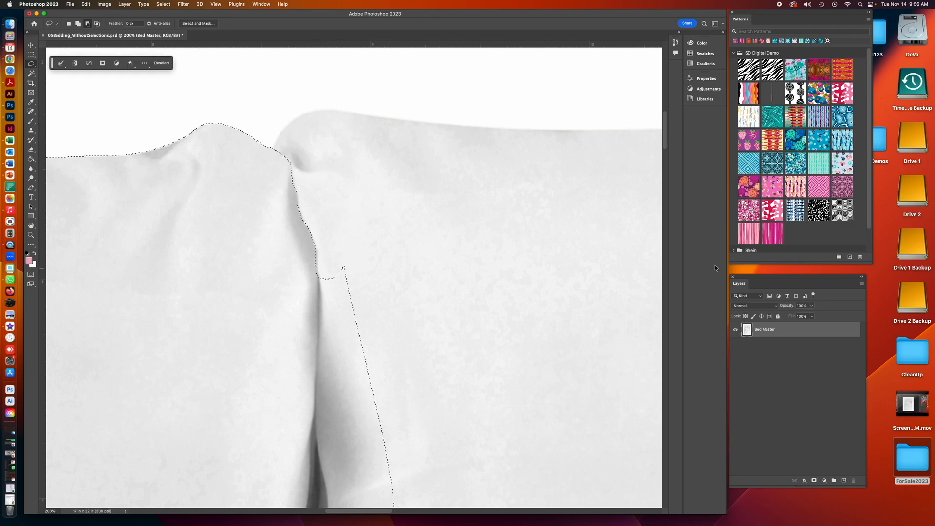
- Subtract the overlapping right-pillow area along the middle of the seam with Lasso strokes
{"action": "scroll", "coordinate": [447, 136], "scroll_direction": "down", "scroll_amount": 5}
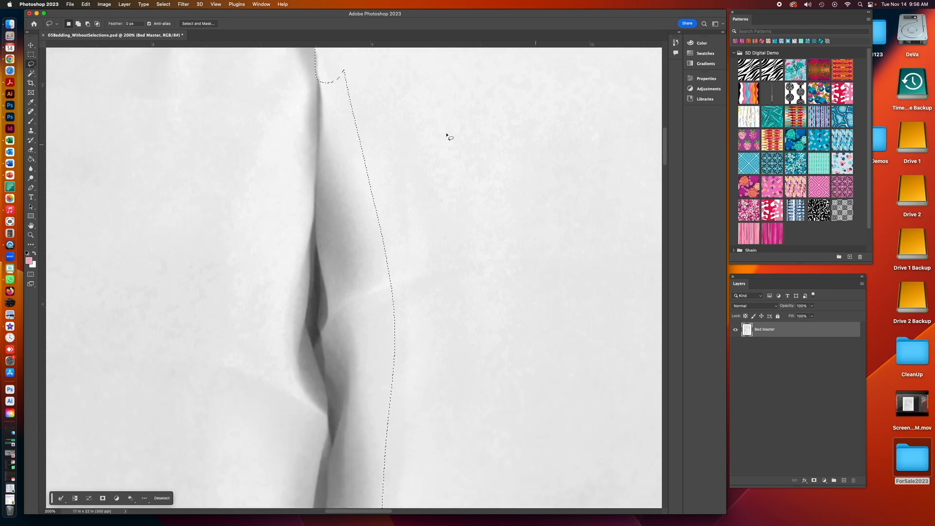
{"action": "left_click_drag", "start_coordinate": [317, 80], "coordinate": [317, 90]}
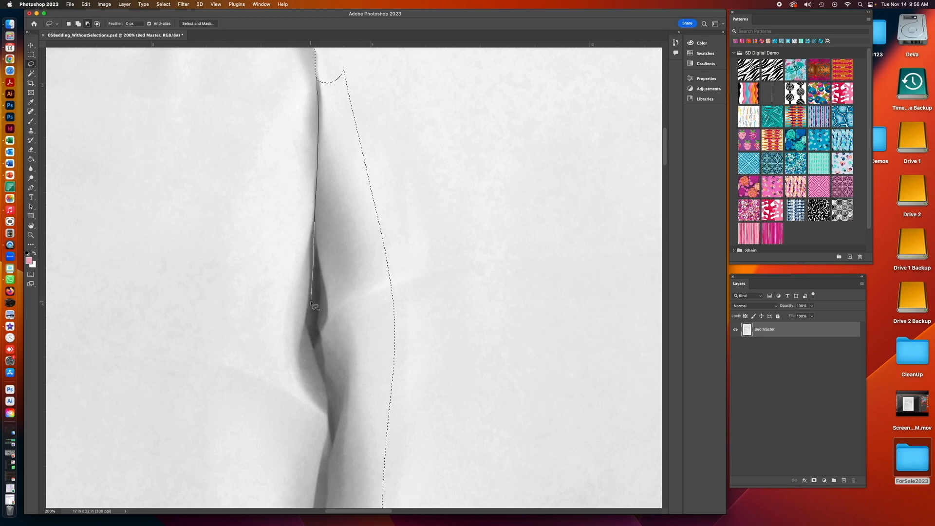
{"action": "mouse_move", "coordinate": [374, 333]}
{"action": "left_mouse_down"}
{"action": "mouse_move", "coordinate": [417, 276]}
{"action": "mouse_move", "coordinate": [399, 112]}
{"action": "left_mouse_up"}
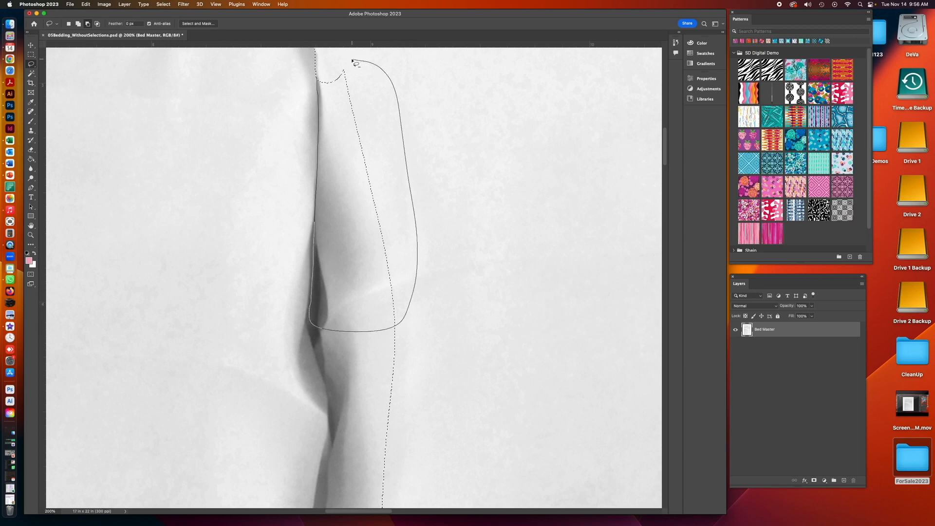
{"action": "left_click_drag", "start_coordinate": [352, 61], "coordinate": [350, 63]}
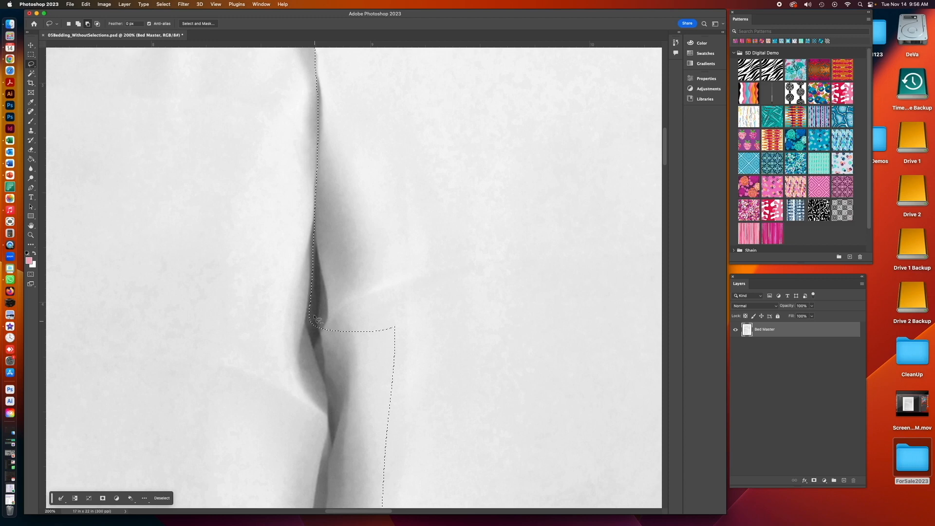
{"action": "left_click_drag", "start_coordinate": [313, 317], "coordinate": [309, 322]}
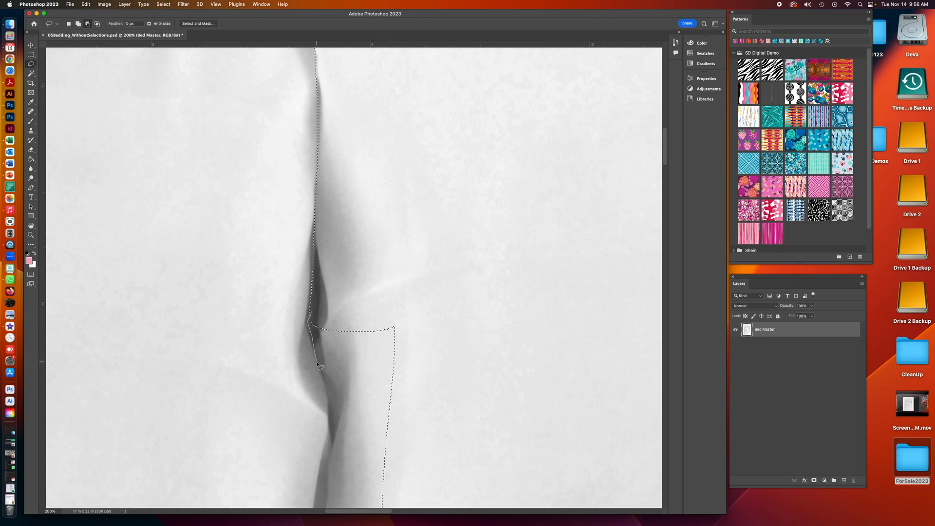
{"action": "mouse_move", "coordinate": [368, 450]}
{"action": "left_mouse_down"}
{"action": "mouse_move", "coordinate": [423, 413]}
{"action": "mouse_move", "coordinate": [425, 334]}
{"action": "mouse_move", "coordinate": [397, 309]}
{"action": "left_mouse_up"}
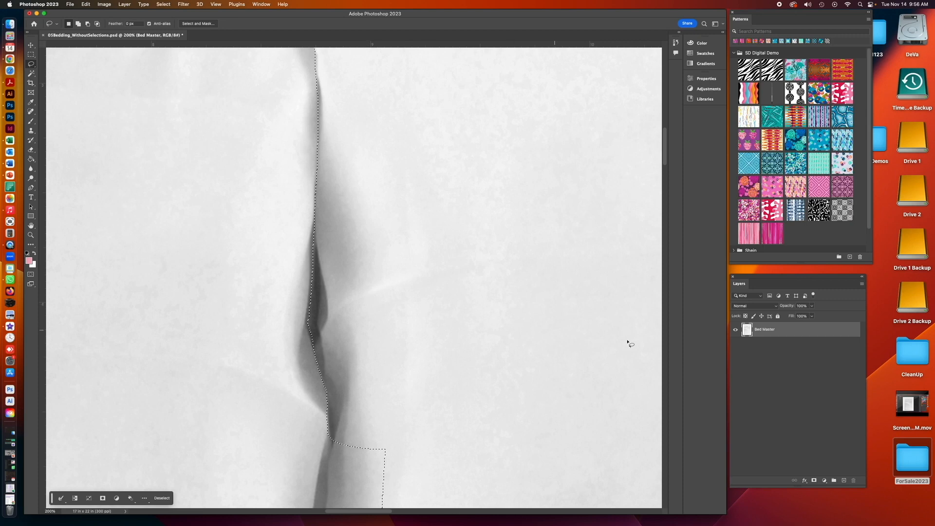
- Continue subtracting along the seam down to the bottom edge of the left pillow with the Lasso
{"action": "left_click_drag", "start_coordinate": [666, 149], "coordinate": [667, 176]}
{"action": "left_click_drag", "start_coordinate": [332, 86], "coordinate": [335, 93]}
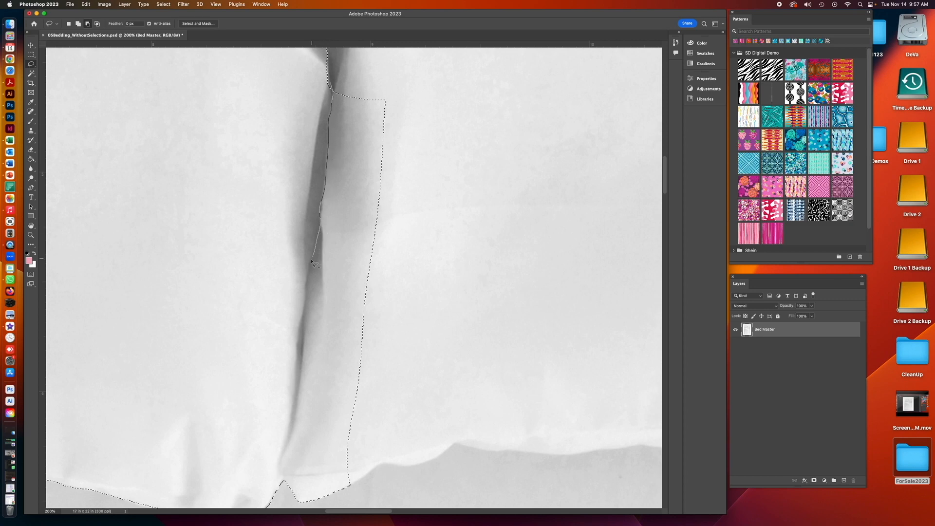
{"action": "mouse_move", "coordinate": [307, 287]}
{"action": "left_mouse_down"}
{"action": "mouse_move", "coordinate": [396, 303]}
{"action": "mouse_move", "coordinate": [411, 77]}
{"action": "mouse_move", "coordinate": [333, 86]}
{"action": "left_mouse_up"}
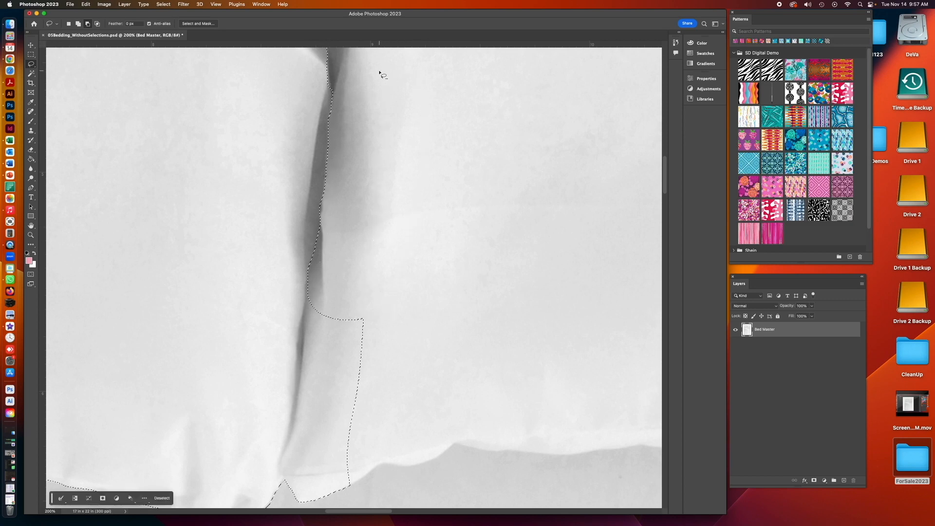
{"action": "left_click_drag", "start_coordinate": [665, 177], "coordinate": [665, 190]}
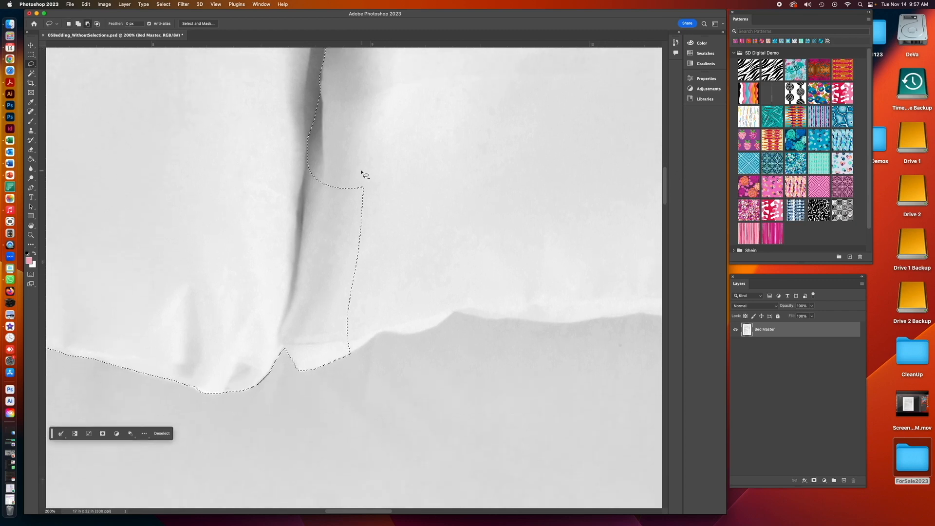
{"action": "left_click_drag", "start_coordinate": [309, 143], "coordinate": [307, 154]}
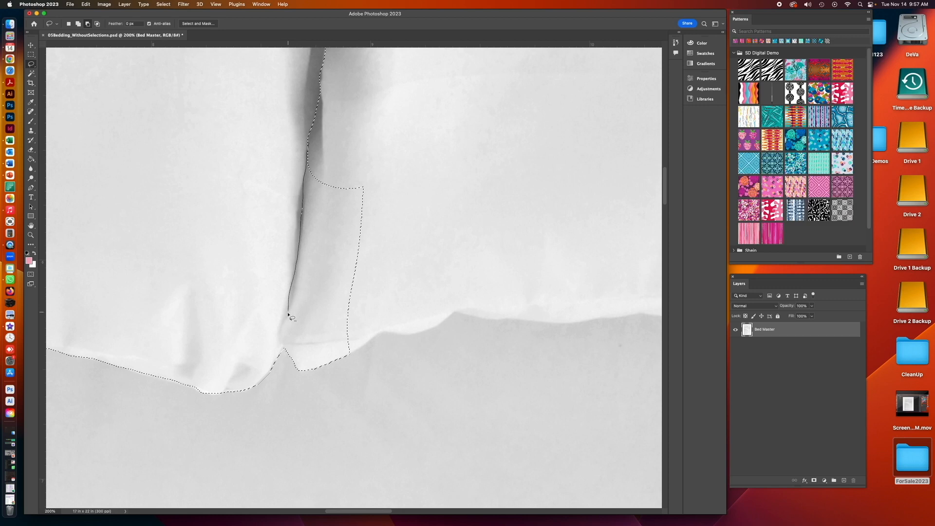
{"action": "mouse_move", "coordinate": [297, 378]}
{"action": "left_mouse_down"}
{"action": "mouse_move", "coordinate": [328, 381]}
{"action": "mouse_move", "coordinate": [369, 304]}
{"action": "mouse_move", "coordinate": [372, 156]}
{"action": "left_mouse_up"}
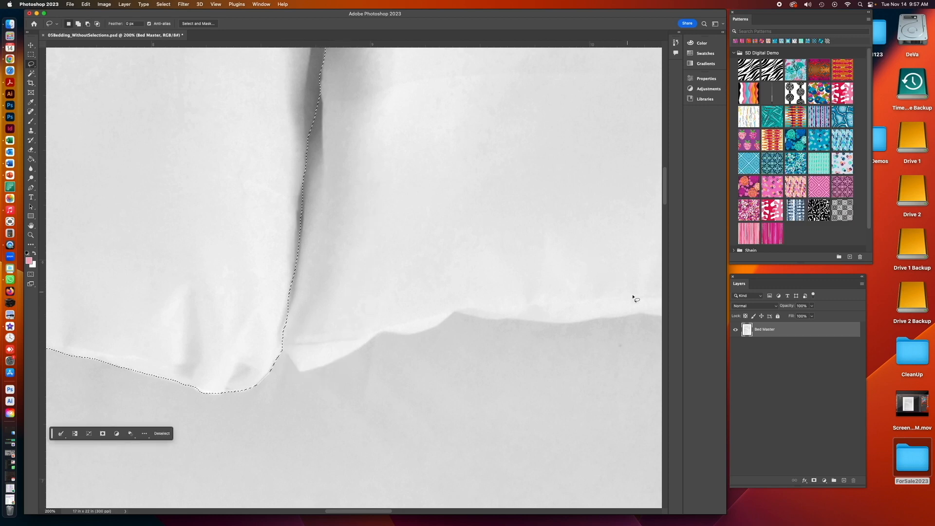
- Add missing slivers of the left pillow back to the selection along the seam with Lasso strokes
{"action": "left_click_drag", "start_coordinate": [665, 193], "coordinate": [657, 152]}
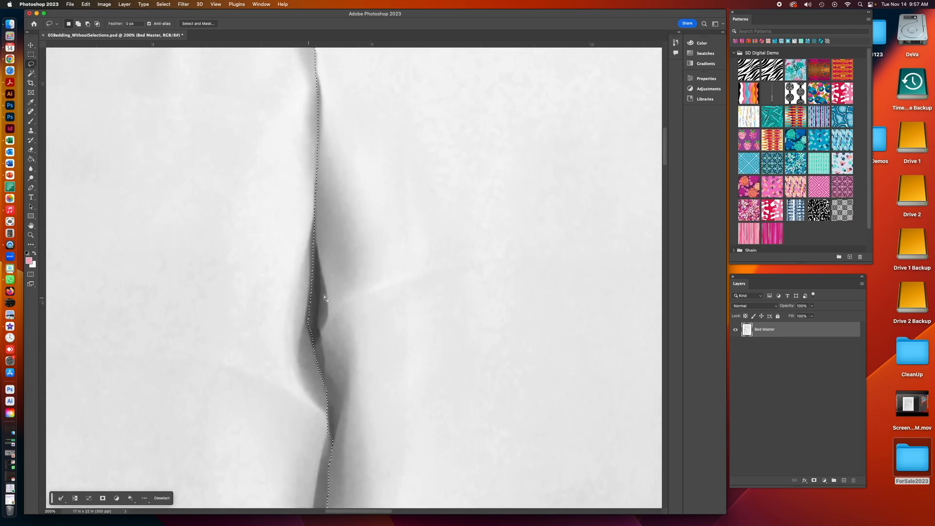
{"action": "scroll", "coordinate": [664, 156], "scroll_direction": "up", "scroll_amount": 5}
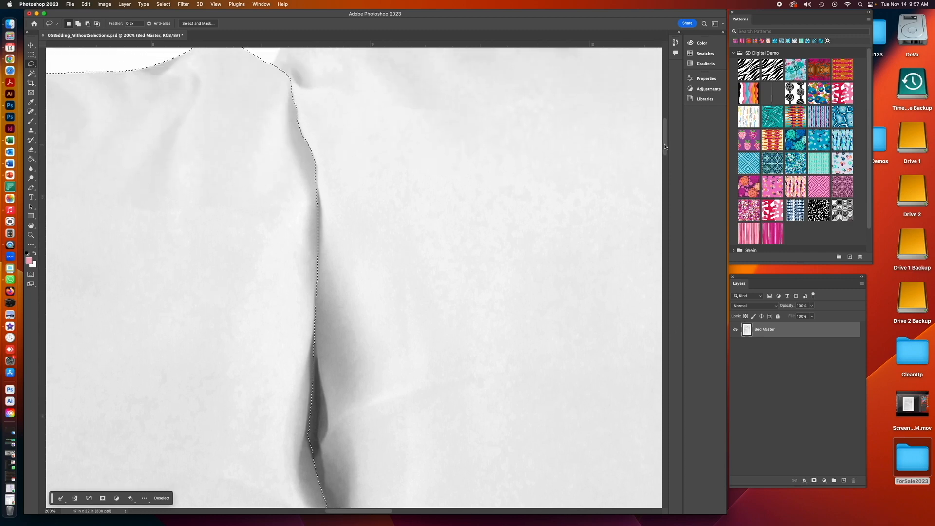
{"action": "scroll", "coordinate": [664, 156], "scroll_direction": "down", "scroll_amount": 5}
{"action": "left_click_drag", "start_coordinate": [664, 156], "coordinate": [665, 164]}
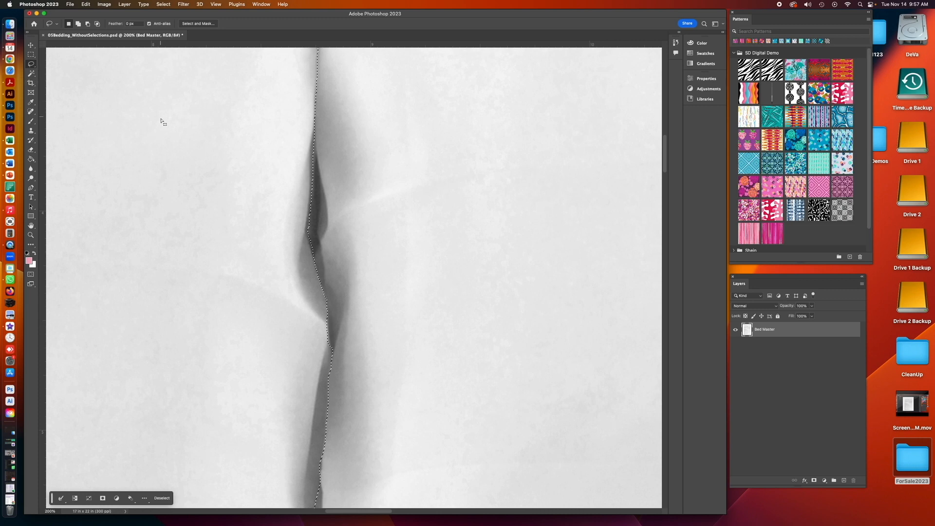
{"action": "key", "text": "shift"}
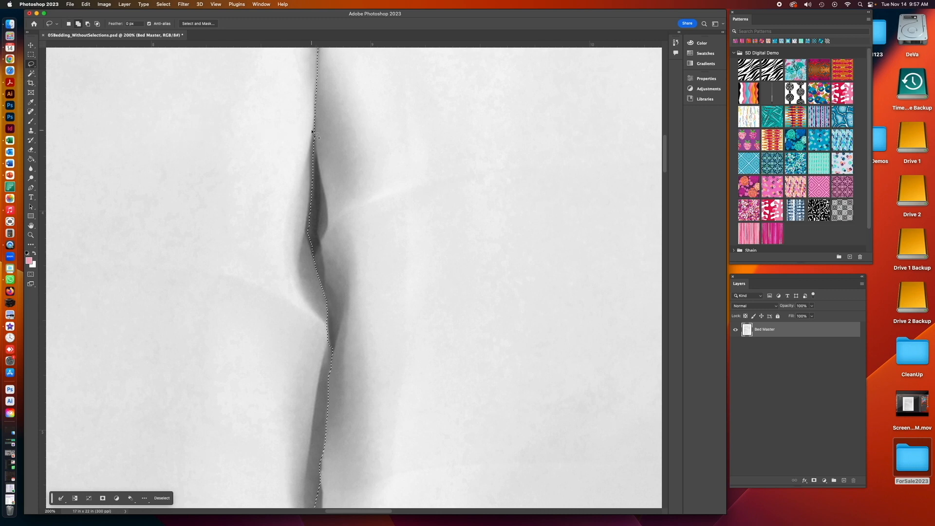
{"action": "left_click_drag", "start_coordinate": [313, 133], "coordinate": [316, 149]}
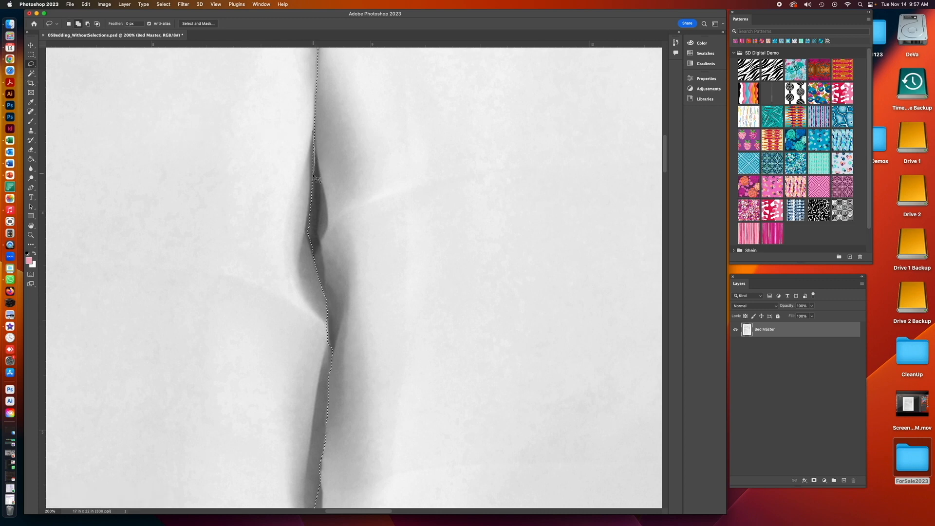
{"action": "mouse_move", "coordinate": [301, 253]}
{"action": "left_mouse_down"}
{"action": "mouse_move", "coordinate": [313, 132]}
{"action": "mouse_move", "coordinate": [319, 182]}
{"action": "left_mouse_up"}
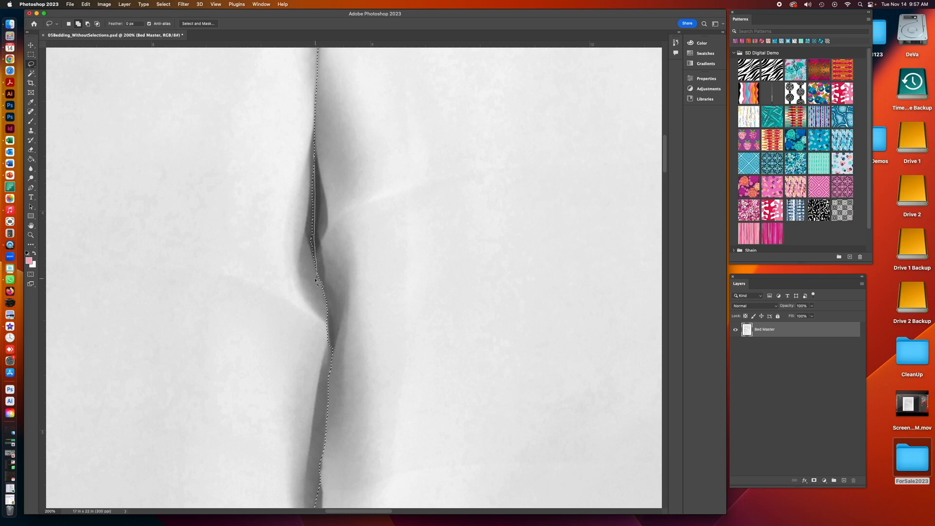
{"action": "left_click_drag", "start_coordinate": [287, 219], "coordinate": [284, 189]}
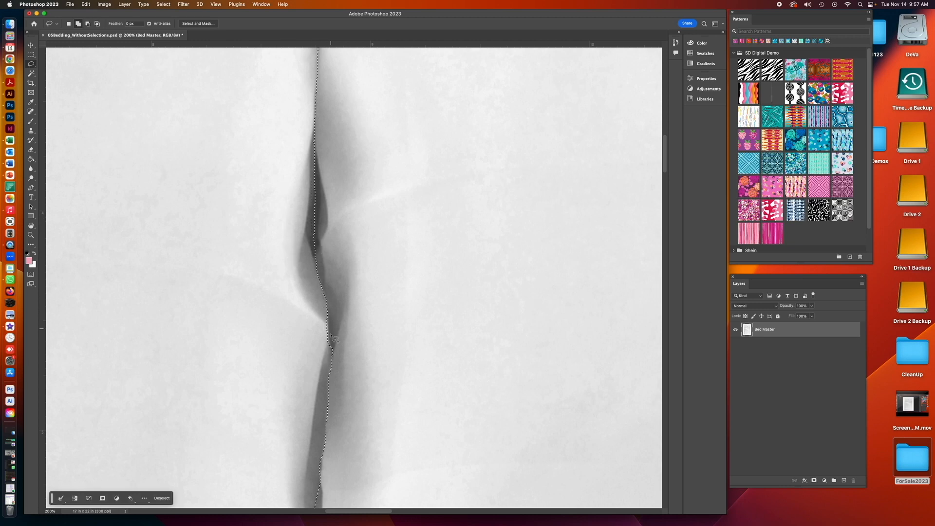
{"action": "left_click_drag", "start_coordinate": [331, 308], "coordinate": [328, 310]}
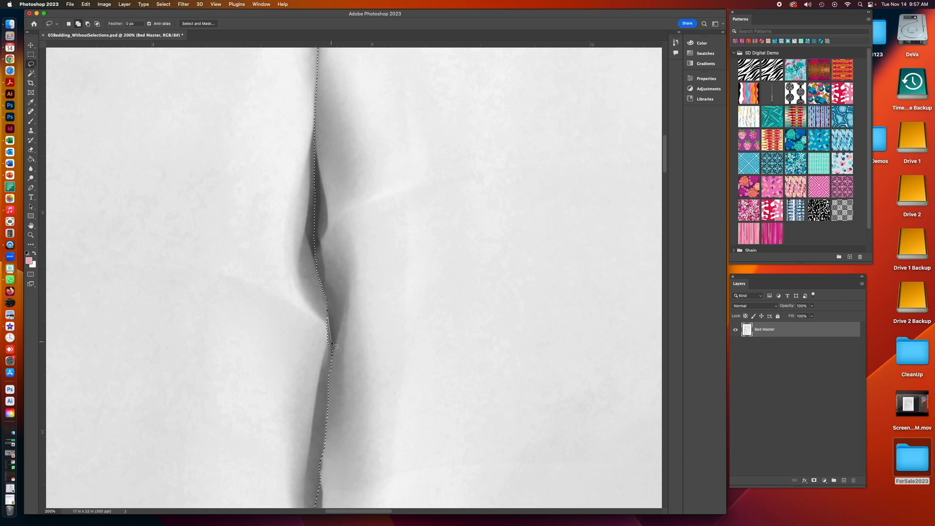
{"action": "left_click_drag", "start_coordinate": [332, 358], "coordinate": [331, 361]}
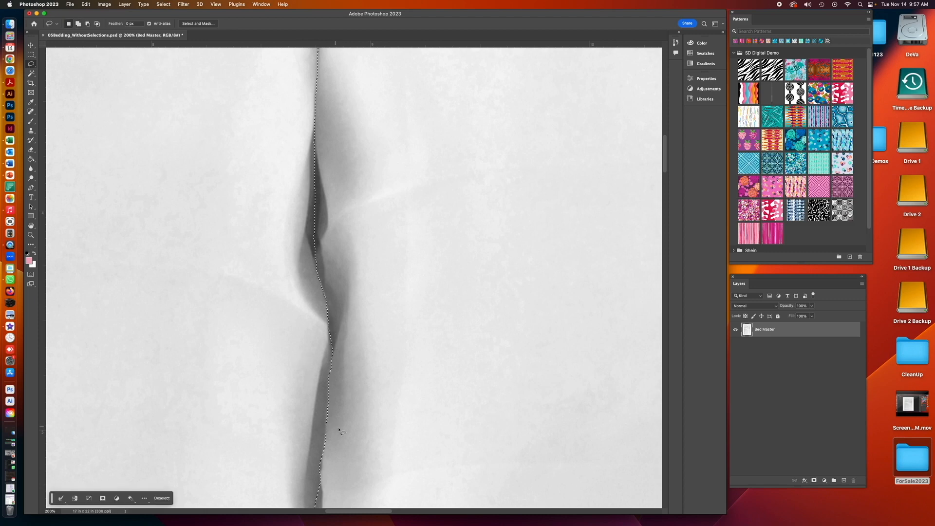
{"action": "left_click_drag", "start_coordinate": [321, 457], "coordinate": [318, 487]}
- Touch up the selection edge along the lower part of the seam with the Lasso
{"action": "scroll", "coordinate": [668, 189], "scroll_direction": "down", "scroll_amount": 5}
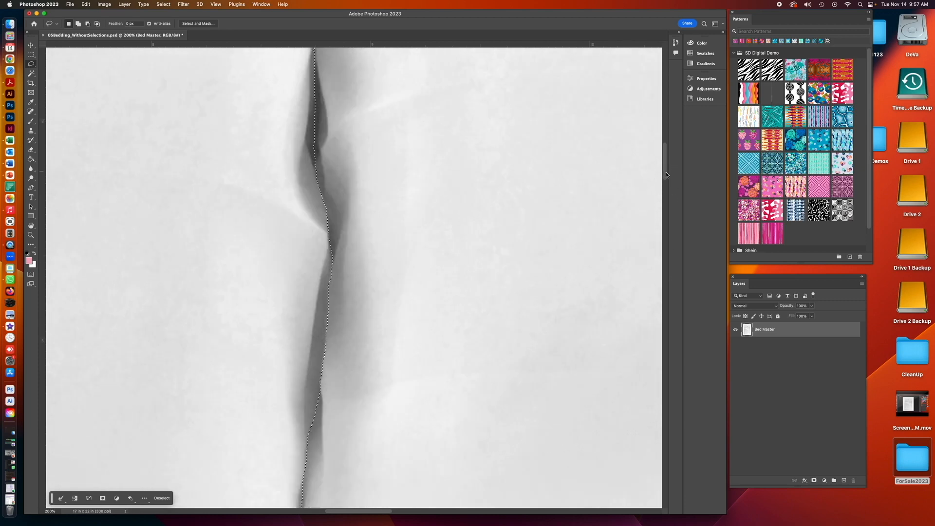
{"action": "mouse_move", "coordinate": [667, 189]}
{"action": "left_mouse_down"}
{"action": "mouse_move", "coordinate": [667, 174]}
{"action": "mouse_move", "coordinate": [667, 194]}
{"action": "left_mouse_up"}
{"action": "left_click_drag", "start_coordinate": [302, 208], "coordinate": [303, 215]}
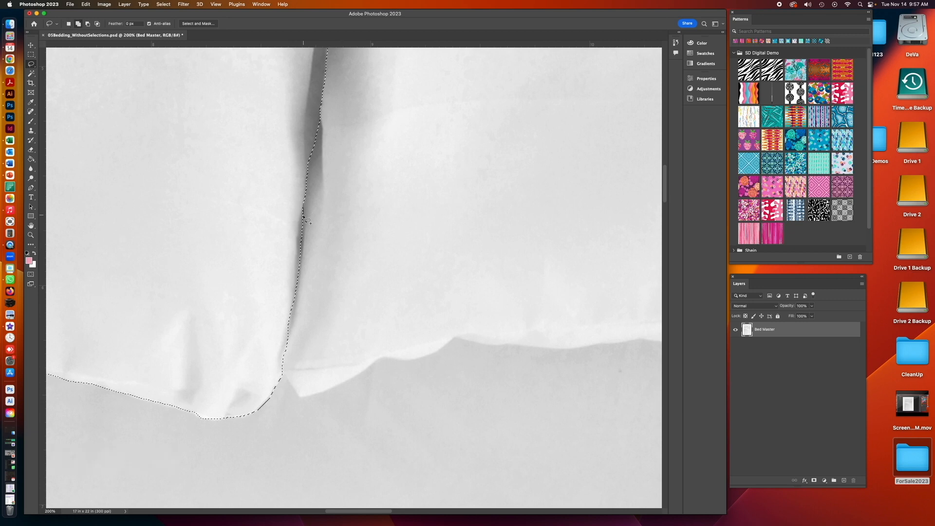
{"action": "left_click_drag", "start_coordinate": [298, 274], "coordinate": [296, 275]}
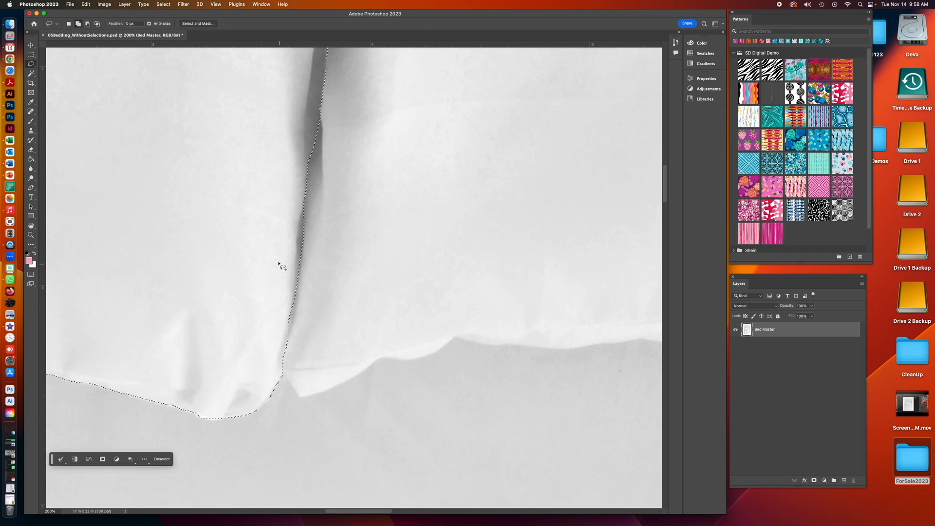
{"action": "key", "text": "super+minus"}
{"action": "key", "text": "super+minus"}
{"action": "key", "text": "super+minus"}
{"action": "key", "text": "super+minus"}
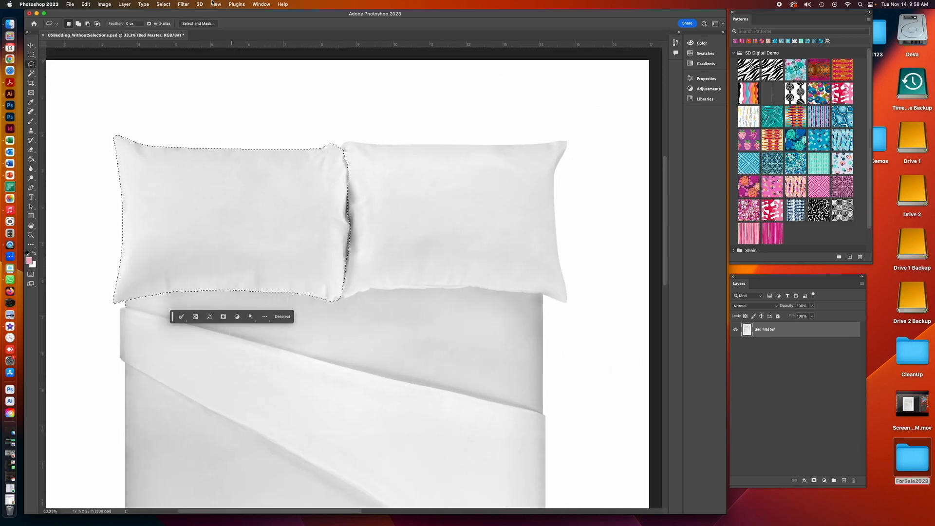
- Save the current selection as a new channel named Left Pillow
{"action": "left_click", "coordinate": [163, 4]}
{"action": "left_click", "coordinate": [184, 168]}
{"action": "type", "text": "Left"}
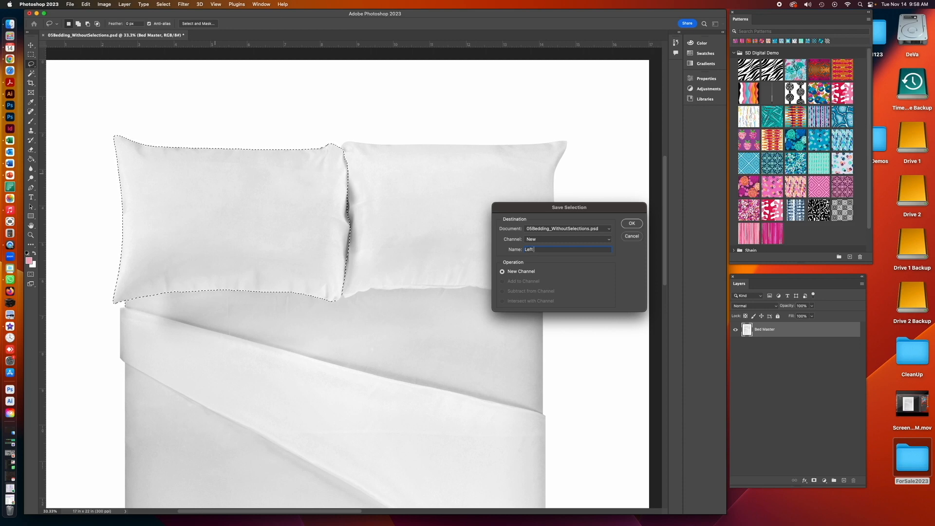
{"action": "type", "text": " Pillow"}
{"action": "scroll", "coordinate": [371, 219], "scroll_direction": "down", "scroll_amount": 5}
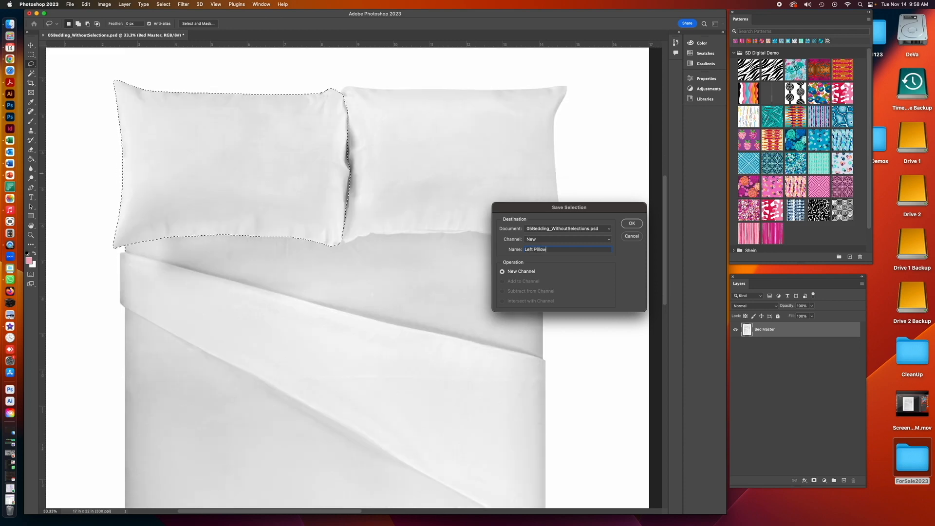
{"action": "left_click", "coordinate": [631, 223]}
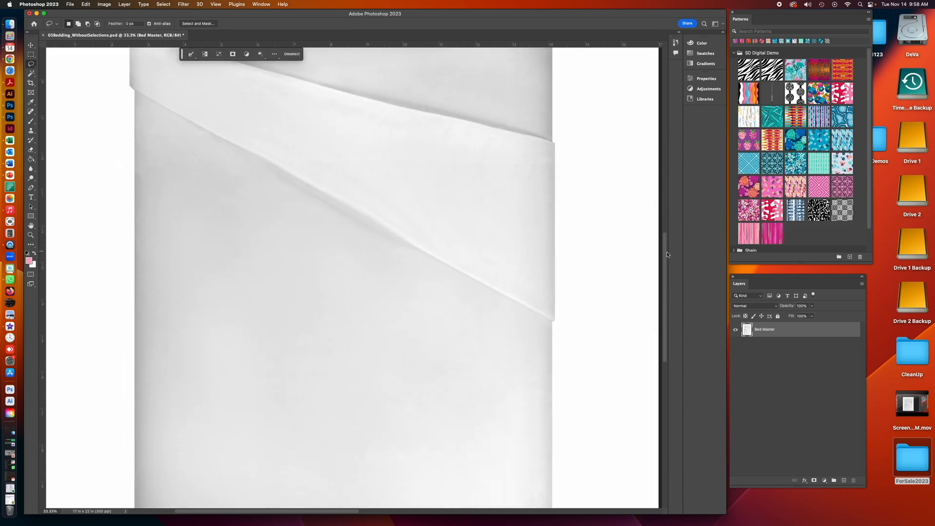
- Deselect, then load the Two Pillows channel as a new selection
{"action": "scroll", "coordinate": [654, 175], "scroll_direction": "up", "scroll_amount": 6}
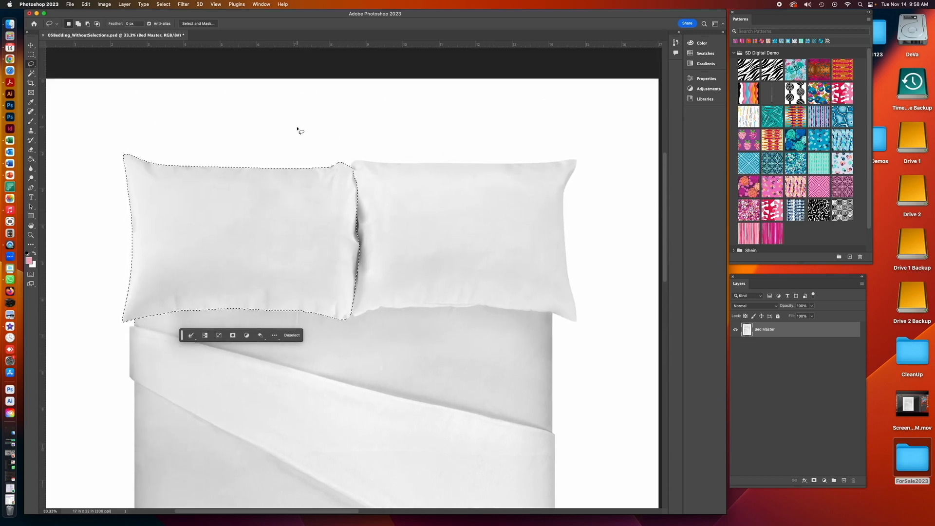
{"action": "key", "text": "super+d"}
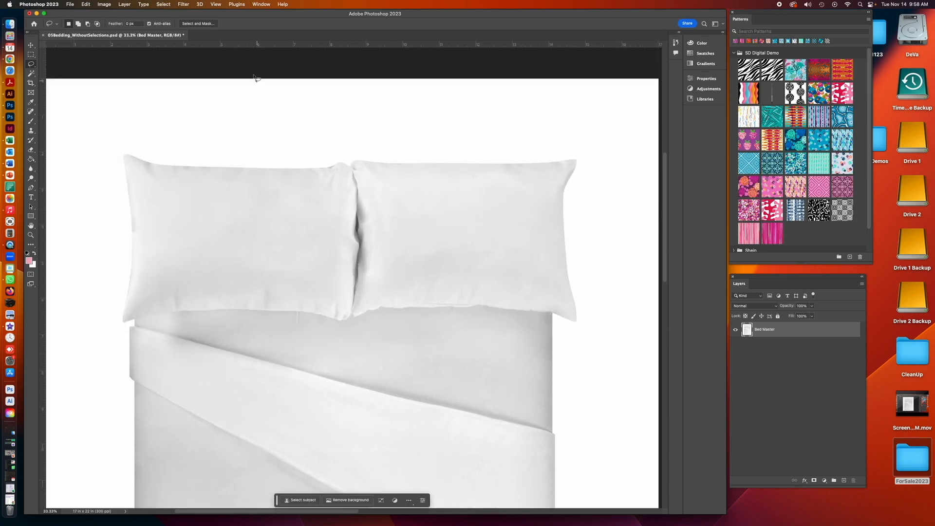
{"action": "left_click", "coordinate": [163, 4]}
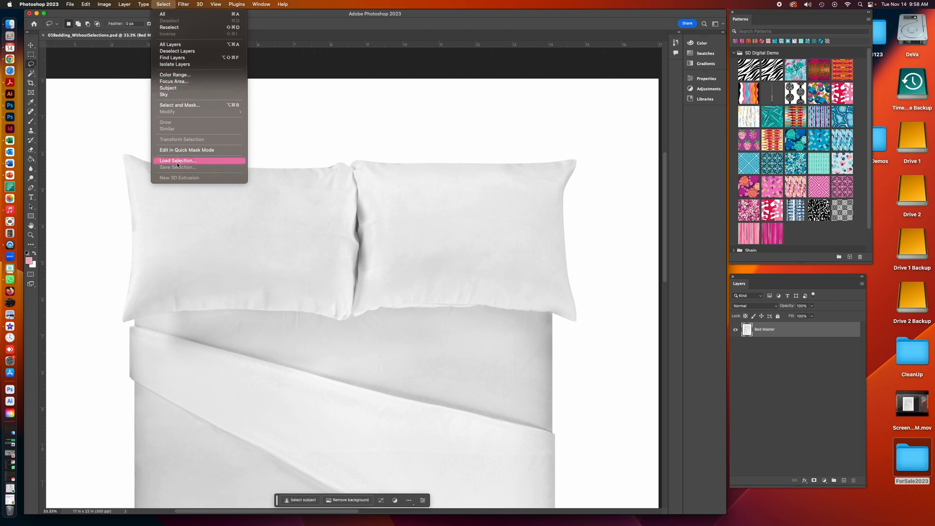
{"action": "key", "text": "Return"}
{"action": "left_click", "coordinate": [453, 244]}
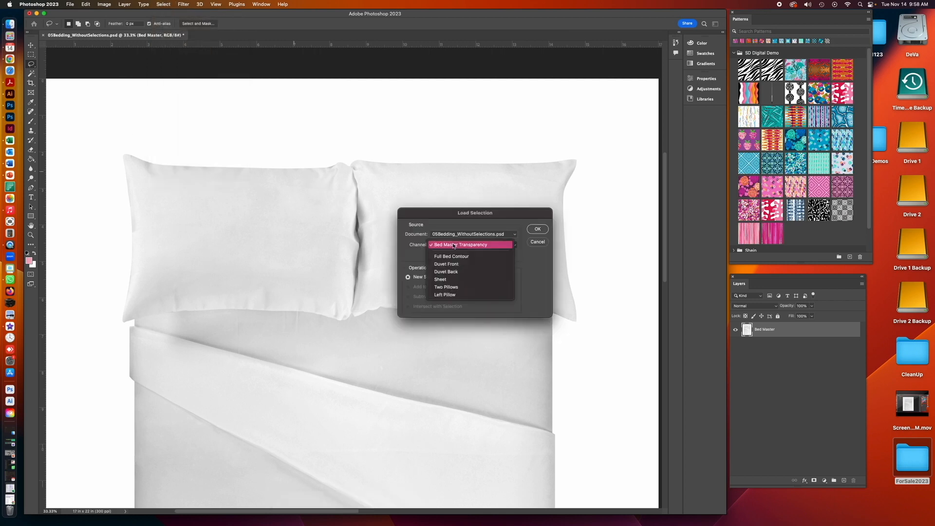
{"action": "left_click", "coordinate": [452, 287]}
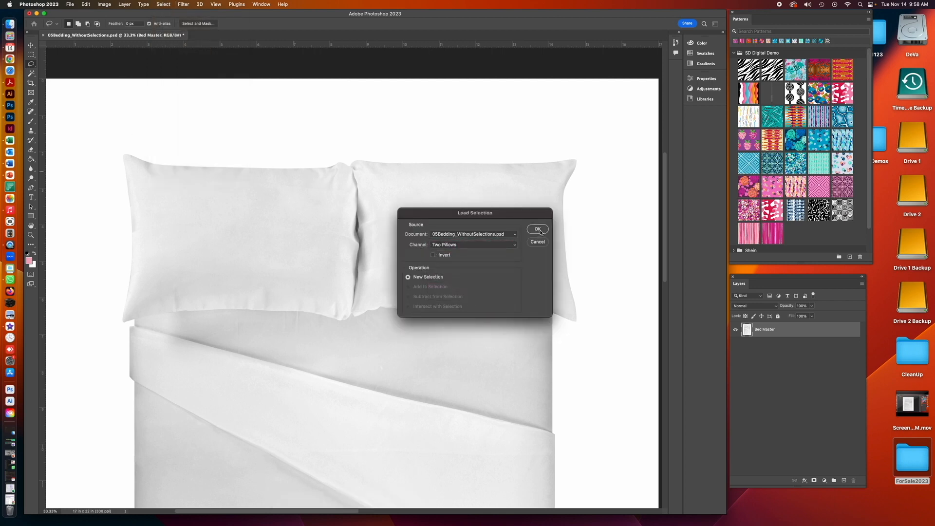
{"action": "left_click", "coordinate": [537, 229]}
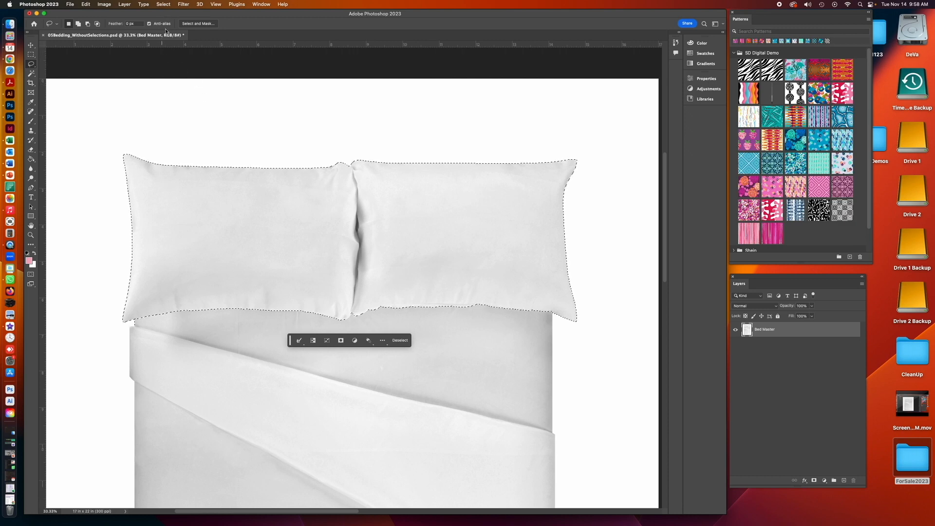
- Load the Left Pillow channel and subtract it from the current selection
{"action": "left_click", "coordinate": [163, 4]}
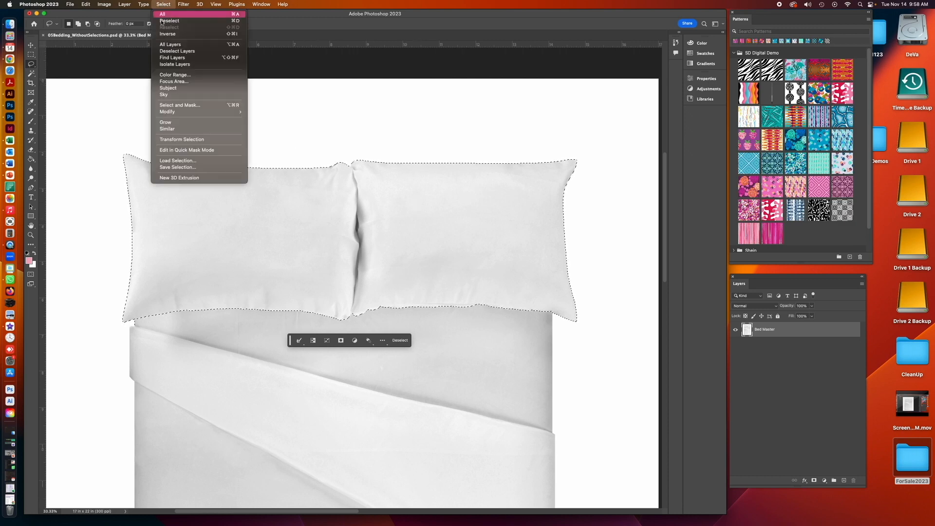
{"action": "left_click", "coordinate": [176, 161]}
{"action": "left_click", "coordinate": [456, 245]}
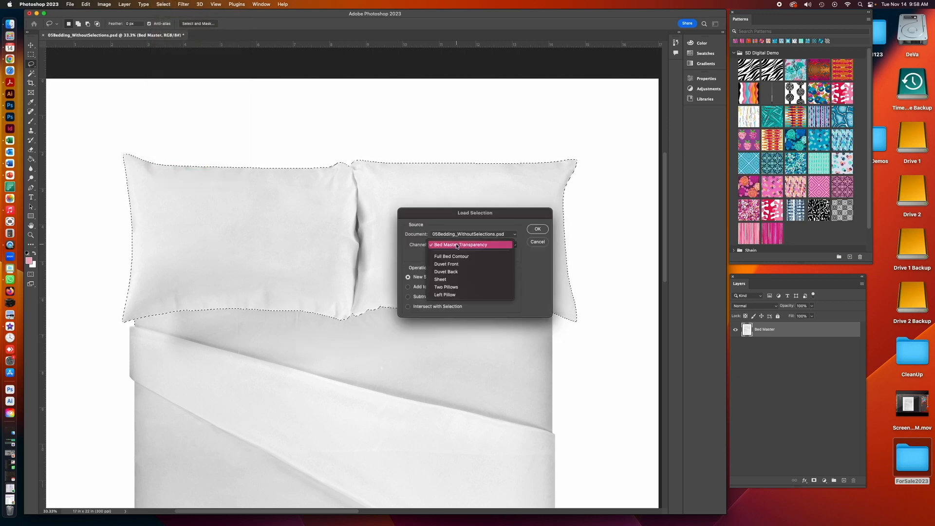
{"action": "left_click", "coordinate": [445, 295]}
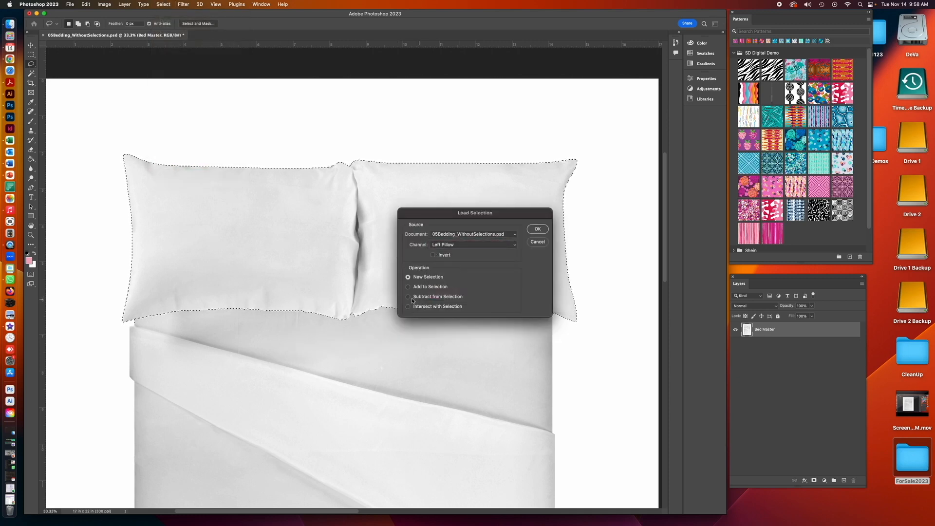
{"action": "left_click", "coordinate": [409, 297]}
{"action": "left_click", "coordinate": [536, 229]}
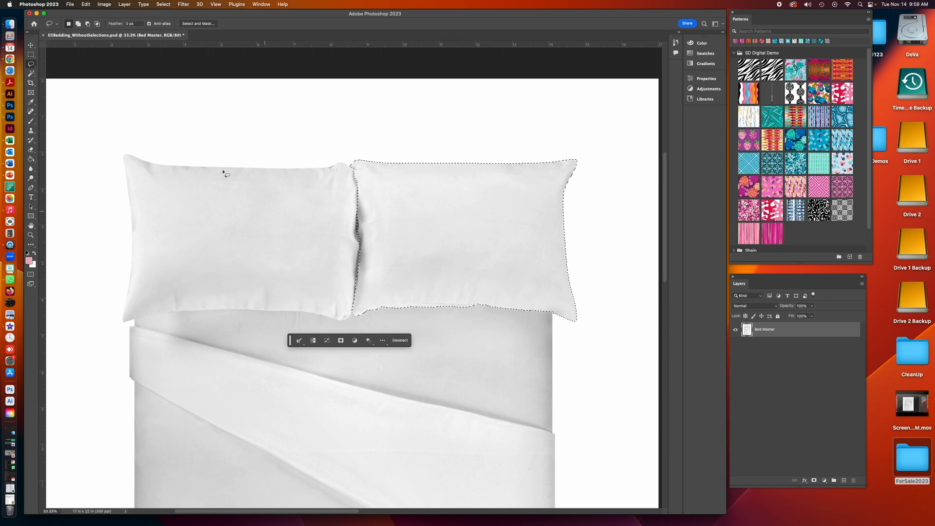
- Save the remaining selection as a new channel named Right Pillow
{"action": "left_click", "coordinate": [163, 4]}
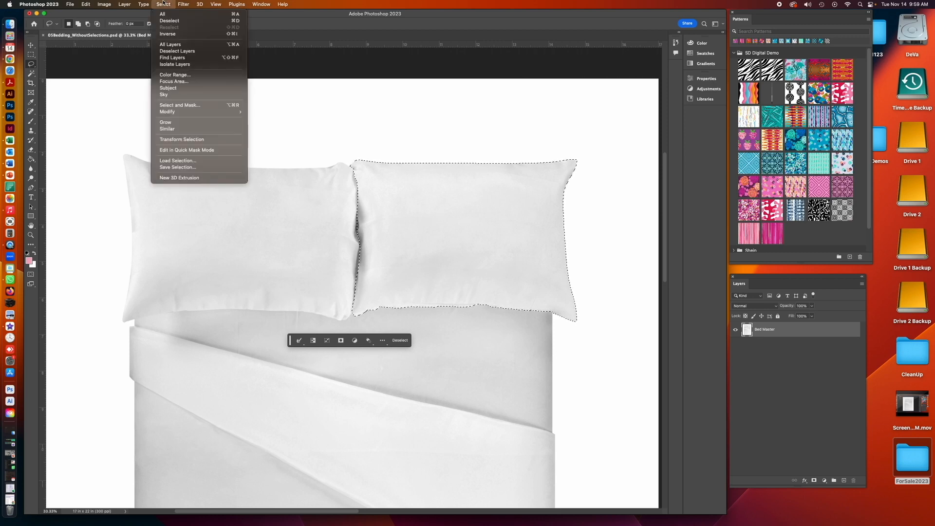
{"action": "left_click", "coordinate": [178, 167]}
{"action": "type", "text": "Right"}
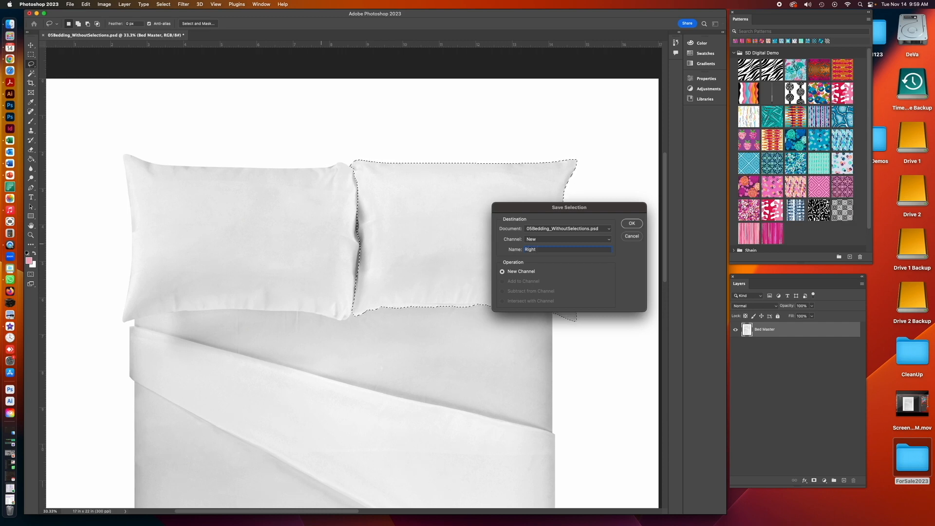
{"action": "type", "text": " Pillow"}
{"action": "scroll", "coordinate": [436, 228], "scroll_direction": "down", "scroll_amount": 3}
{"action": "left_click", "coordinate": [632, 223]}
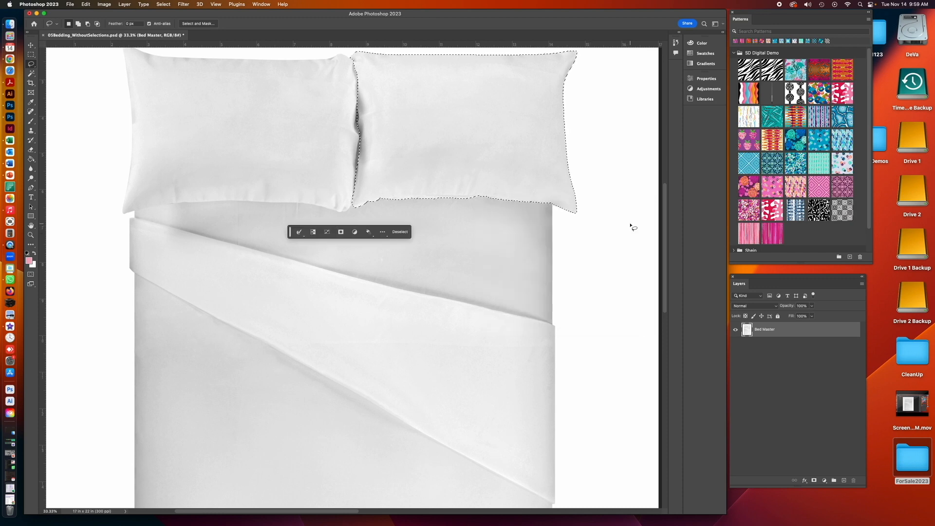
- Deselect and load the Duvet Back channel as a new selection
{"action": "key", "text": "super+minus"}
{"action": "key", "text": "super+minus"}
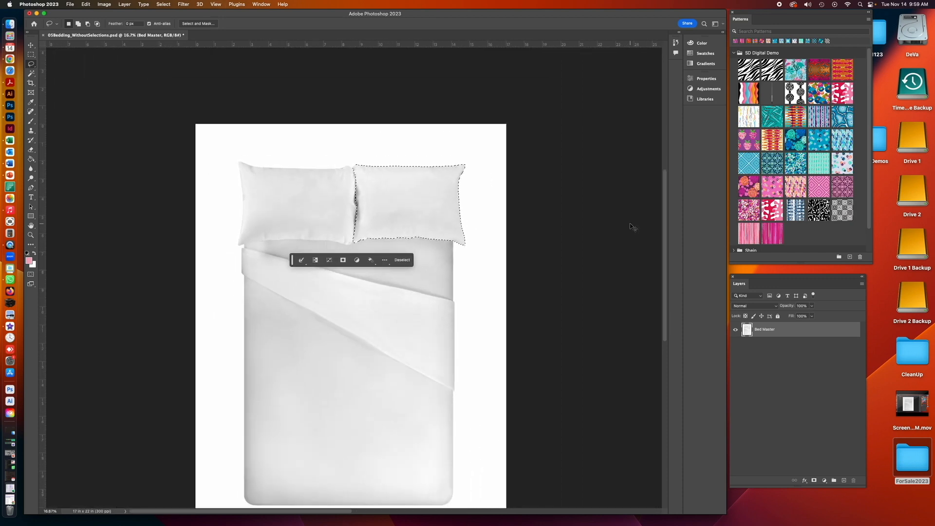
{"action": "key", "text": "super+d"}
{"action": "left_click_drag", "start_coordinate": [664, 278], "coordinate": [662, 309]}
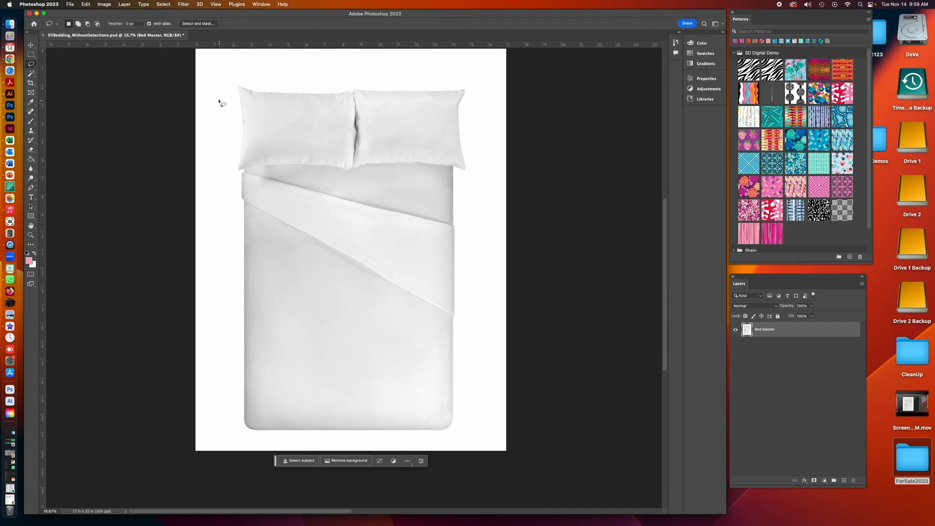
{"action": "left_click", "coordinate": [158, 4]}
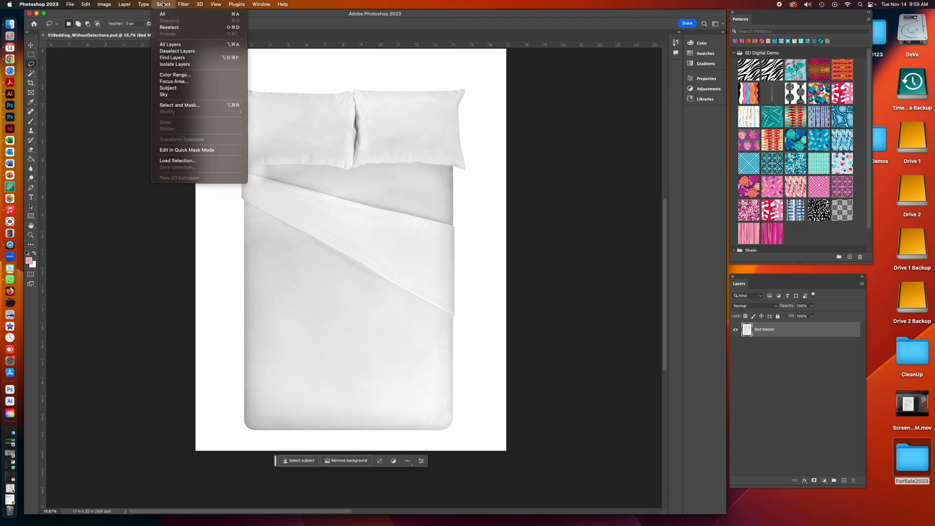
{"action": "left_click", "coordinate": [178, 160]}
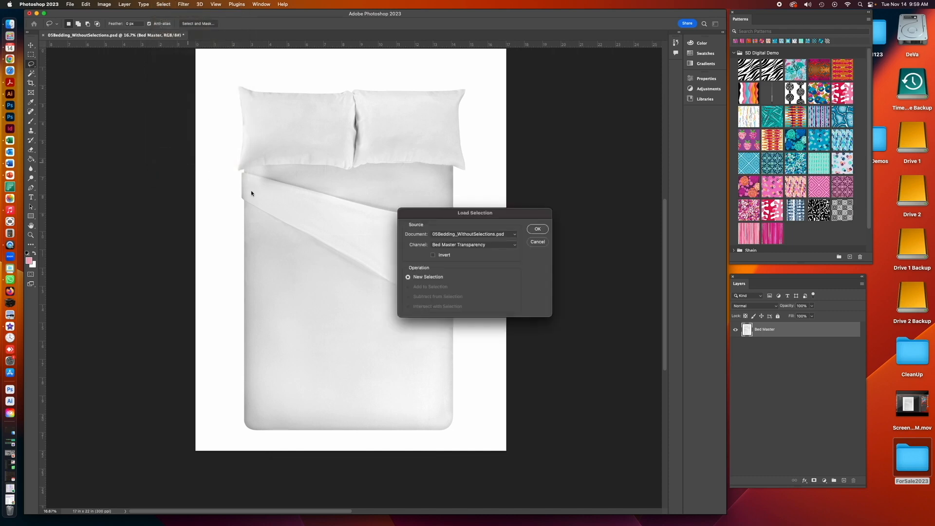
{"action": "left_click", "coordinate": [472, 244]}
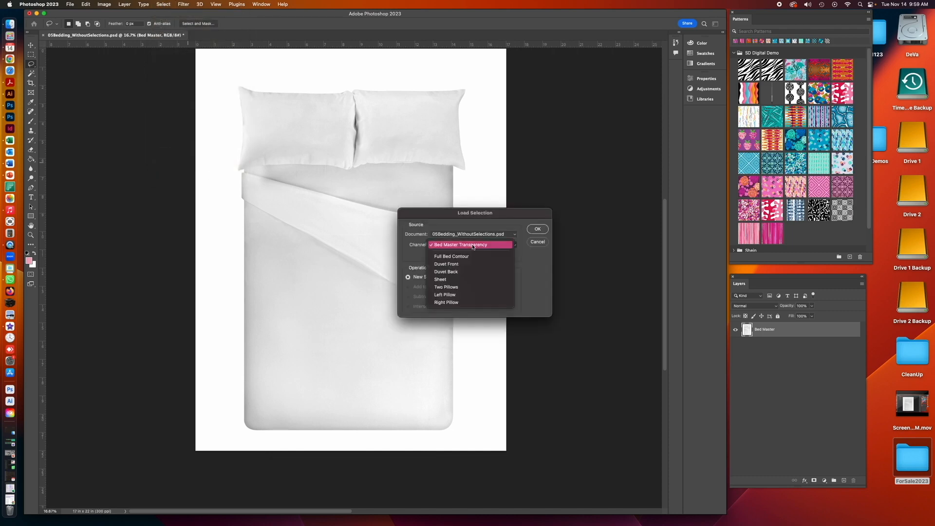
{"action": "left_click", "coordinate": [465, 272]}
{"action": "left_click", "coordinate": [541, 230]}
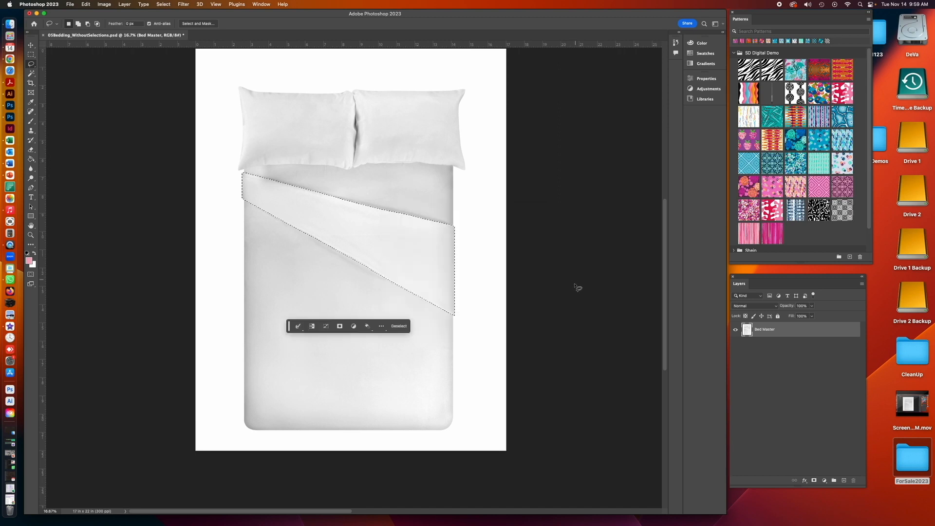
- Zoom in on the lower-right corner of the duvet fold and invert the selection
{"action": "left_click", "coordinate": [31, 235]}
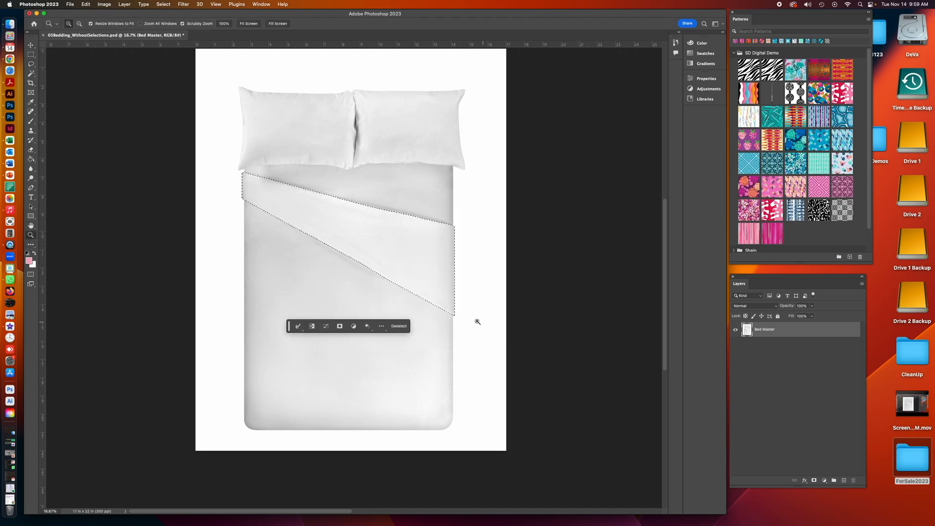
{"action": "left_click", "coordinate": [449, 317]}
{"action": "left_click_drag", "start_coordinate": [450, 317], "coordinate": [453, 316]}
{"action": "left_click", "coordinate": [454, 317]}
{"action": "left_click", "coordinate": [453, 317]}
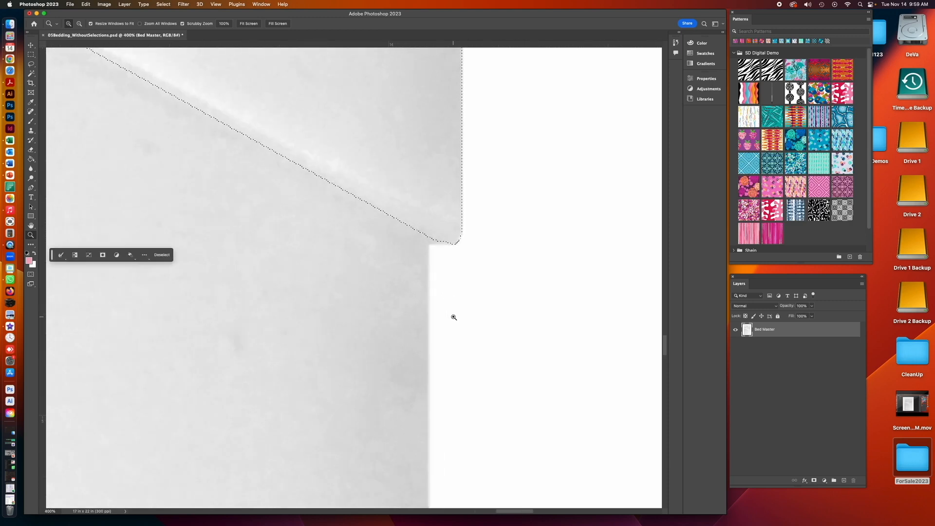
{"action": "left_click", "coordinate": [453, 307]}
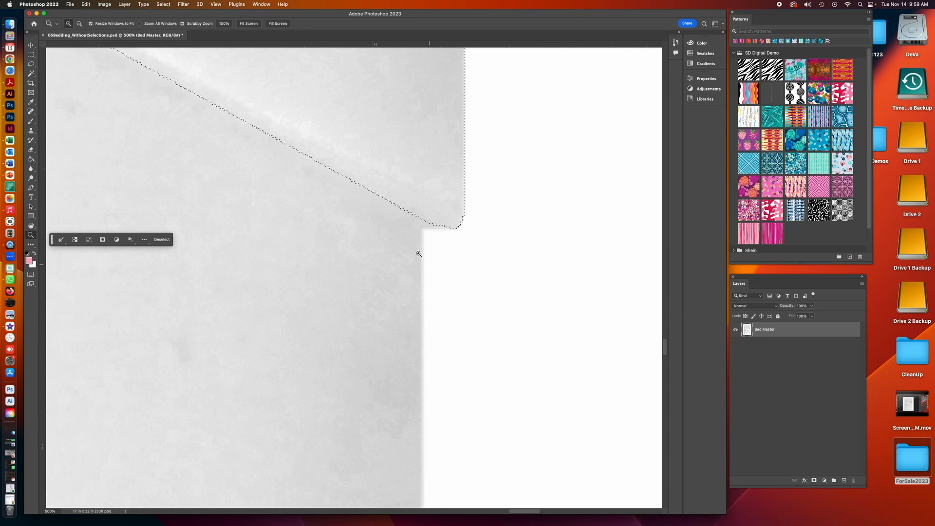
{"action": "left_click", "coordinate": [163, 4]}
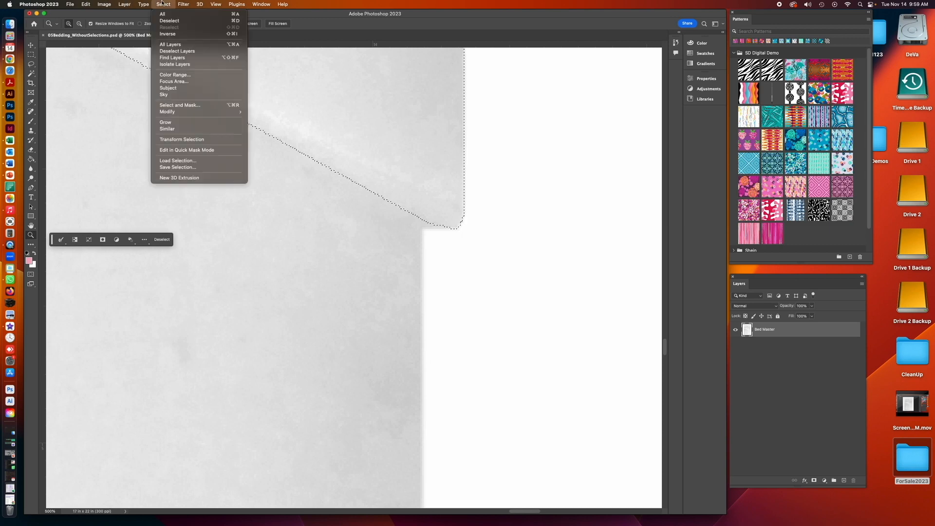
{"action": "left_click", "coordinate": [163, 34]}
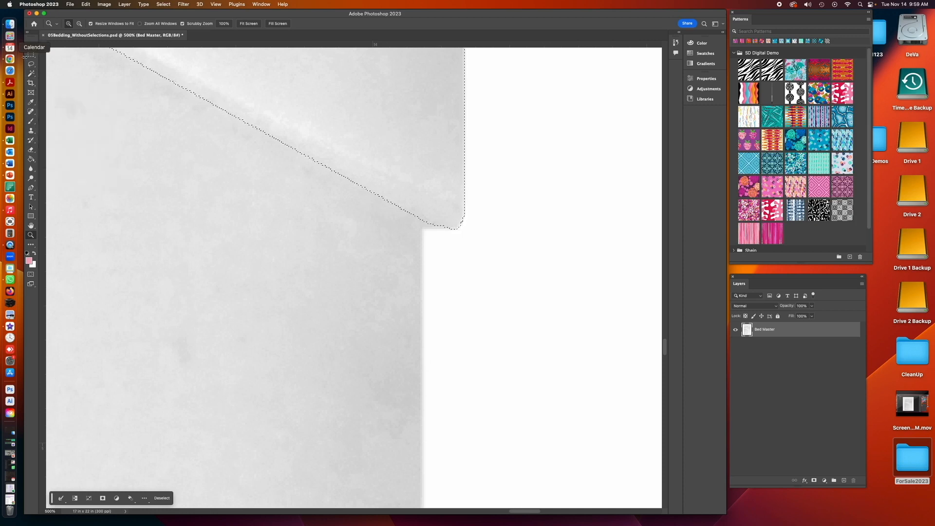
- Retouch the area just below the fold's corner with the Clone Stamp tool using an 11 px soft brush
{"action": "left_click", "coordinate": [32, 131]}
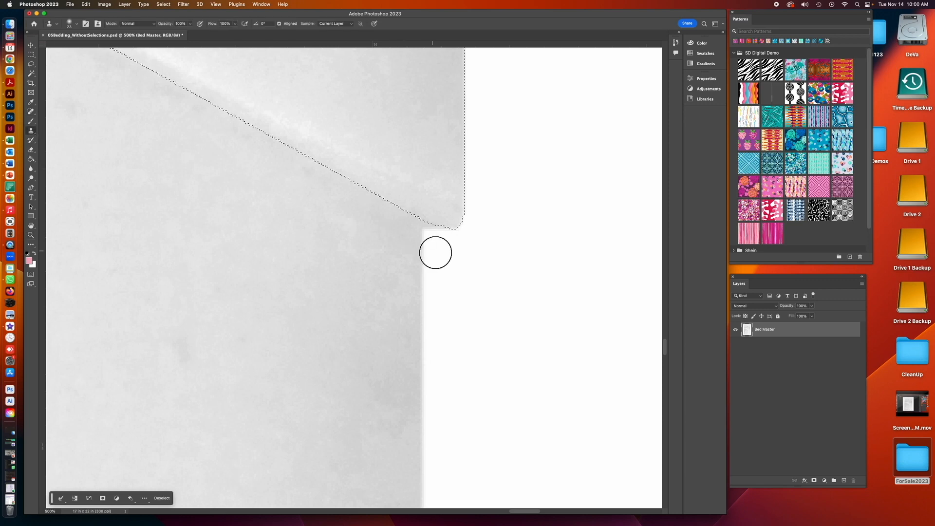
{"action": "left_click", "coordinate": [77, 24]}
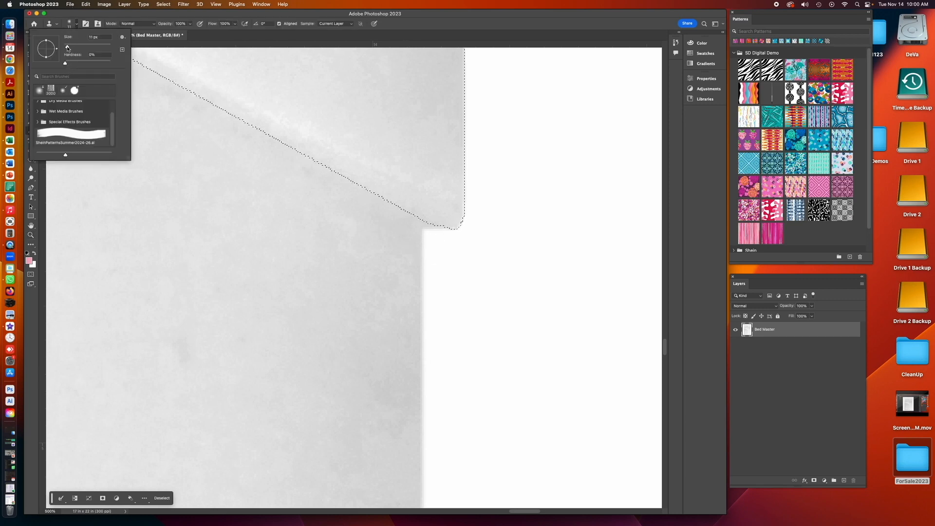
{"action": "key", "text": "Return"}
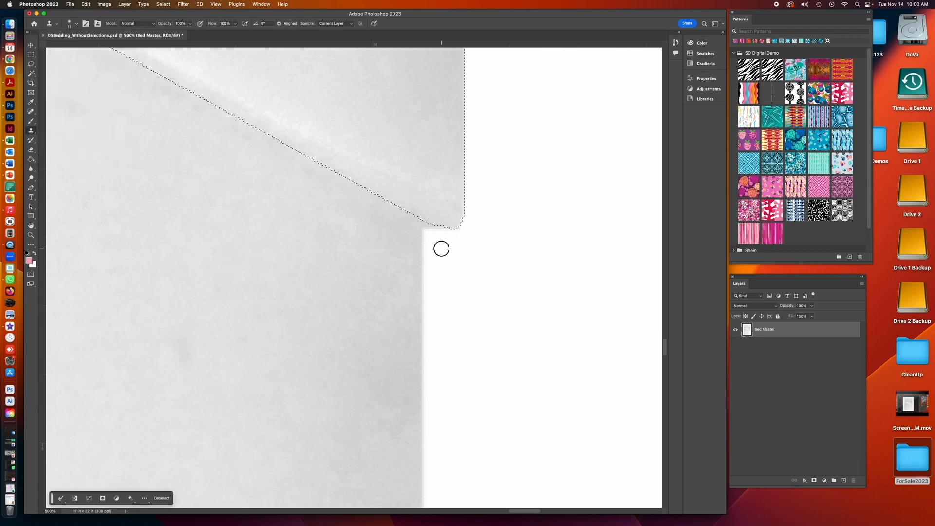
{"action": "left_click", "coordinate": [451, 251], "text": "alt"}
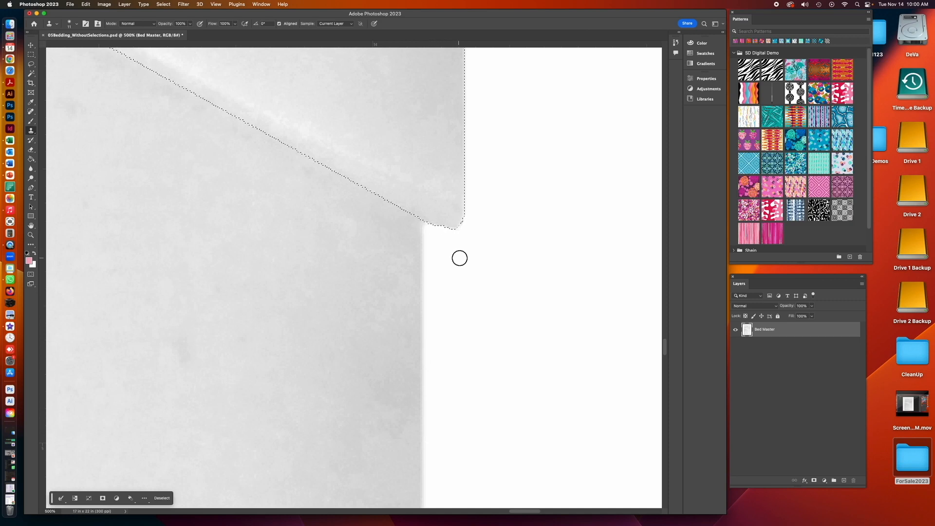
{"action": "left_click", "coordinate": [397, 237], "text": "alt"}
{"action": "left_click", "coordinate": [466, 251], "text": "alt"}
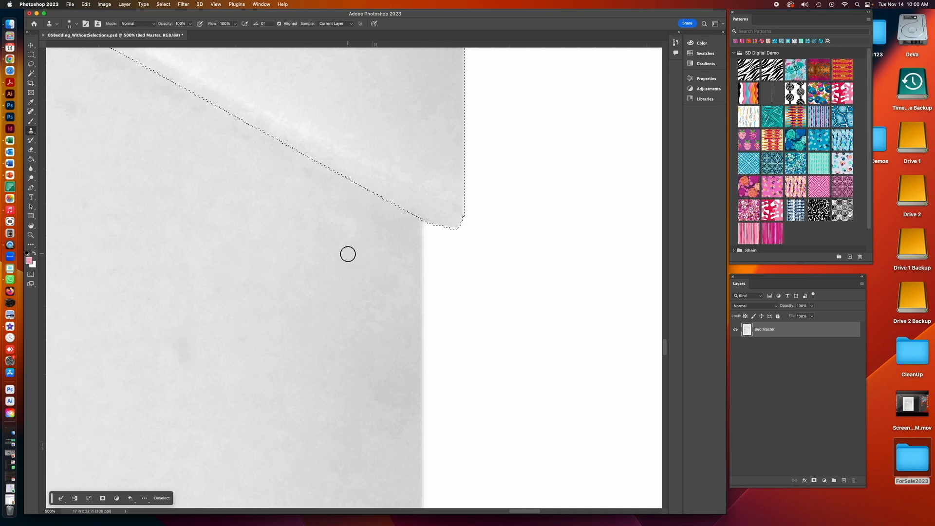
{"action": "key", "text": "super+minus"}
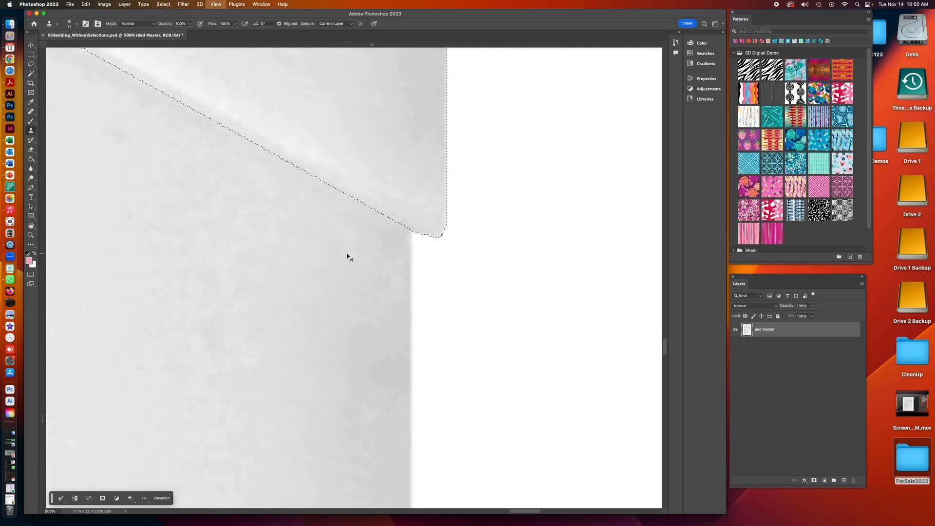
{"action": "key", "text": "super+minus"}
{"action": "key", "text": "super+minus"}
{"action": "key", "text": "super+minus"}
{"action": "key", "text": "super+minus"}
{"action": "key", "text": "super+minus"}
{"action": "key", "text": "super+minus"}
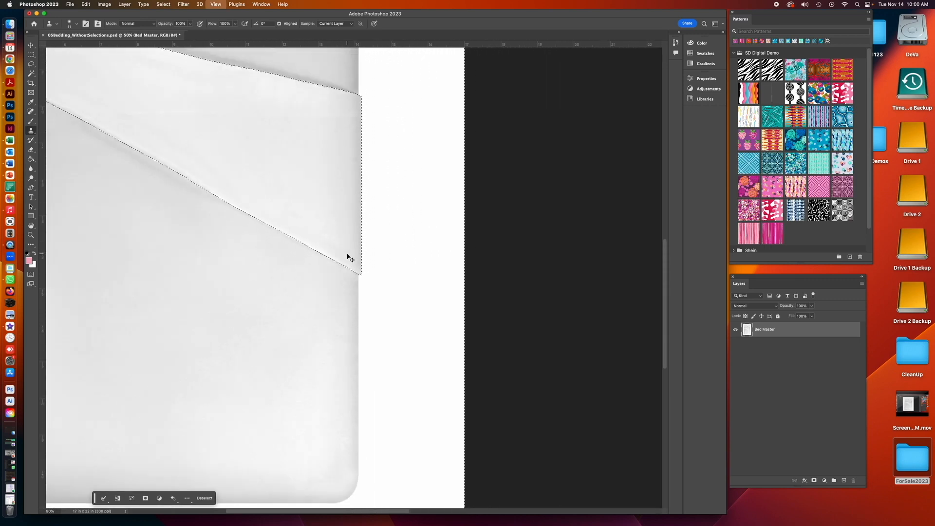
{"action": "key", "text": "super+minus"}
{"action": "key", "text": "super+minus"}
{"action": "key", "text": "super+minus"}
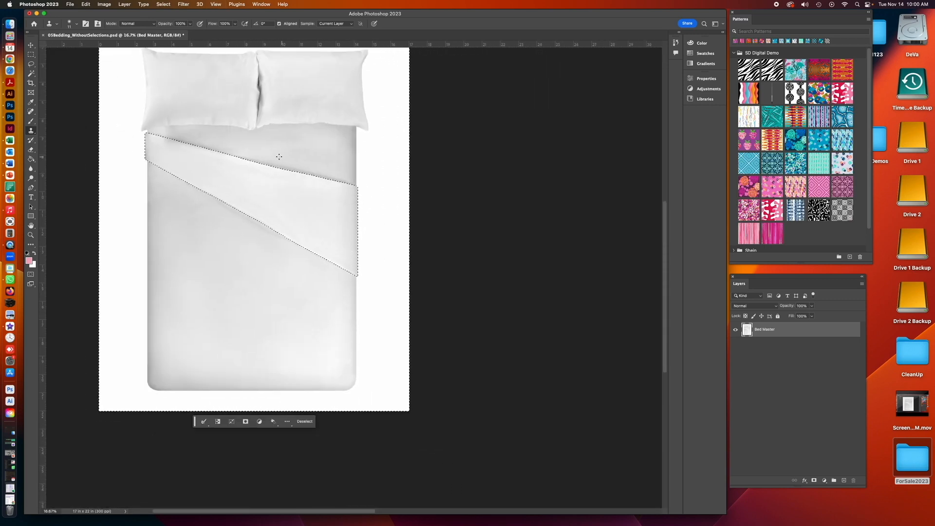
- Deselect and load the Duvet Front channel as a new selection
{"action": "key", "text": "super+d"}
{"action": "left_click", "coordinate": [163, 4]}
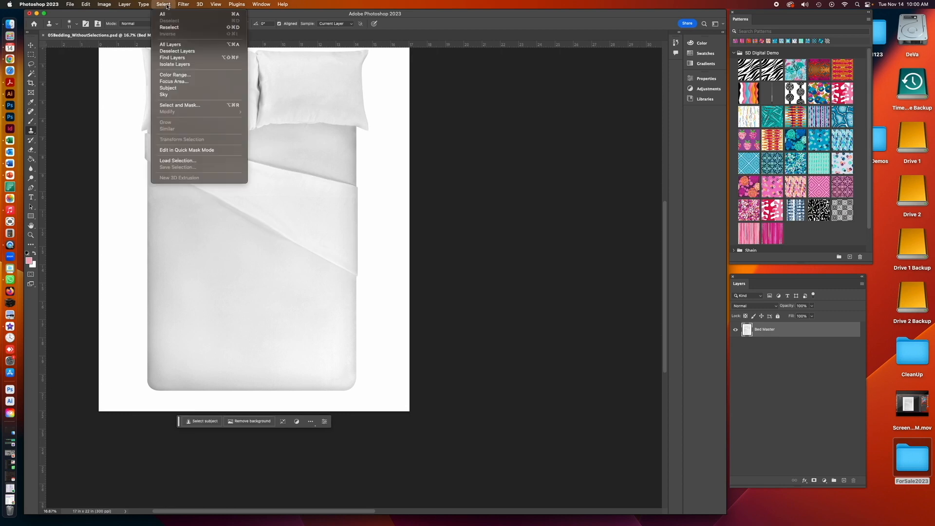
{"action": "left_click", "coordinate": [178, 160]}
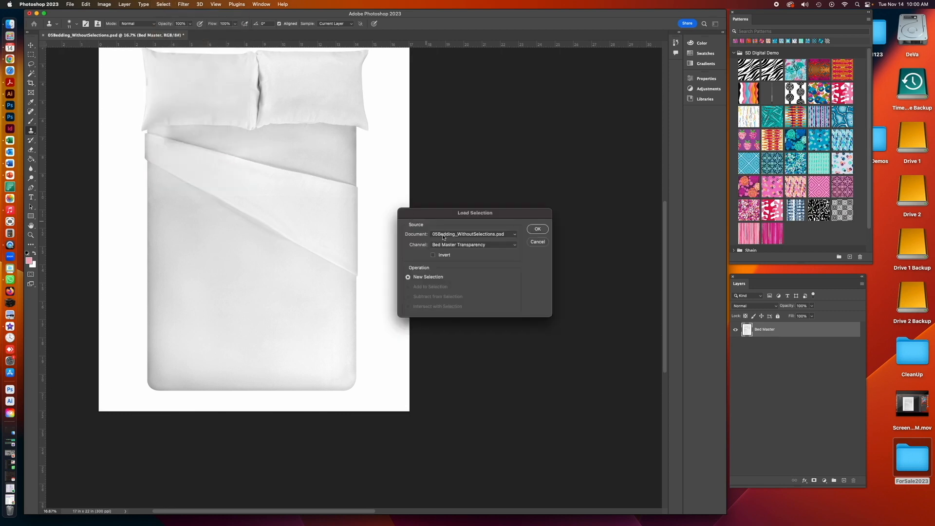
{"action": "left_click", "coordinate": [476, 245]}
{"action": "left_click", "coordinate": [467, 263]}
{"action": "left_click", "coordinate": [536, 230]}
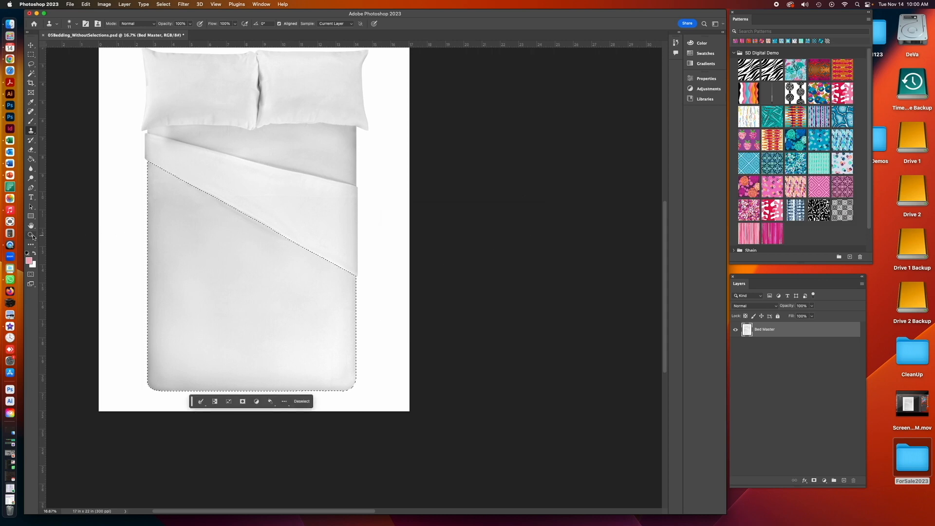
- Zoom in to inspect the duvet front selection at the fold's lower-right corner
{"action": "key", "text": "z"}
{"action": "left_click", "coordinate": [356, 279]}
{"action": "left_click_drag", "start_coordinate": [358, 280], "coordinate": [359, 277]}
{"action": "left_click", "coordinate": [358, 277]}
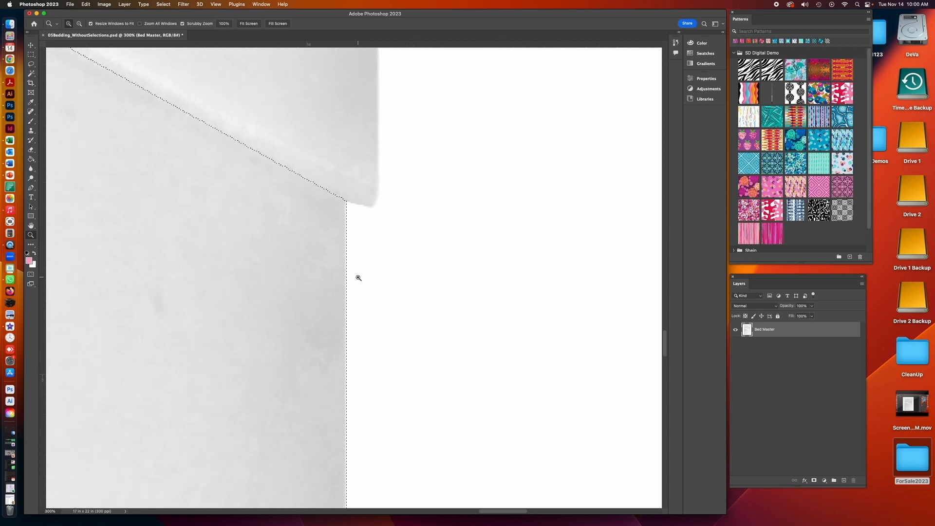
{"action": "key", "text": "super+minus"}
{"action": "key", "text": "super+minus"}
{"action": "key", "text": "super+minus"}
{"action": "key", "text": "super+minus"}
{"action": "key", "text": "super+minus"}
{"action": "key", "text": "super+minus"}
{"action": "key", "text": "super+minus"}
{"action": "key", "text": "super+minus"}
{"action": "key", "text": "super+minus"}
{"action": "key", "text": "super+minus"}
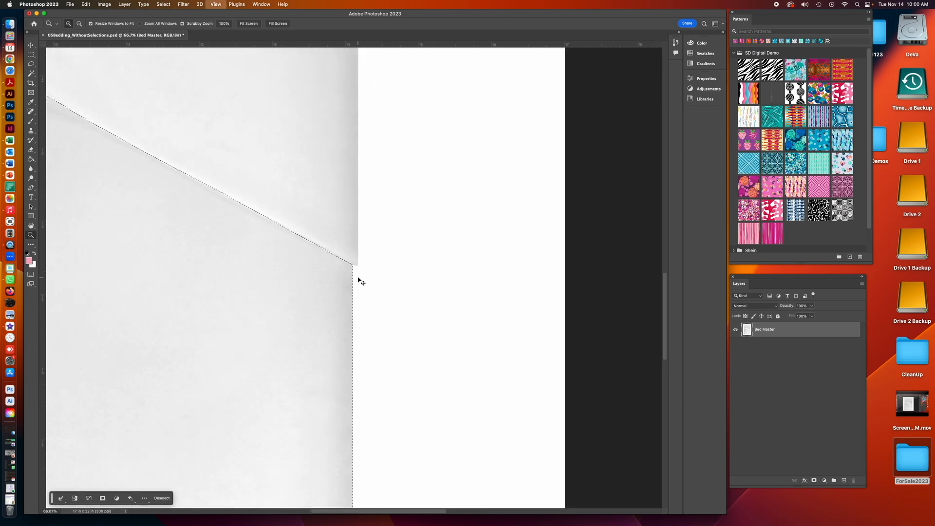
{"action": "left_click_drag", "start_coordinate": [421, 267], "coordinate": [454, 328]}
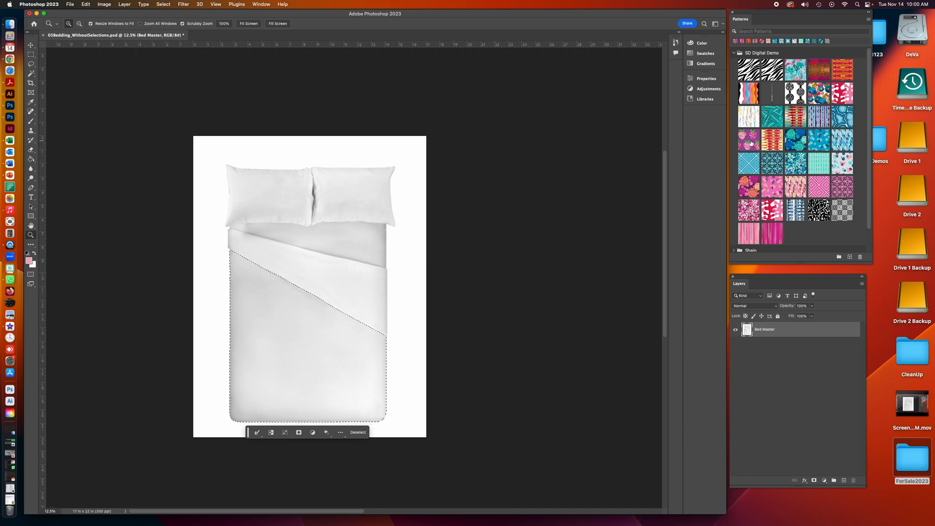
- Create a Pattern Fill layer from the duvet front selection using the purple strawberry pattern
{"action": "left_click", "coordinate": [125, 5]}
{"action": "mouse_move", "coordinate": [146, 92]}
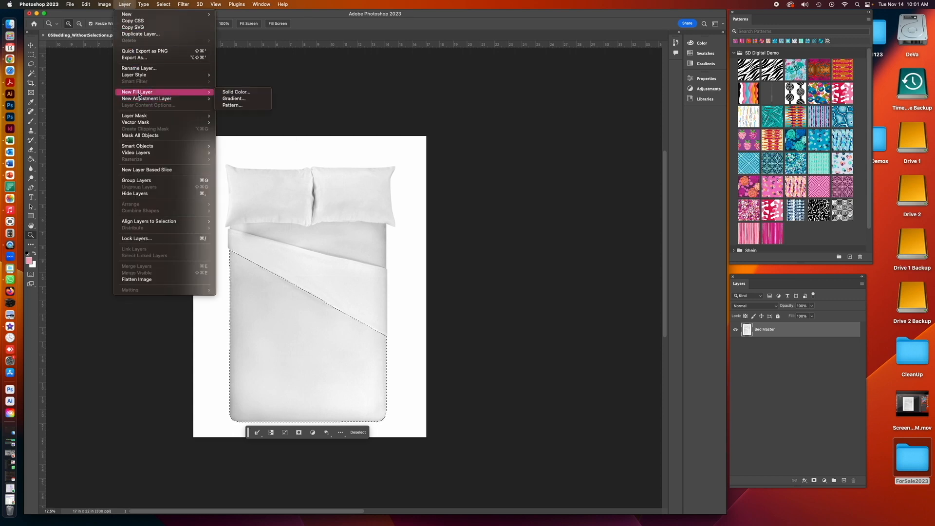
{"action": "left_click", "coordinate": [237, 106]}
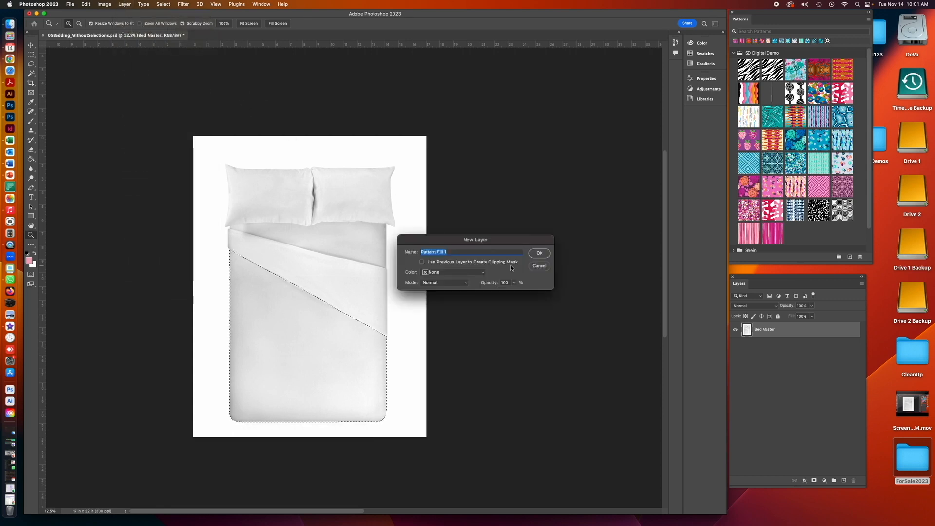
{"action": "left_click", "coordinate": [539, 253]}
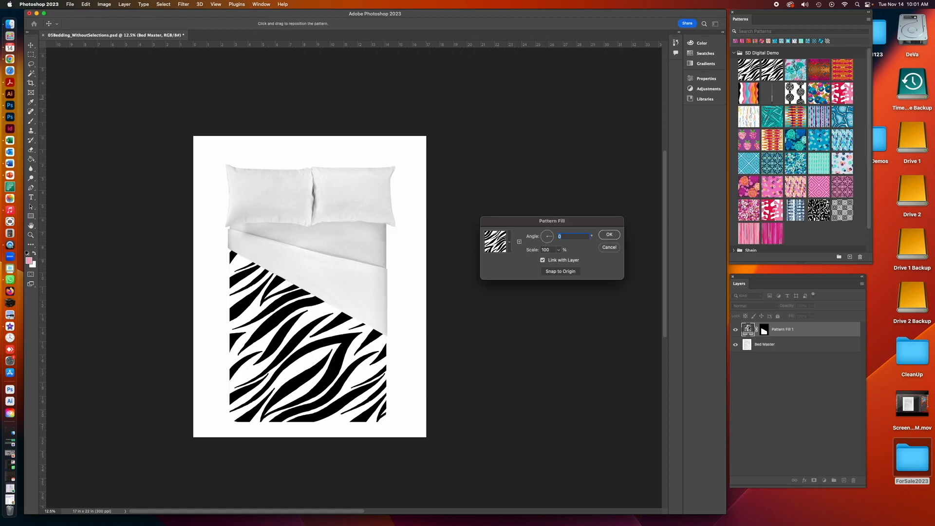
{"action": "left_click", "coordinate": [510, 244]}
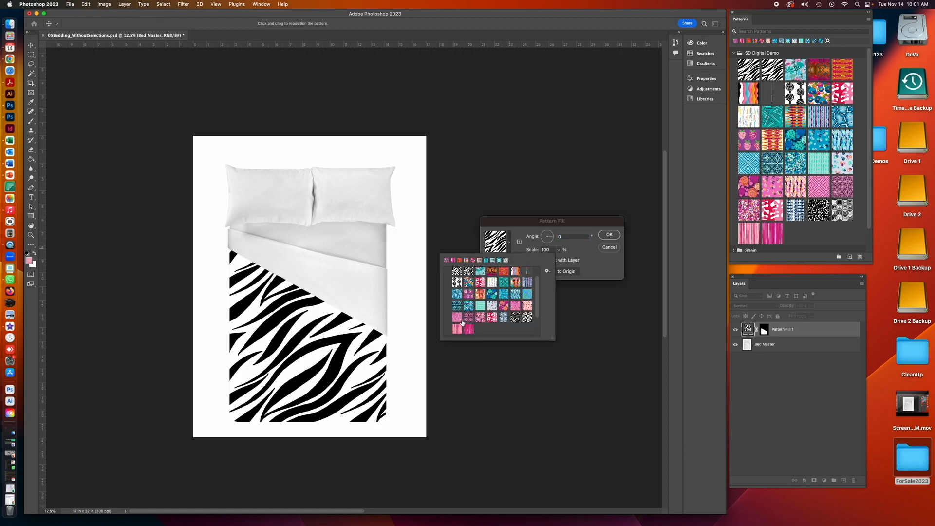
{"action": "left_click", "coordinate": [468, 294]}
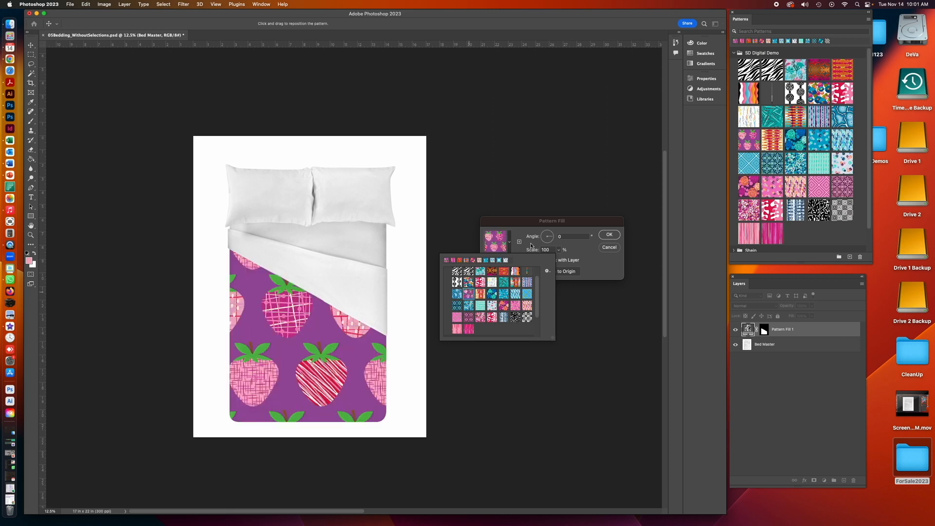
- Set the strawberry pattern's scale to 50% and confirm the Pattern Fill
{"action": "left_click", "coordinate": [518, 234]}
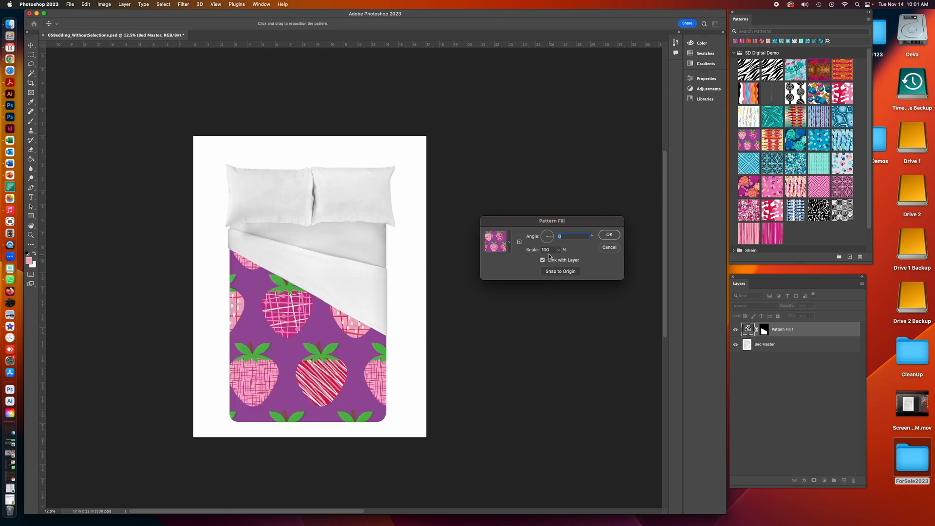
{"action": "left_click_drag", "start_coordinate": [547, 250], "coordinate": [537, 252]}
{"action": "type", "text": "50"}
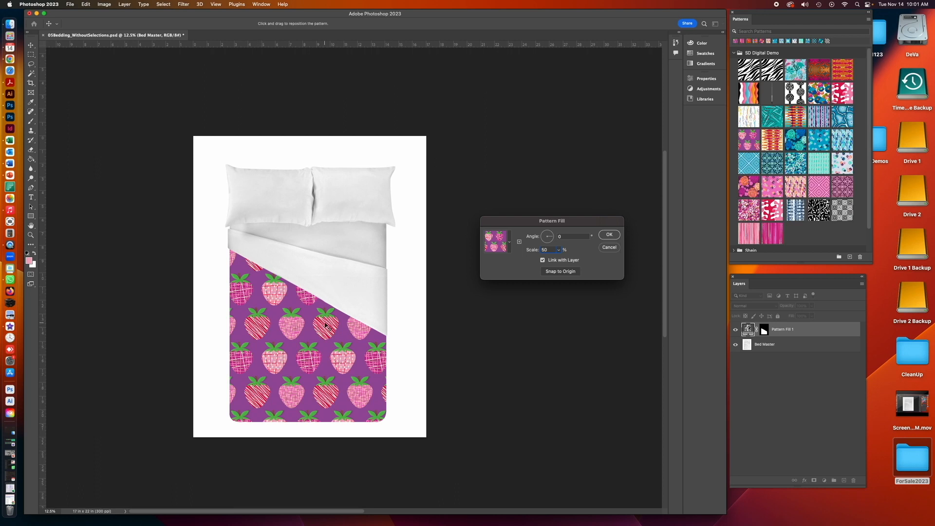
{"action": "left_click", "coordinate": [609, 235]}
- Shift the strawberry pattern slightly within the duvet front with the Move tool
{"action": "key", "text": "z"}
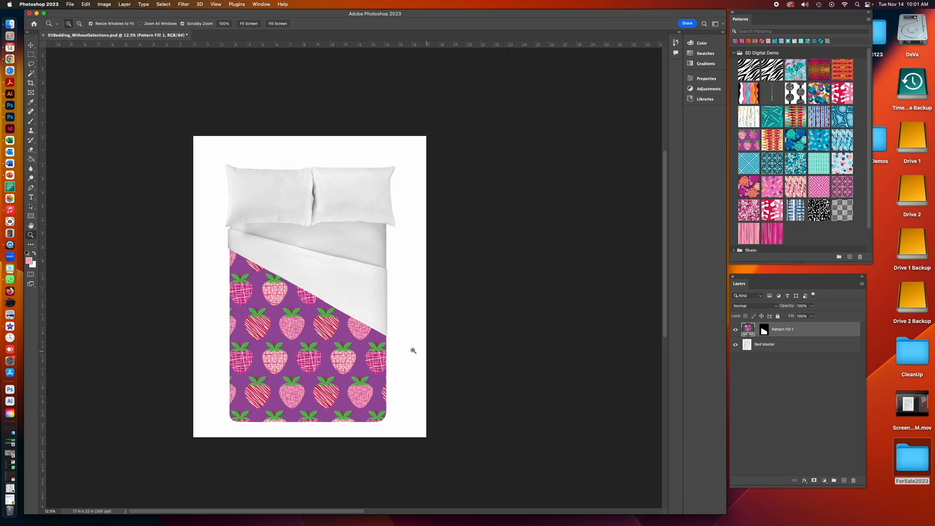
{"action": "left_click", "coordinate": [30, 46]}
{"action": "left_click_drag", "start_coordinate": [285, 323], "coordinate": [279, 322]}
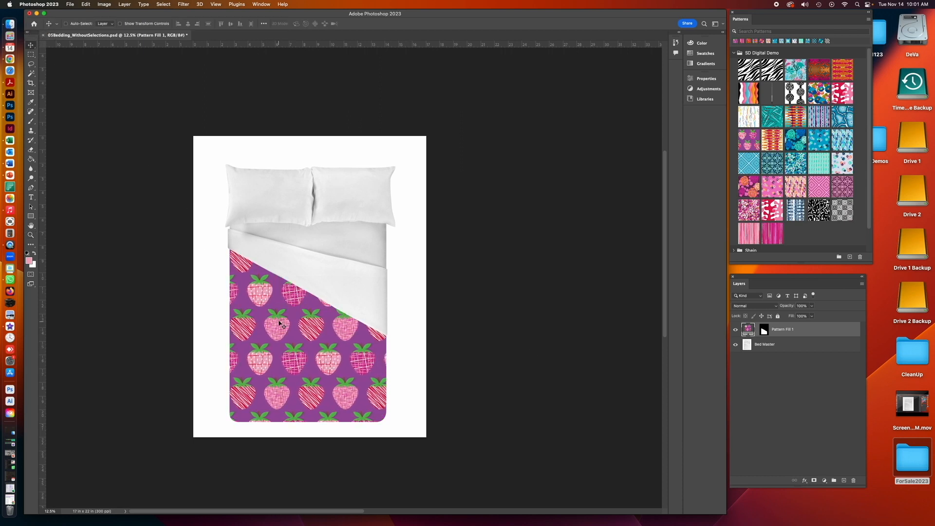
- Add three vertical guides across the bed from the ruler
{"action": "left_click_drag", "start_coordinate": [43, 267], "coordinate": [309, 278]}
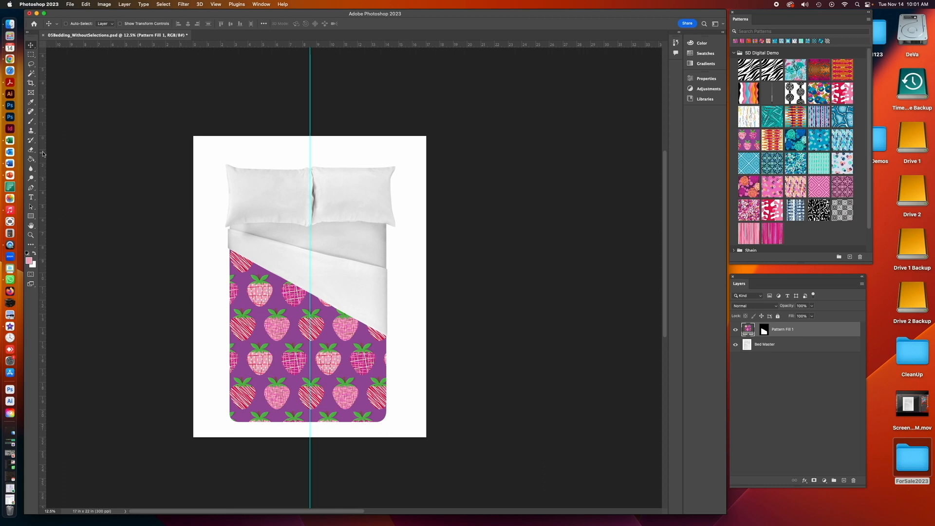
{"action": "left_click_drag", "start_coordinate": [43, 161], "coordinate": [270, 187]}
{"action": "left_click_drag", "start_coordinate": [43, 259], "coordinate": [352, 271]}
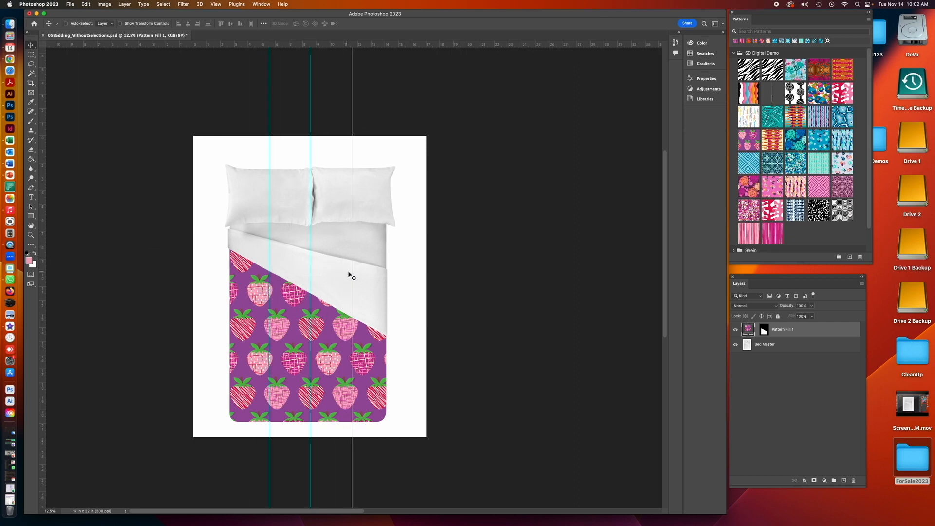
- Adjust the strawberry pattern's scale in the Pattern Fill settings and reposition the pattern on the duvet
{"action": "double_click", "coordinate": [748, 329]}
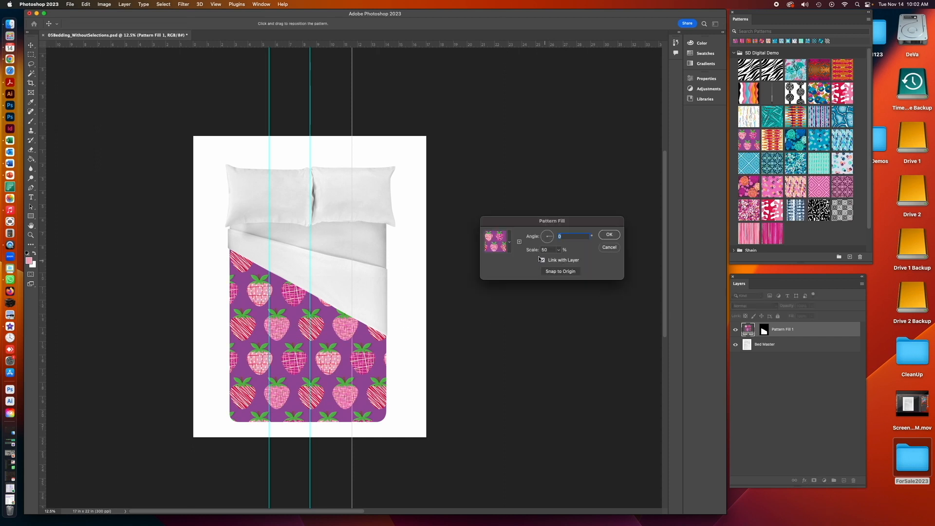
{"action": "left_click", "coordinate": [558, 249]}
{"action": "left_click_drag", "start_coordinate": [560, 259], "coordinate": [558, 258]}
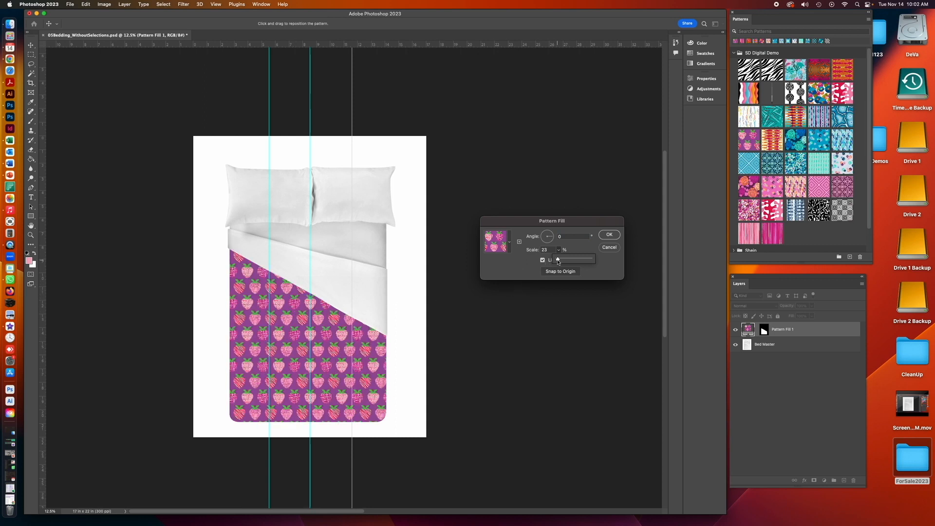
{"action": "left_click_drag", "start_coordinate": [557, 260], "coordinate": [559, 261]}
{"action": "left_click", "coordinate": [609, 234]}
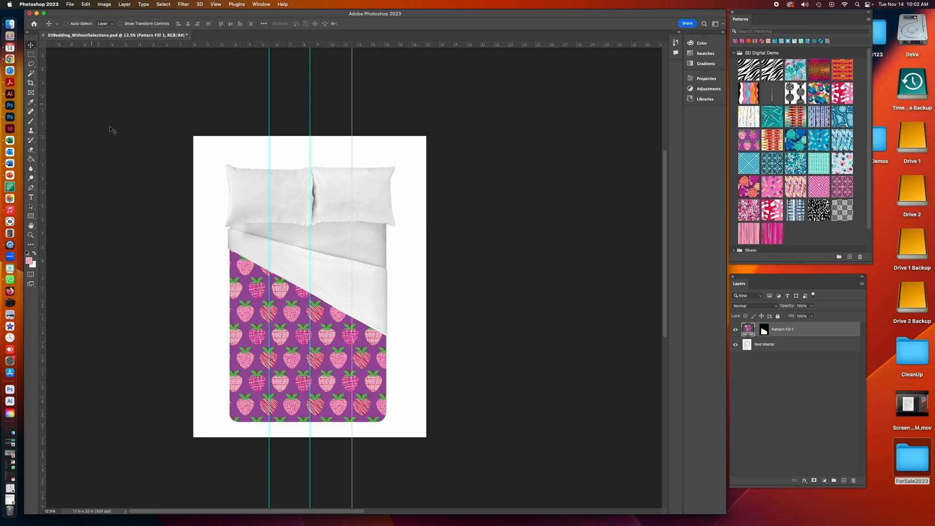
{"action": "left_click_drag", "start_coordinate": [301, 348], "coordinate": [343, 358]}
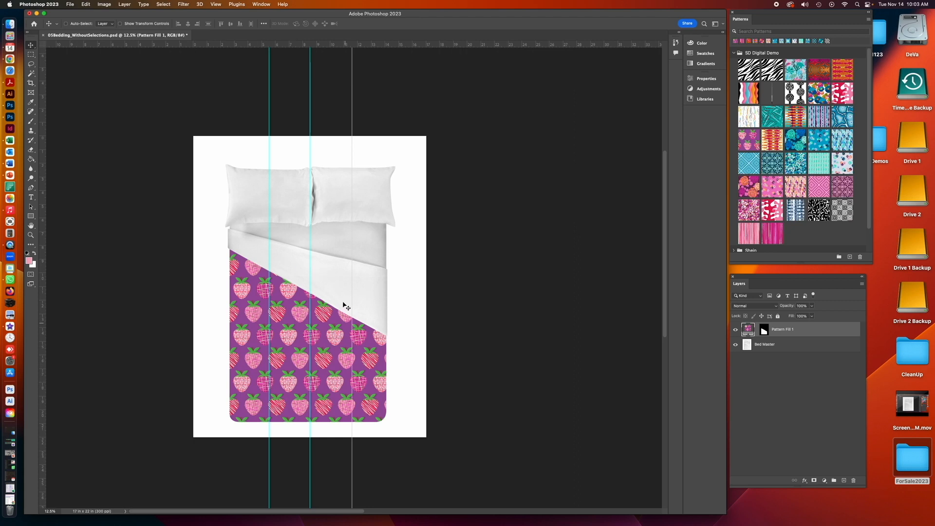
- Hide the guides
{"action": "scroll", "coordinate": [341, 292], "scroll_direction": "right", "scroll_amount": 5}
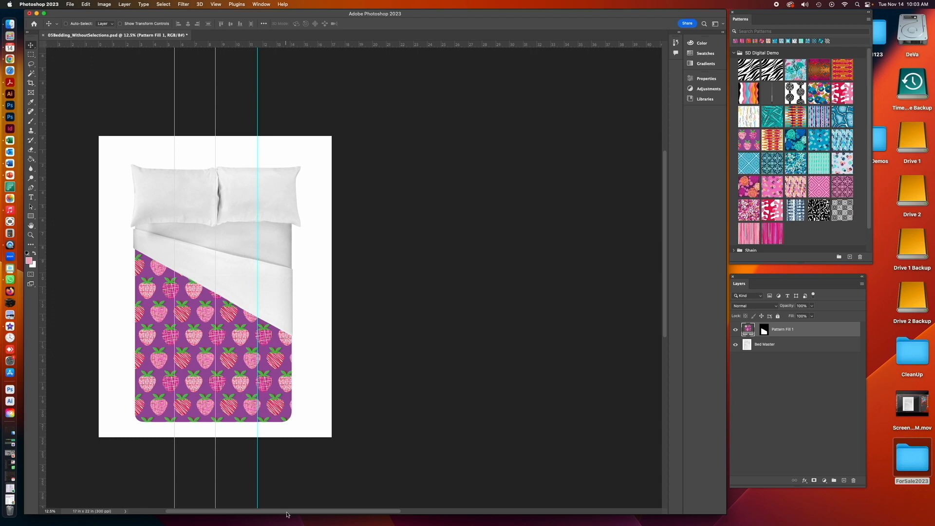
{"action": "scroll", "coordinate": [287, 512], "scroll_direction": "left", "scroll_amount": 10}
{"action": "left_click_drag", "start_coordinate": [312, 515], "coordinate": [442, 513]}
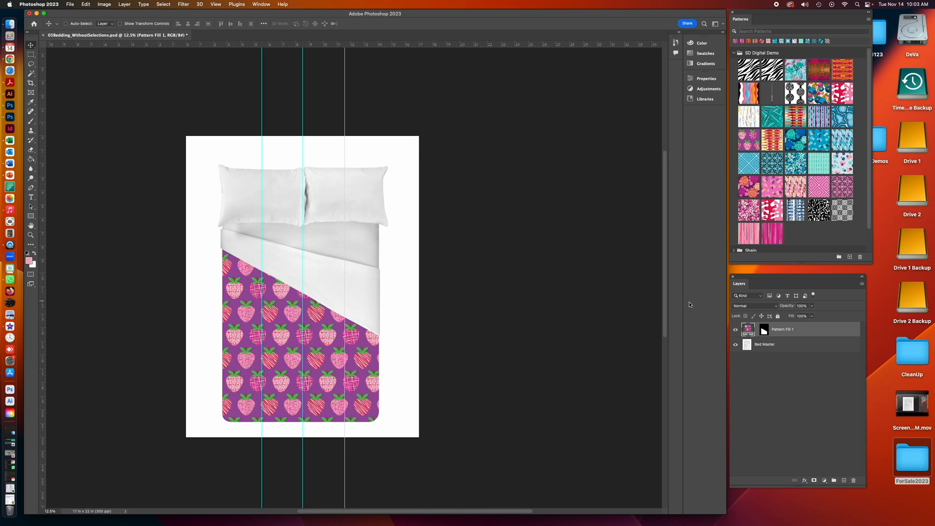
{"action": "left_click_drag", "start_coordinate": [665, 322], "coordinate": [665, 371]}
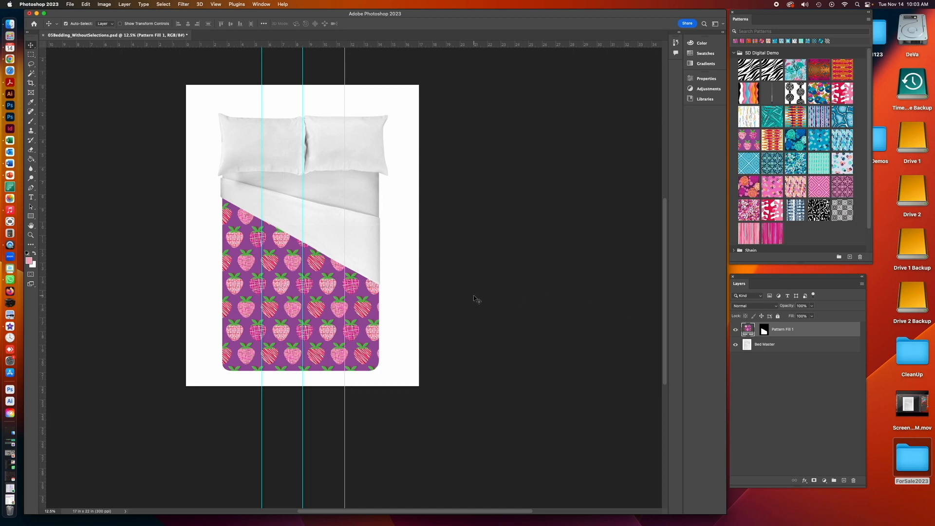
{"action": "key", "text": "super+semicolon"}
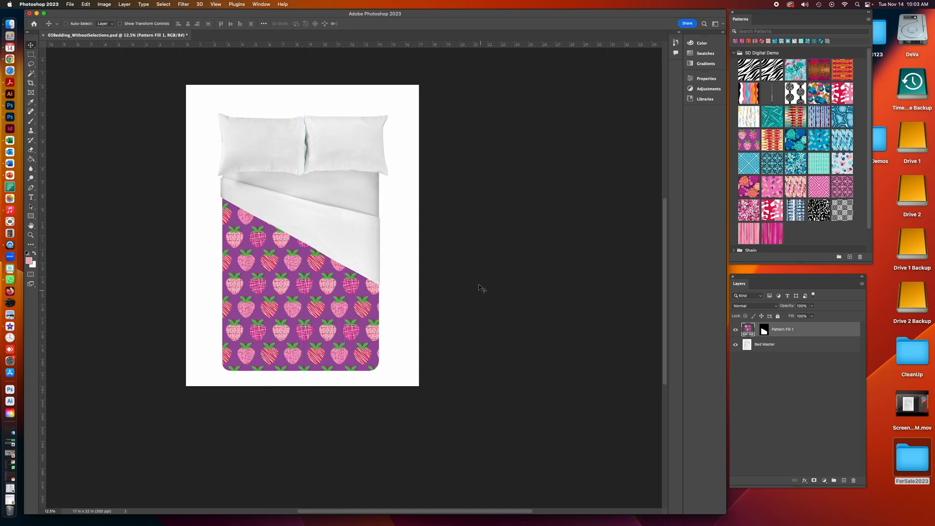
{"action": "left_click", "coordinate": [216, 5]}
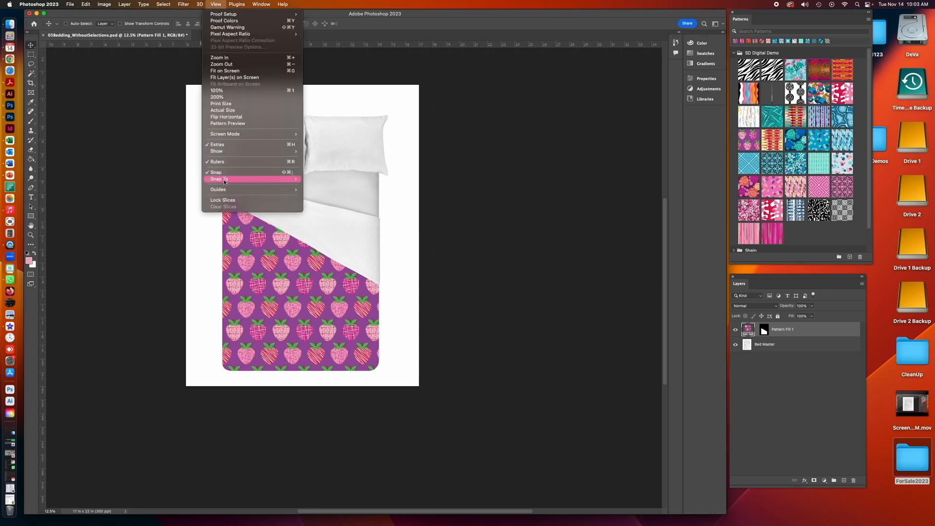
{"action": "mouse_move", "coordinate": [223, 191]}
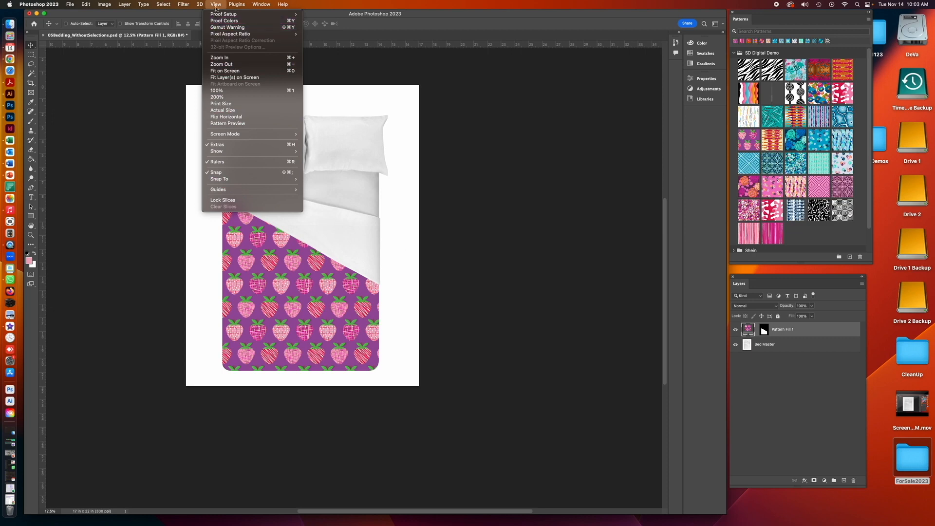
{"action": "left_click", "coordinate": [215, 4]}
- Load the Duvet Back channel as a new selection
{"action": "left_click", "coordinate": [30, 236]}
{"action": "left_click", "coordinate": [298, 311]}
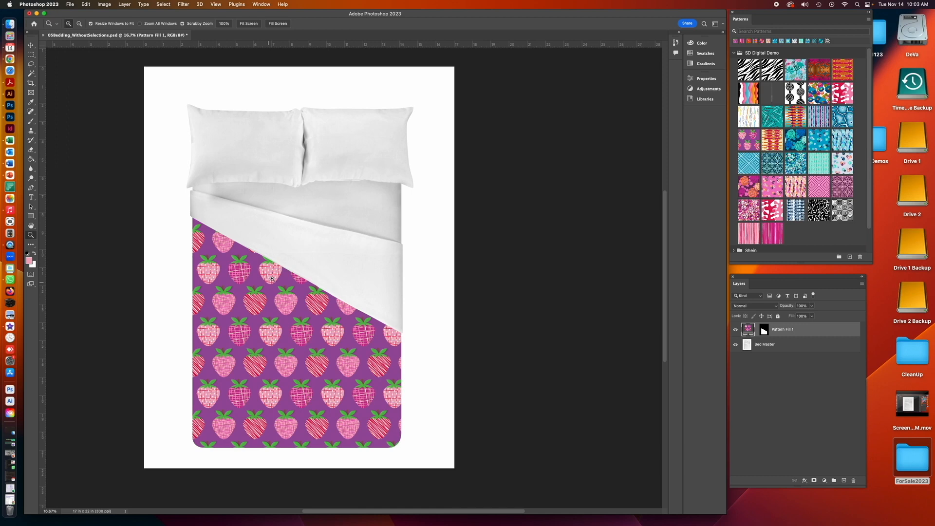
{"action": "left_click", "coordinate": [160, 4]}
{"action": "left_click", "coordinate": [164, 162]}
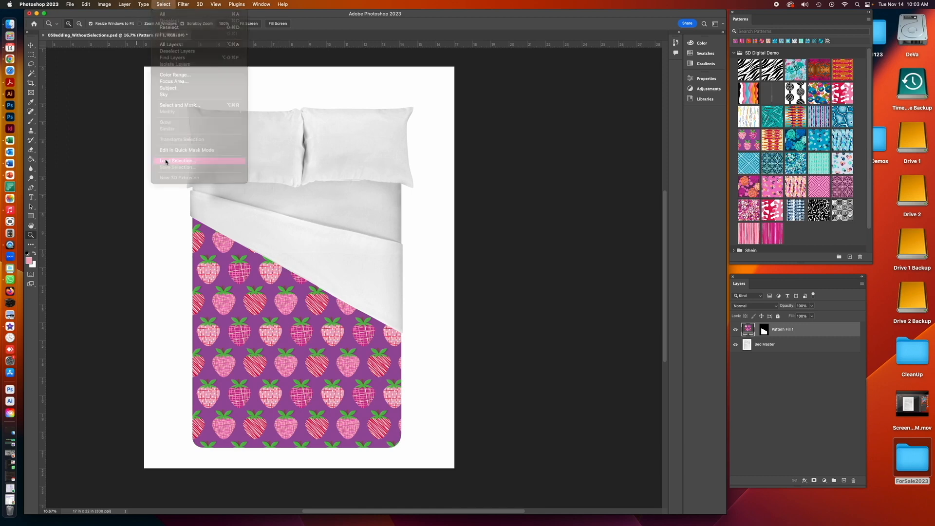
{"action": "left_click", "coordinate": [468, 246]}
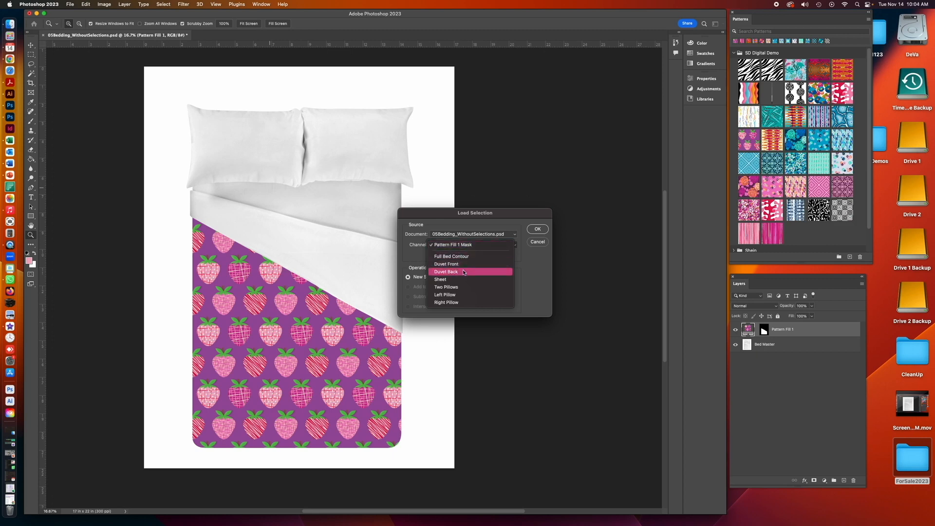
{"action": "left_click", "coordinate": [463, 271]}
{"action": "left_click", "coordinate": [537, 229]}
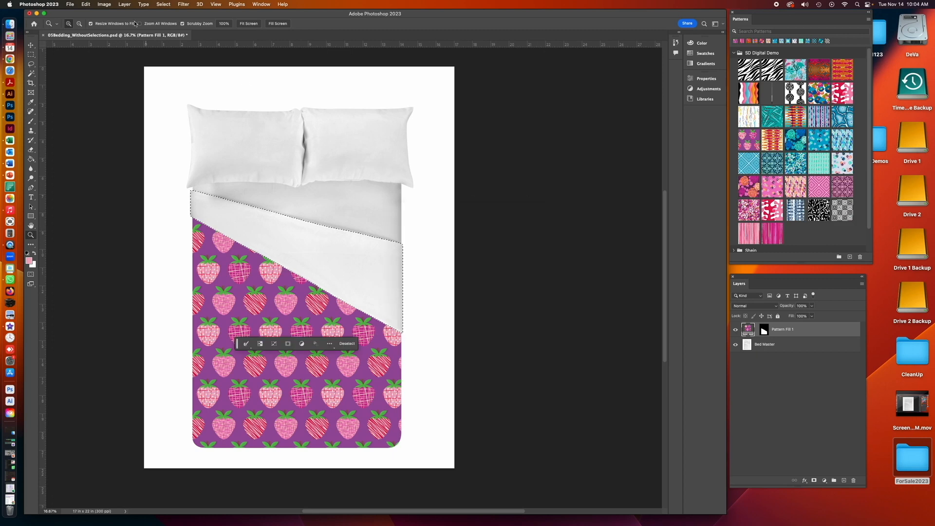
- Add a pattern fill layer to the duvet back selection using a pink stripe pattern
{"action": "left_click", "coordinate": [133, 4]}
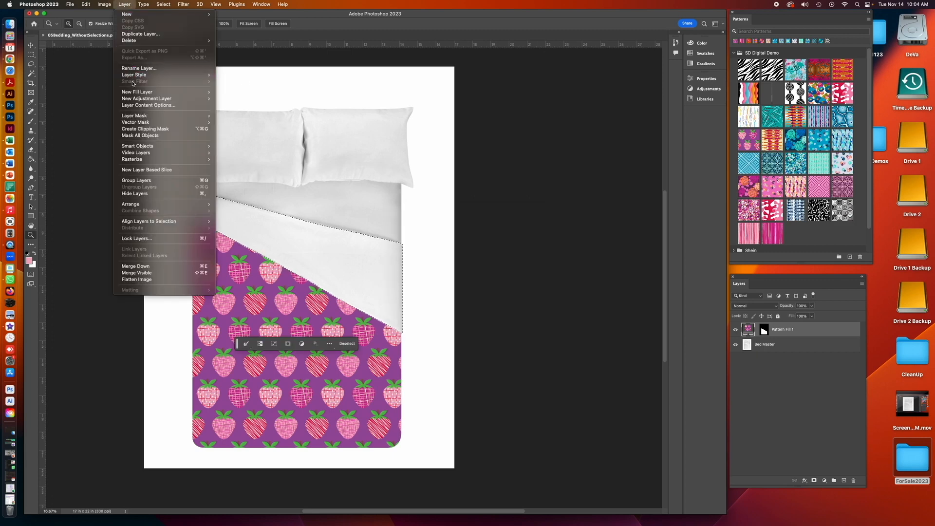
{"action": "mouse_move", "coordinate": [135, 93]}
{"action": "left_click", "coordinate": [249, 104]}
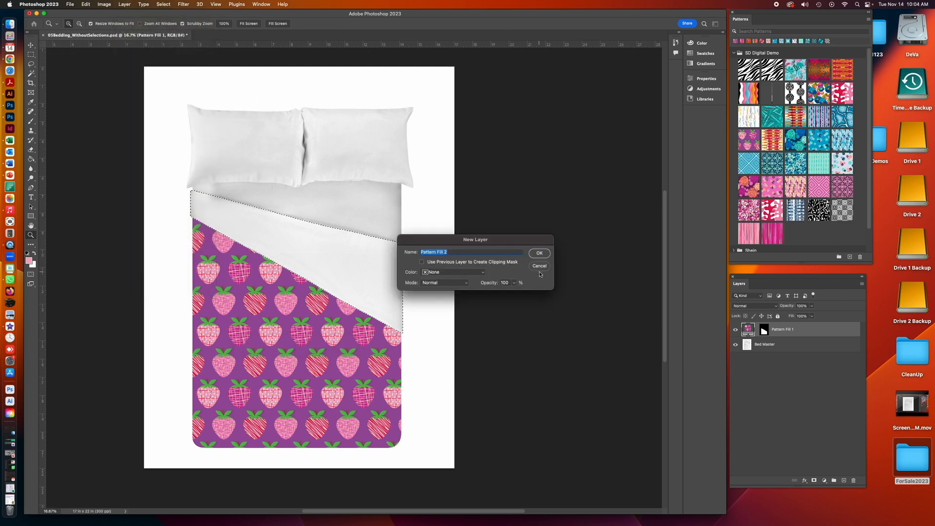
{"action": "left_click", "coordinate": [541, 249]}
{"action": "left_click", "coordinate": [509, 243]}
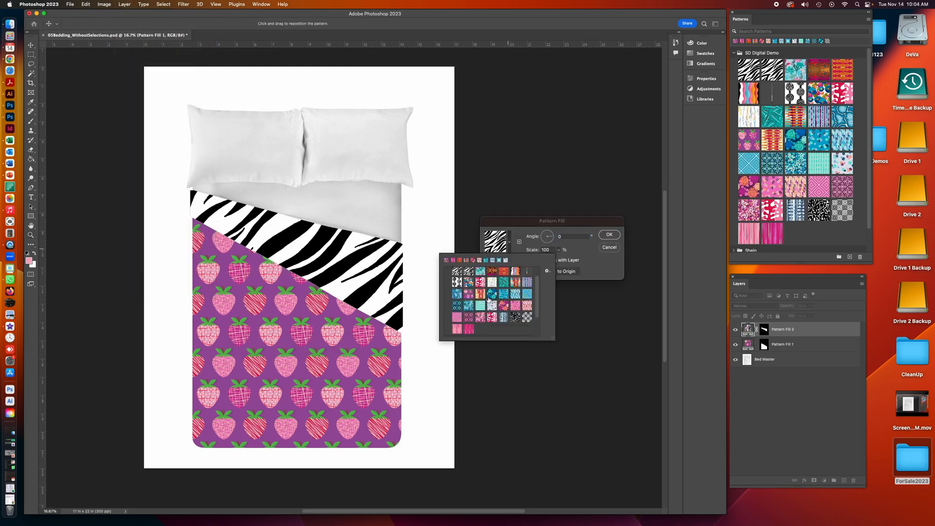
{"action": "left_click", "coordinate": [456, 329]}
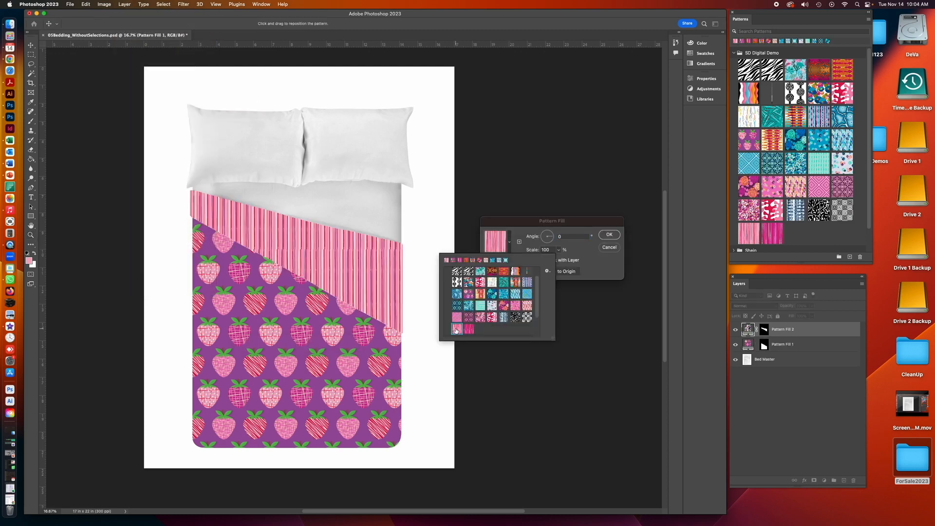
{"action": "left_click", "coordinate": [523, 227]}
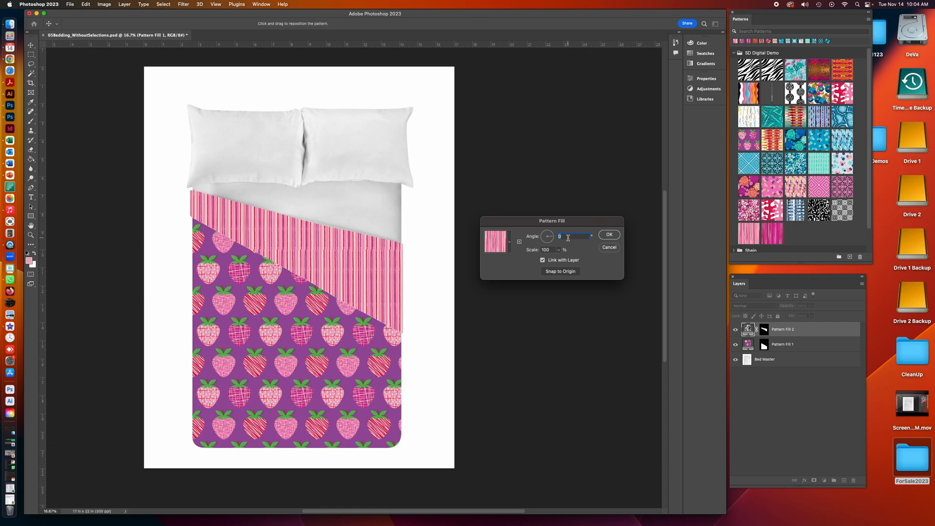
- Set the stripe pattern's angle to -24° and confirm the pattern fill
{"action": "type", "text": "10"}
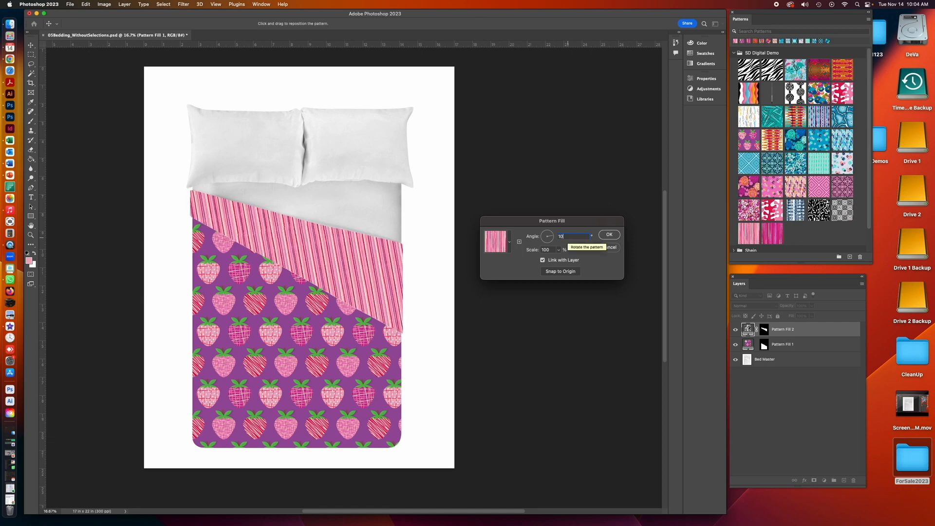
{"action": "key", "text": "Up"}
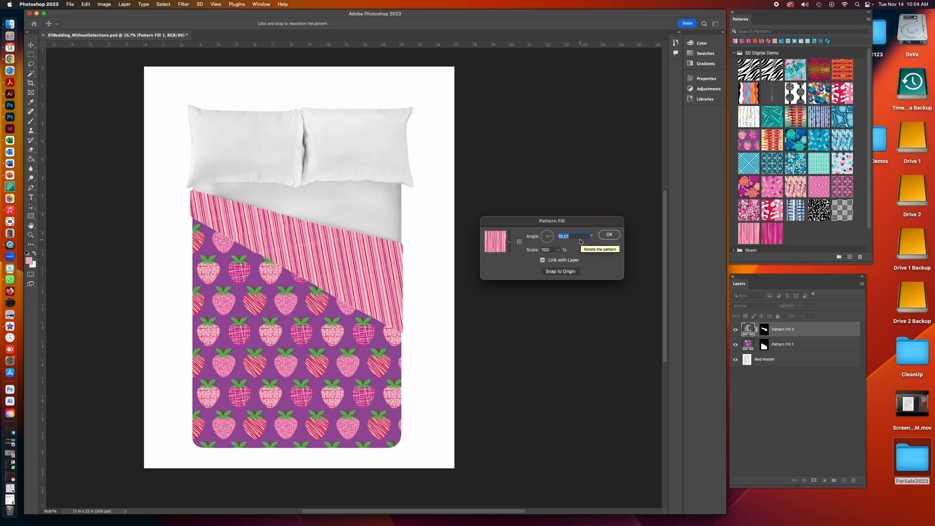
{"action": "type", "text": "-20"}
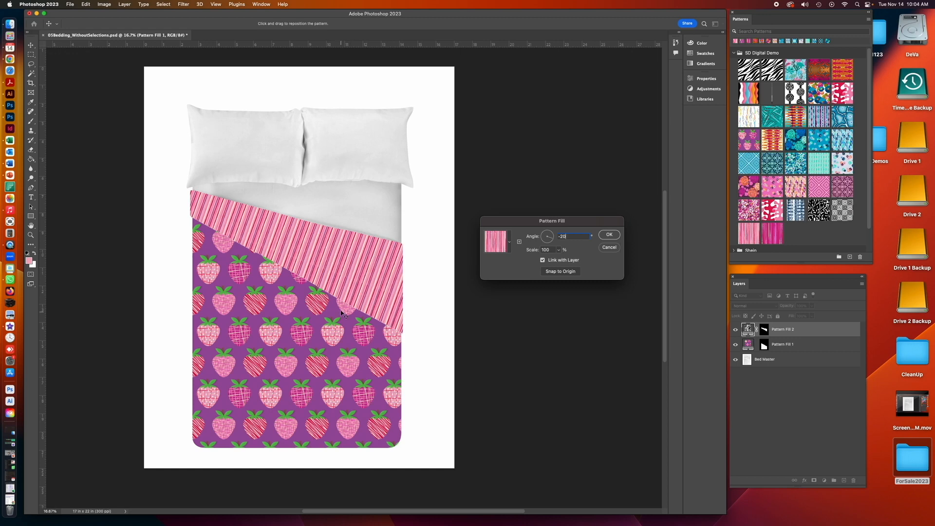
{"action": "double_click", "coordinate": [562, 236]}
{"action": "type", "text": "-23"}
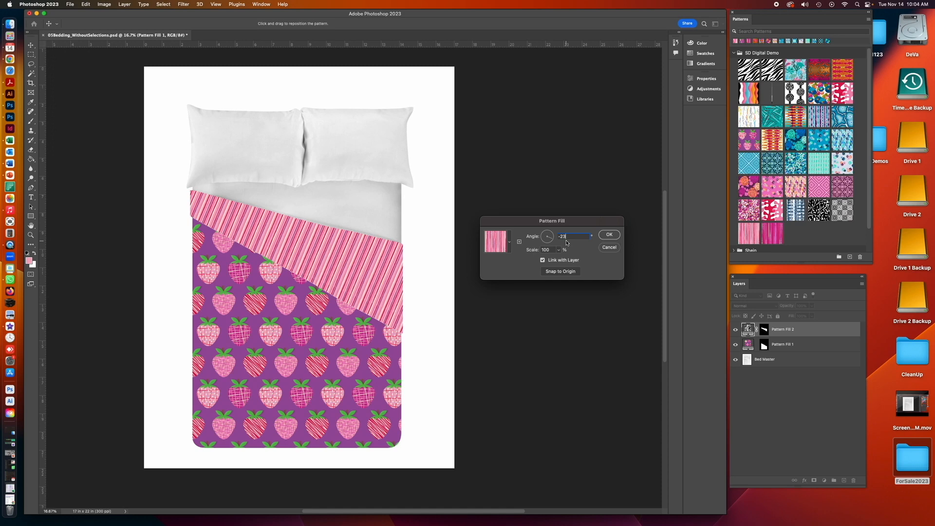
{"action": "double_click", "coordinate": [563, 236]}
{"action": "type", "text": "-24"}
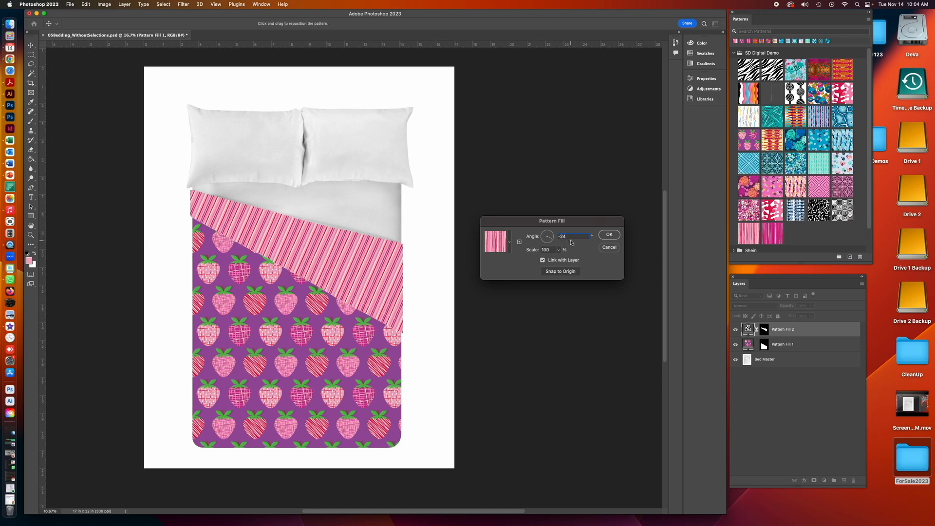
{"action": "left_click", "coordinate": [609, 235]}
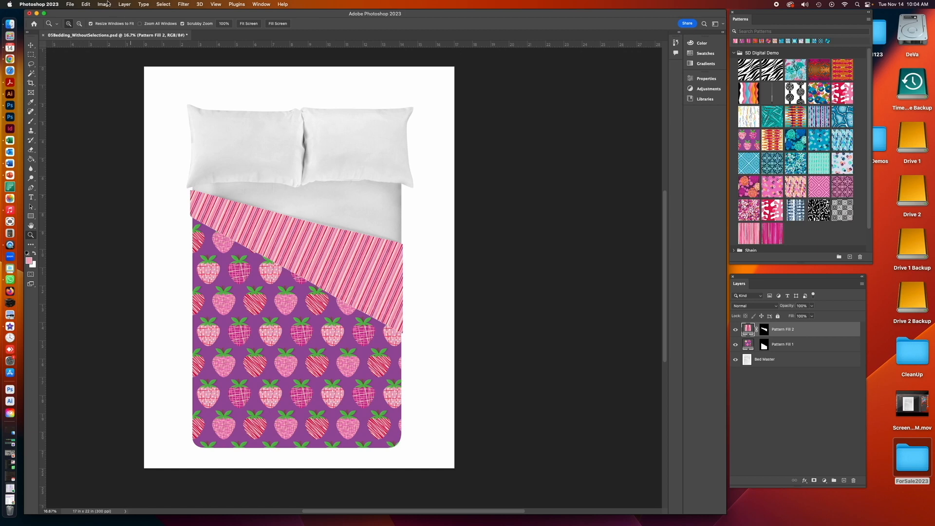
- Load the Sheet channel as a new selection
{"action": "left_click", "coordinate": [162, 4]}
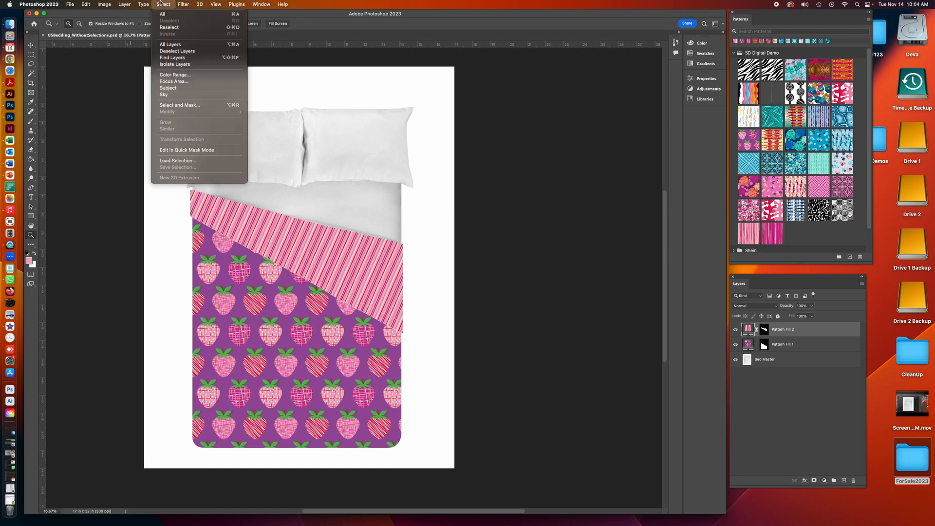
{"action": "left_click", "coordinate": [168, 161]}
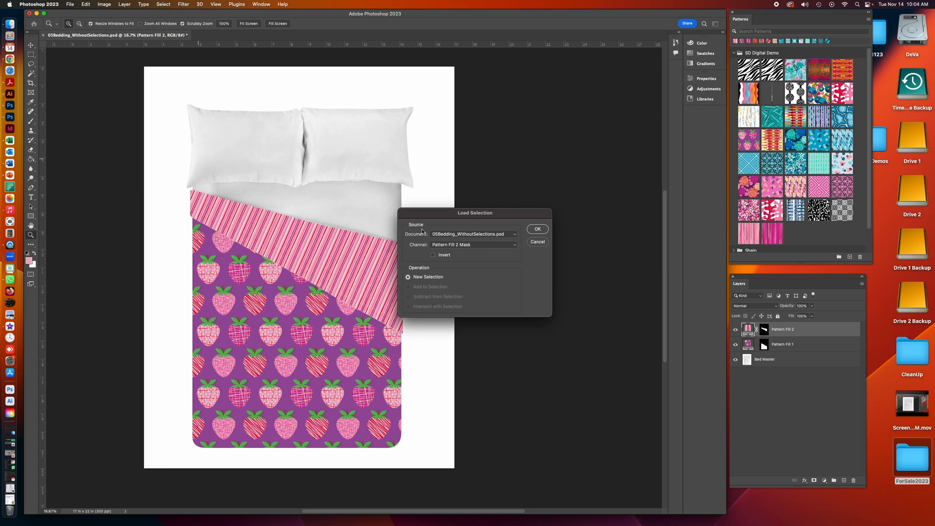
{"action": "left_click", "coordinate": [465, 247]}
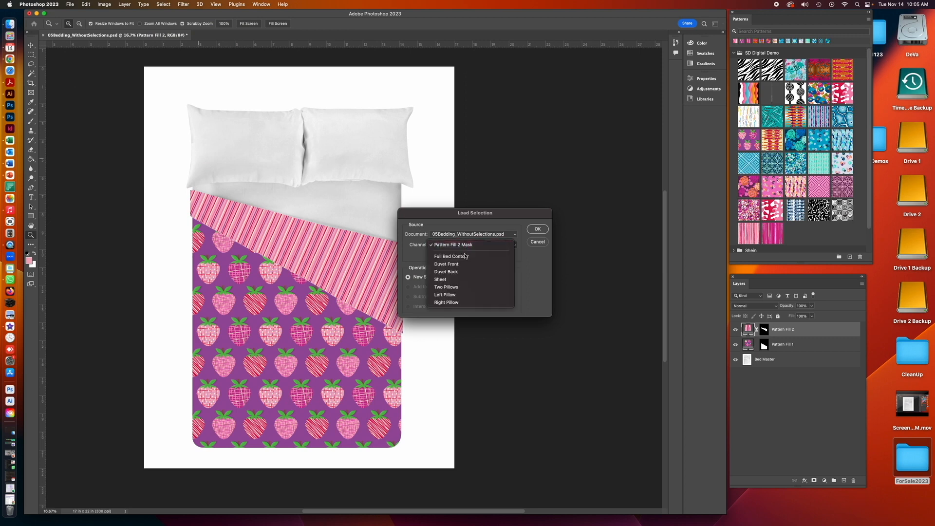
{"action": "left_click", "coordinate": [460, 279]}
{"action": "left_click", "coordinate": [536, 229]}
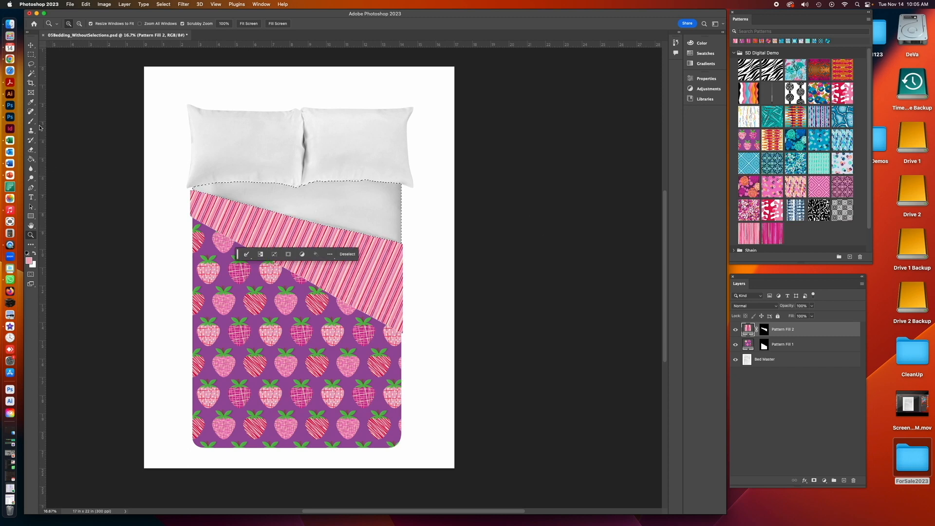
- Sample a pink from the stripe pattern and add a new empty layer named Sheet Pink
{"action": "left_click", "coordinate": [31, 102]}
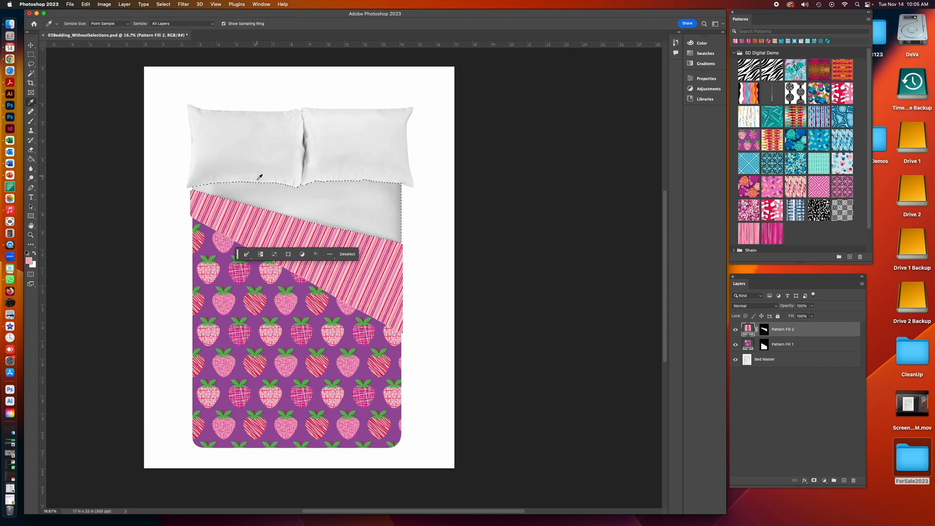
{"action": "left_click", "coordinate": [269, 218]}
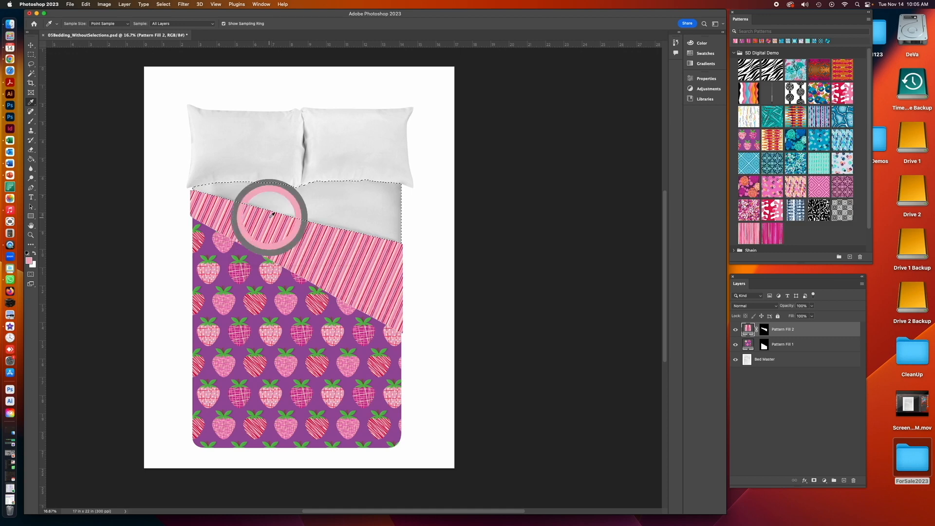
{"action": "left_click", "coordinate": [31, 159]}
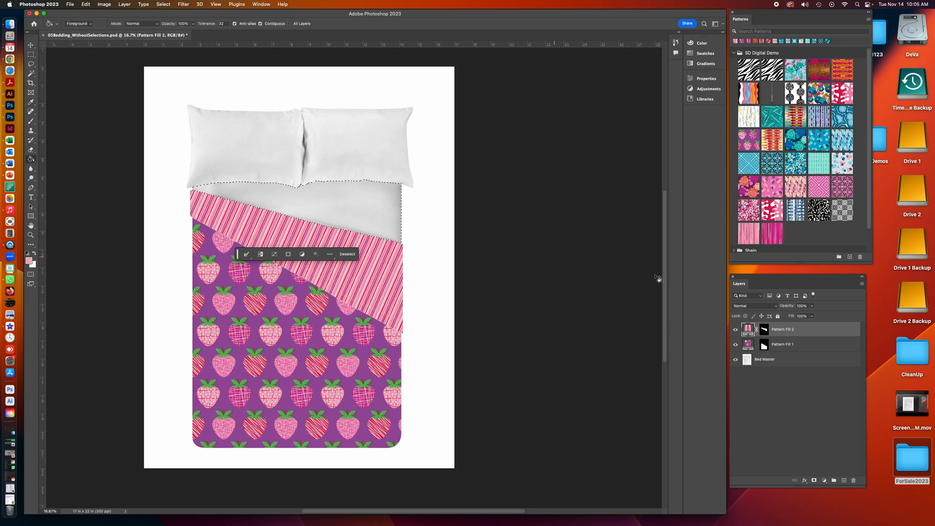
{"action": "left_click", "coordinate": [862, 286]}
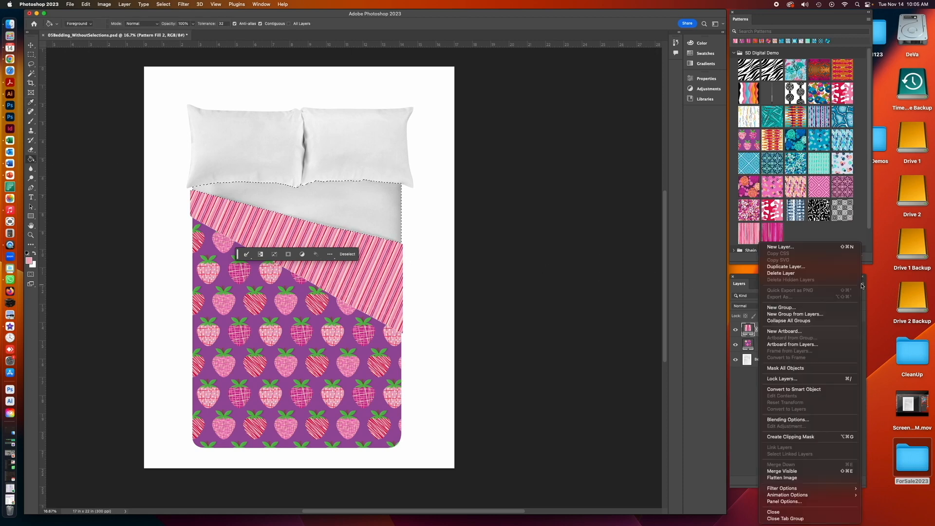
{"action": "left_click", "coordinate": [753, 256]}
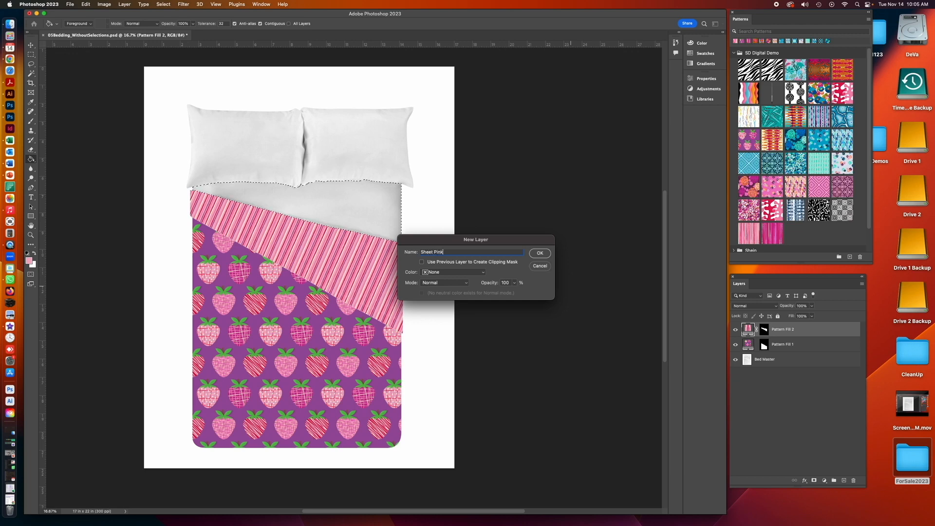
{"action": "left_click", "coordinate": [547, 254]}
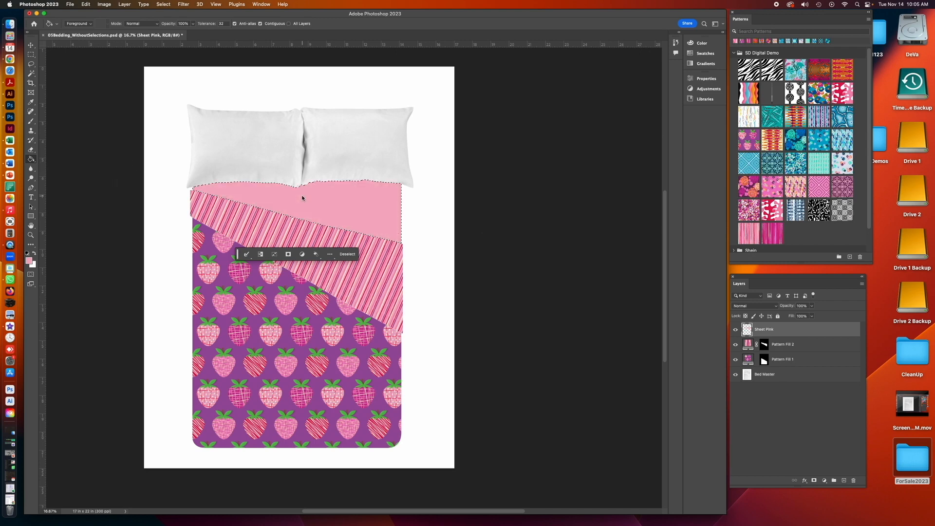
- Choose a lighter pink foreground colour, fill the sheet selection on the Sheet Pink layer, and deselect
{"action": "left_click", "coordinate": [28, 261]}
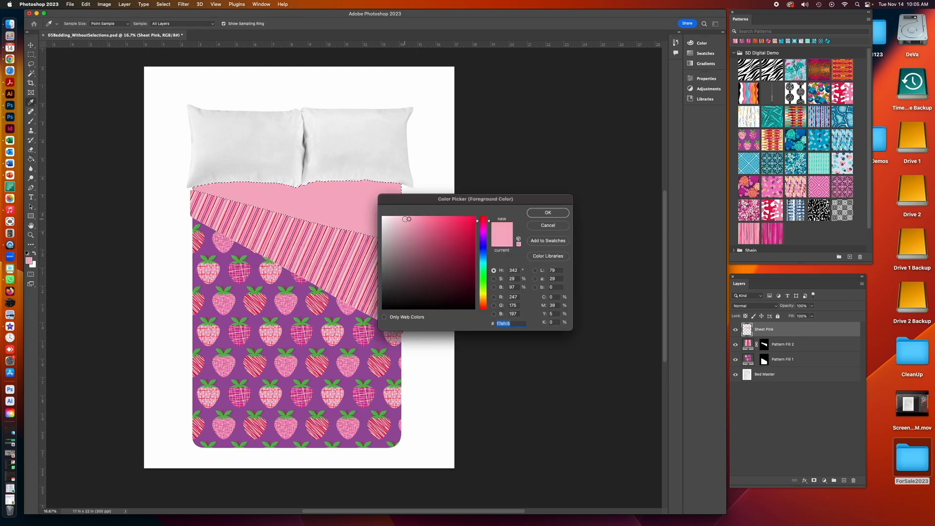
{"action": "left_click", "coordinate": [404, 219]}
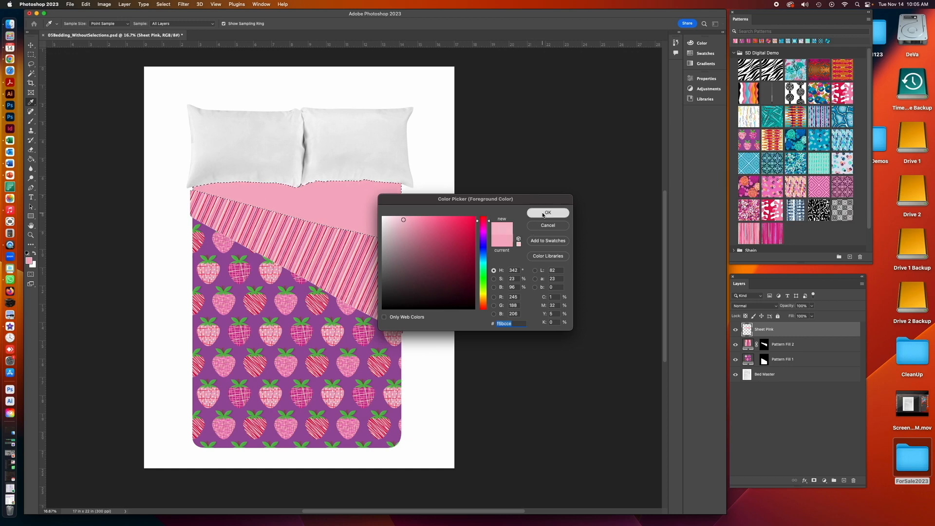
{"action": "left_click", "coordinate": [547, 212]}
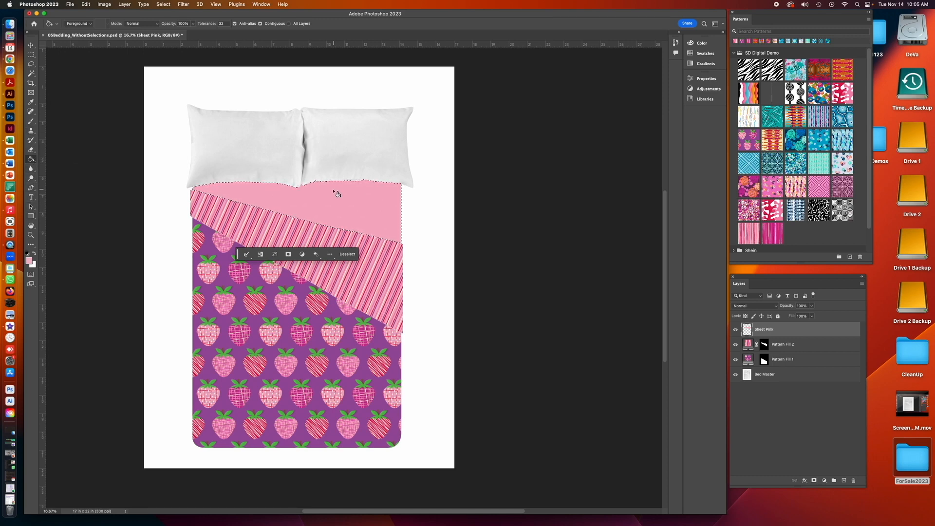
{"action": "left_click", "coordinate": [333, 196]}
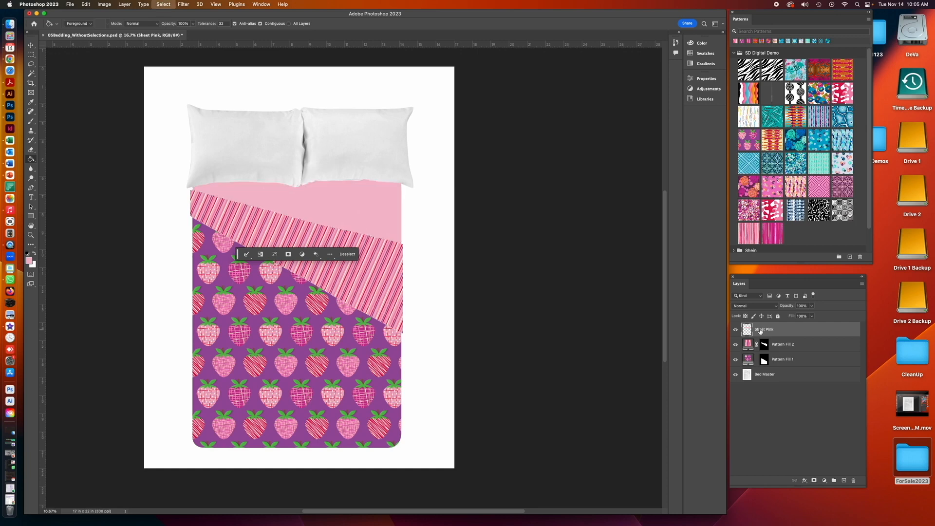
{"action": "key", "text": "super+d"}
- Rename the two pattern fill layers to Stripe Pink and Berry Purple
{"action": "left_click", "coordinate": [781, 345]}
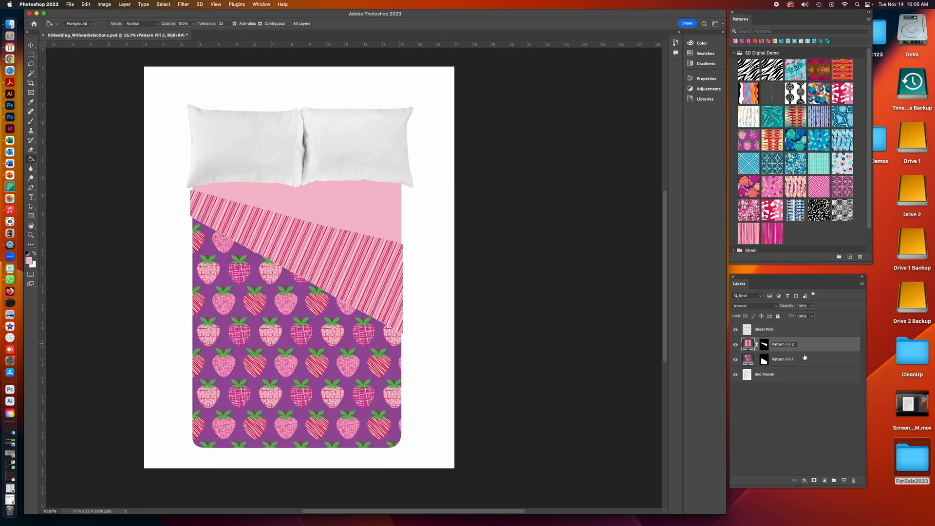
{"action": "key", "text": "t"}
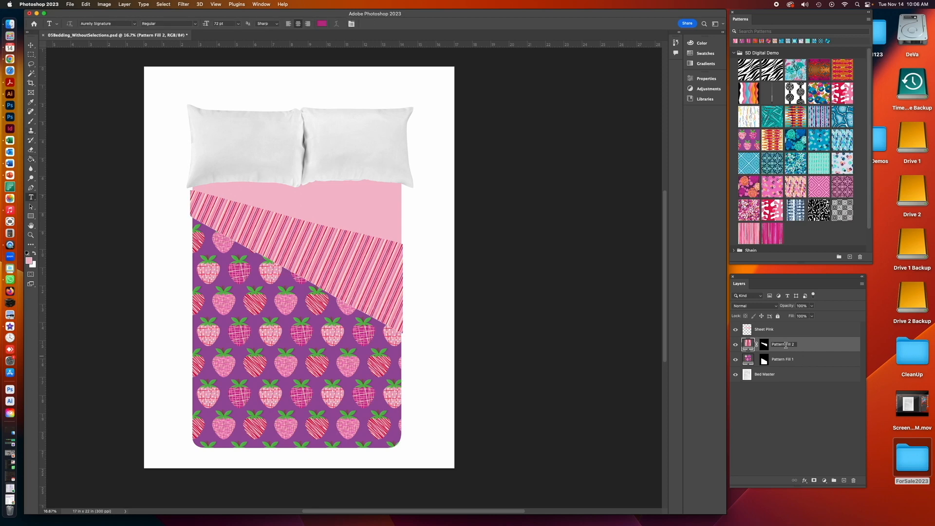
{"action": "double_click", "coordinate": [792, 344]}
{"action": "type", "text": "Strope Pink"}
{"action": "double_click", "coordinate": [782, 359]}
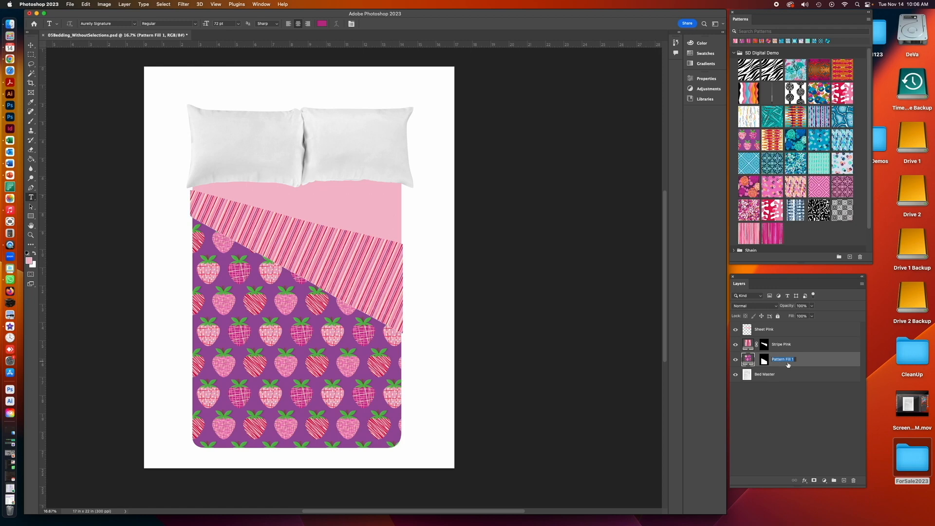
{"action": "type", "text": "Berry Purple"}
{"action": "left_click", "coordinate": [790, 393]}
- Load the Two Pillows channel as a new selection with the Sheet Pink layer active
{"action": "left_click", "coordinate": [794, 330]}
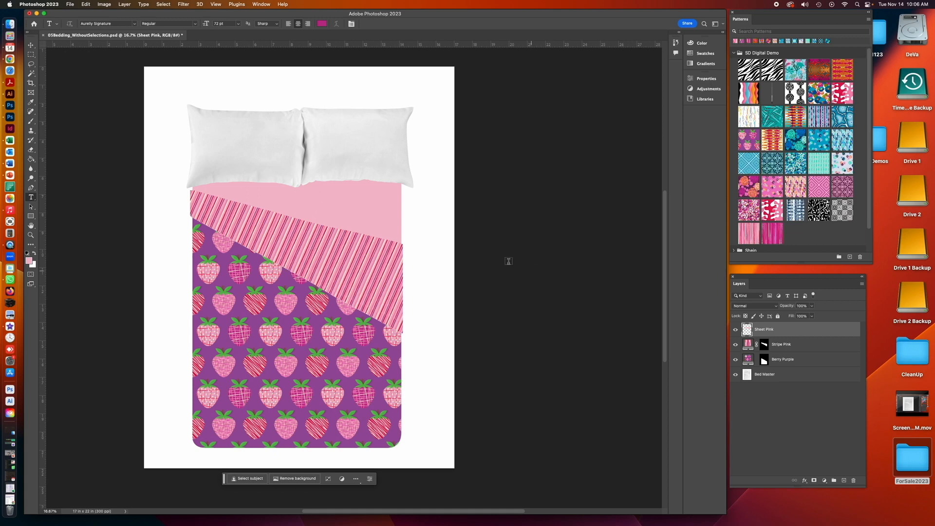
{"action": "scroll", "coordinate": [63, 53], "scroll_direction": "left", "scroll_amount": 1}
{"action": "left_click", "coordinate": [161, 4]}
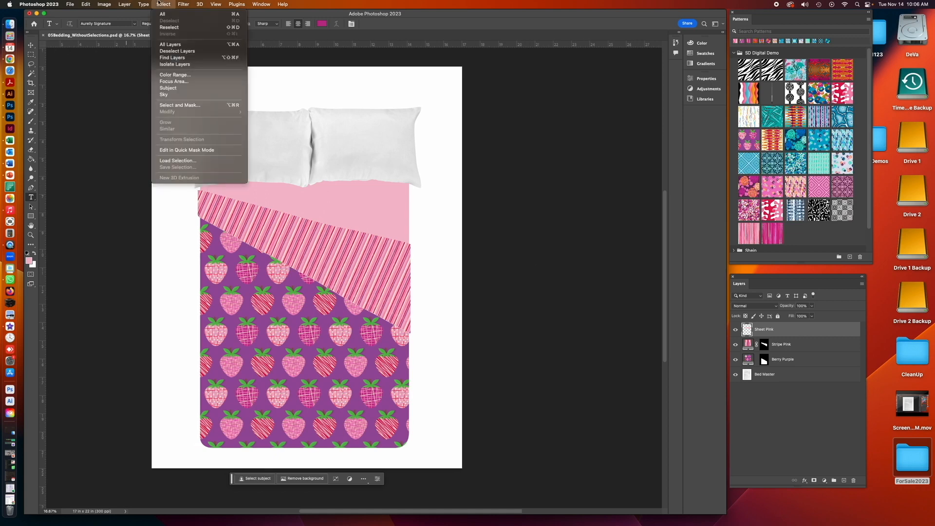
{"action": "left_click", "coordinate": [178, 160]}
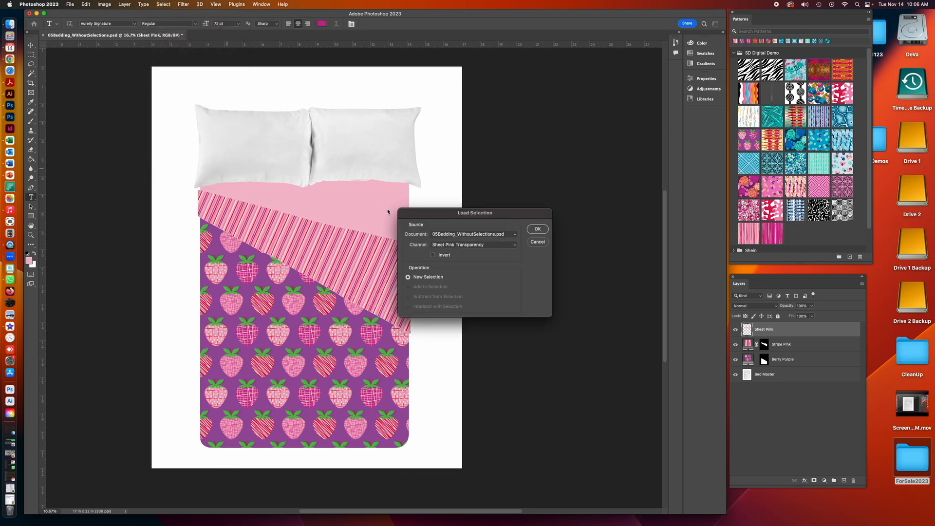
{"action": "left_click", "coordinate": [464, 247]}
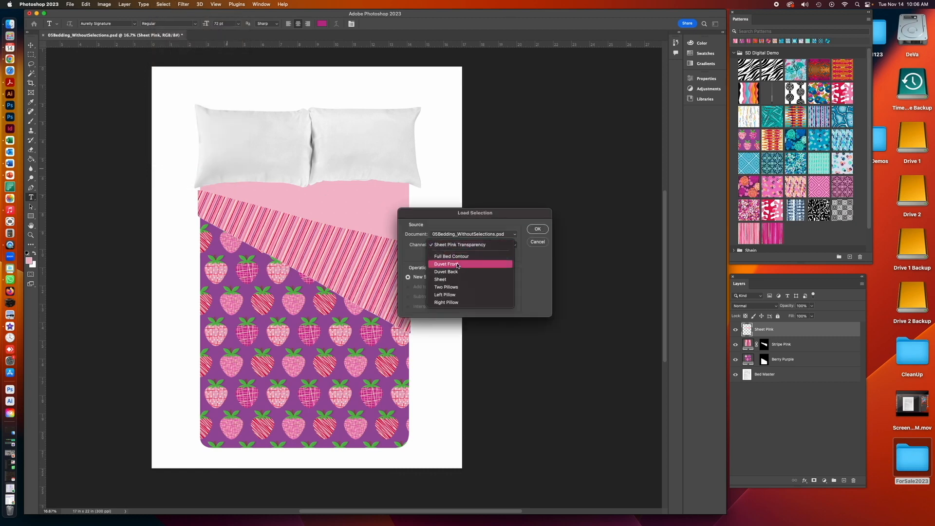
{"action": "left_click", "coordinate": [455, 288]}
{"action": "left_click", "coordinate": [538, 229]}
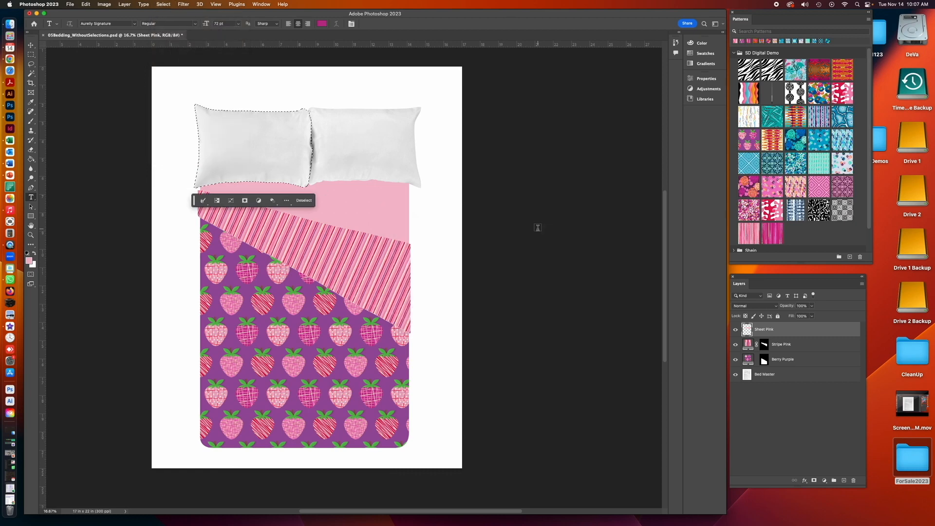
- Add a pattern fill layer to the left pillow selection using the pink-and-purple strawberry pattern
{"action": "left_click", "coordinate": [126, 4]}
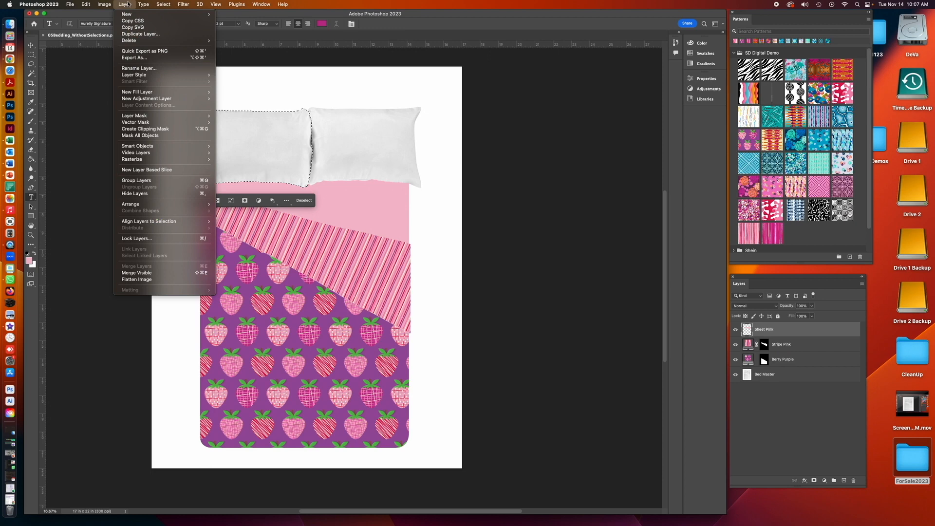
{"action": "mouse_move", "coordinate": [142, 92]}
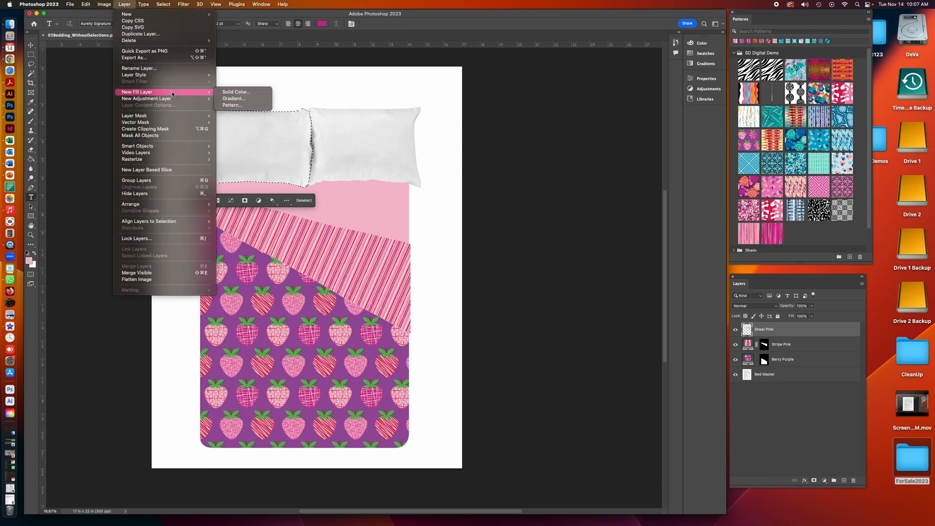
{"action": "left_click", "coordinate": [242, 106]}
{"action": "left_click", "coordinate": [538, 255]}
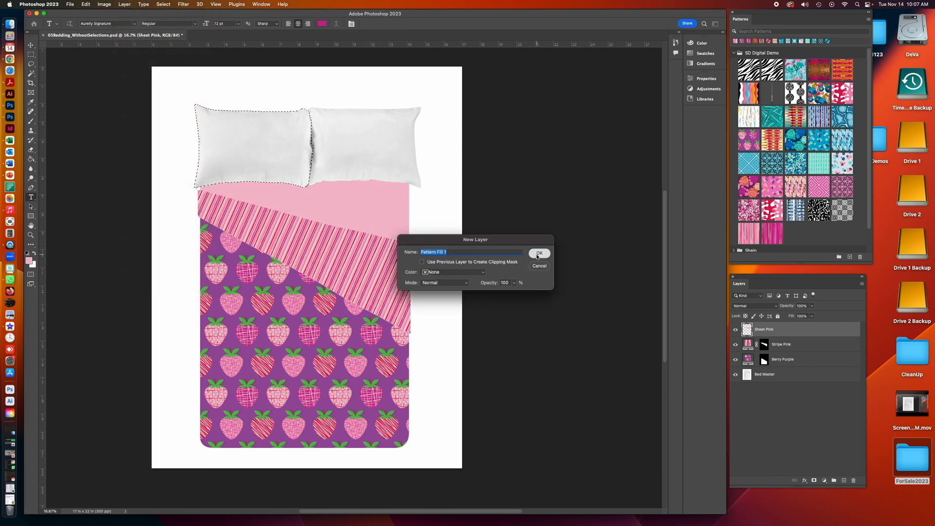
{"action": "left_click", "coordinate": [510, 242]}
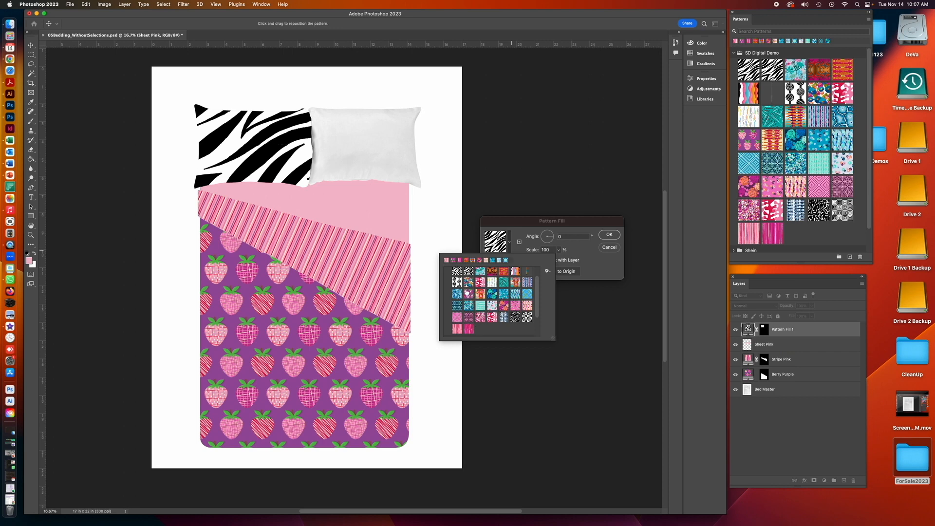
{"action": "left_click", "coordinate": [470, 294]}
{"action": "left_click", "coordinate": [608, 235]}
{"action": "left_click", "coordinate": [609, 235]}
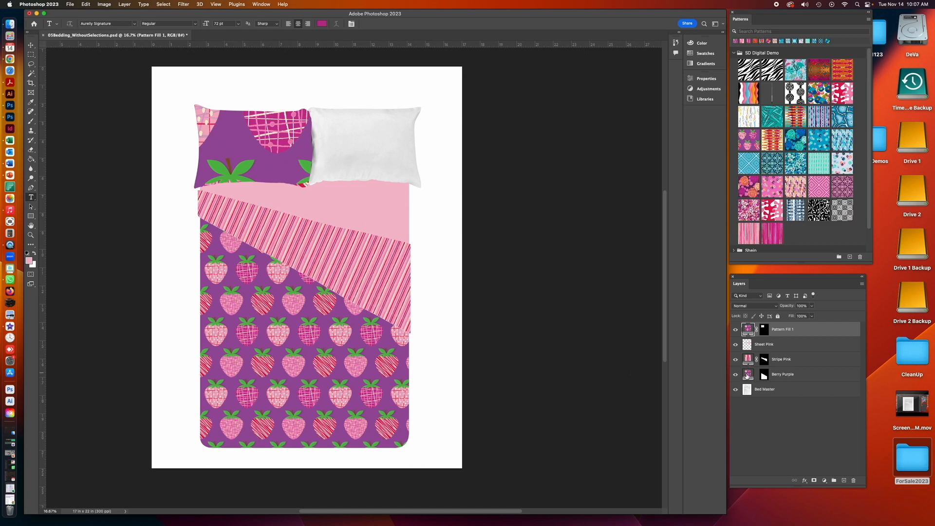
- Check the Berry Purple pattern settings, then set the left pillow pattern fill's scale to 25%
{"action": "double_click", "coordinate": [748, 374]}
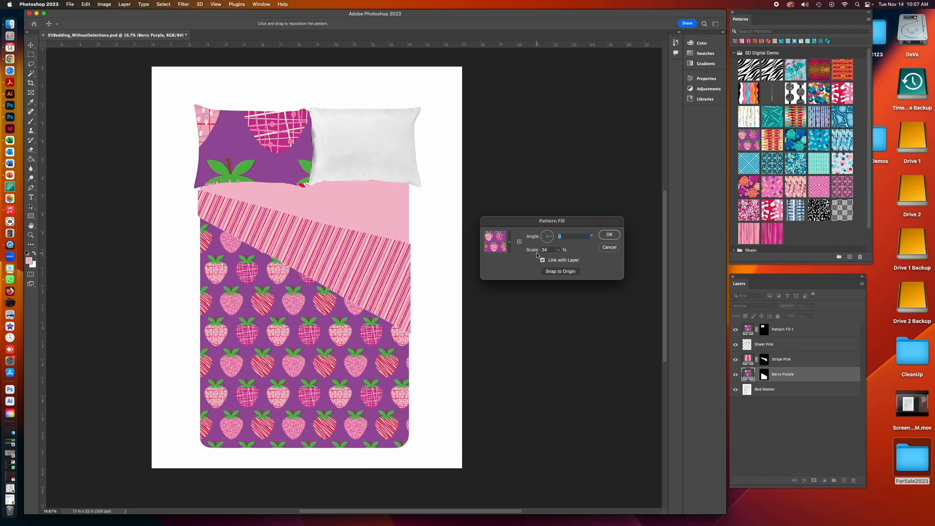
{"action": "left_click", "coordinate": [612, 236]}
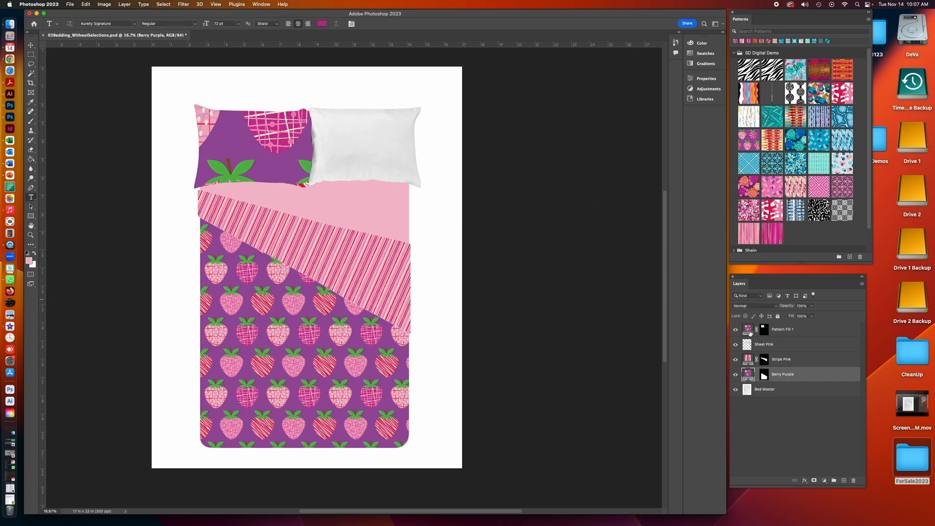
{"action": "double_click", "coordinate": [748, 329]}
{"action": "left_click_drag", "start_coordinate": [553, 250], "coordinate": [539, 250]}
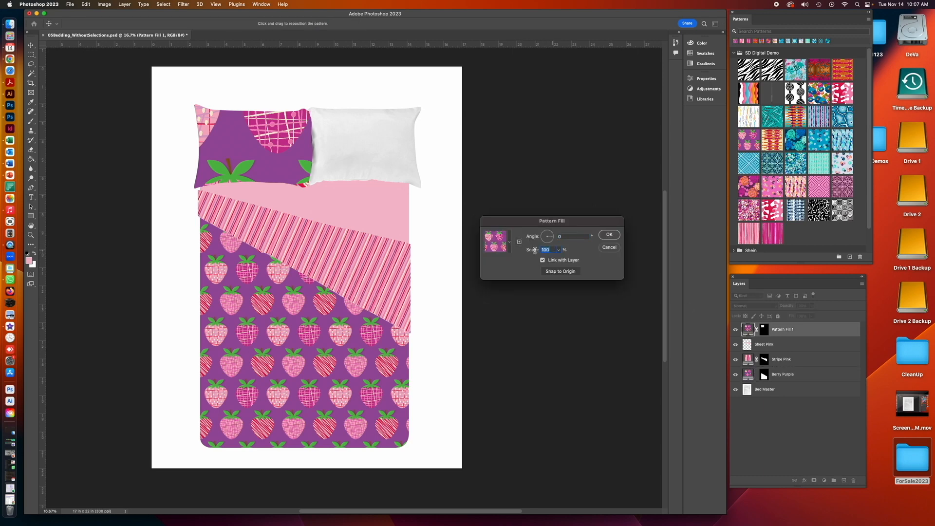
{"action": "type", "text": "25"}
{"action": "left_click", "coordinate": [609, 235]}
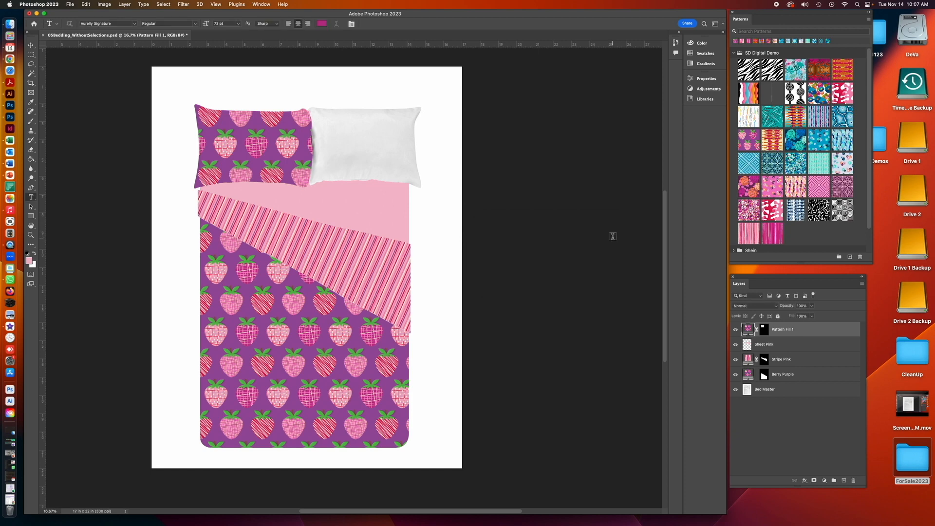
- Nudge the left pillow's strawberry pattern slightly with the Move tool
{"action": "left_click", "coordinate": [757, 330]}
{"action": "left_click", "coordinate": [31, 45]}
{"action": "left_click_drag", "start_coordinate": [264, 142], "coordinate": [261, 144]}
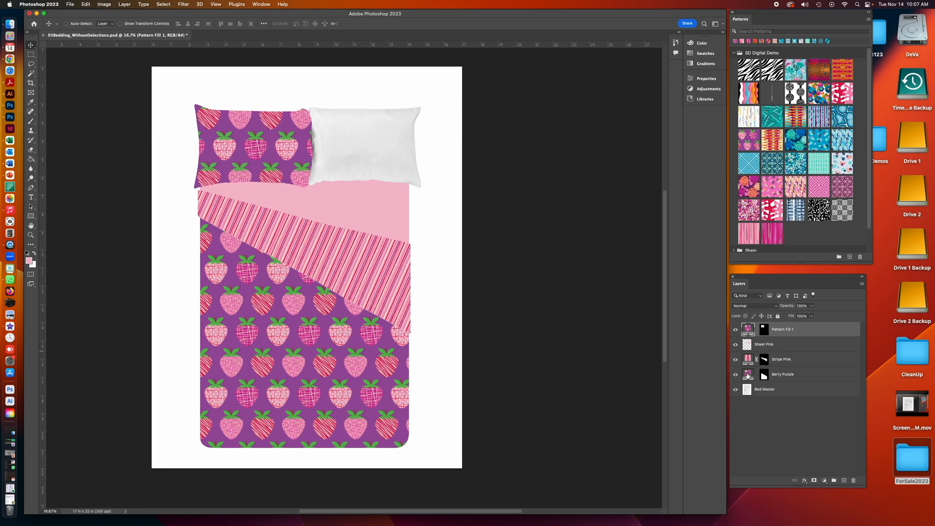
- Reposition the Berry Purple strawberry pattern on the duvet with the Move tool
{"action": "left_click", "coordinate": [748, 375]}
{"action": "left_click_drag", "start_coordinate": [313, 341], "coordinate": [302, 341]}
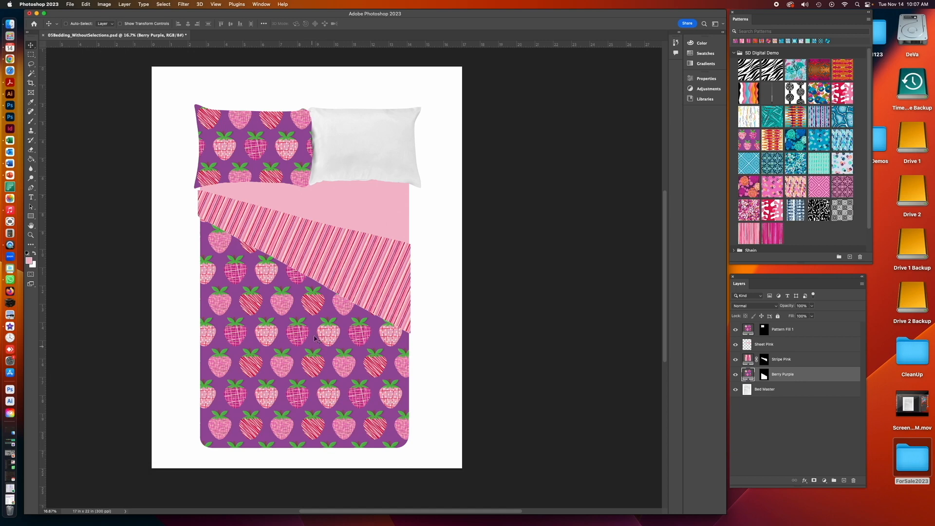
{"action": "mouse_move", "coordinate": [314, 353]}
{"action": "left_mouse_down"}
{"action": "mouse_move", "coordinate": [303, 390]}
{"action": "mouse_move", "coordinate": [305, 367]}
{"action": "left_mouse_up"}
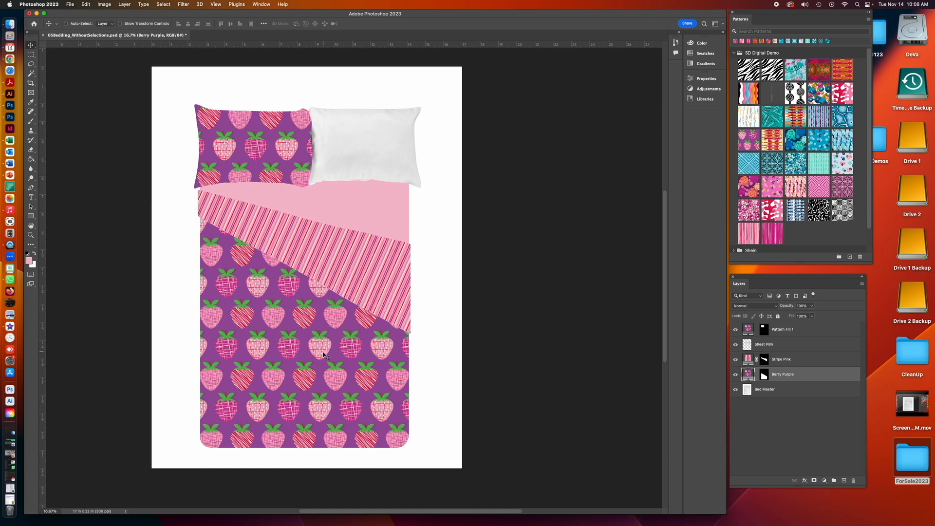
{"action": "left_click_drag", "start_coordinate": [323, 354], "coordinate": [322, 361]}
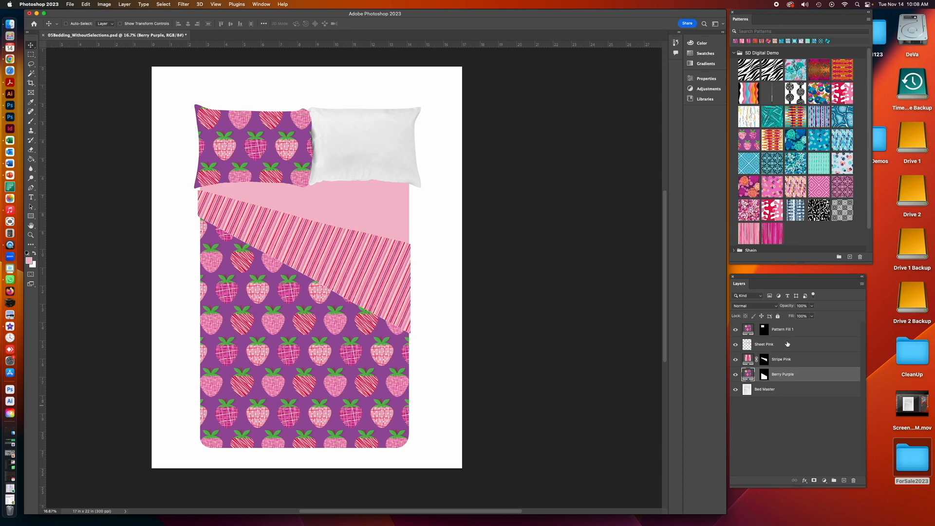
- Load the Right Pillow channel as a new selection with Pattern Fill 1 active
{"action": "left_click", "coordinate": [786, 344]}
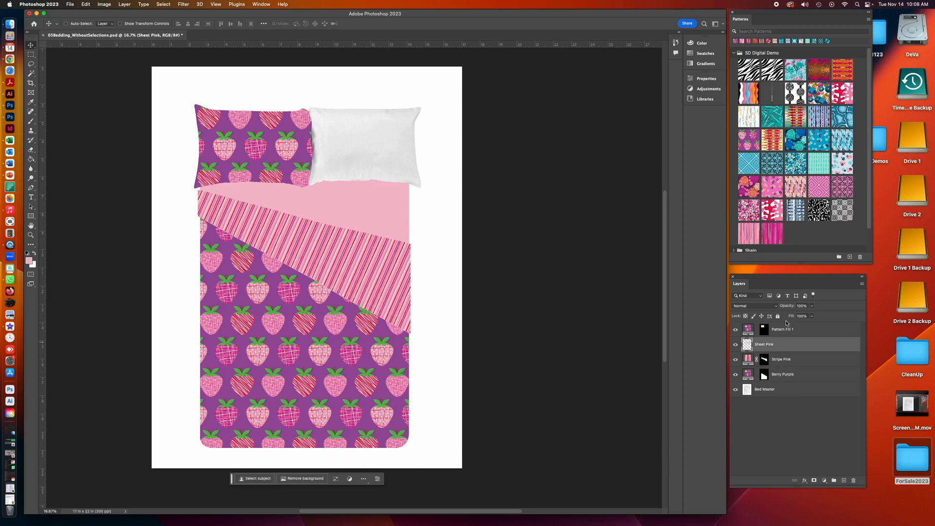
{"action": "left_click", "coordinate": [793, 330]}
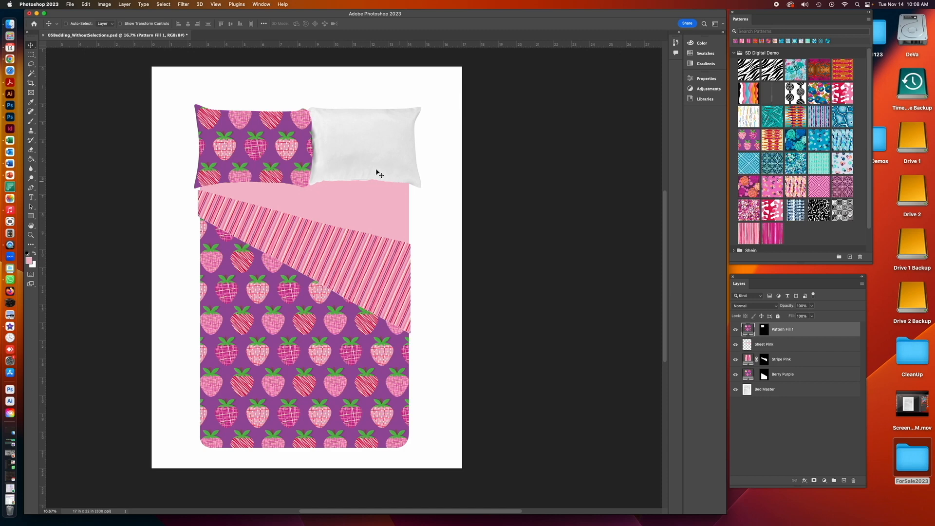
{"action": "left_click", "coordinate": [124, 4]}
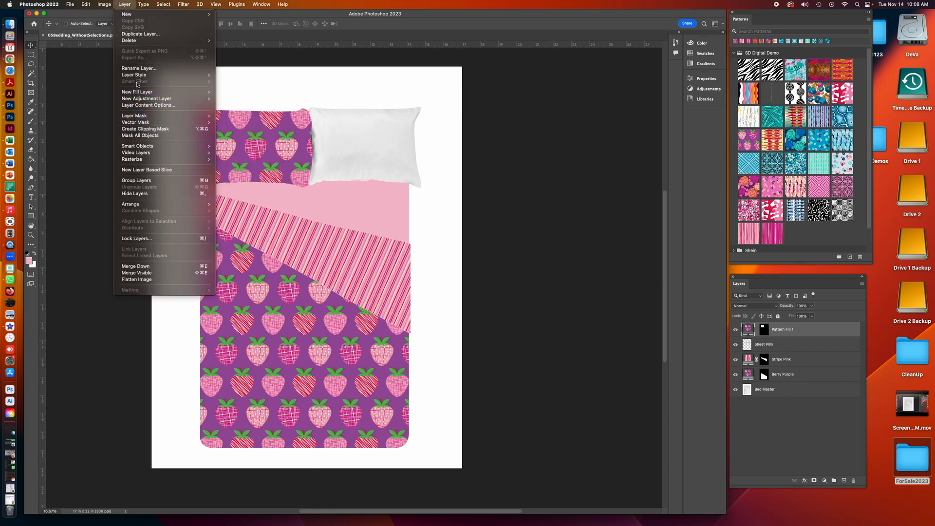
{"action": "mouse_move", "coordinate": [163, 4]}
{"action": "left_click", "coordinate": [179, 161]}
{"action": "left_click", "coordinate": [472, 247]}
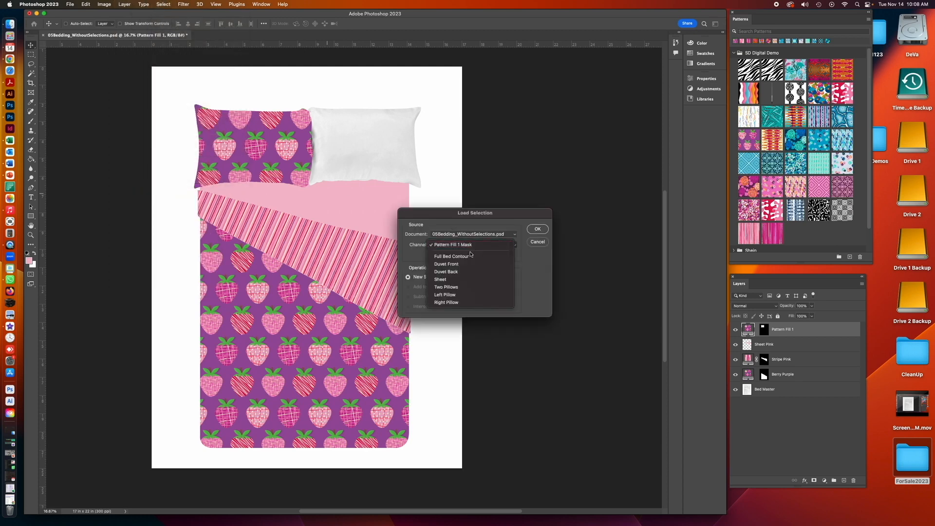
{"action": "left_click", "coordinate": [462, 302]}
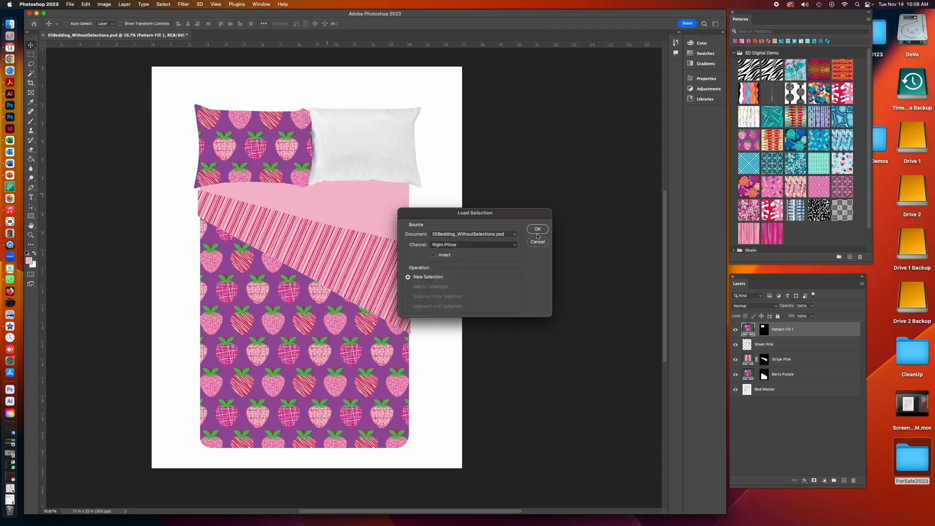
{"action": "left_click", "coordinate": [537, 229]}
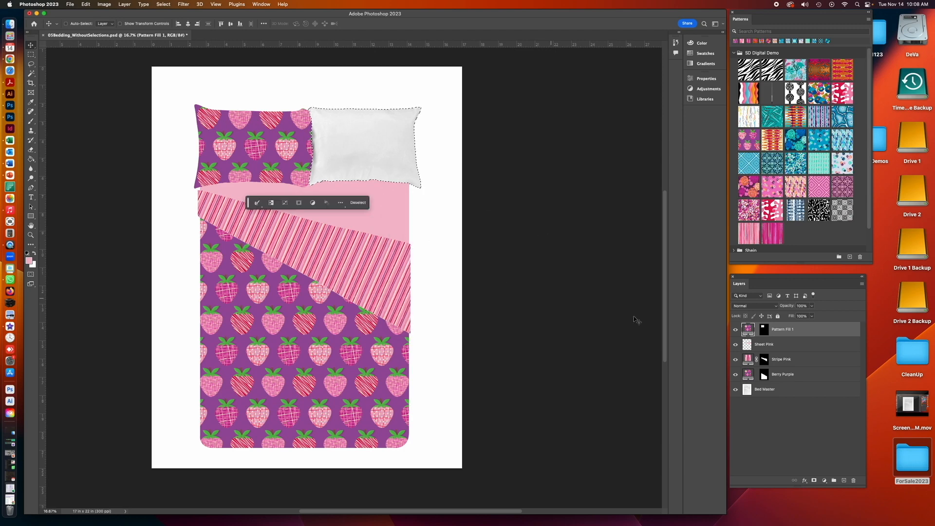
- Add a strawberry pattern fill layer to the right pillow selection at 34% scale
{"action": "left_click", "coordinate": [132, 4]}
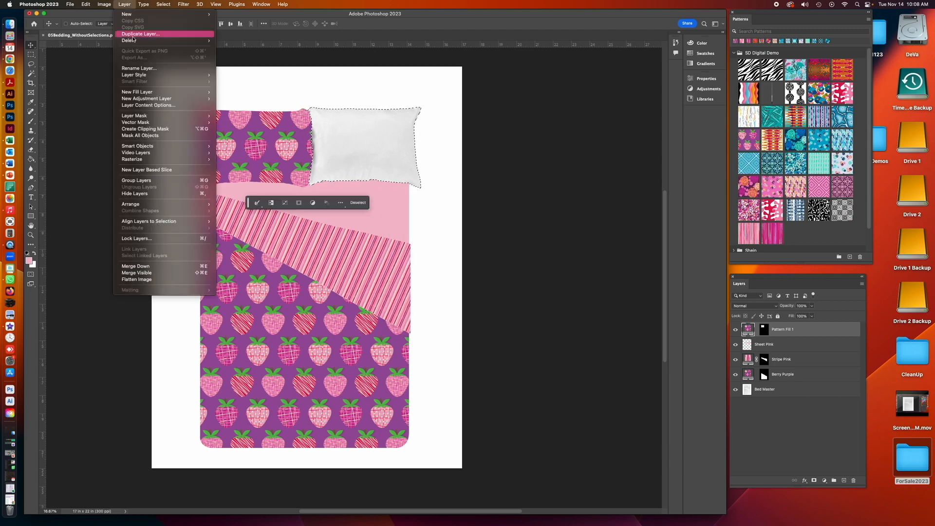
{"action": "mouse_move", "coordinate": [160, 92]}
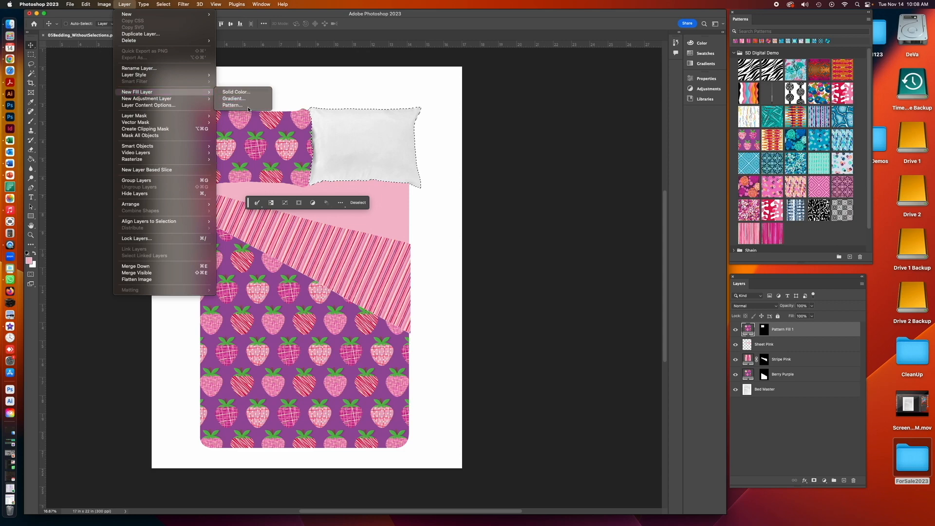
{"action": "left_click", "coordinate": [233, 105]}
{"action": "left_click", "coordinate": [536, 252]}
{"action": "left_click", "coordinate": [509, 249]}
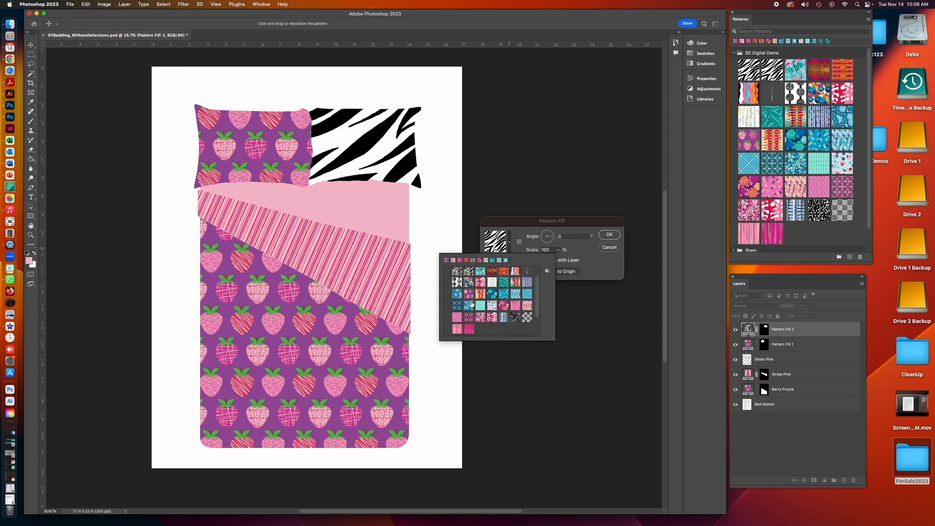
{"action": "left_click", "coordinate": [468, 293]}
{"action": "left_click", "coordinate": [544, 249]}
{"action": "type", "text": "34"}
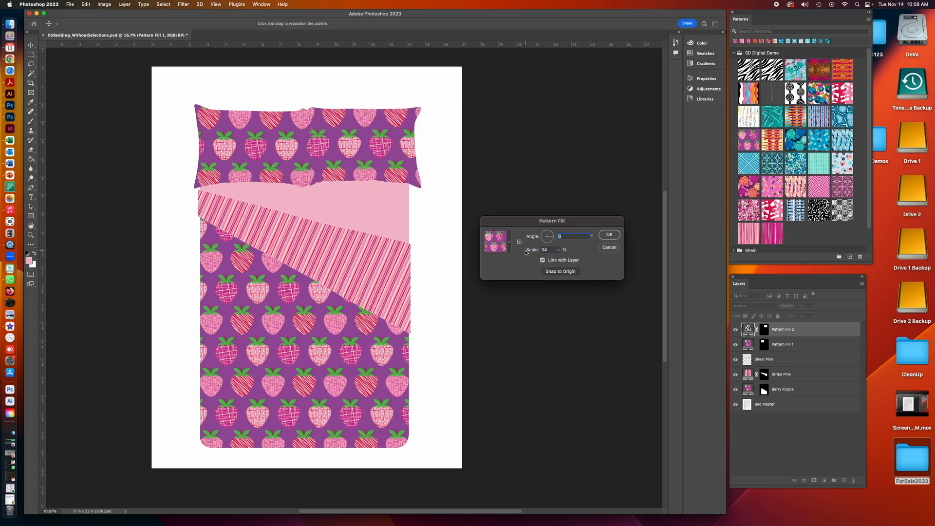
{"action": "left_click", "coordinate": [608, 234]}
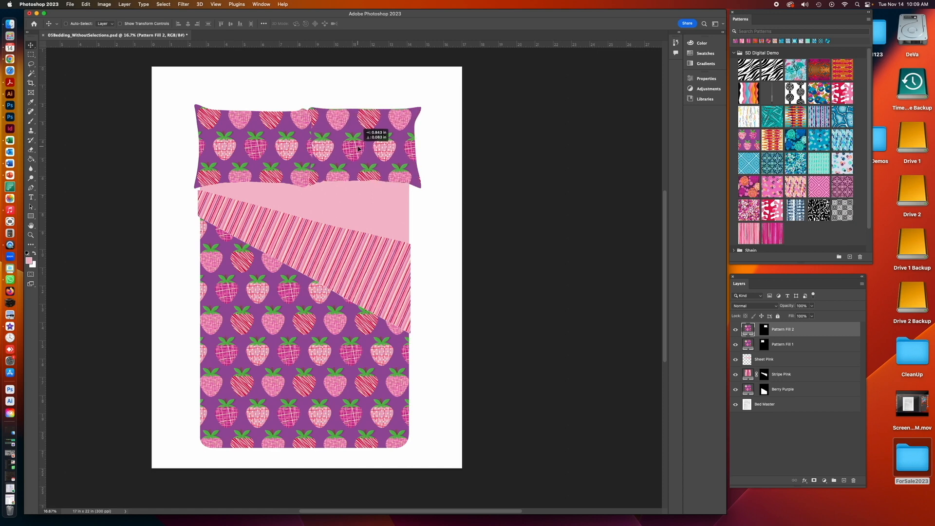
- Shift the right pillow's pattern and drag a horizontal guide across the pillows
{"action": "left_click_drag", "start_coordinate": [412, 147], "coordinate": [460, 145]}
{"action": "left_click_drag", "start_coordinate": [214, 43], "coordinate": [226, 160]}
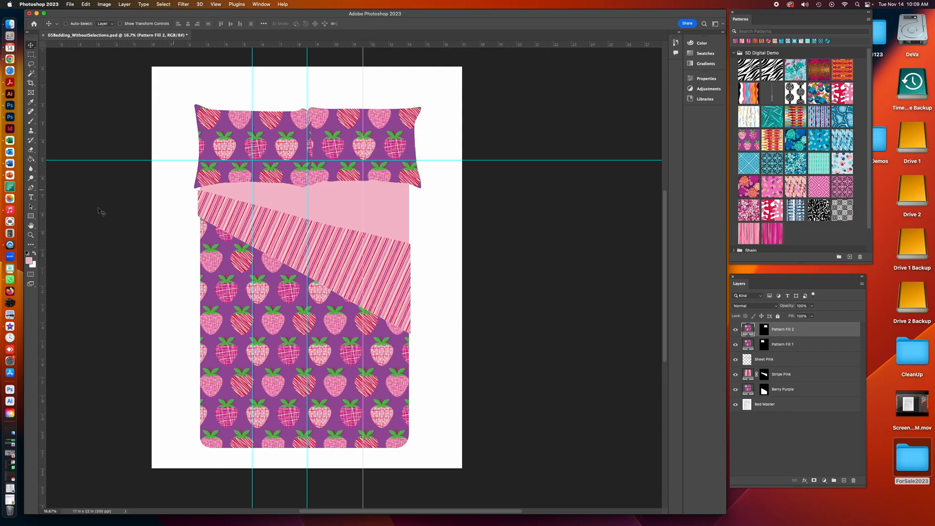
- Fine-tune the position of the right pillow's strawberry pattern
{"action": "left_click", "coordinate": [31, 234]}
{"action": "left_click", "coordinate": [305, 189]}
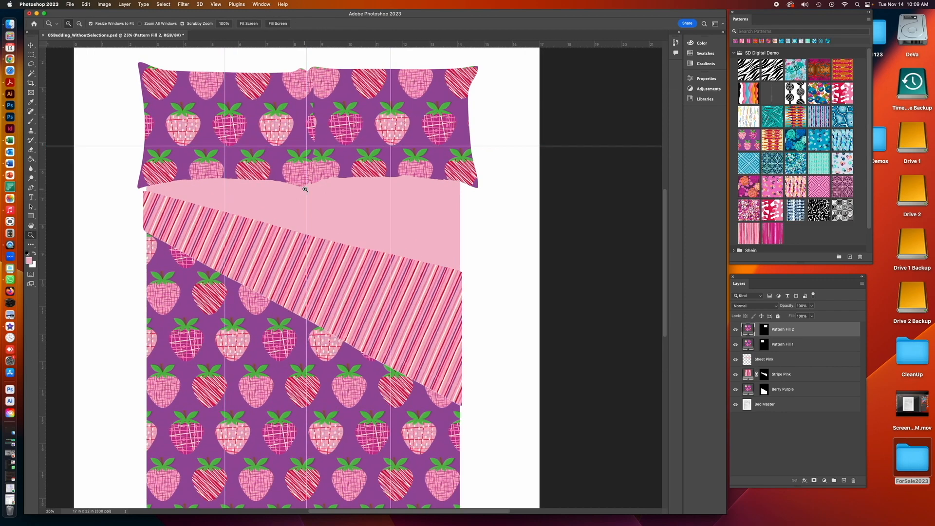
{"action": "left_click", "coordinate": [306, 189]}
{"action": "scroll", "coordinate": [322, 188], "scroll_direction": "up", "scroll_amount": 3}
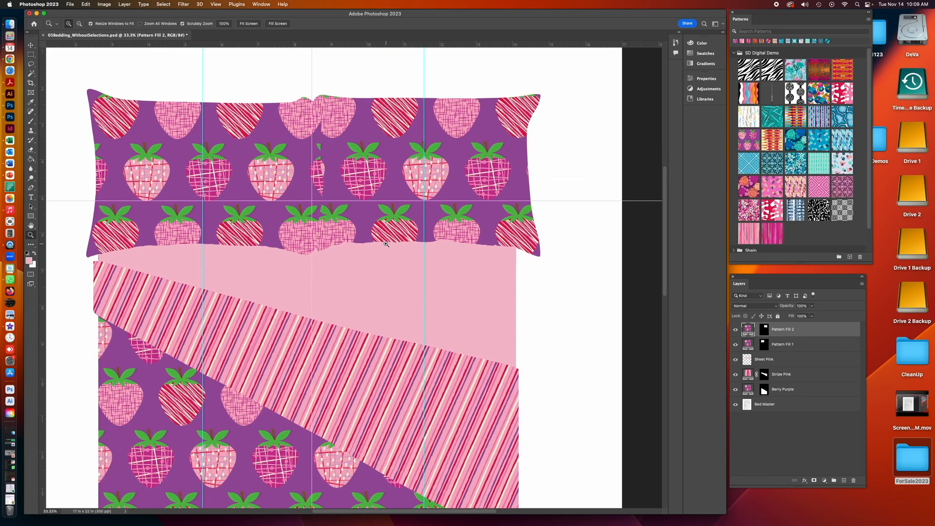
{"action": "left_click", "coordinate": [386, 244]}
{"action": "scroll", "coordinate": [340, 244], "scroll_direction": "up", "scroll_amount": 3}
{"action": "left_click", "coordinate": [31, 46]}
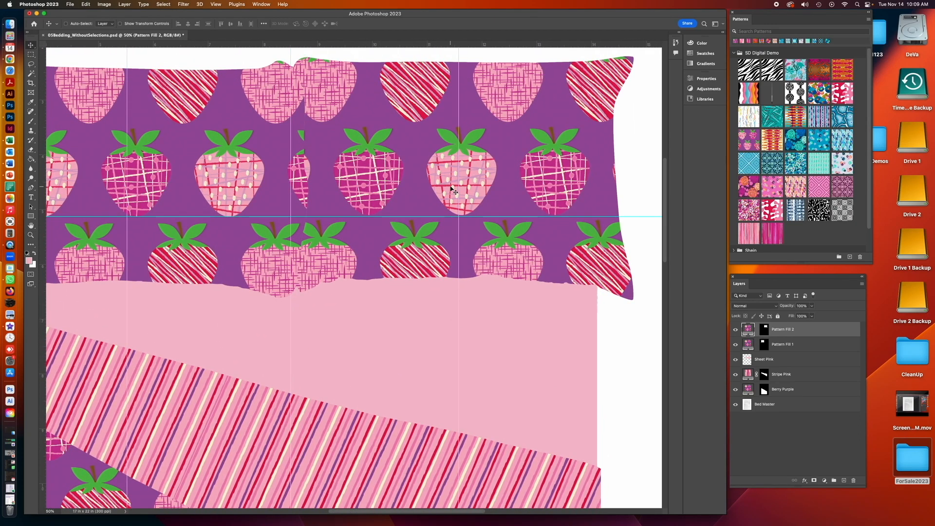
{"action": "left_click_drag", "start_coordinate": [452, 190], "coordinate": [452, 190]}
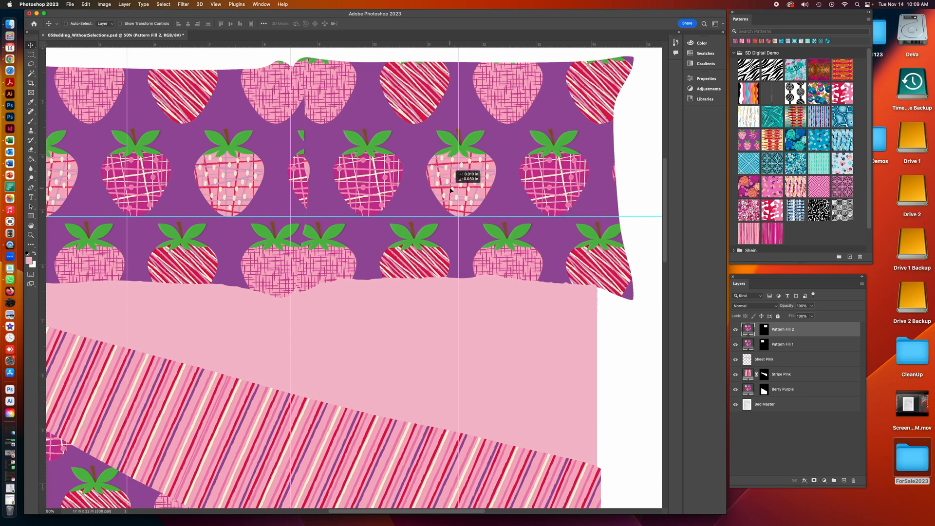
{"action": "left_click_drag", "start_coordinate": [451, 191], "coordinate": [451, 189]}
- Shift the left pillow's strawberry pattern to line up with the guides
{"action": "left_click", "coordinate": [747, 344]}
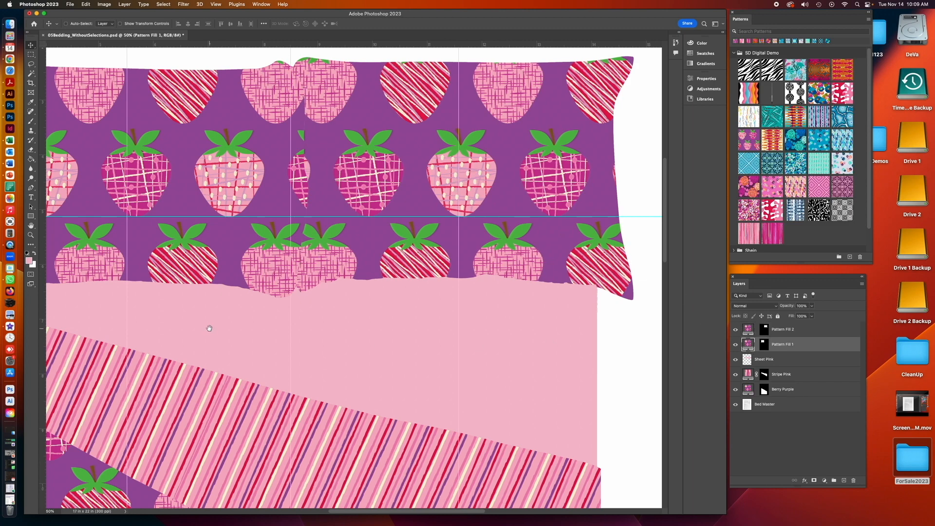
{"action": "scroll", "coordinate": [346, 319], "scroll_direction": "left", "scroll_amount": 5}
{"action": "left_click_drag", "start_coordinate": [271, 192], "coordinate": [227, 192]}
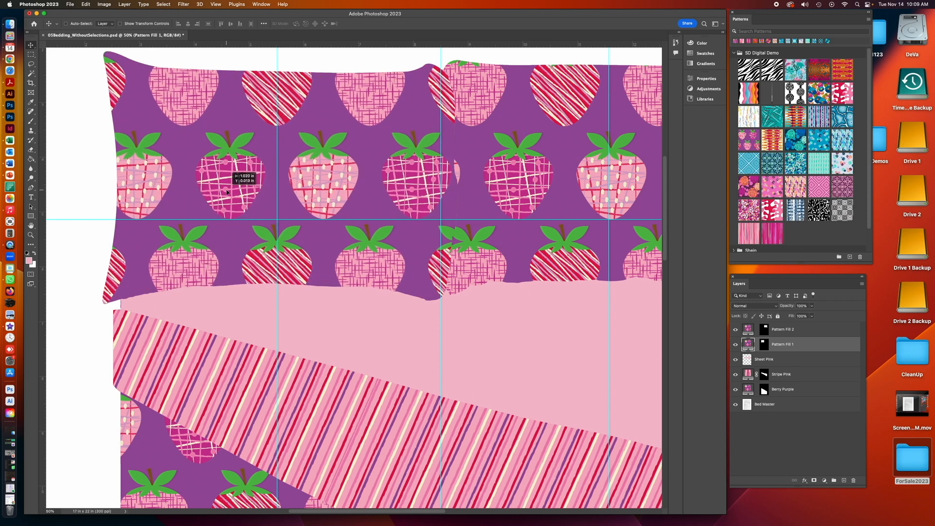
{"action": "left_click_drag", "start_coordinate": [227, 192], "coordinate": [227, 192]}
- Shift the right pillow's pattern so its strawberries line up with the left pillow's
{"action": "left_click_drag", "start_coordinate": [508, 310], "coordinate": [281, 314]}
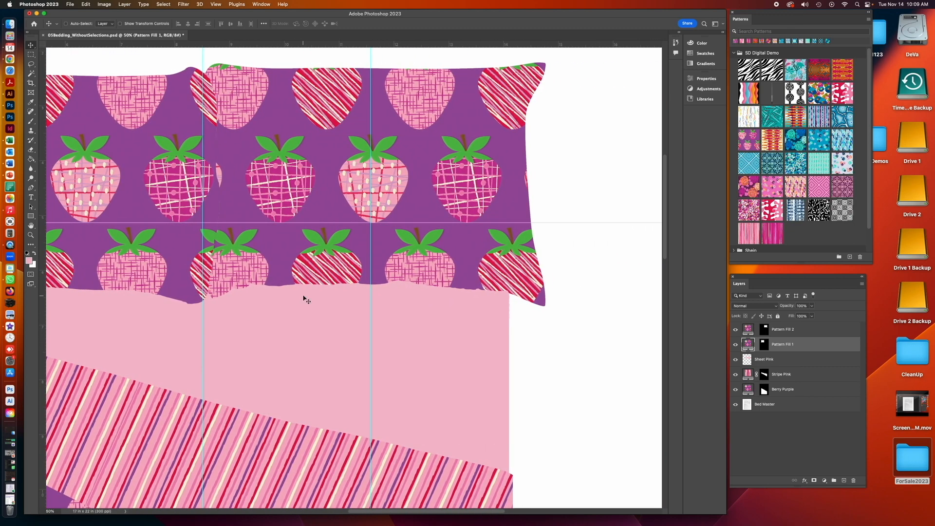
{"action": "left_click", "coordinate": [746, 331]}
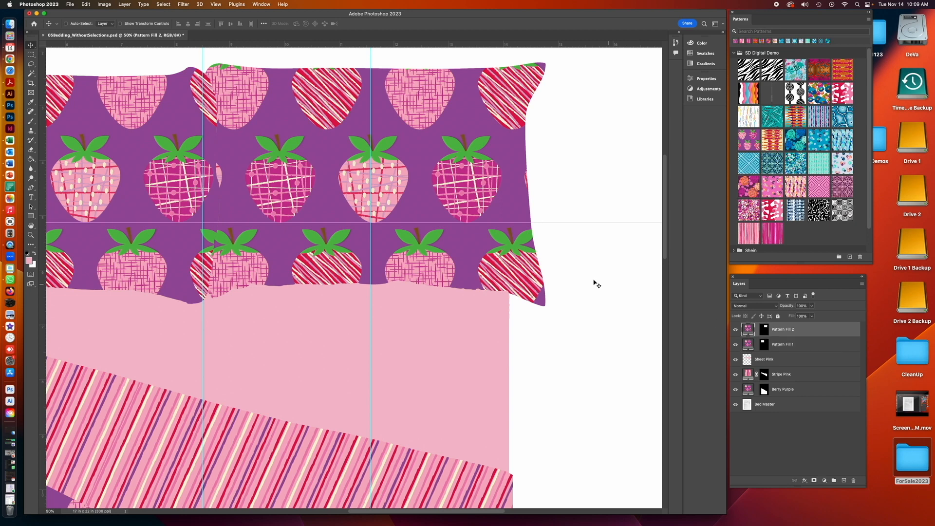
{"action": "left_click_drag", "start_coordinate": [369, 202], "coordinate": [349, 203]}
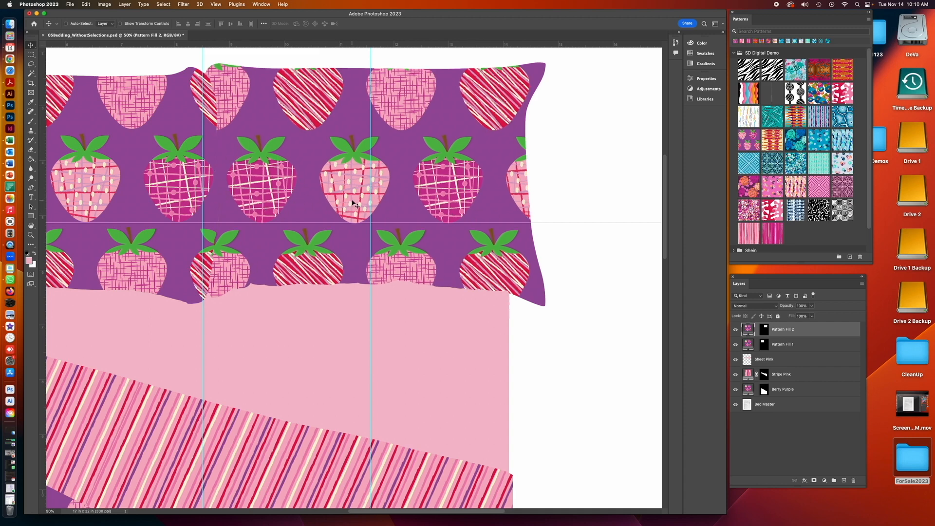
{"action": "key", "text": "super+minus"}
{"action": "key", "text": "super+minus"}
{"action": "key", "text": "super+minus"}
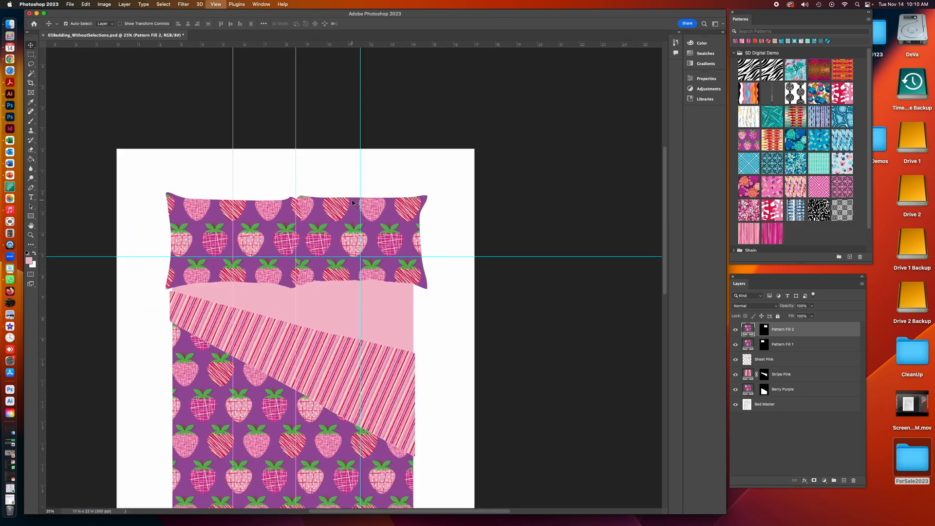
- Zoom out, hide the guides, and save the bedding mockup document
{"action": "scroll", "coordinate": [438, 317], "scroll_direction": "left", "scroll_amount": 2}
{"action": "scroll", "coordinate": [430, 265], "scroll_direction": "down", "scroll_amount": 5}
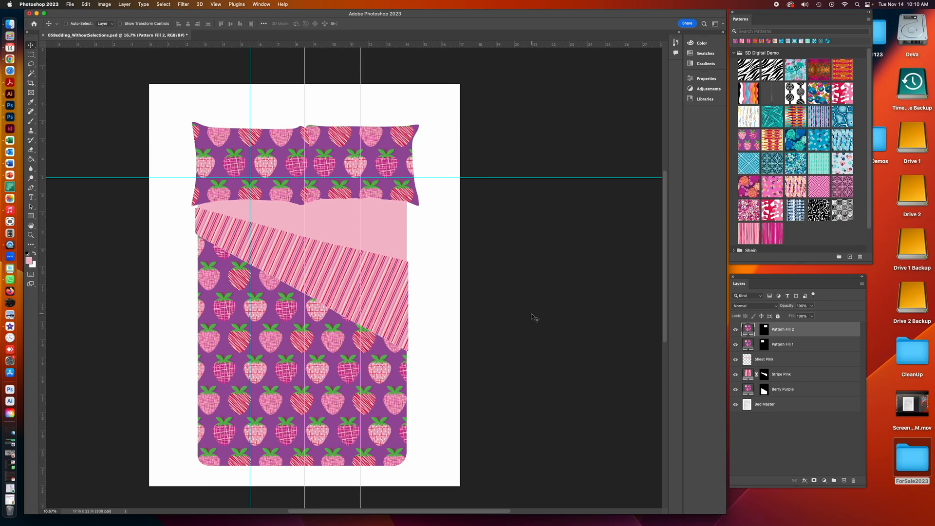
{"action": "key", "text": "super+minus"}
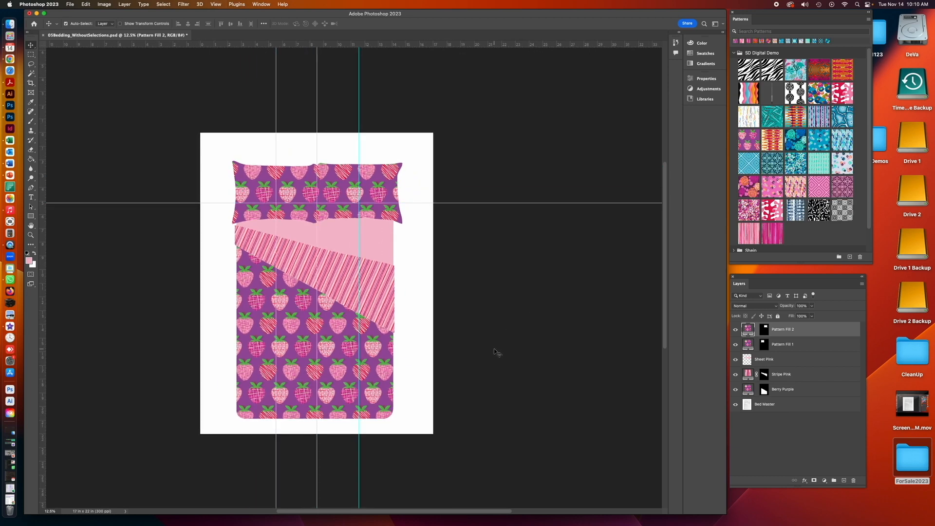
{"action": "key", "text": "super+semicolon"}
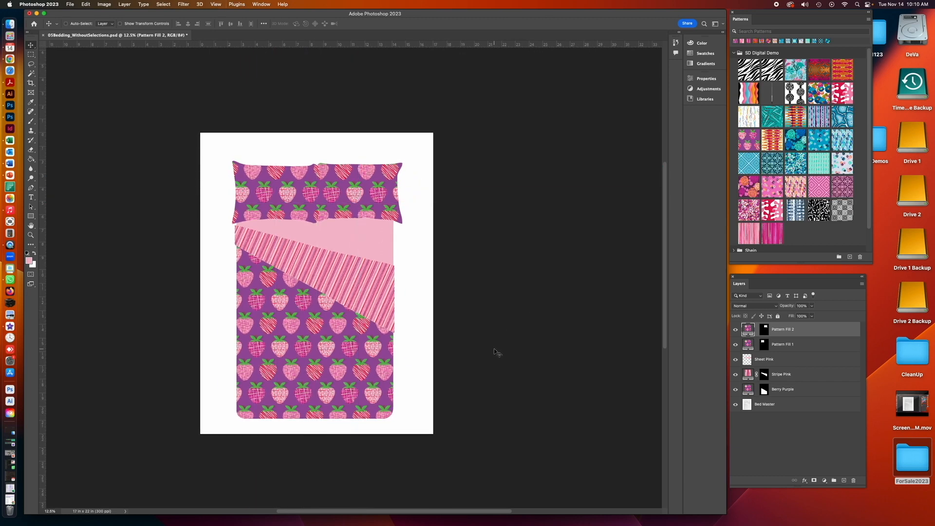
{"action": "left_click", "coordinate": [71, 4]}
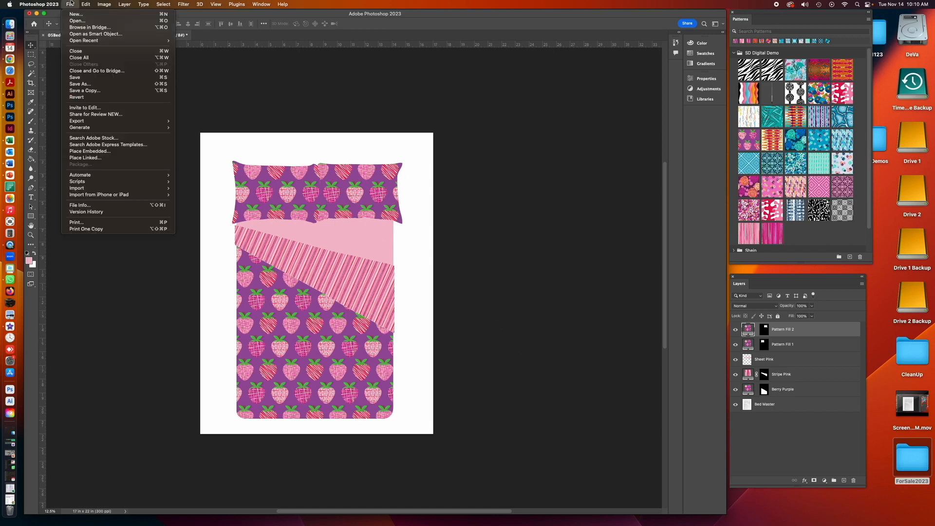
{"action": "left_click", "coordinate": [74, 77]}
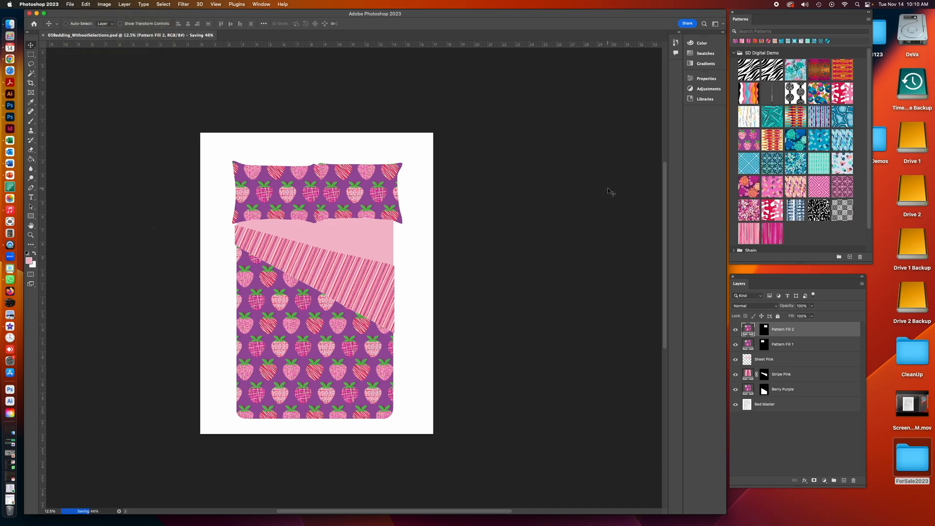
- Open 01ThrowPillowMockup_Master.psd from the ProductMockups folder in Finder into Photoshop 2021
{"action": "left_click", "coordinate": [888, 213]}
{"action": "left_click", "coordinate": [871, 146]}
{"action": "double_click", "coordinate": [871, 146]}
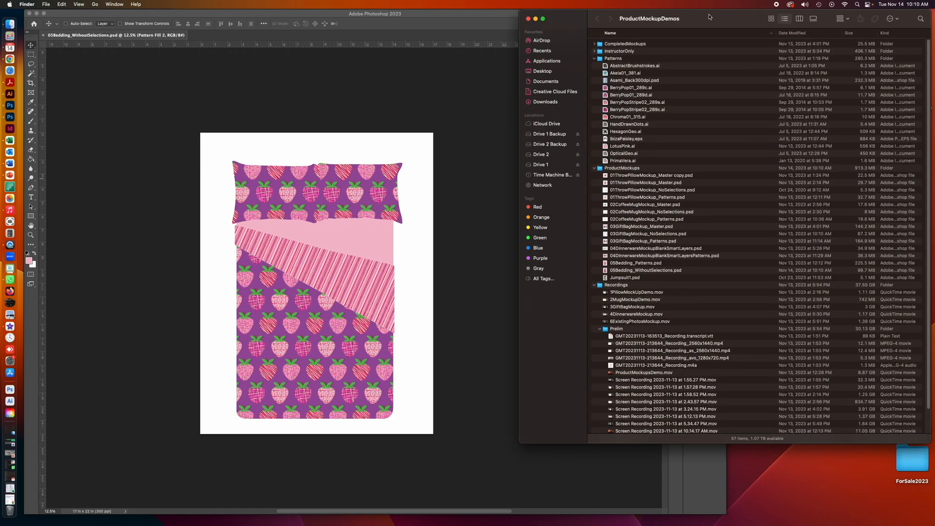
{"action": "left_click_drag", "start_coordinate": [864, 463], "coordinate": [886, 497]}
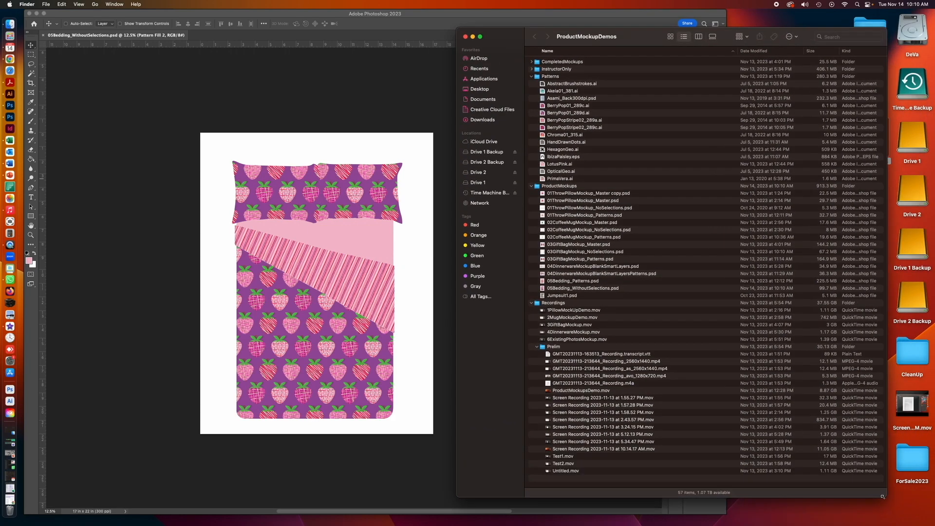
{"action": "left_click", "coordinate": [543, 311]}
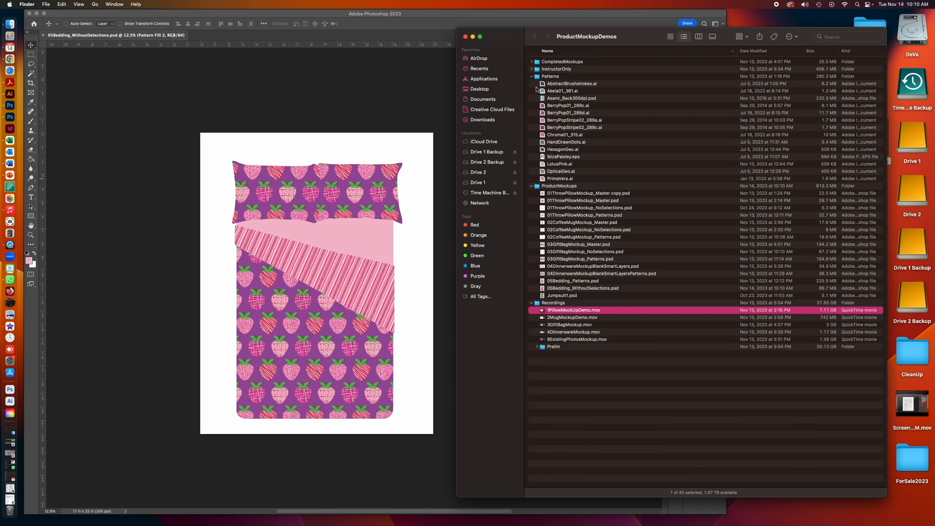
{"action": "left_click", "coordinate": [543, 202]}
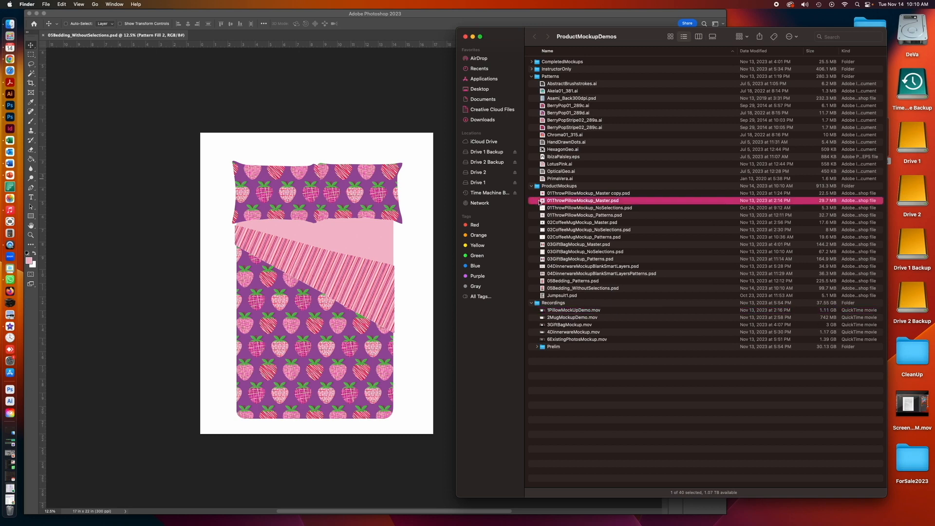
{"action": "left_click_drag", "start_coordinate": [542, 201], "coordinate": [9, 117]}
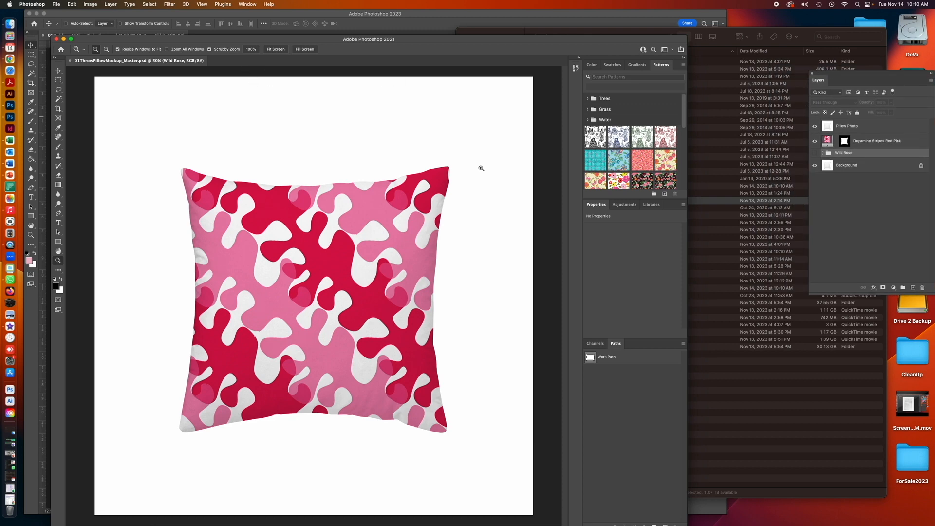
- Hide the pattern layer and load the Pillow Photo Transparency channel as a new selection
{"action": "left_click", "coordinate": [815, 141]}
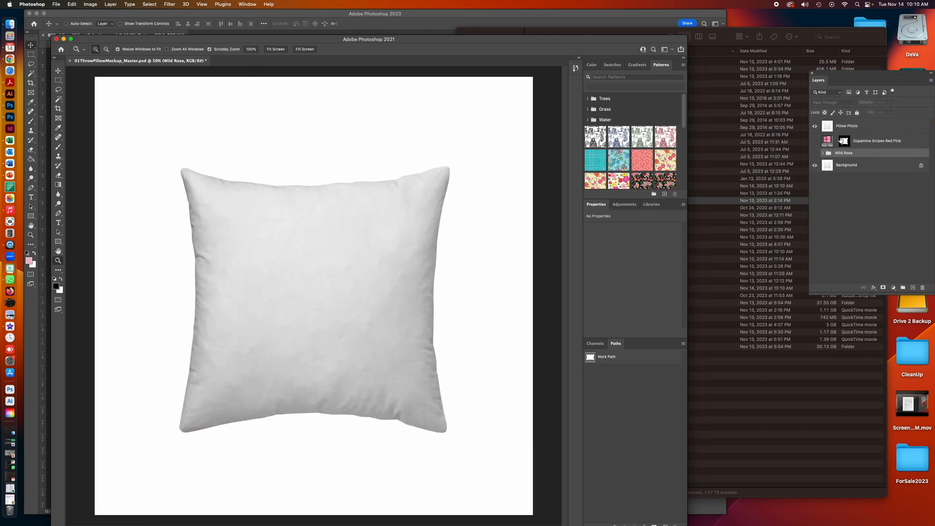
{"action": "left_click", "coordinate": [859, 128]}
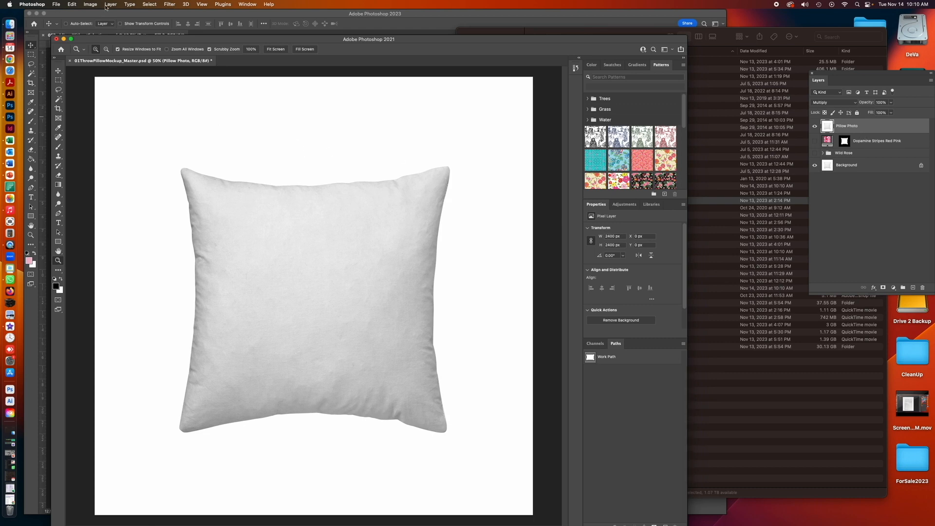
{"action": "left_click", "coordinate": [149, 4]}
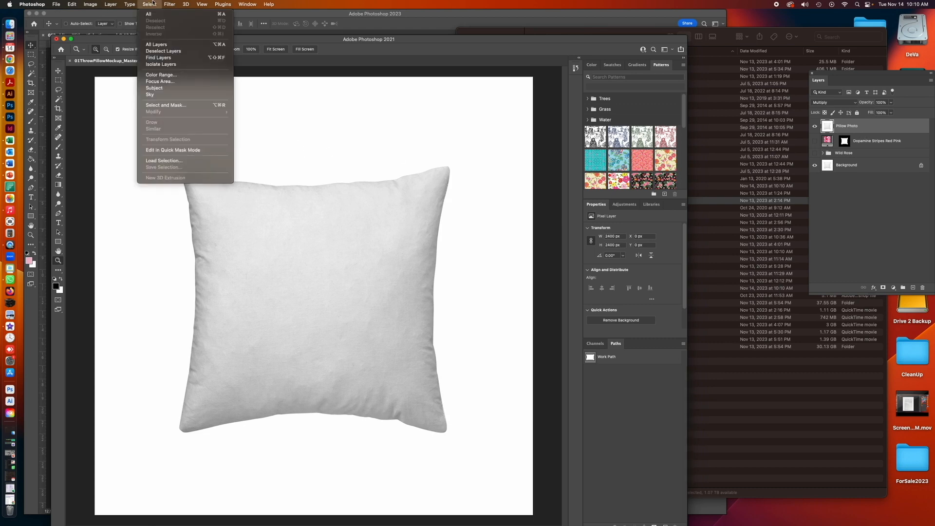
{"action": "left_click", "coordinate": [164, 161]}
{"action": "left_click", "coordinate": [458, 245]}
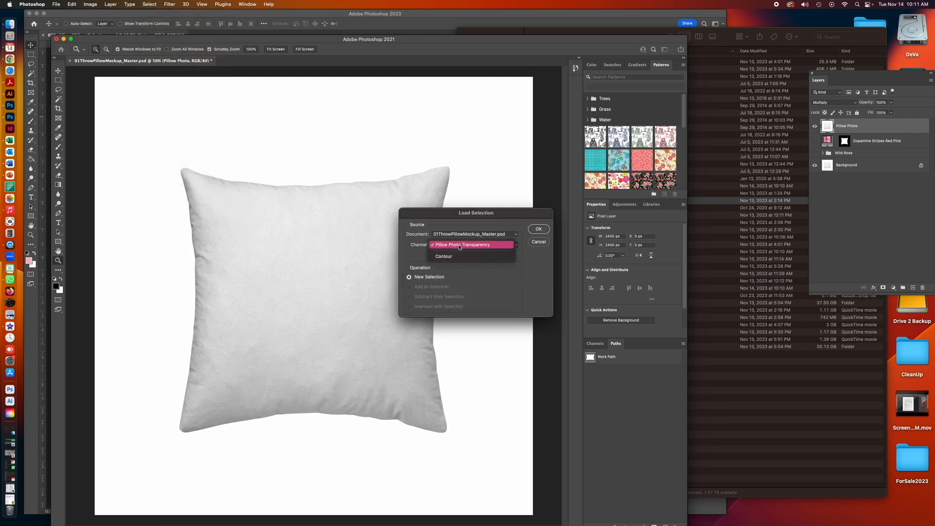
{"action": "left_click", "coordinate": [537, 230]}
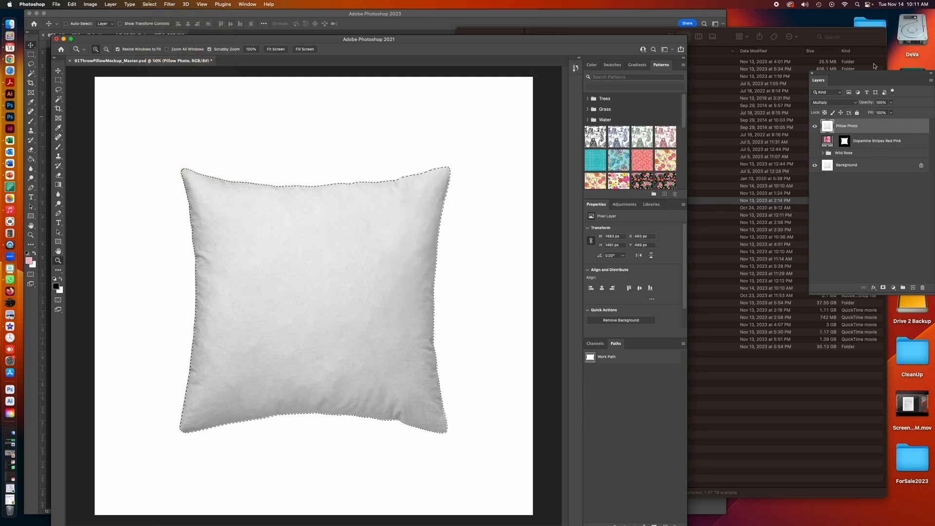
- Add a new layer named Background Pink above the Dopamine Stripes Red Pink layer
{"action": "left_click_drag", "start_coordinate": [846, 80], "coordinate": [727, 110]}
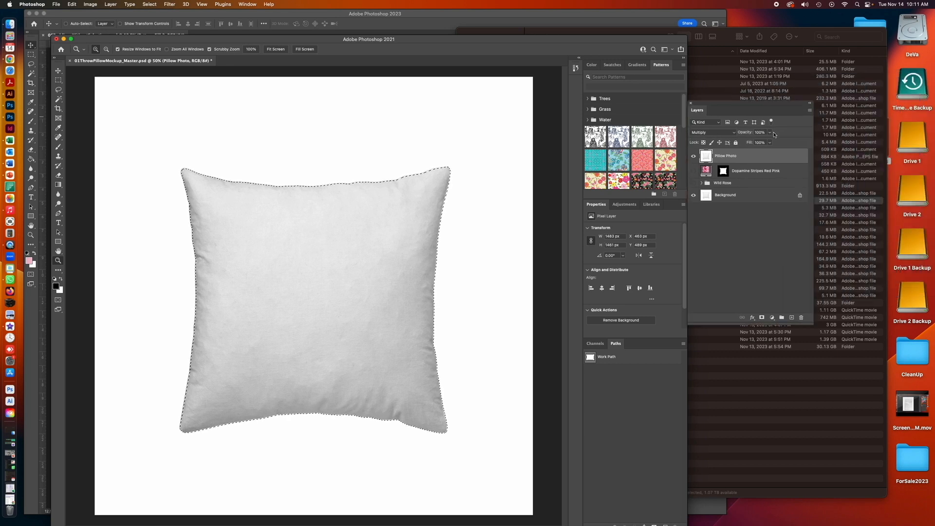
{"action": "left_click", "coordinate": [766, 169]}
{"action": "left_click", "coordinate": [809, 112]}
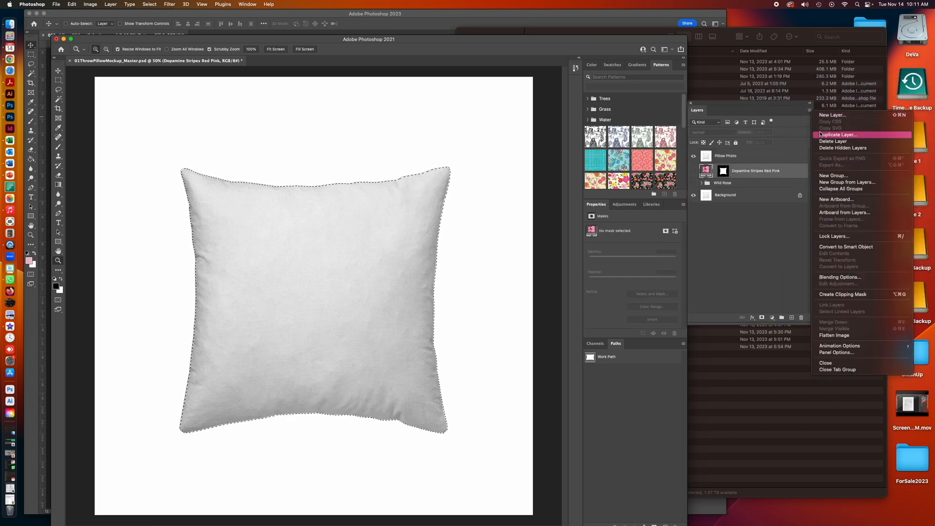
{"action": "key", "text": "Return"}
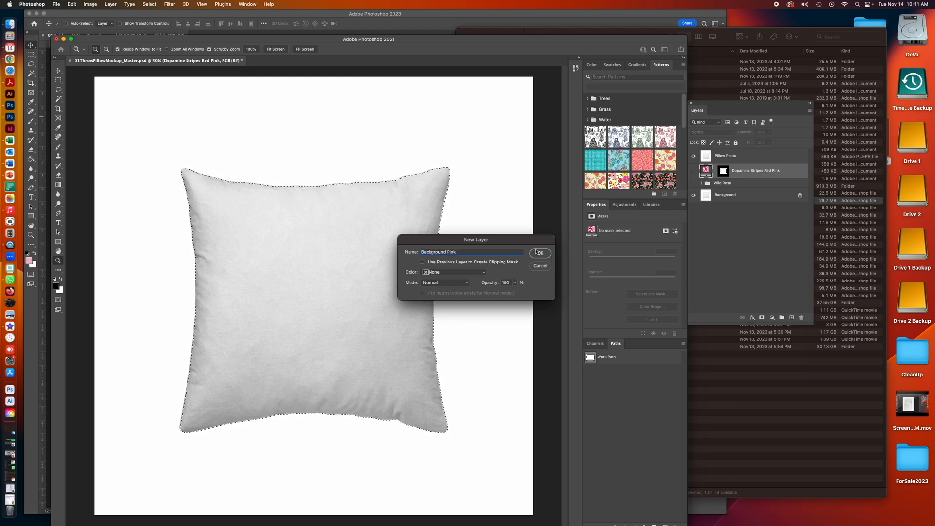
{"action": "left_click", "coordinate": [537, 253]}
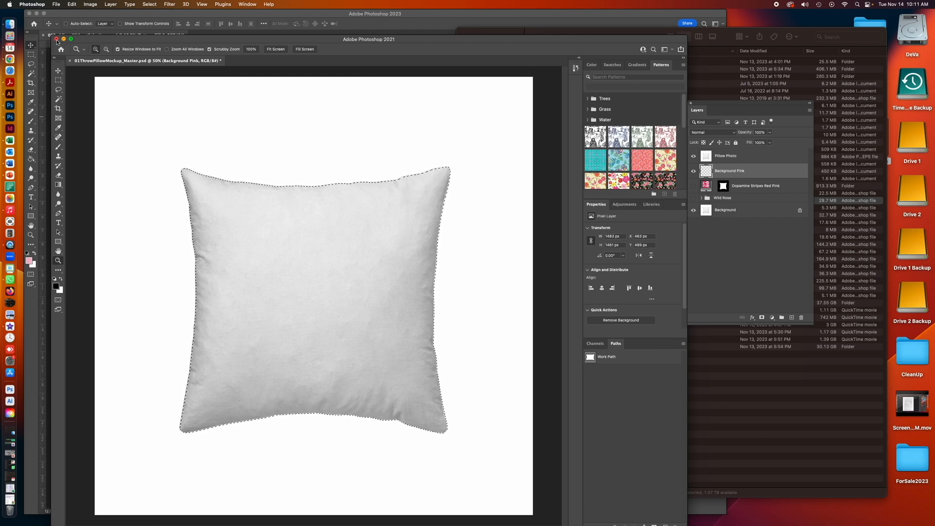
- Close the pillow document without saving and reopen 01ThrowPillowMockup_Master.psd in Photoshop 2023 from Finder
{"action": "left_click", "coordinate": [56, 38]}
{"action": "left_click", "coordinate": [477, 194]}
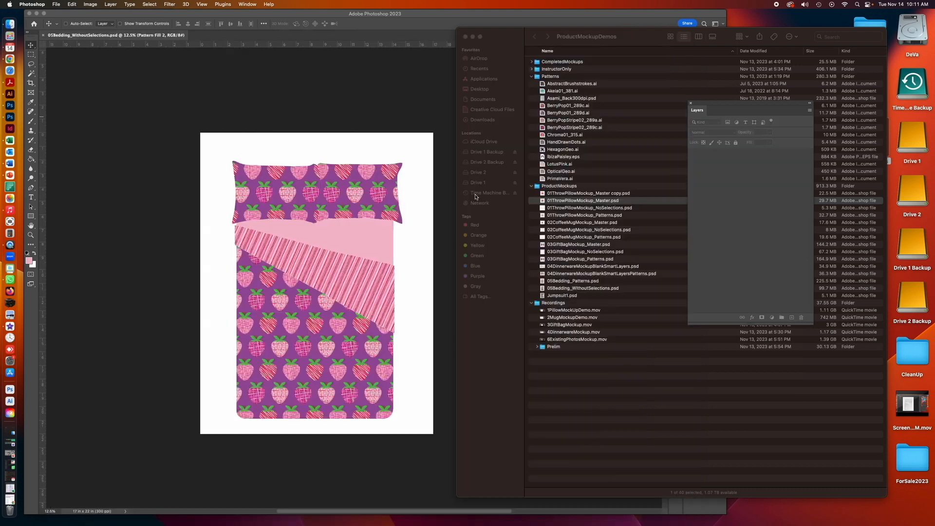
{"action": "left_click", "coordinate": [100, 117]}
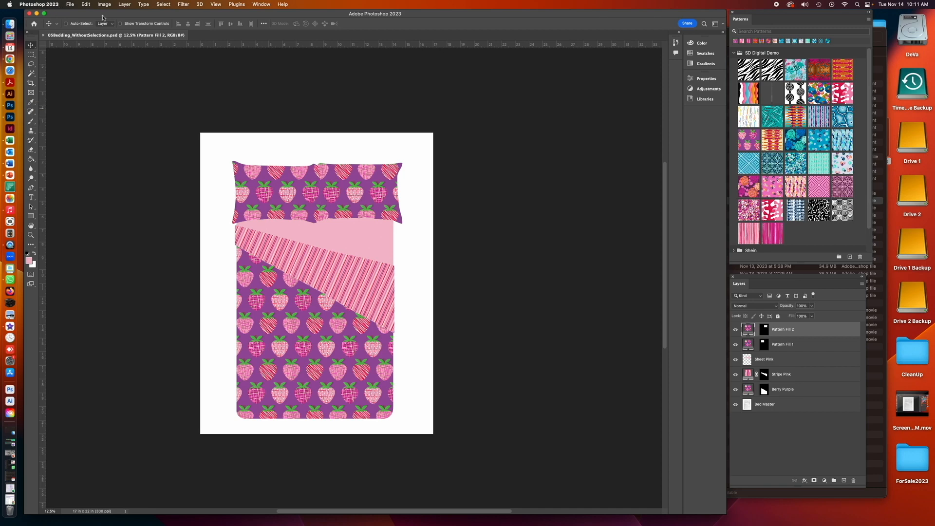
{"action": "left_click", "coordinate": [880, 434]}
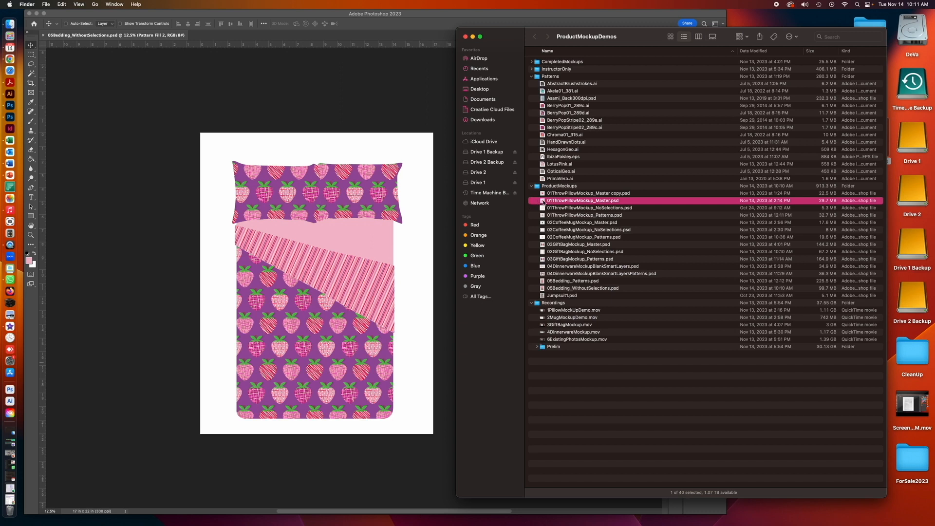
{"action": "left_click_drag", "start_coordinate": [541, 202], "coordinate": [10, 108]}
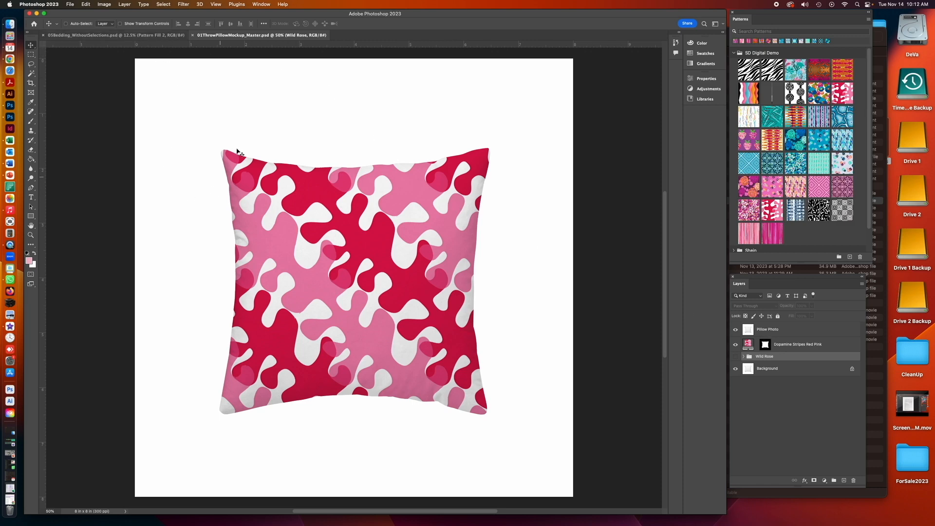
- Hide the Dopamine Stripes Red Pink layer and add a new layer named Pink Background above it
{"action": "left_click", "coordinate": [160, 35]}
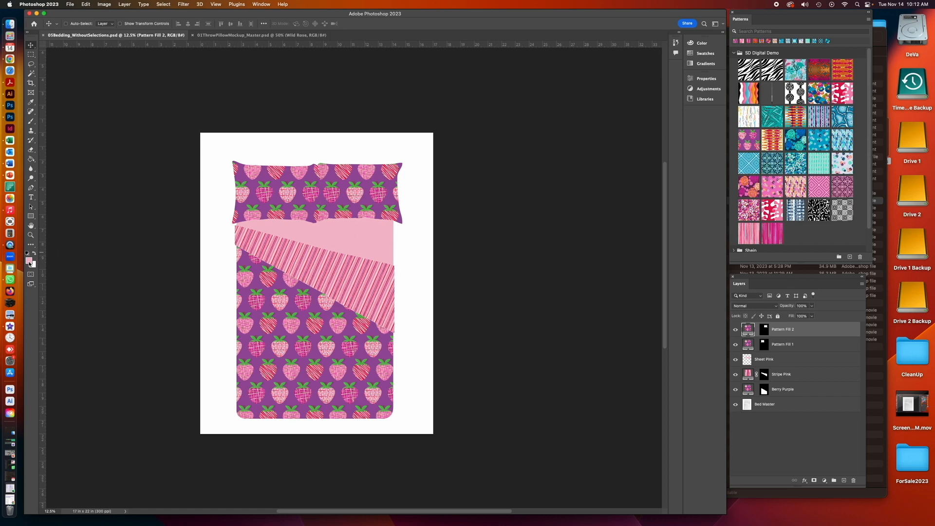
{"action": "left_click", "coordinate": [238, 35]}
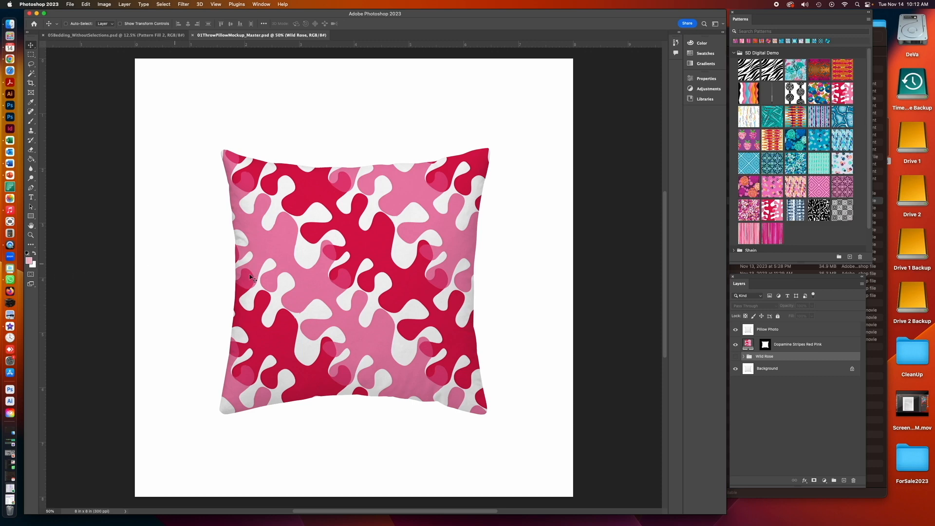
{"action": "left_click", "coordinate": [735, 345]}
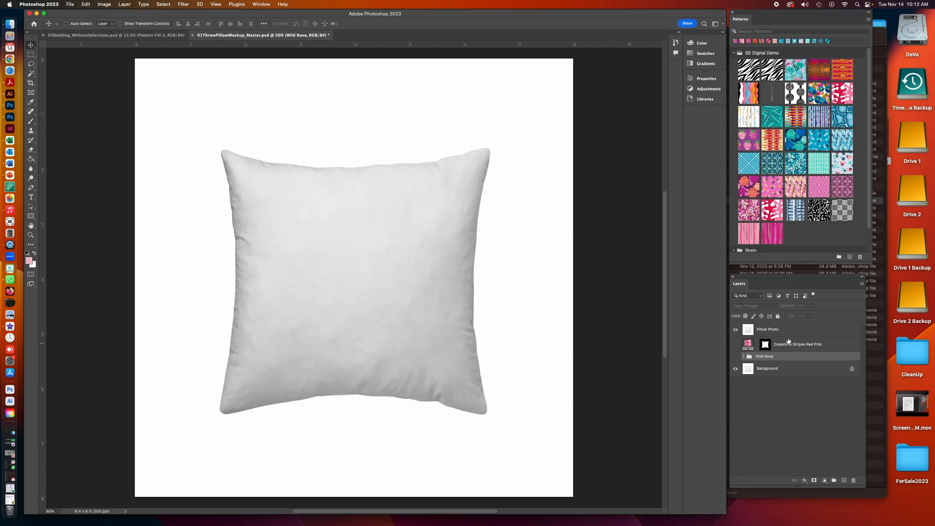
{"action": "left_click", "coordinate": [788, 340]}
{"action": "left_click", "coordinate": [790, 344]}
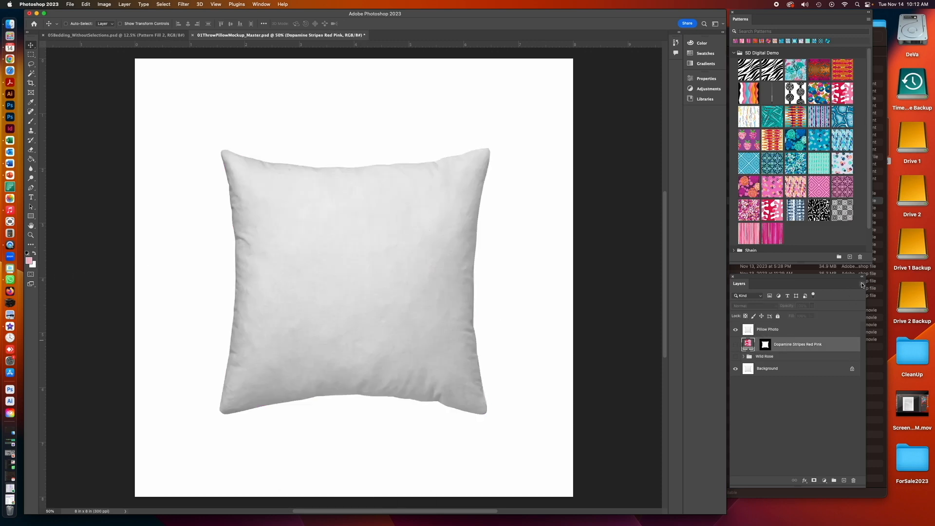
{"action": "left_click", "coordinate": [862, 284]}
{"action": "left_click", "coordinate": [793, 246]}
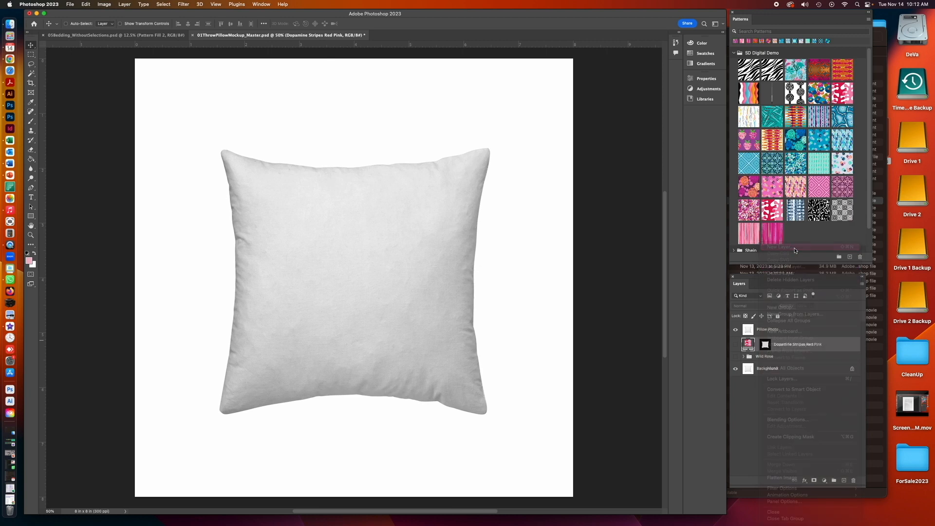
{"action": "type", "text": "Pink Background"}
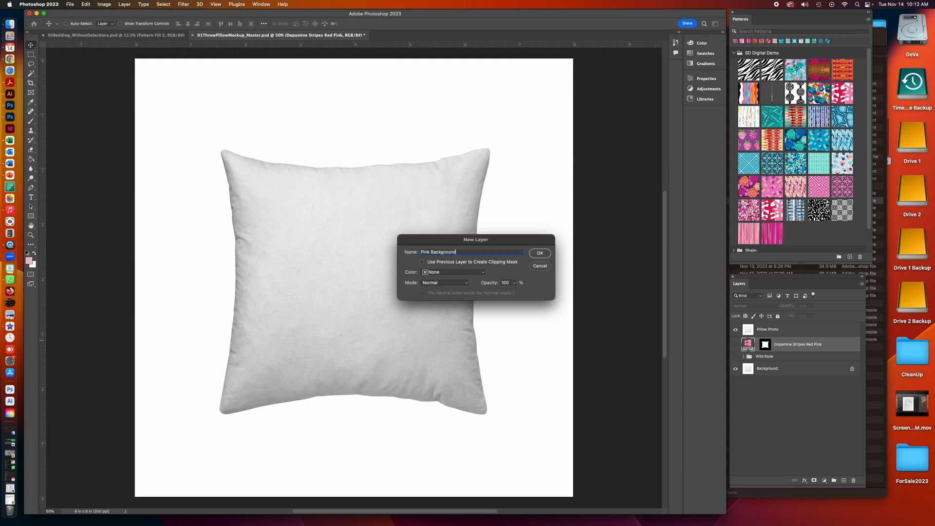
{"action": "left_click", "coordinate": [540, 252]}
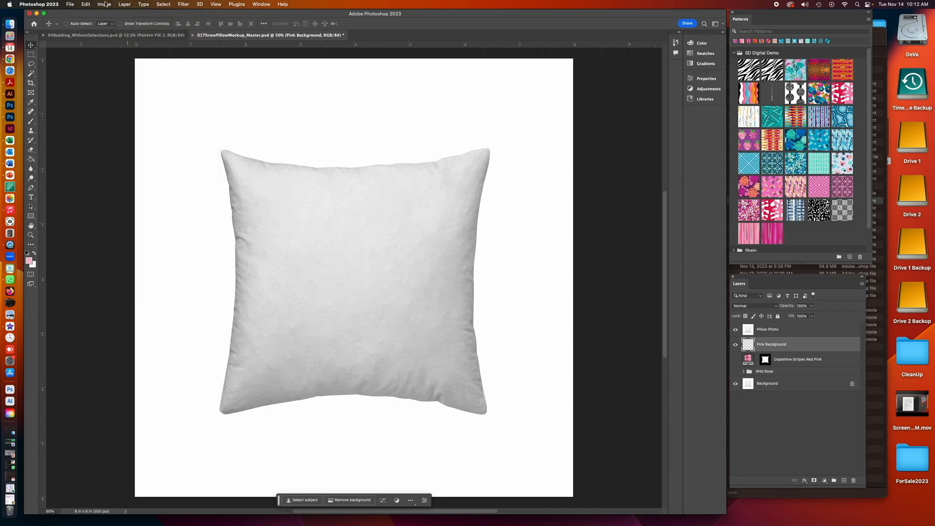
- Load the Pillow Photo transparency as a selection, fill it with pink on the Pink Background layer, and deselect
{"action": "left_click", "coordinate": [104, 4]}
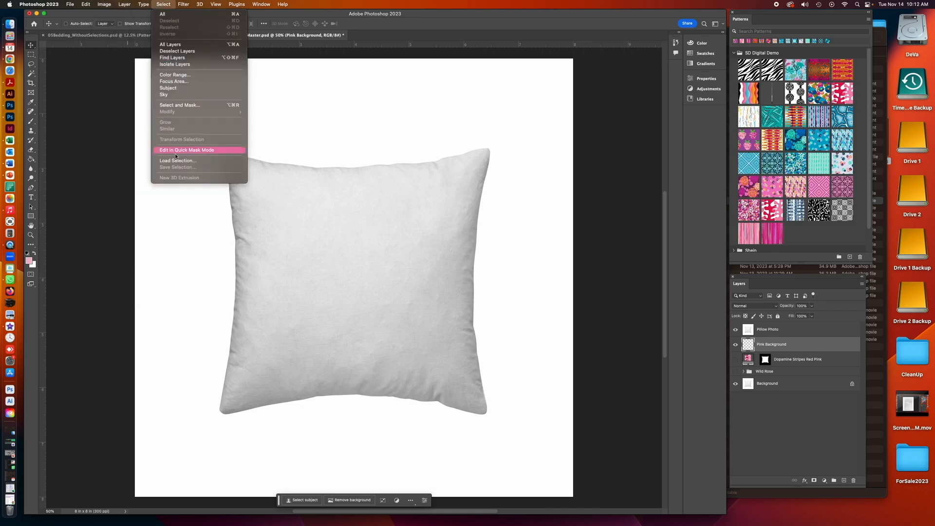
{"action": "left_click", "coordinate": [177, 160]}
{"action": "left_click", "coordinate": [489, 247]}
{"action": "left_click", "coordinate": [489, 256]}
{"action": "left_click", "coordinate": [532, 230]}
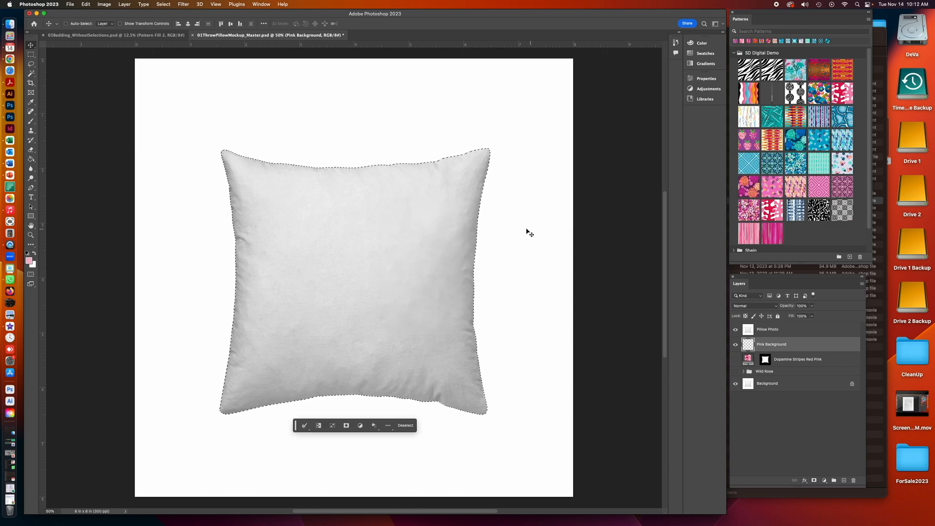
{"action": "left_click", "coordinate": [30, 159]}
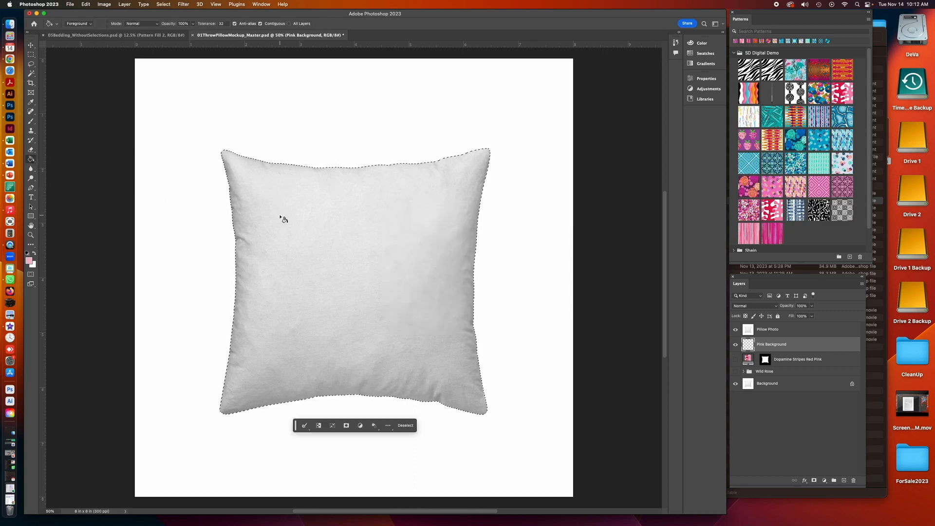
{"action": "left_click", "coordinate": [282, 219]}
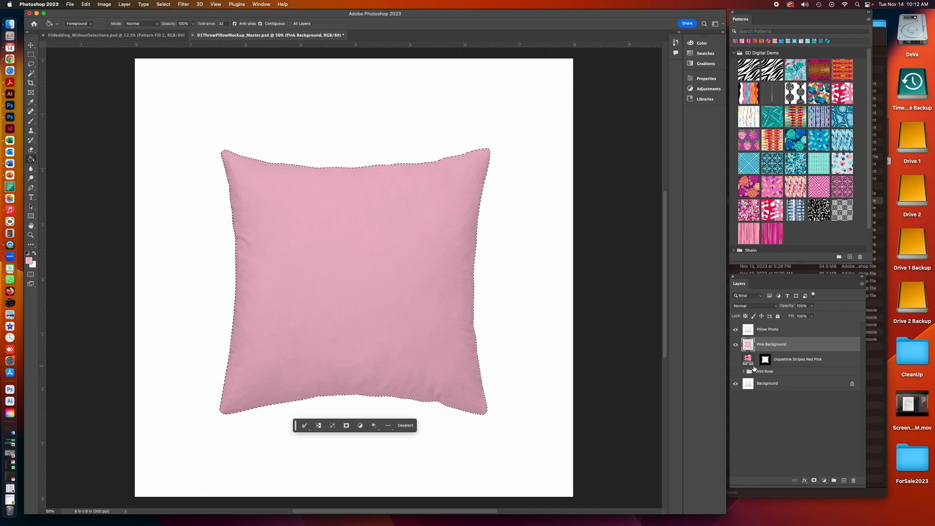
{"action": "key", "text": "super+d"}
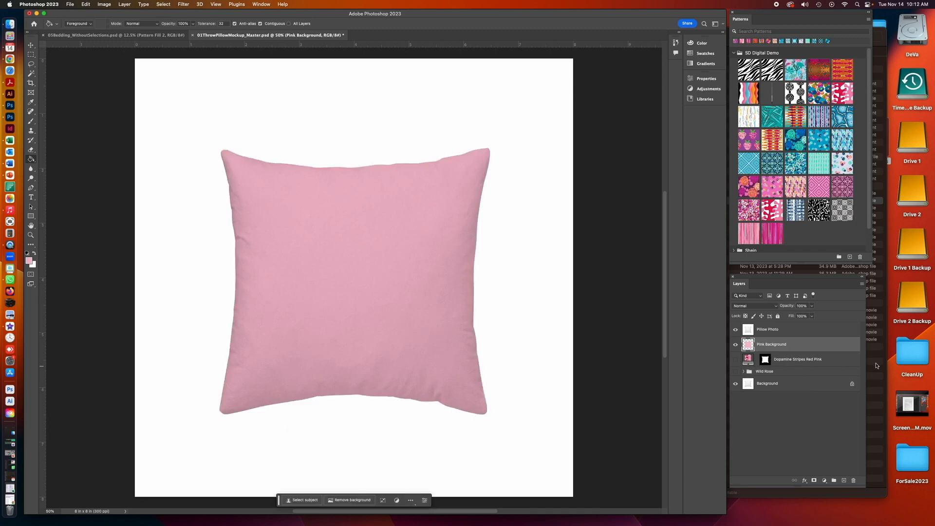
- Open BerryPop01_289c.ai from the Patterns folder in Illustrator
{"action": "left_click", "coordinate": [875, 360]}
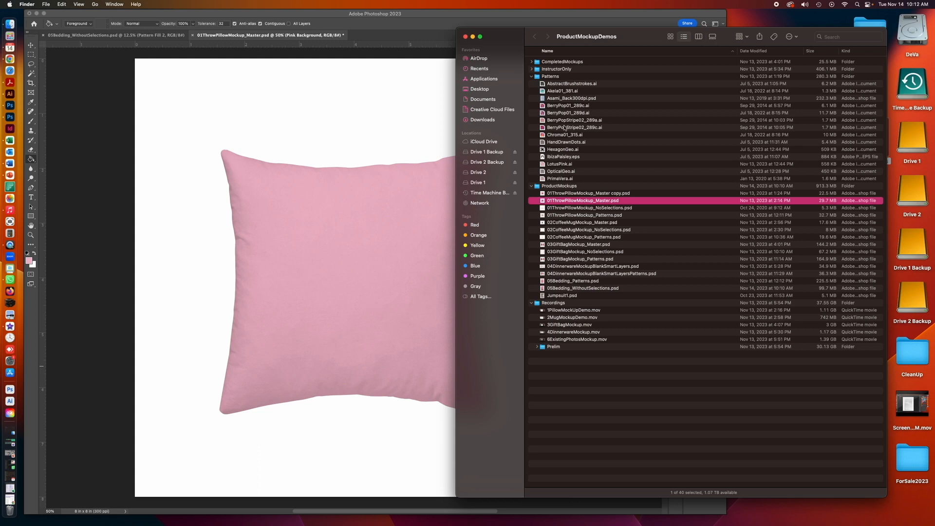
{"action": "left_click", "coordinate": [543, 106]}
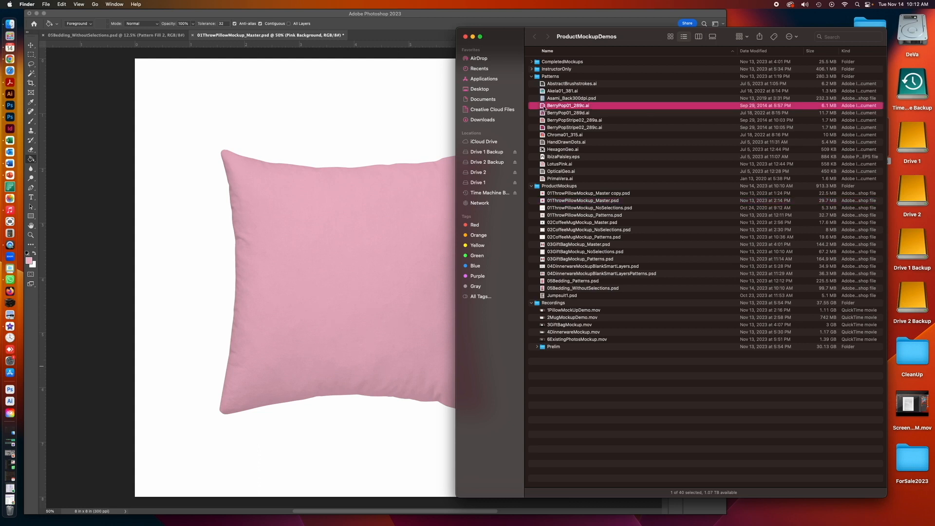
{"action": "left_click_drag", "start_coordinate": [543, 107], "coordinate": [10, 94]}
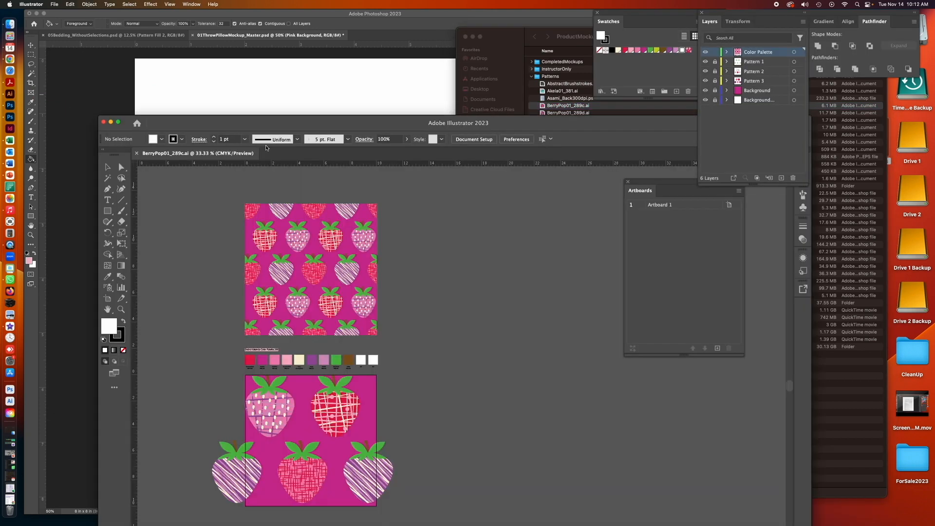
- Zoom in on the strawberry motif artwork and unlock the pattern layers for selection
{"action": "left_click", "coordinate": [127, 233]}
{"action": "left_click_drag", "start_coordinate": [343, 438], "coordinate": [348, 437]}
{"action": "left_click", "coordinate": [348, 436]}
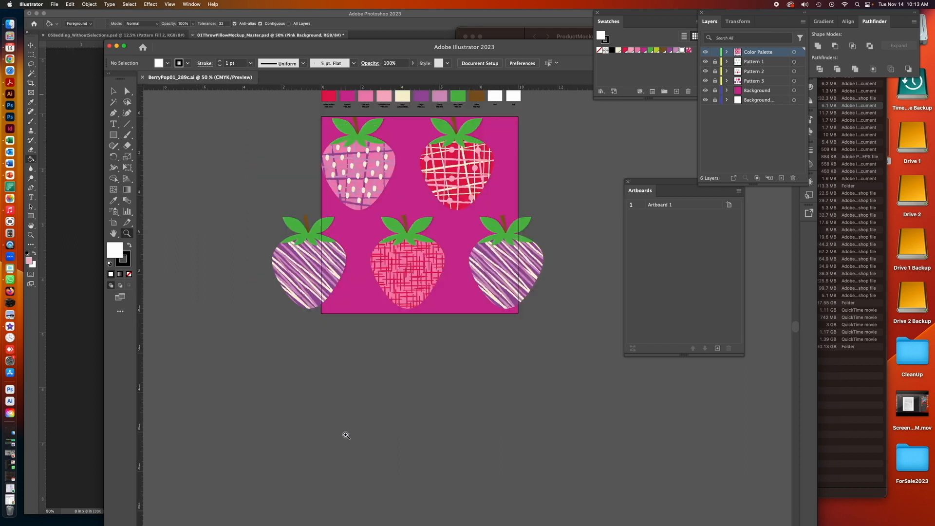
{"action": "left_click_drag", "start_coordinate": [489, 365], "coordinate": [396, 437]}
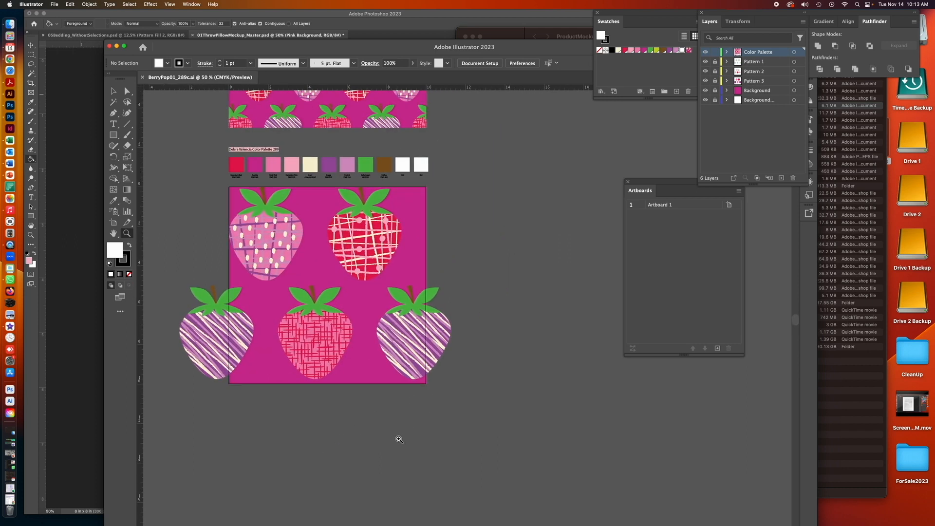
{"action": "key", "text": "v"}
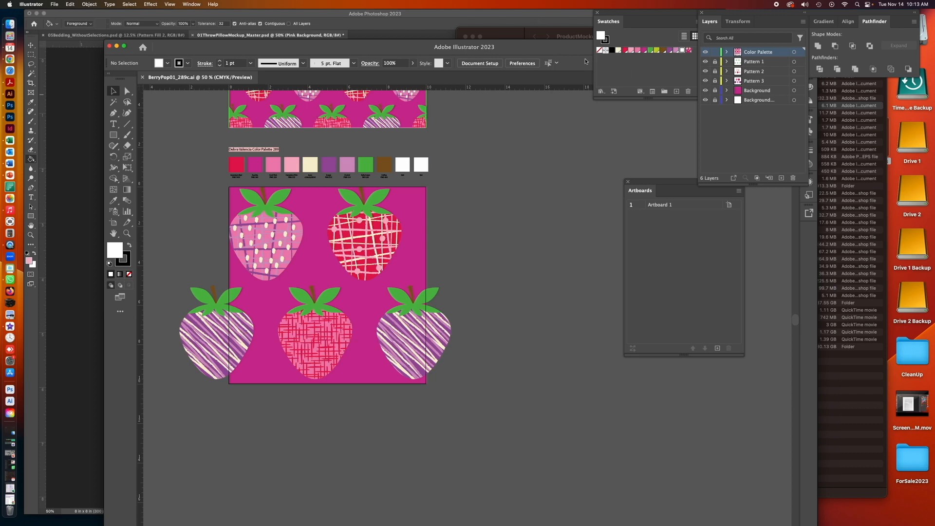
{"action": "left_click", "coordinate": [714, 53]}
{"action": "left_click_drag", "start_coordinate": [716, 62], "coordinate": [716, 80]}
{"action": "left_click", "coordinate": [753, 82]}
{"action": "left_click", "coordinate": [33, 48]}
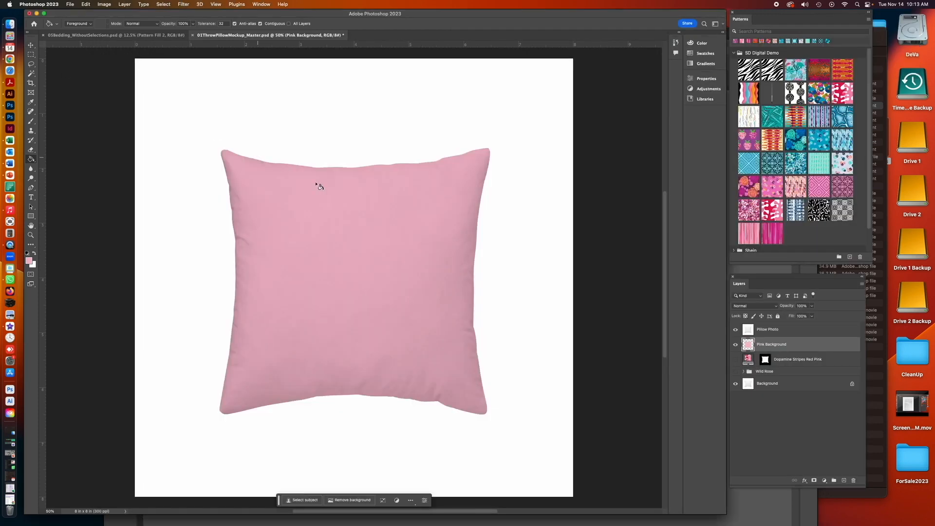
{"action": "left_click", "coordinate": [10, 94]}
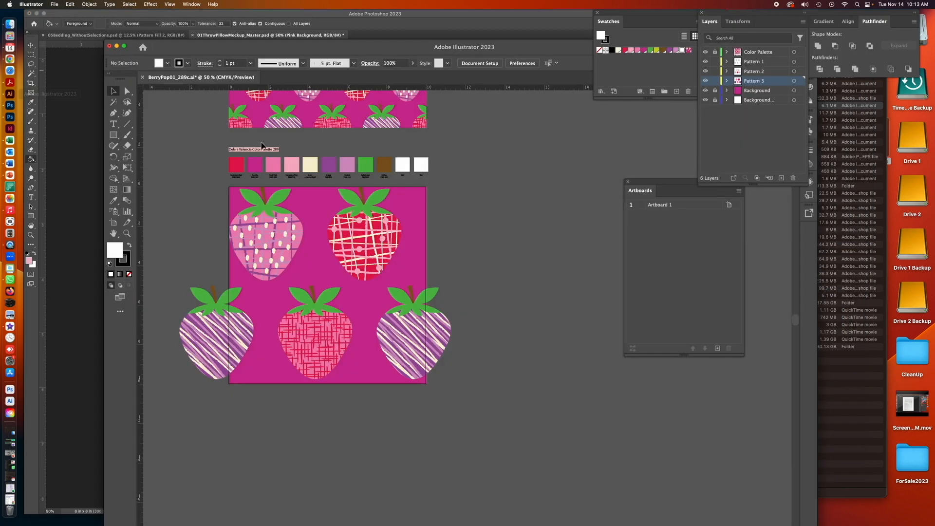
- Copy the red crosshatched strawberry and paste it into the pillow document as a Smart Object
{"action": "left_click_drag", "start_coordinate": [356, 216], "coordinate": [329, 189]}
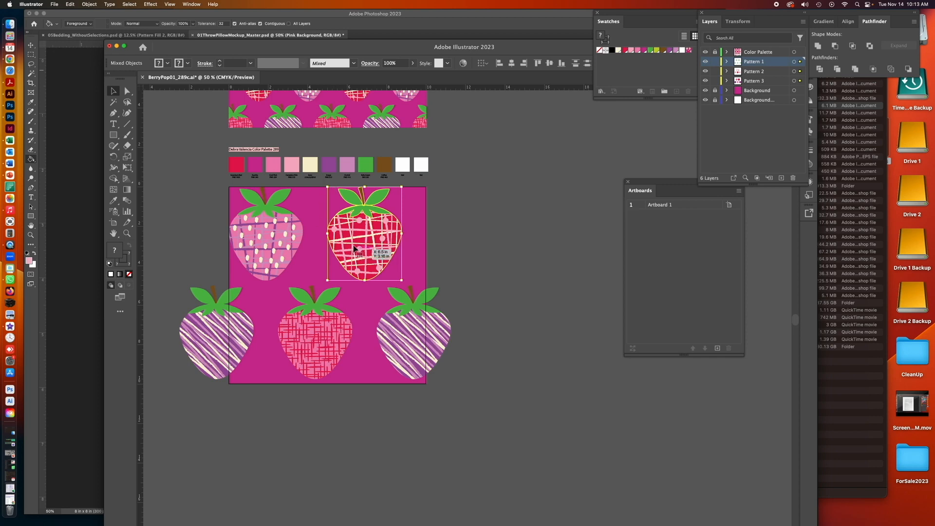
{"action": "key", "text": "super+c"}
{"action": "key", "text": "super+Tab"}
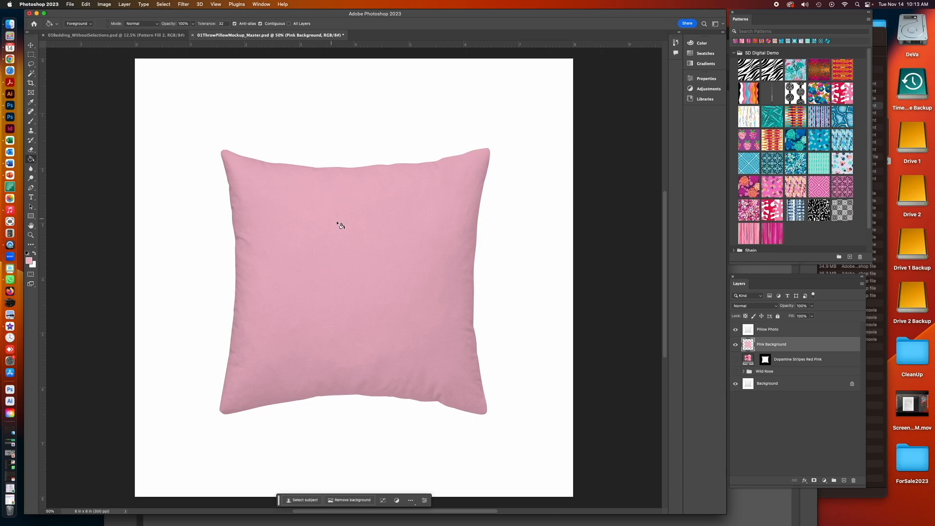
{"action": "key", "text": "super+v"}
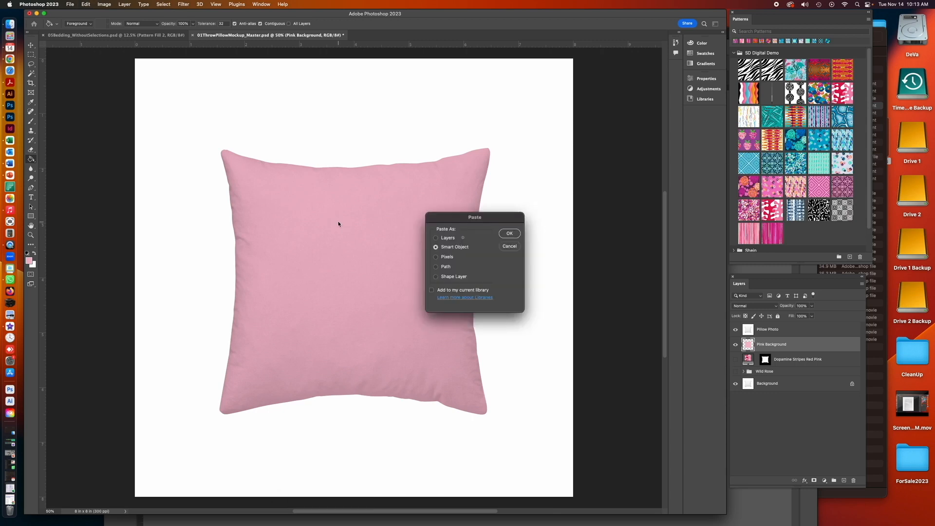
{"action": "left_click", "coordinate": [452, 258]}
{"action": "left_click", "coordinate": [453, 247]}
{"action": "left_click", "coordinate": [509, 234]}
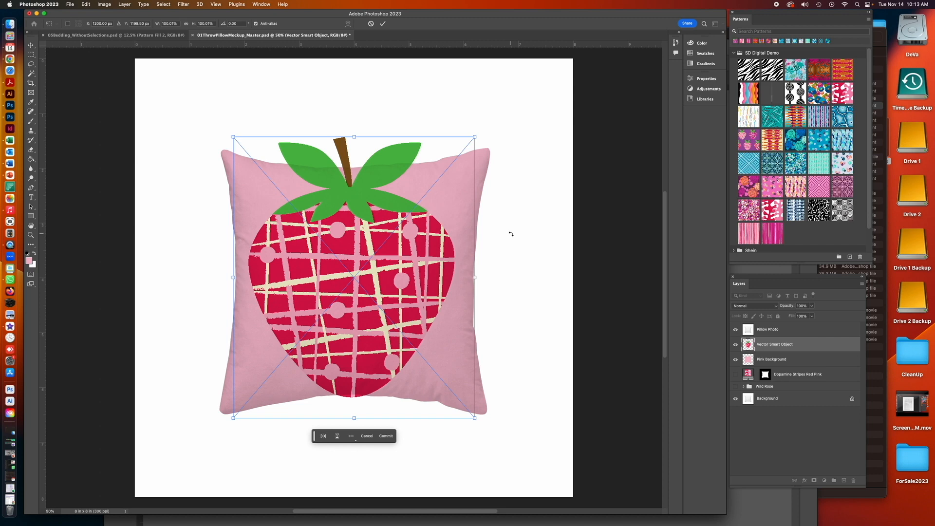
- Scale the pasted strawberry down so it fits within the pillow
{"action": "left_click", "coordinate": [30, 45]}
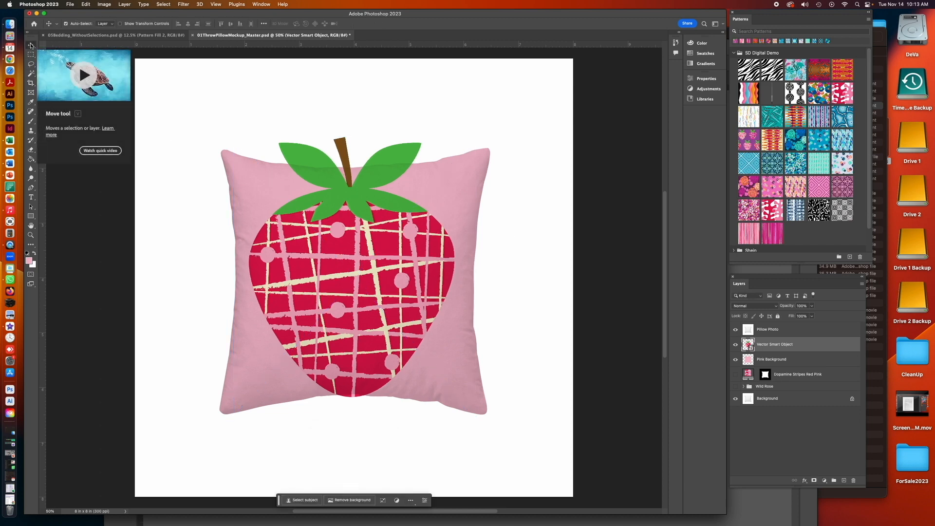
{"action": "key", "text": "super+minus"}
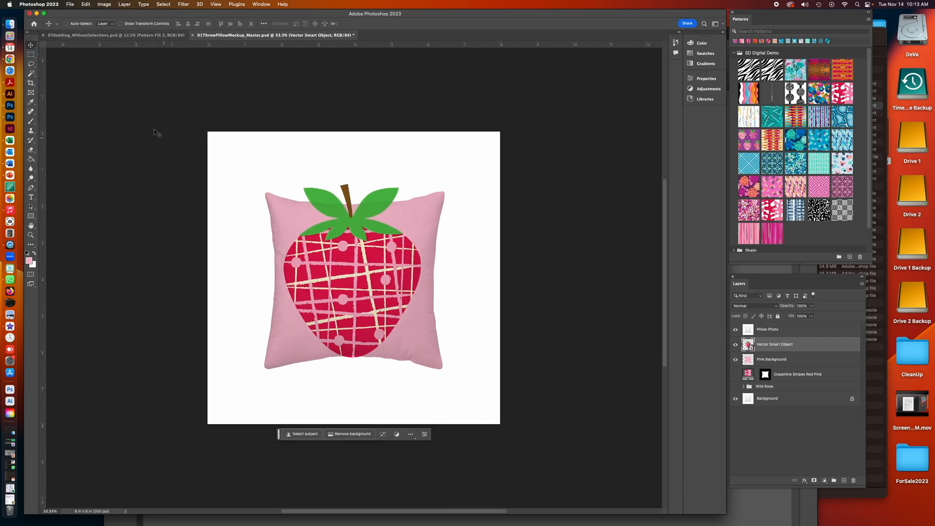
{"action": "key", "text": "super+t"}
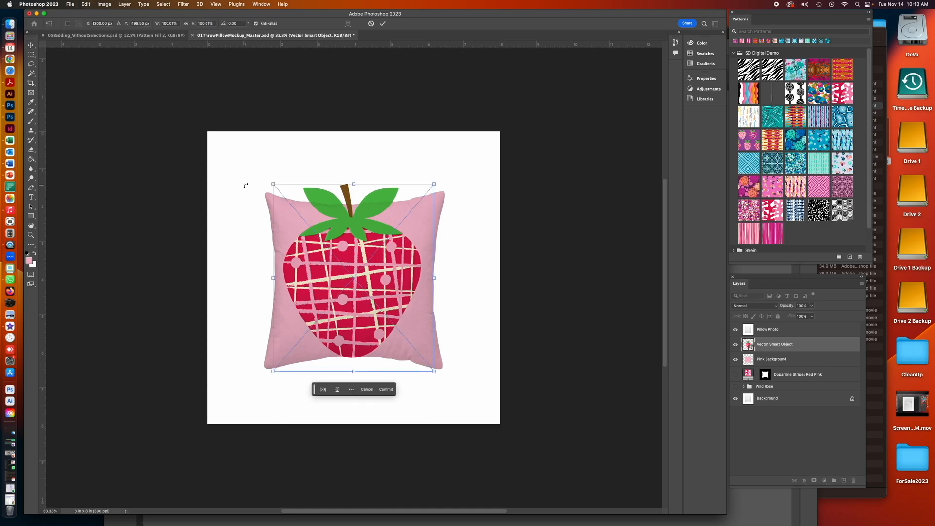
{"action": "left_click_drag", "start_coordinate": [273, 184], "coordinate": [223, 126]}
{"action": "left_click_drag", "start_coordinate": [434, 370], "coordinate": [402, 356]}
{"action": "left_click_drag", "start_coordinate": [223, 126], "coordinate": [286, 228]}
{"action": "key", "text": "Return"}
- Position the strawberry centered on the pillow with the Move tool
{"action": "key", "text": "z"}
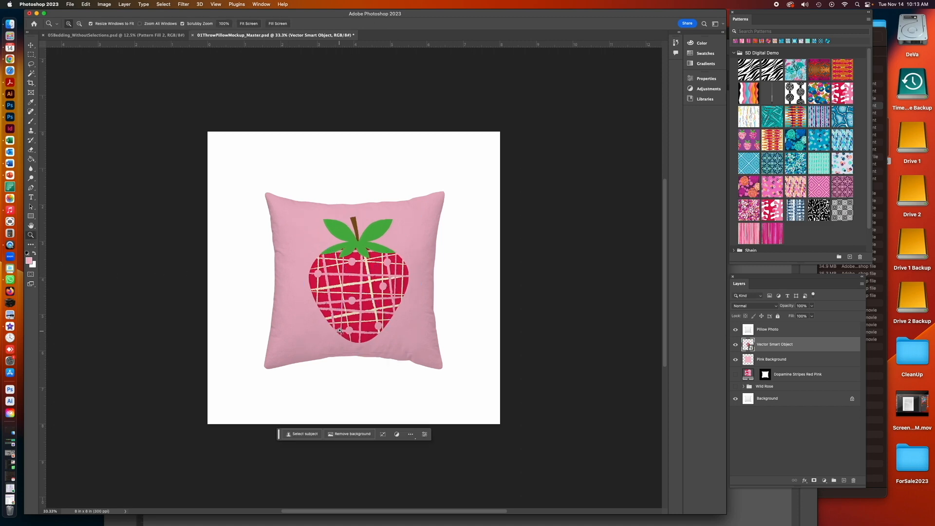
{"action": "left_click", "coordinate": [364, 323]}
{"action": "left_click", "coordinate": [364, 324]}
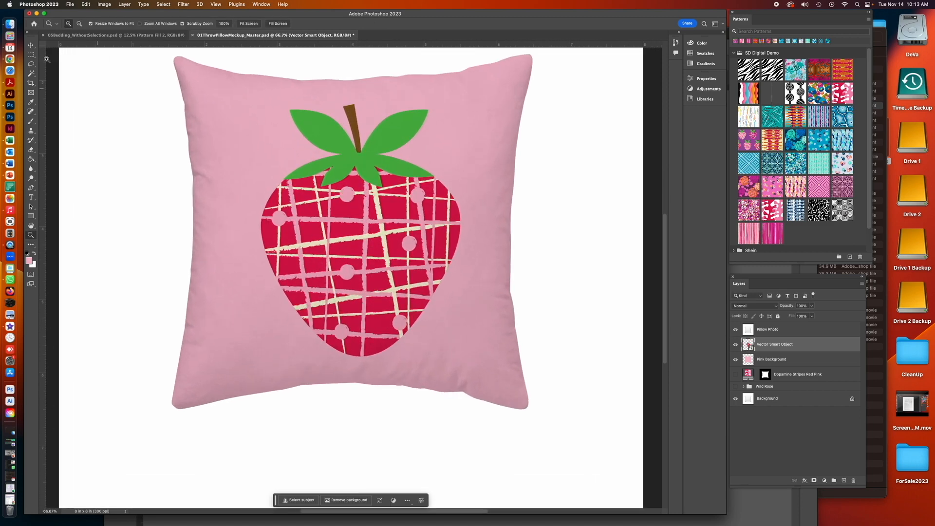
{"action": "key", "text": "v"}
{"action": "mouse_move", "coordinate": [364, 212]}
{"action": "left_mouse_down"}
{"action": "mouse_move", "coordinate": [356, 207]}
{"action": "mouse_move", "coordinate": [361, 213]}
{"action": "left_mouse_up"}
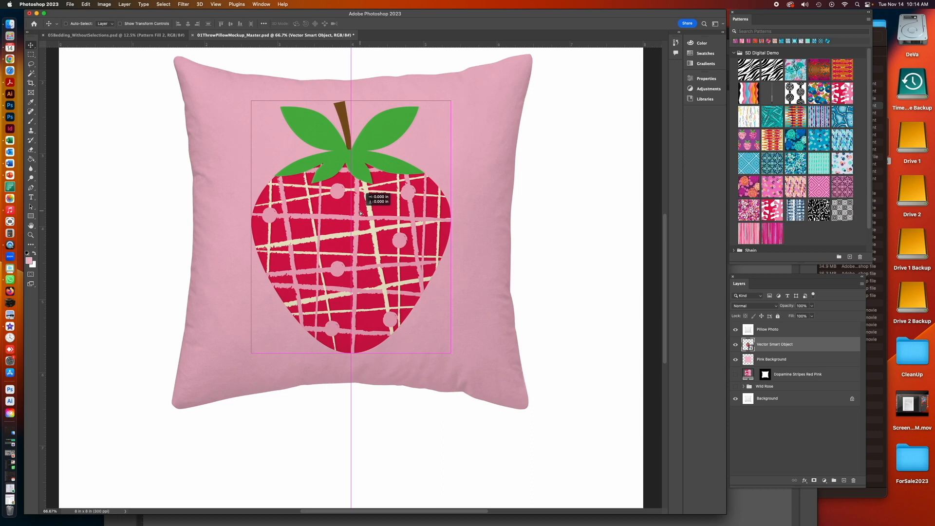
{"action": "mouse_move", "coordinate": [361, 214]}
{"action": "left_mouse_down"}
{"action": "mouse_move", "coordinate": [367, 235]}
{"action": "mouse_move", "coordinate": [366, 203]}
{"action": "mouse_move", "coordinate": [368, 217]}
{"action": "left_mouse_up"}
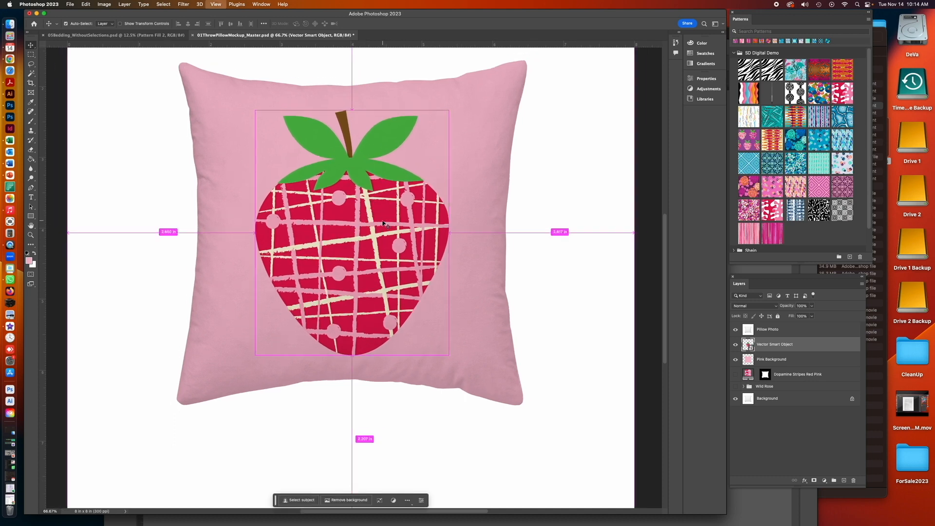
{"action": "key", "text": "super+minus"}
{"action": "key", "text": "super+minus"}
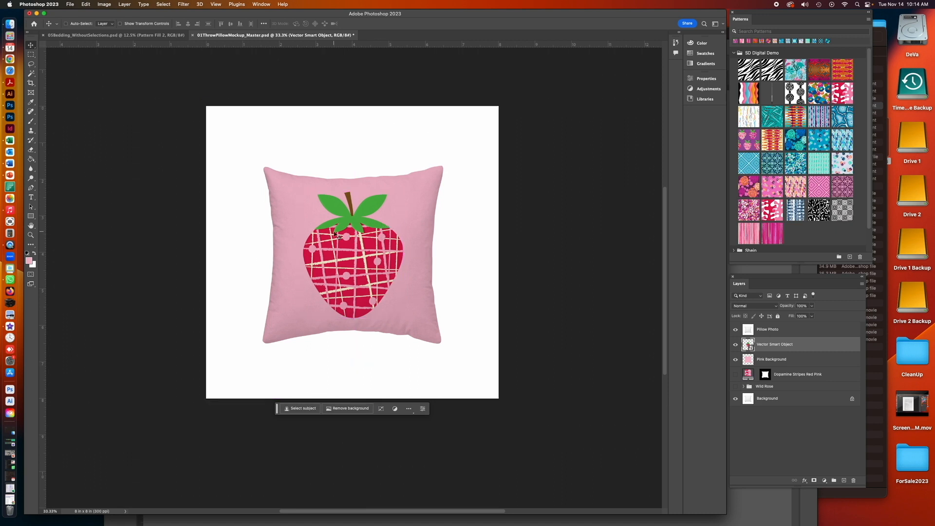
{"action": "key", "text": "super+t"}
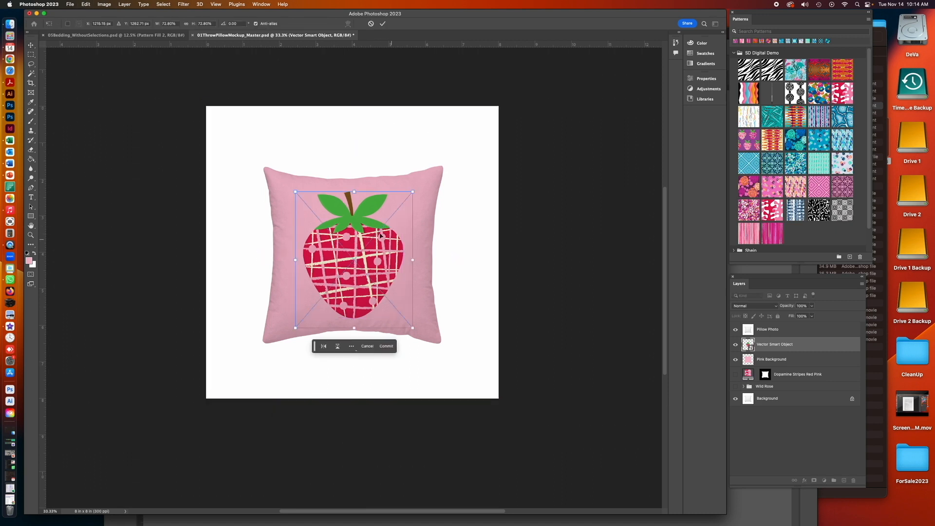
{"action": "left_click", "coordinate": [31, 45]}
{"action": "left_click_drag", "start_coordinate": [356, 249], "coordinate": [356, 248]}
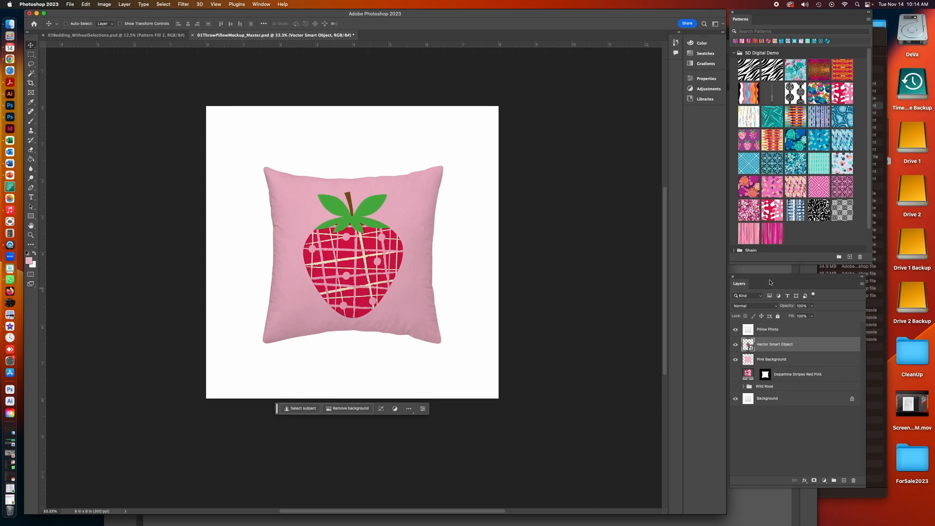
- Save the pillow document
{"action": "left_click_drag", "start_coordinate": [761, 279], "coordinate": [672, 138]}
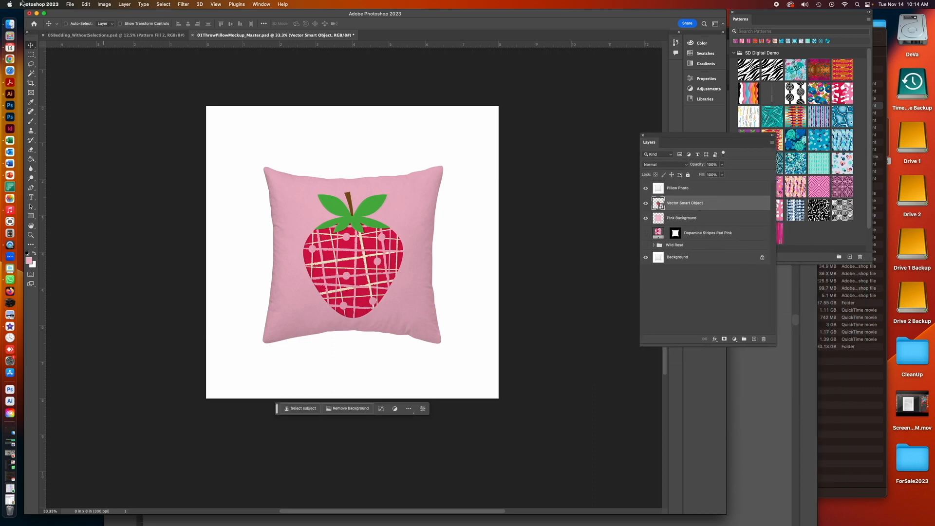
{"action": "left_click", "coordinate": [69, 4]}
{"action": "left_click", "coordinate": [85, 77]}
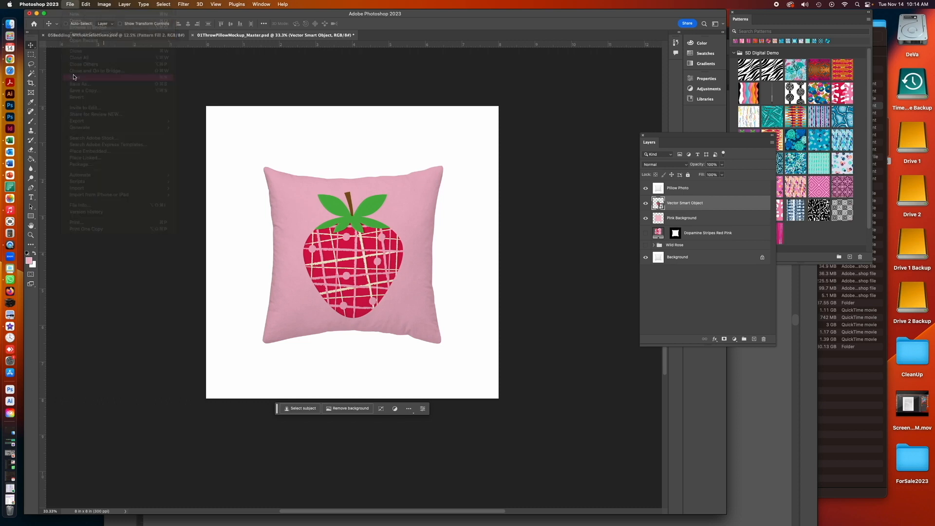
- Create a new layer group named Berry
{"action": "left_click", "coordinate": [771, 144]}
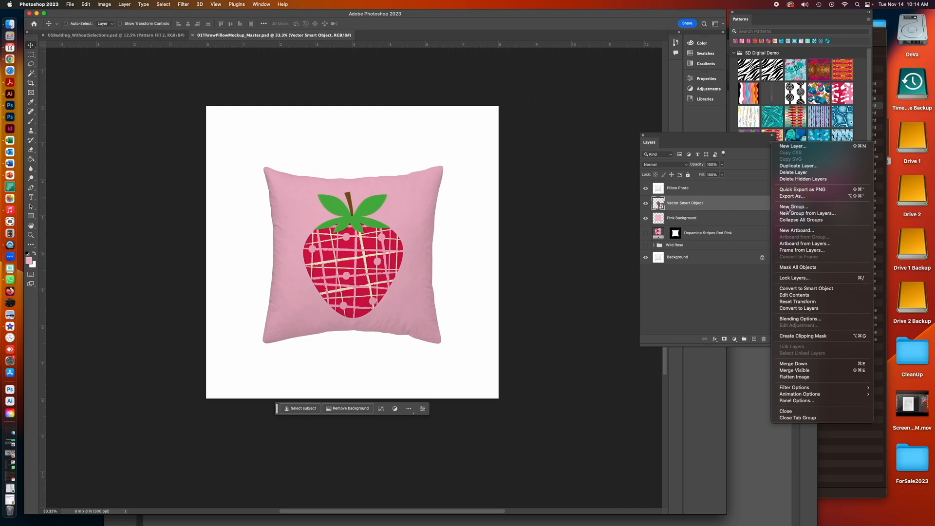
{"action": "left_click", "coordinate": [787, 207]}
{"action": "type", "text": "Berry"}
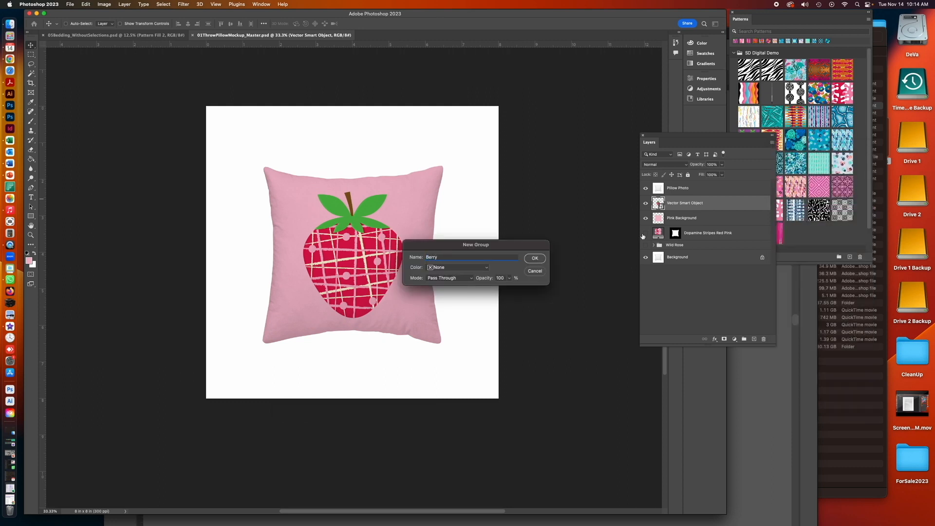
{"action": "left_click", "coordinate": [535, 258]}
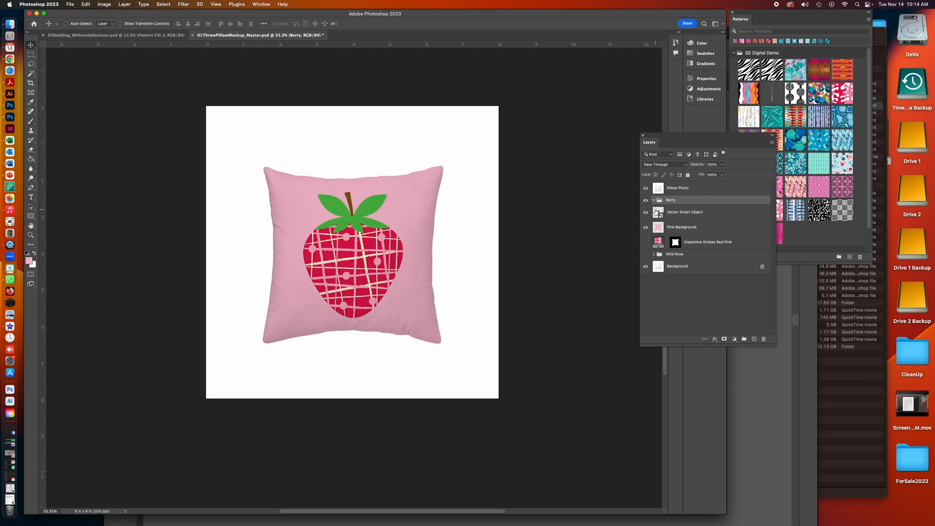
- Move the Vector Smart Object and Pink Background layers into the Berry group
{"action": "left_click", "coordinate": [652, 213]}
{"action": "left_click", "coordinate": [655, 225], "text": "shift"}
{"action": "left_click_drag", "start_coordinate": [656, 212], "coordinate": [657, 201]}
{"action": "left_click", "coordinate": [653, 201]}
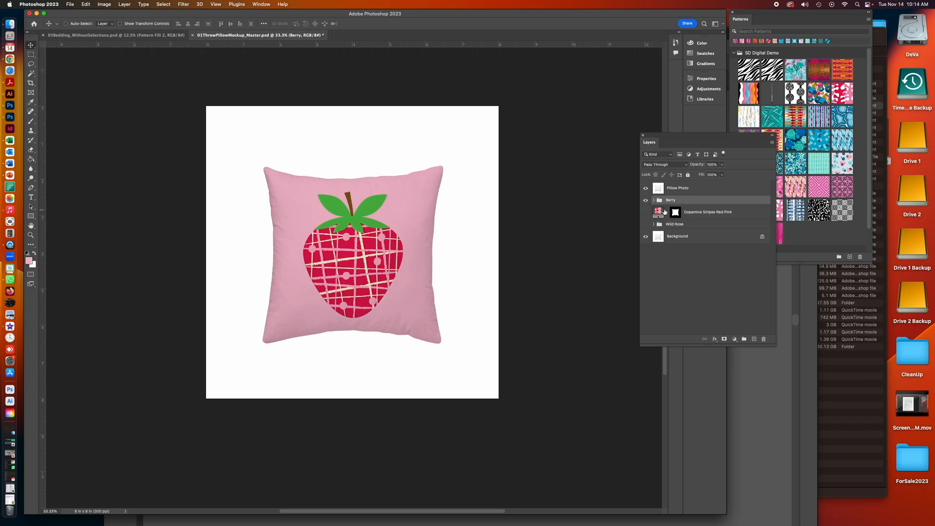
{"action": "left_click", "coordinate": [645, 200]}
{"action": "left_click", "coordinate": [646, 200]}
- Save the document and expand the Berry group
{"action": "left_click", "coordinate": [69, 4]}
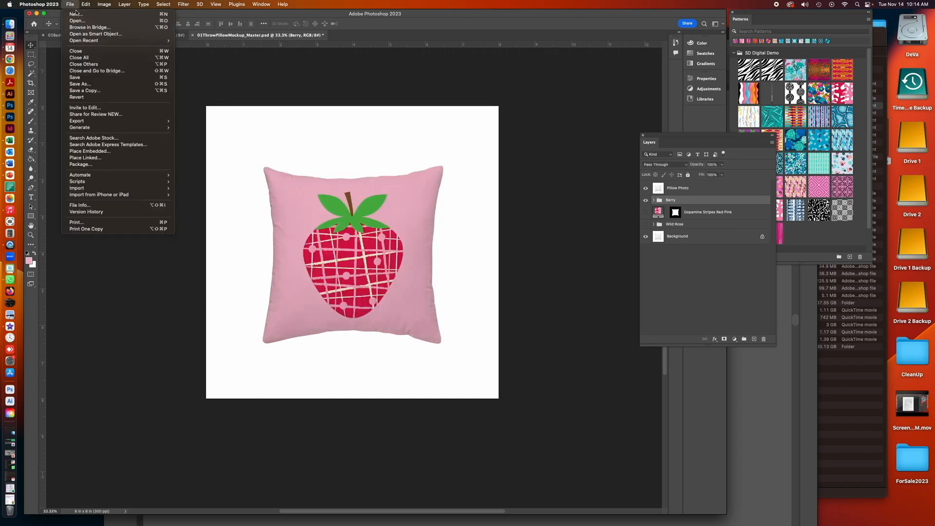
{"action": "left_click", "coordinate": [78, 78]}
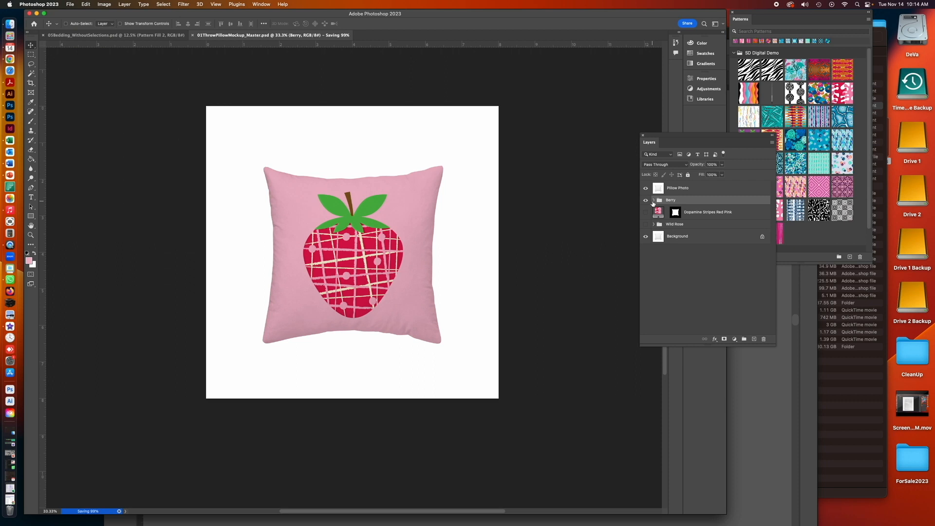
{"action": "left_click", "coordinate": [654, 200]}
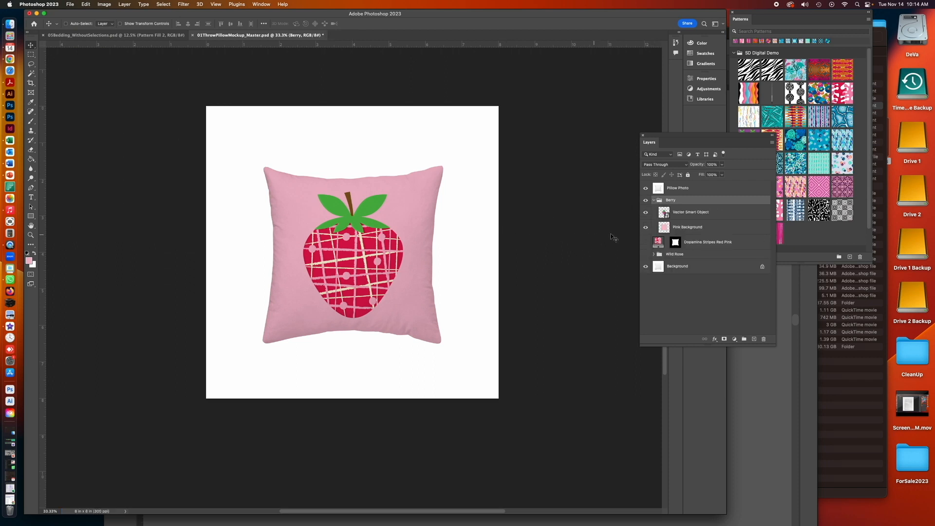
{"action": "scroll", "coordinate": [617, 238], "scroll_direction": "right", "scroll_amount": 1}
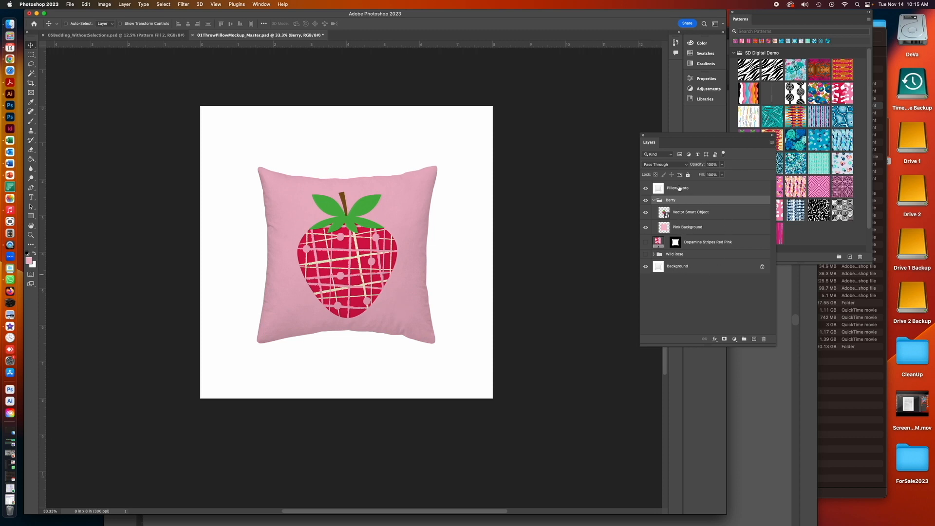
- Try to merge the visible layers of the pillow mockup
{"action": "left_click", "coordinate": [680, 189]}
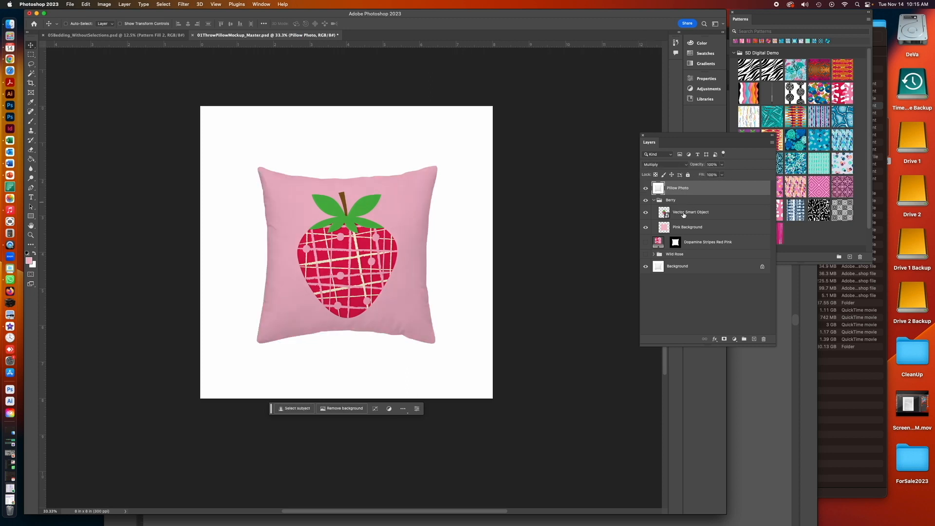
{"action": "left_click", "coordinate": [645, 212]}
{"action": "left_click", "coordinate": [646, 213]}
{"action": "left_click", "coordinate": [645, 227]}
{"action": "left_click", "coordinate": [645, 227]}
{"action": "left_click", "coordinate": [770, 143]}
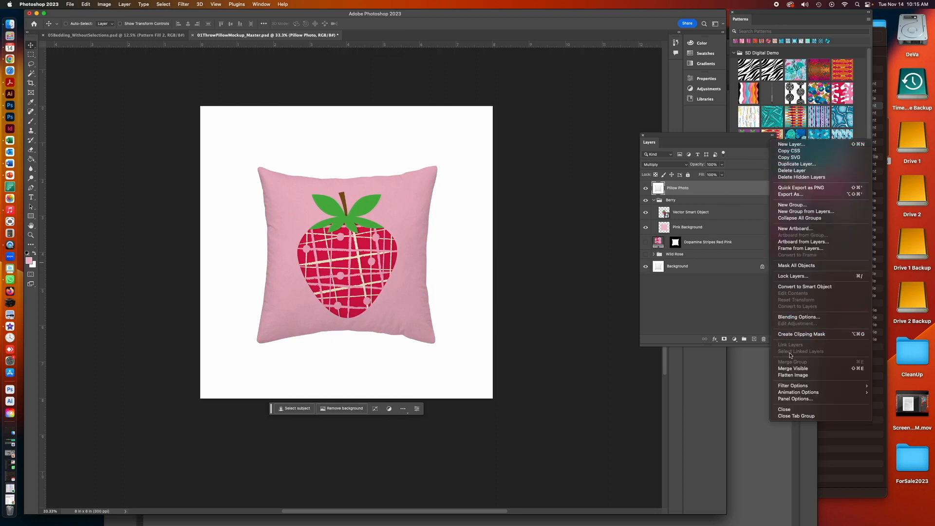
{"action": "left_click", "coordinate": [793, 370]}
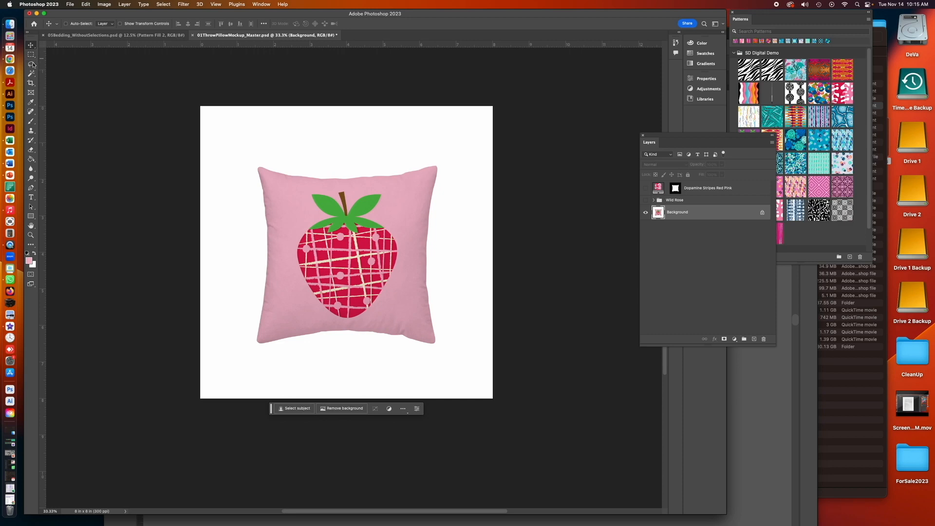
- Select the whole canvas and try pasting into the bedding document, undoing the paste
{"action": "key", "text": "super+a"}
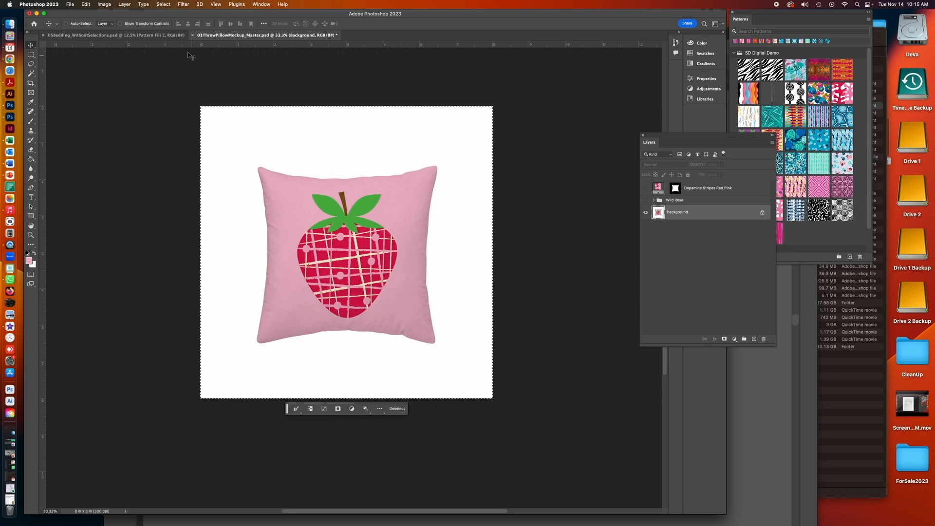
{"action": "left_click", "coordinate": [140, 35]}
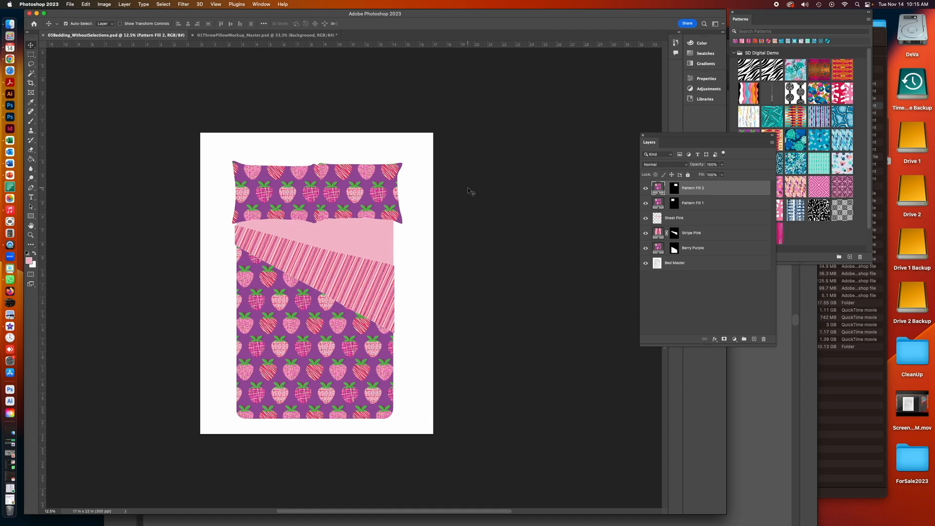
{"action": "key", "text": "super+v"}
{"action": "key", "text": "super+z"}
{"action": "left_click", "coordinate": [298, 36]}
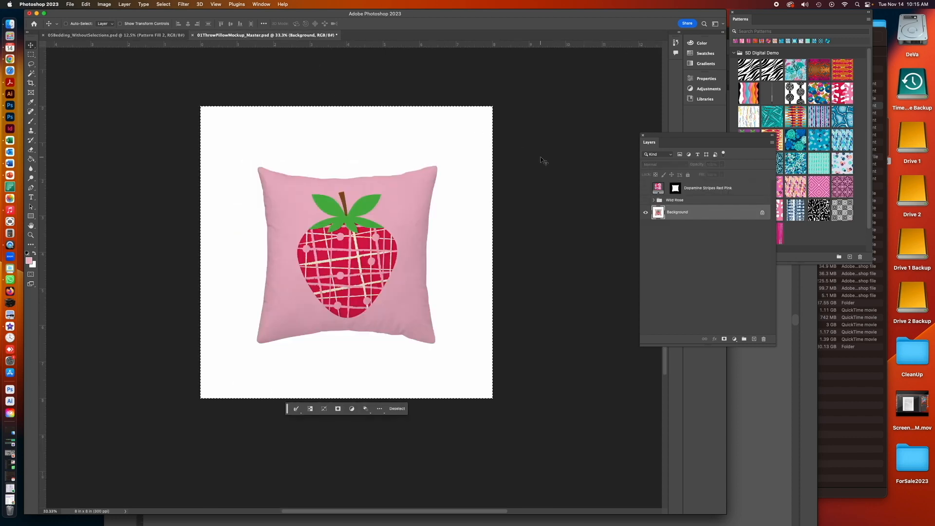
- Undo the merge to restore the pillow's separate layers
{"action": "left_click", "coordinate": [85, 4]}
{"action": "left_click", "coordinate": [85, 14]}
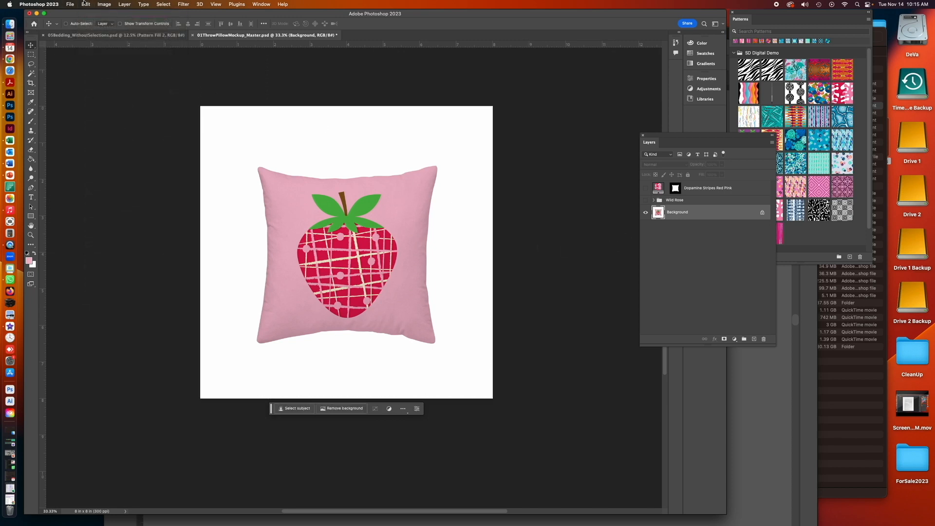
{"action": "left_click", "coordinate": [85, 4]}
{"action": "left_click", "coordinate": [86, 14]}
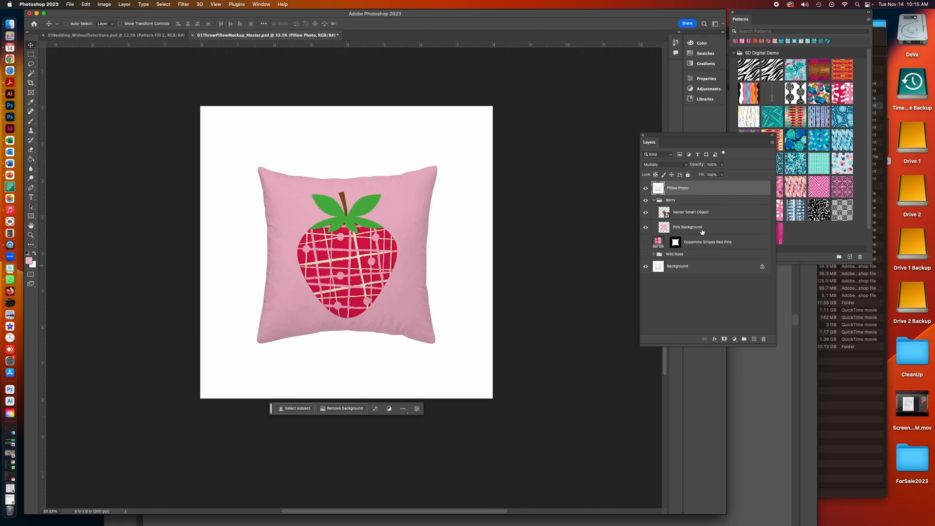
- Try merging the Berry group's layers together with Pillow Photo, then undo the merge
{"action": "left_click", "coordinate": [701, 228], "text": "shift"}
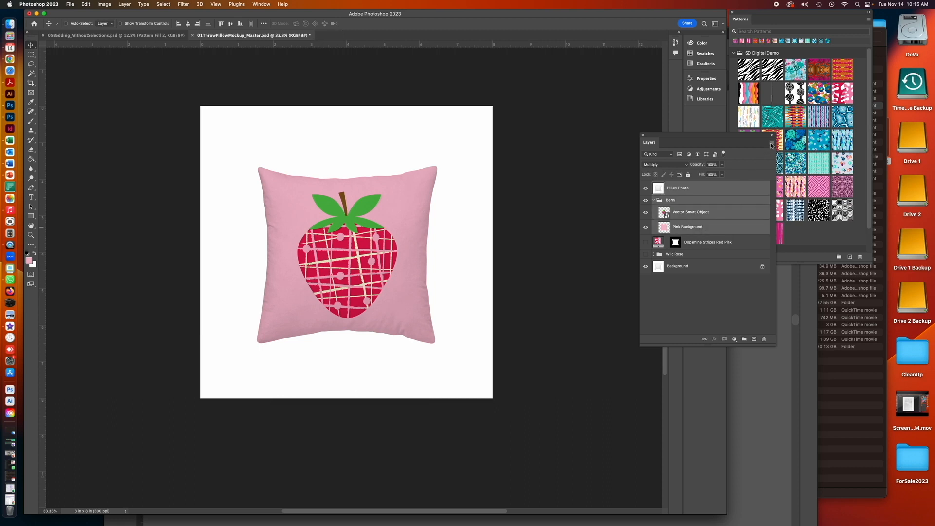
{"action": "left_click", "coordinate": [771, 145]}
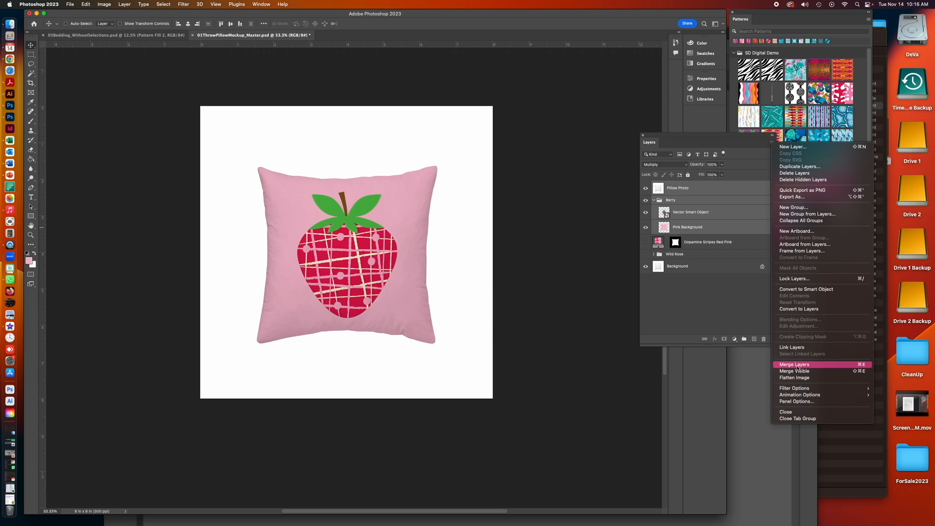
{"action": "left_click", "coordinate": [794, 364]}
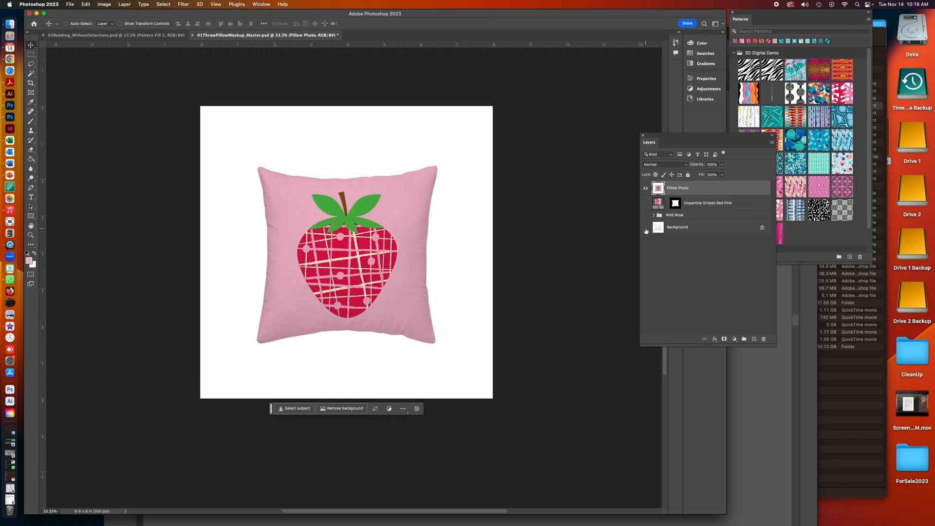
{"action": "left_click", "coordinate": [646, 229]}
{"action": "left_click", "coordinate": [85, 4]}
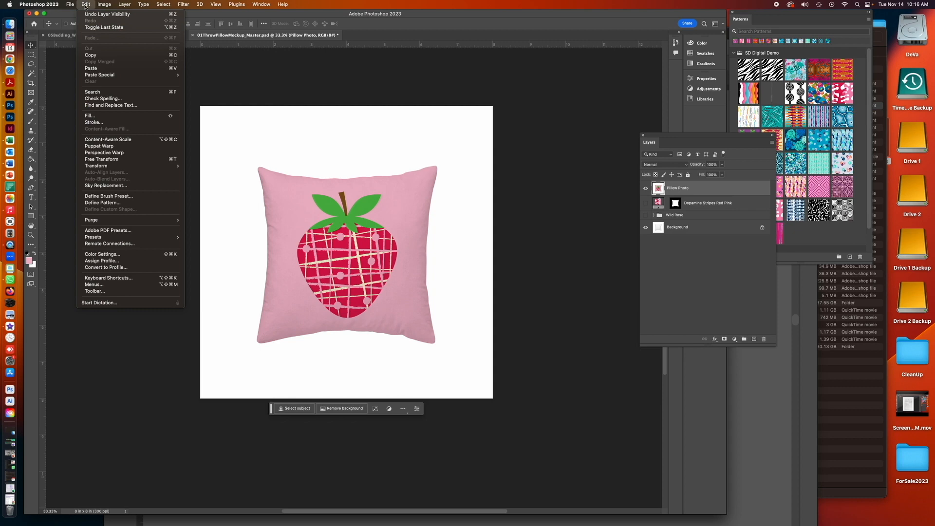
{"action": "left_click", "coordinate": [85, 15]}
{"action": "left_click", "coordinate": [85, 4]}
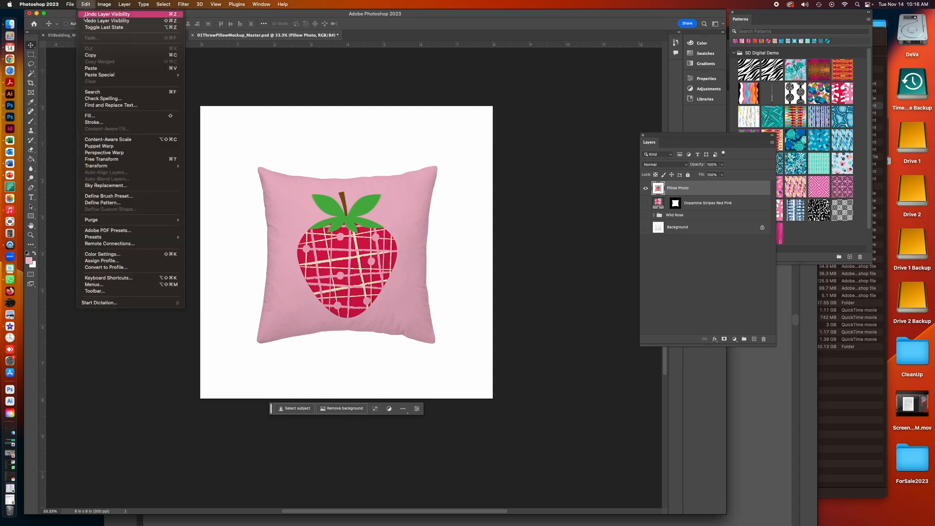
{"action": "left_click", "coordinate": [85, 15]}
{"action": "left_click", "coordinate": [86, 5]}
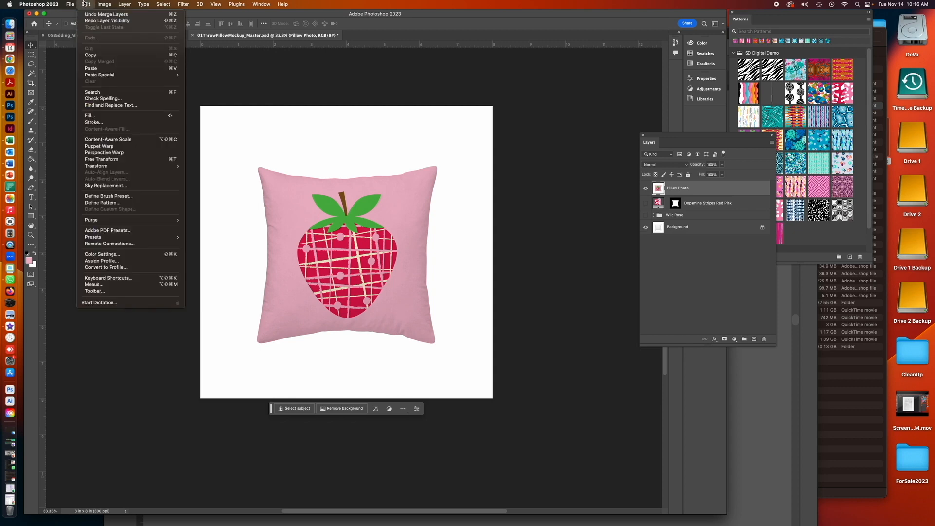
{"action": "left_click", "coordinate": [86, 16]}
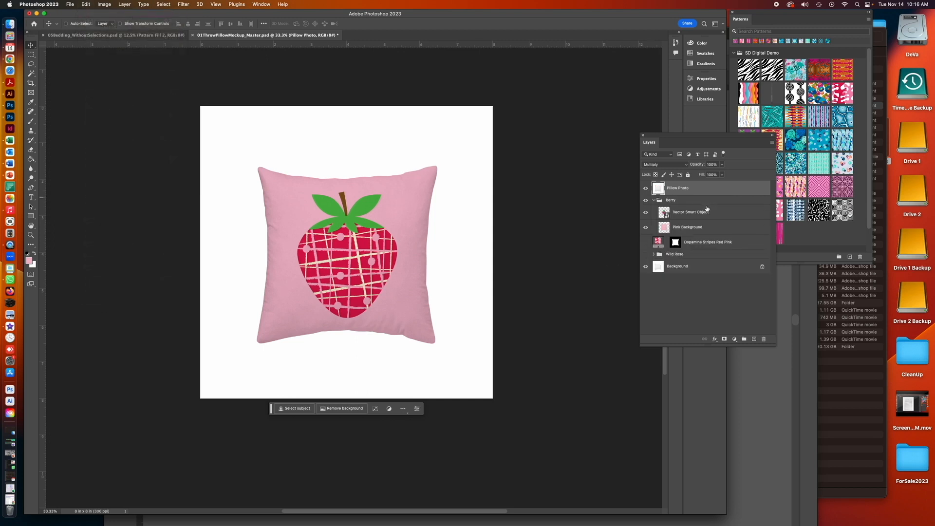
- Merge the Vector Smart Object and Pink Background layers inside the Berry group, checking it with background layers hidden
{"action": "left_click", "coordinate": [707, 211]}
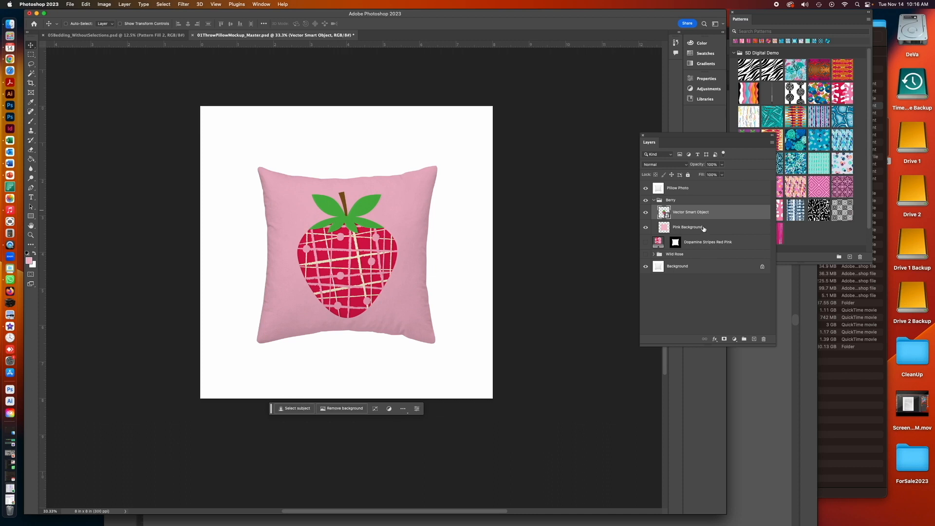
{"action": "left_click", "coordinate": [702, 228], "text": "shift"}
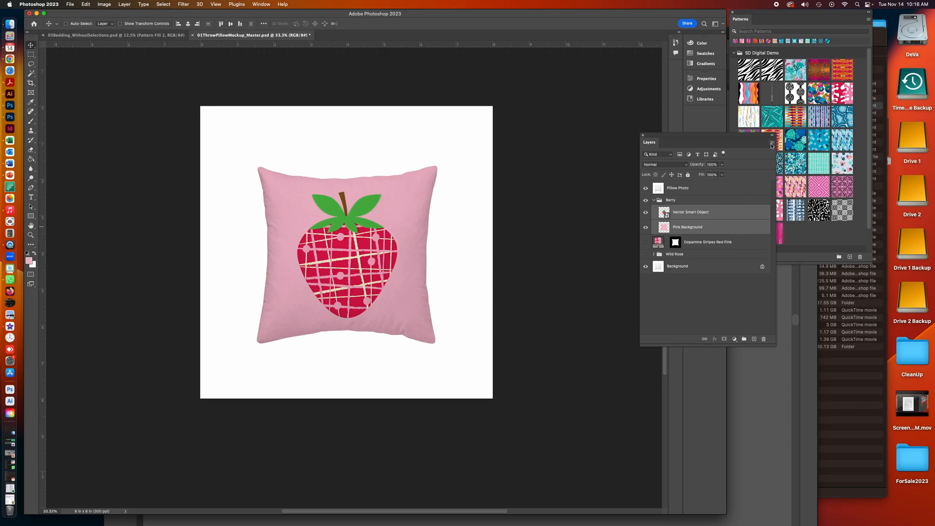
{"action": "left_click", "coordinate": [772, 143]}
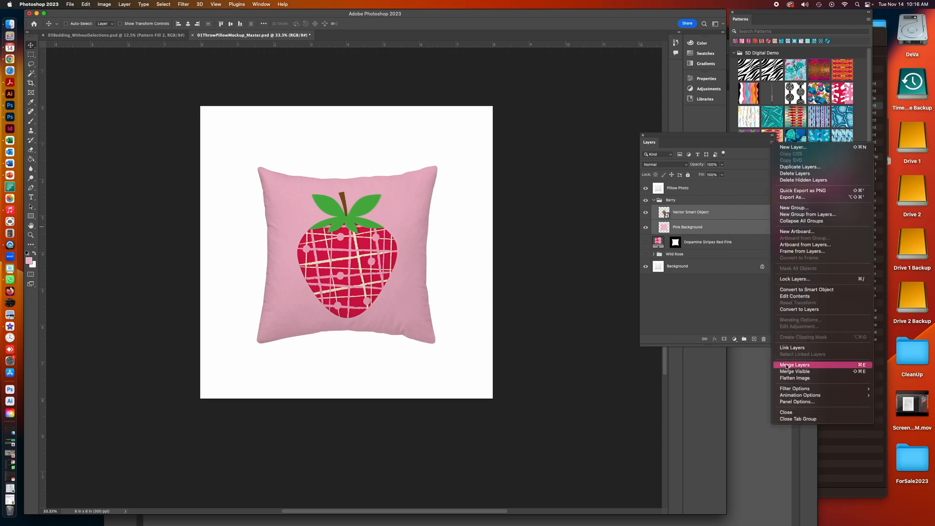
{"action": "left_click", "coordinate": [787, 366]}
{"action": "left_click", "coordinate": [645, 251]}
{"action": "left_click", "coordinate": [645, 188]}
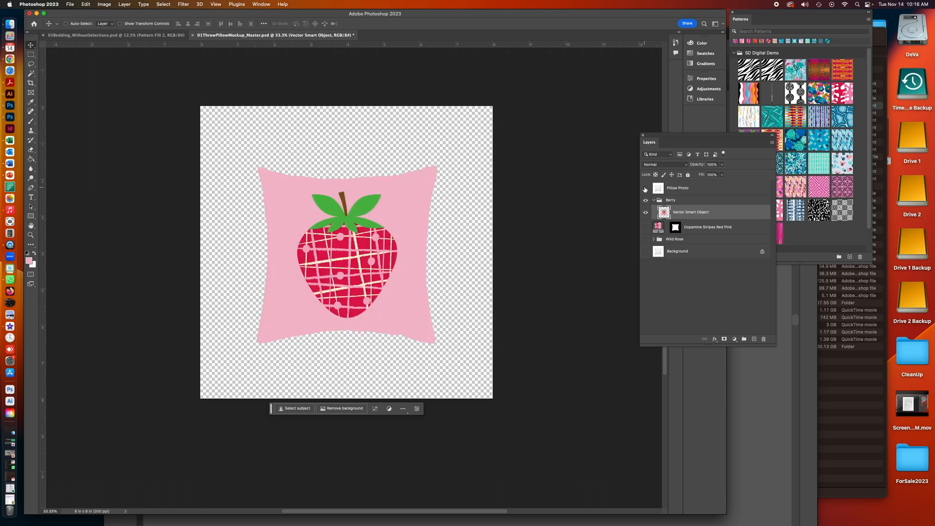
{"action": "left_click", "coordinate": [645, 188]}
{"action": "left_click", "coordinate": [645, 251]}
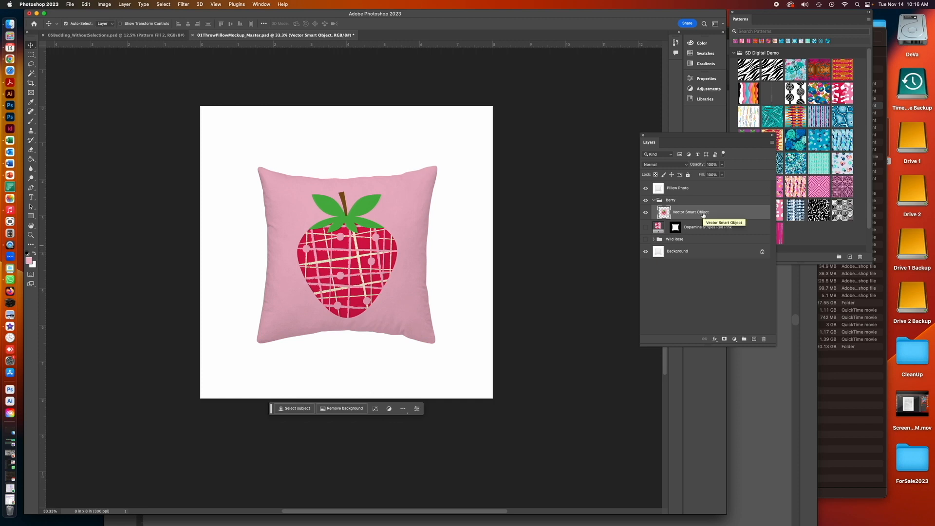
- Paste the whole pillow canvas into the bedding document, nudge it upward, and duplicate the pasted layer
{"action": "key", "text": "super+a"}
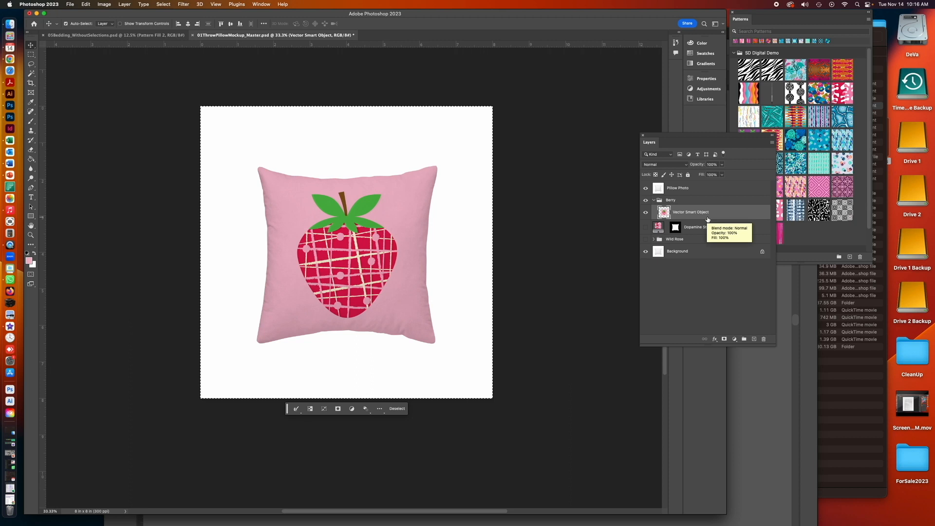
{"action": "left_click", "coordinate": [162, 36]}
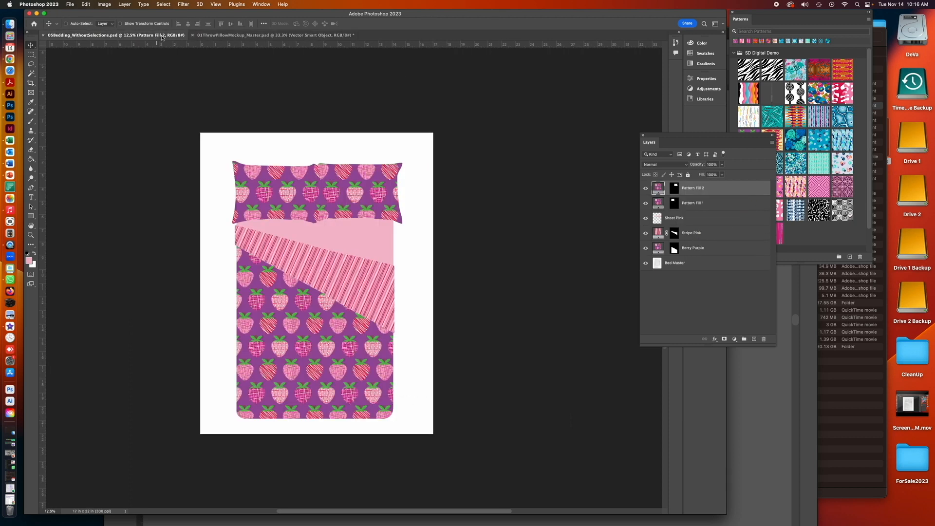
{"action": "key", "text": "super+v"}
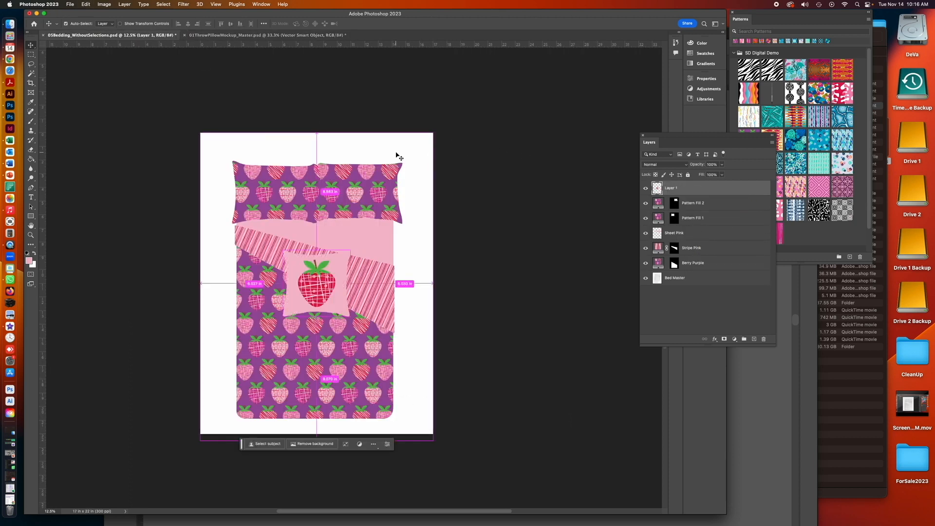
{"action": "left_click_drag", "start_coordinate": [338, 259], "coordinate": [334, 237]}
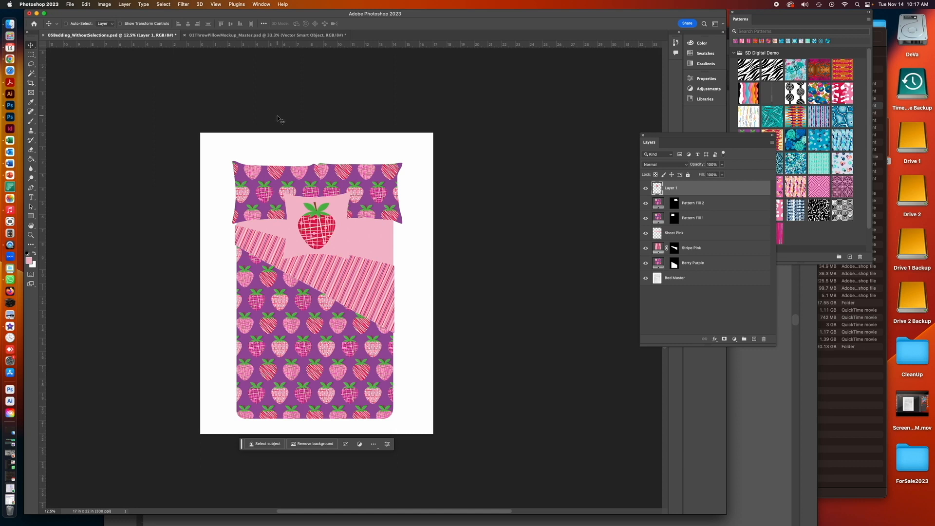
{"action": "scroll", "coordinate": [279, 119], "scroll_direction": "left", "scroll_amount": 1}
{"action": "left_click_drag", "start_coordinate": [727, 192], "coordinate": [753, 339]}
- Undo the canvas selection in the pillow document and merge all visible layers into the Background
{"action": "left_click", "coordinate": [310, 35]}
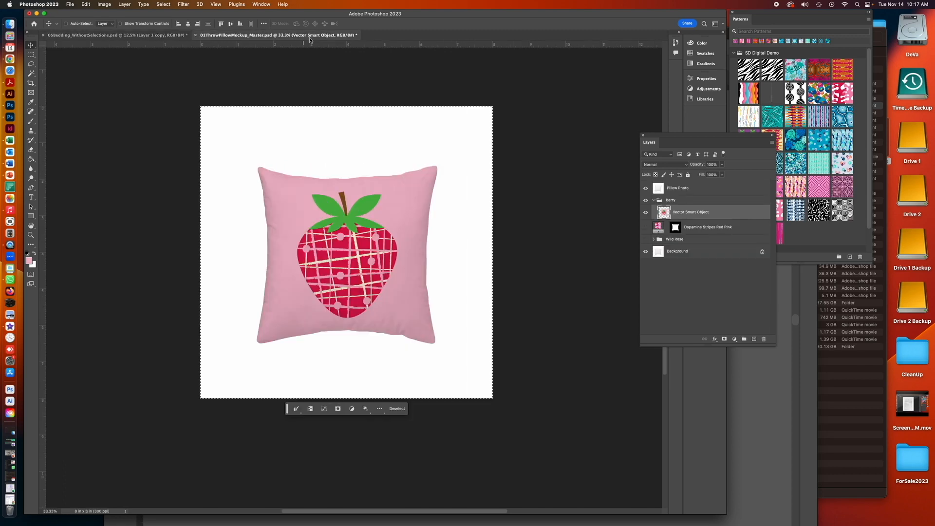
{"action": "left_click", "coordinate": [86, 4]}
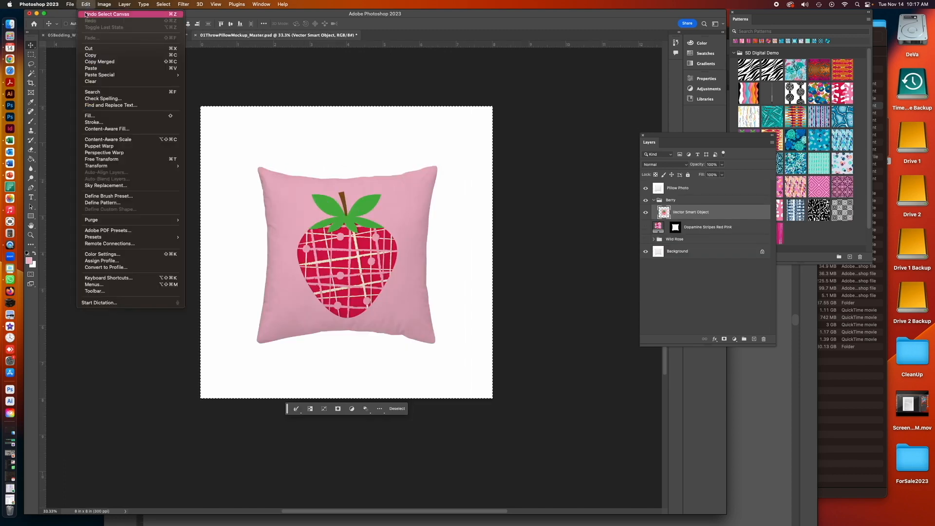
{"action": "left_click", "coordinate": [88, 13]}
{"action": "left_click", "coordinate": [86, 5]}
{"action": "left_click", "coordinate": [88, 13]}
{"action": "left_click", "coordinate": [86, 5]}
{"action": "left_click", "coordinate": [87, 13]}
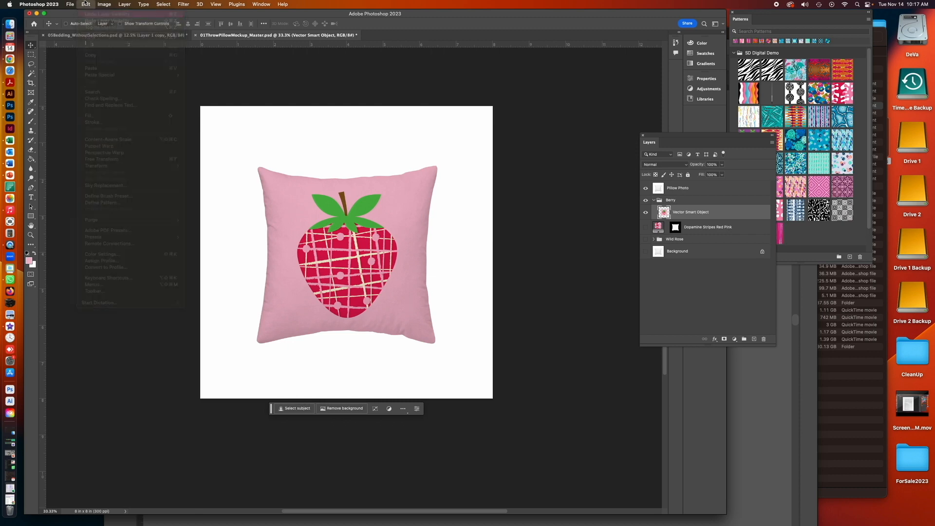
{"action": "left_click", "coordinate": [85, 5]}
{"action": "left_click", "coordinate": [87, 14]}
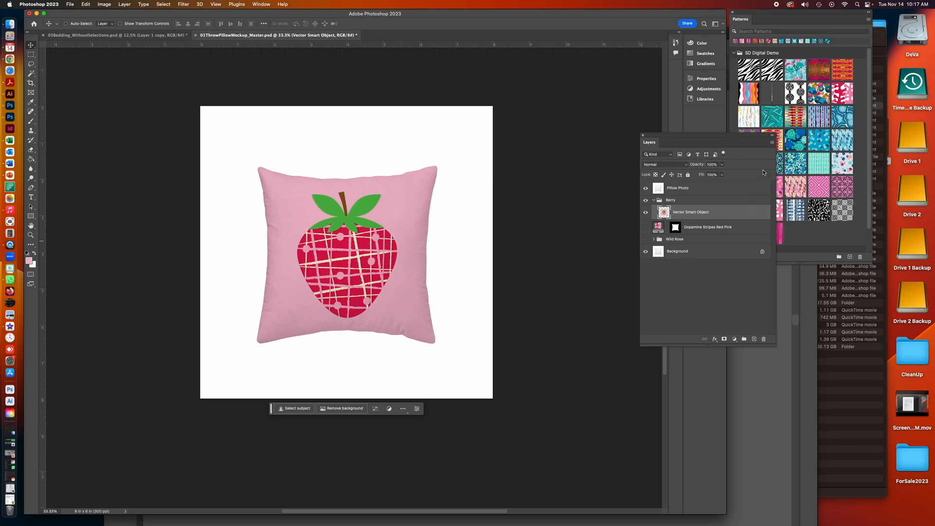
{"action": "left_click", "coordinate": [771, 143]}
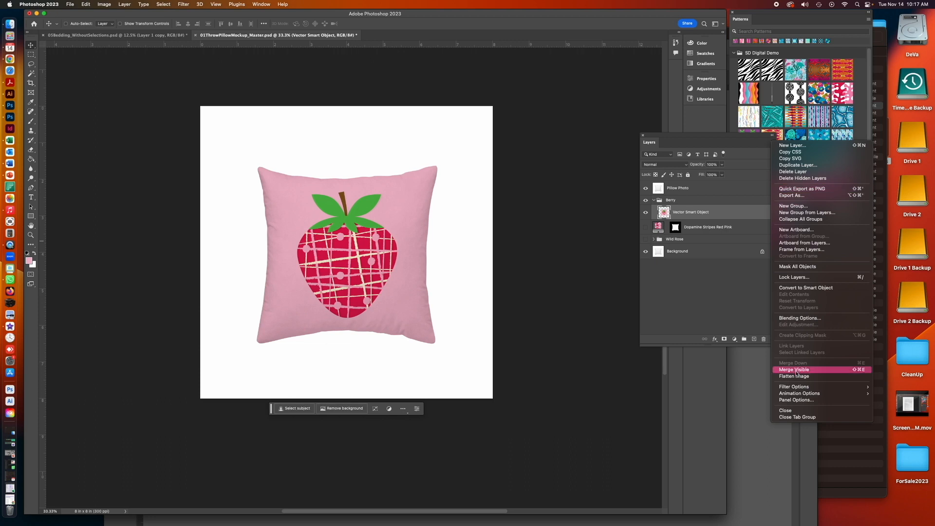
{"action": "left_click", "coordinate": [795, 369]}
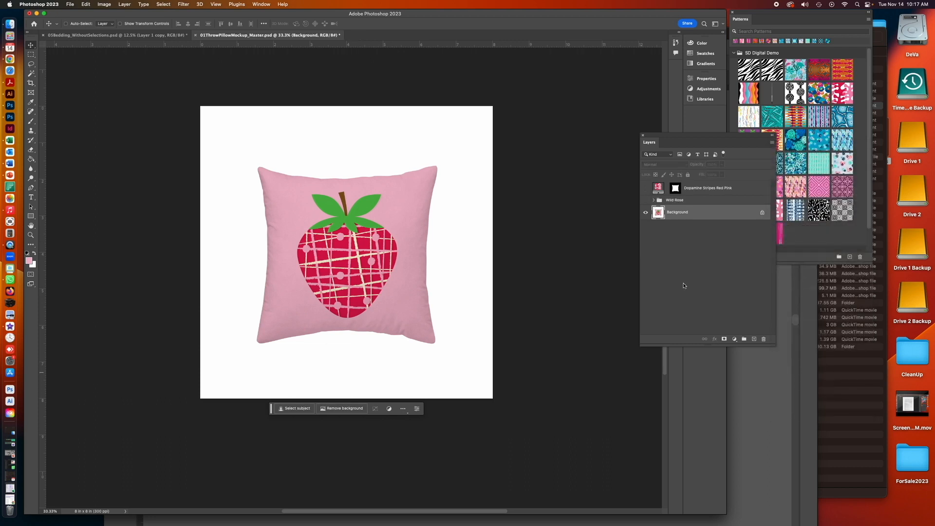
- Load the Contour channel of the pillow document as a new selection
{"action": "left_click", "coordinate": [161, 4]}
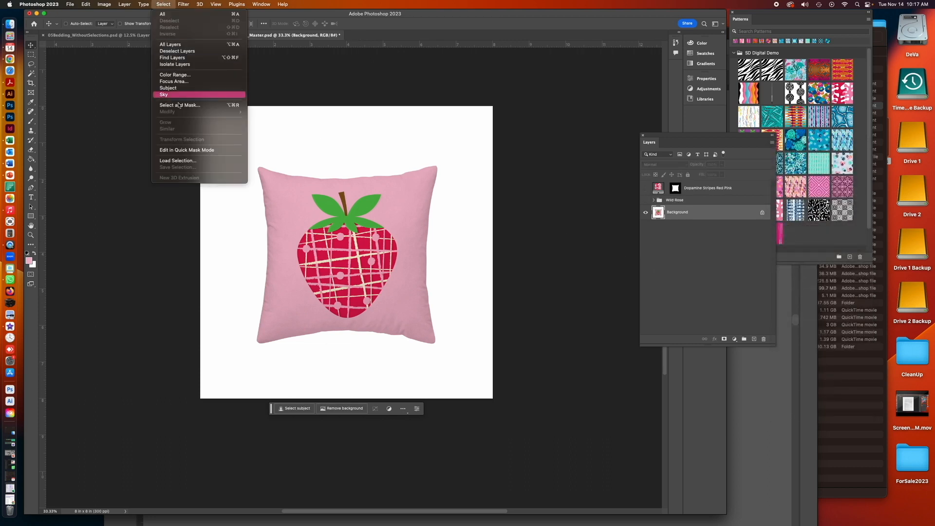
{"action": "left_click", "coordinate": [182, 161]}
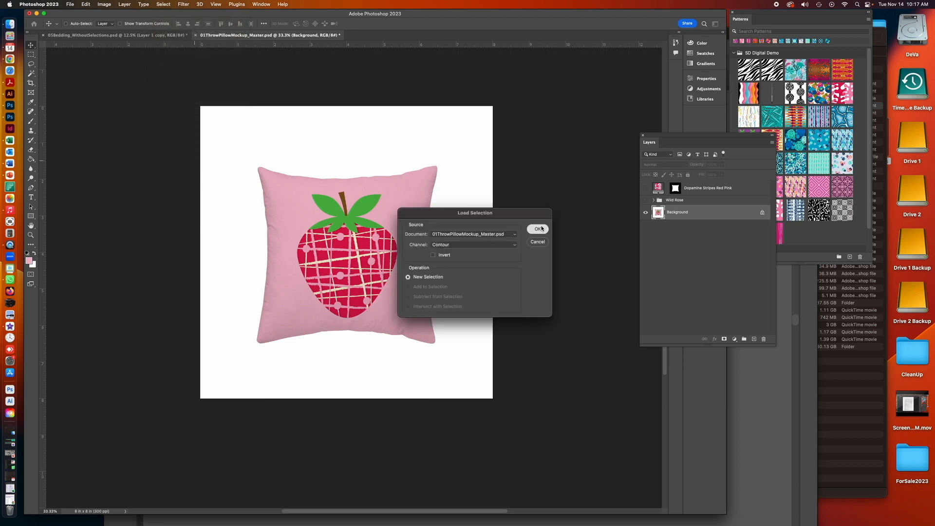
{"action": "left_click", "coordinate": [539, 229]}
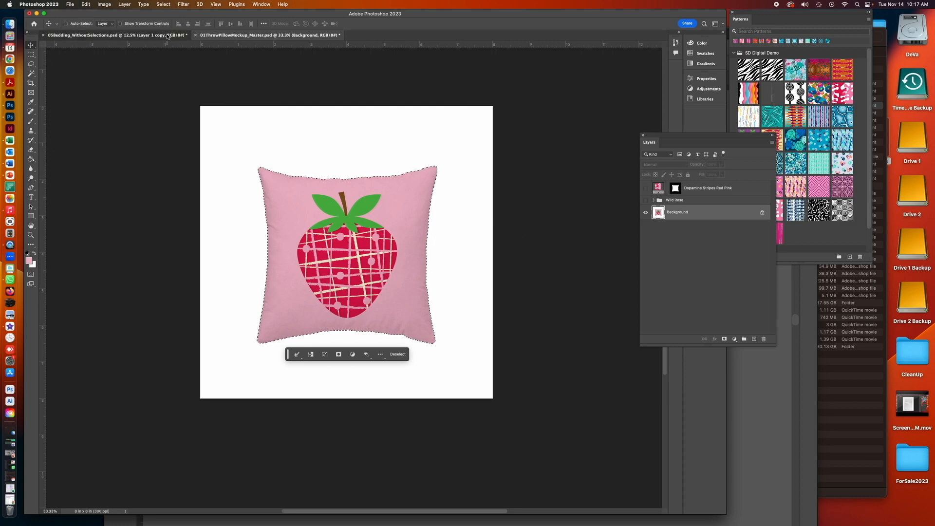
- Paste the pillow cutout into the bedding document as a new layer, then deselect in the pillow document
{"action": "left_click", "coordinate": [169, 35]}
{"action": "key", "text": "super+v"}
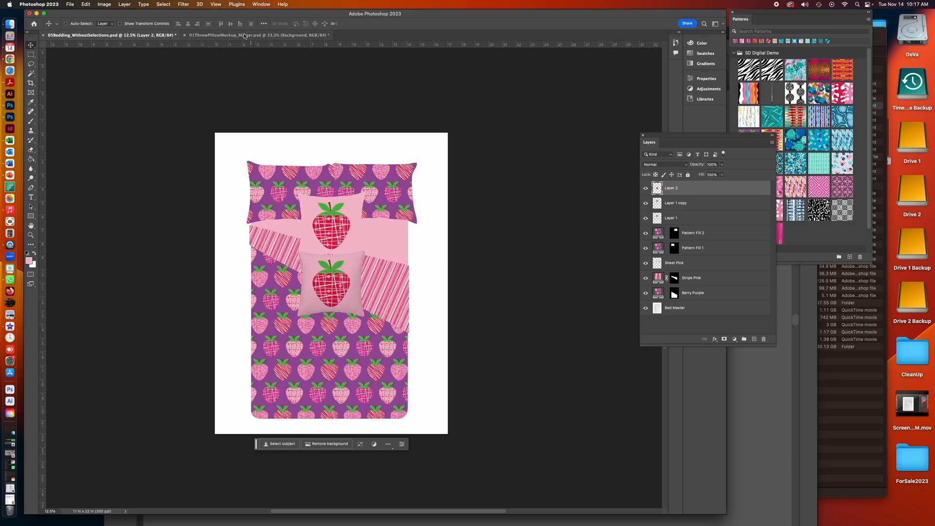
{"action": "left_click", "coordinate": [328, 36]}
{"action": "key", "text": "super+d"}
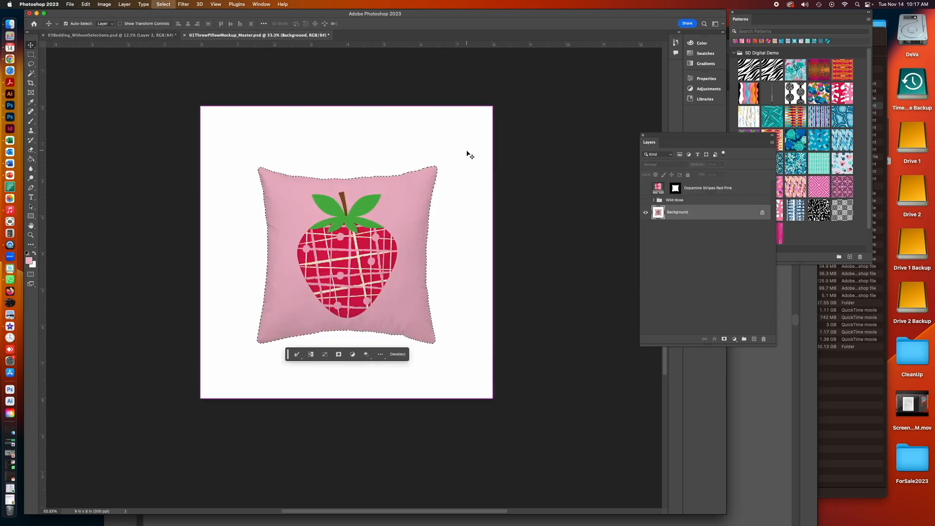
- Undo the deselect, selection load and visible-layer merge in the pillow document to restore its layers
{"action": "left_click", "coordinate": [86, 4]}
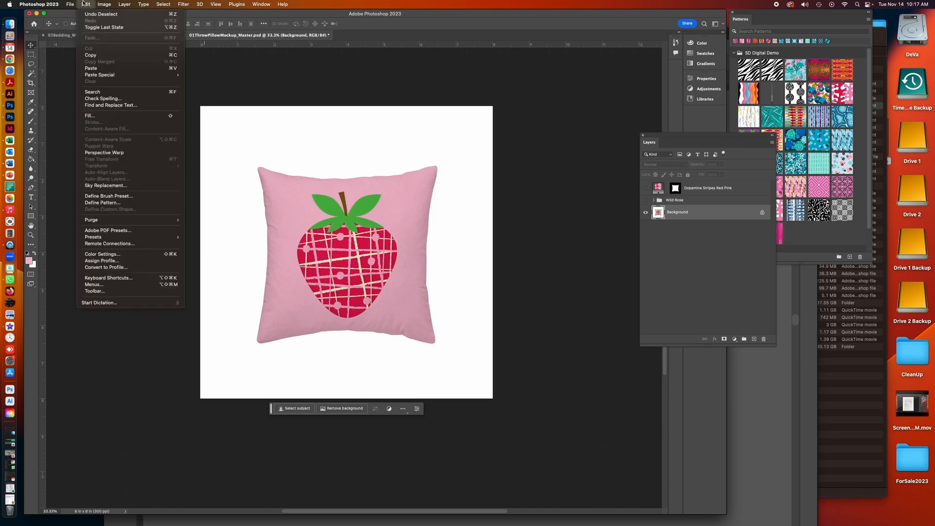
{"action": "left_click", "coordinate": [98, 14]}
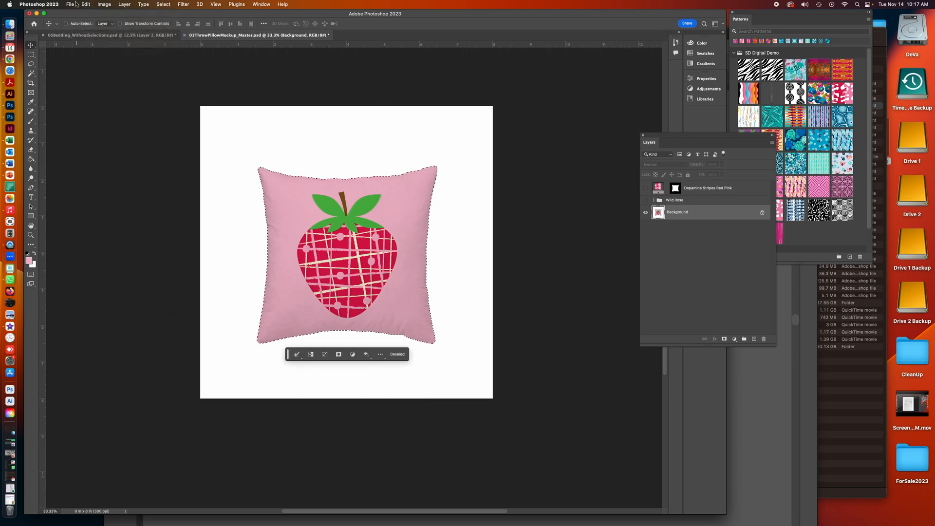
{"action": "left_click", "coordinate": [86, 4]}
{"action": "left_click", "coordinate": [88, 15]}
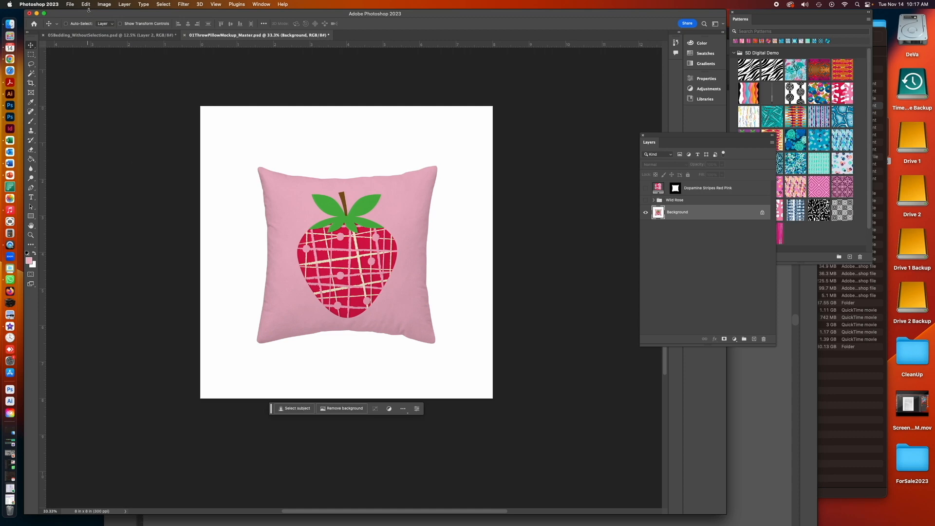
{"action": "left_click", "coordinate": [84, 4]}
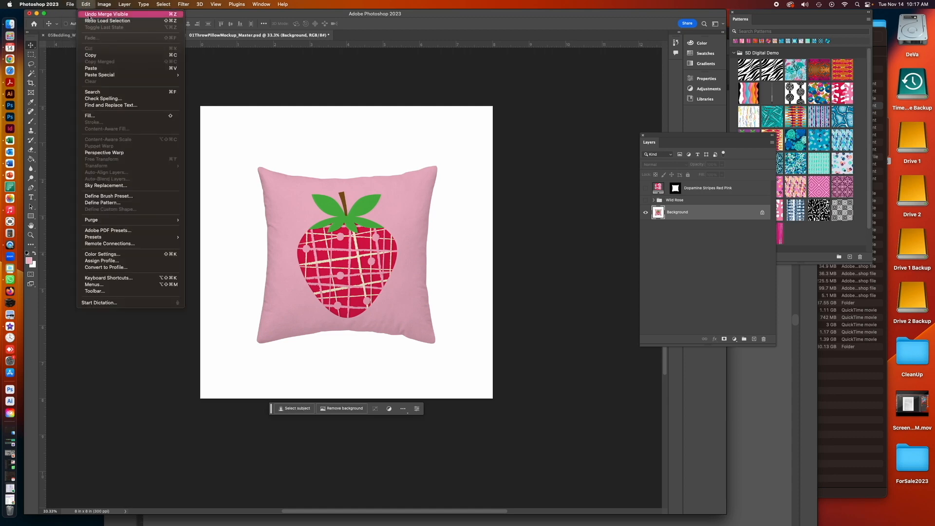
{"action": "left_click", "coordinate": [92, 15]}
{"action": "left_click", "coordinate": [668, 296]}
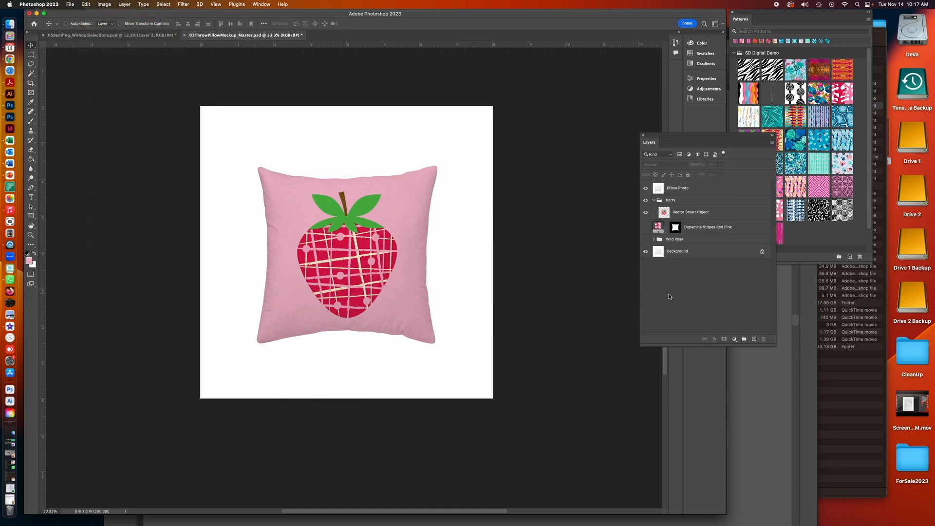
{"action": "left_click", "coordinate": [698, 214]}
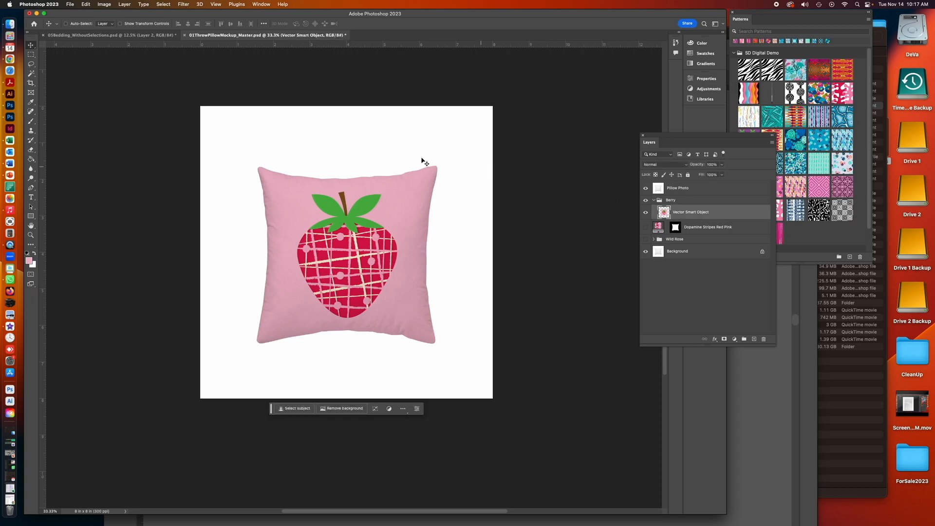
- Undo the layer visibility changes and layer merge to restore Pink Background, then save and close the pillow document
{"action": "left_click", "coordinate": [86, 4]}
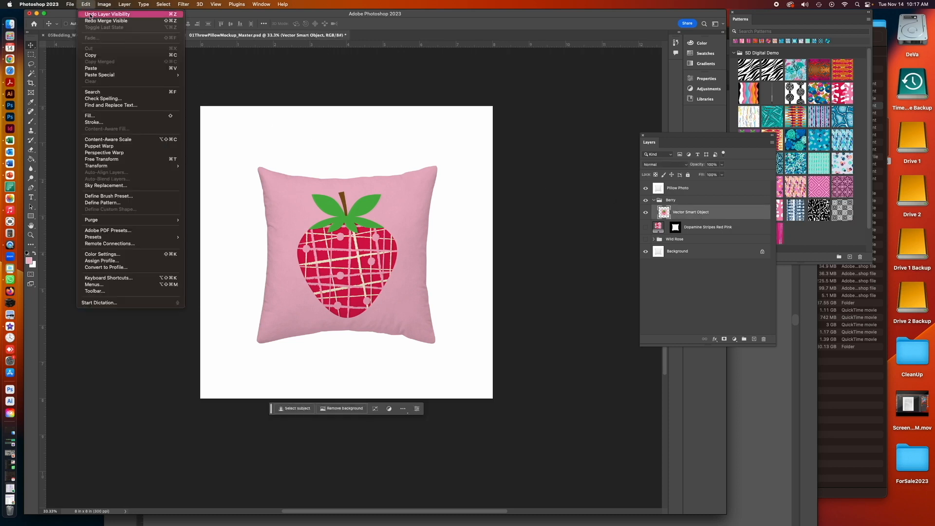
{"action": "left_click", "coordinate": [90, 15]}
{"action": "left_click", "coordinate": [85, 4]}
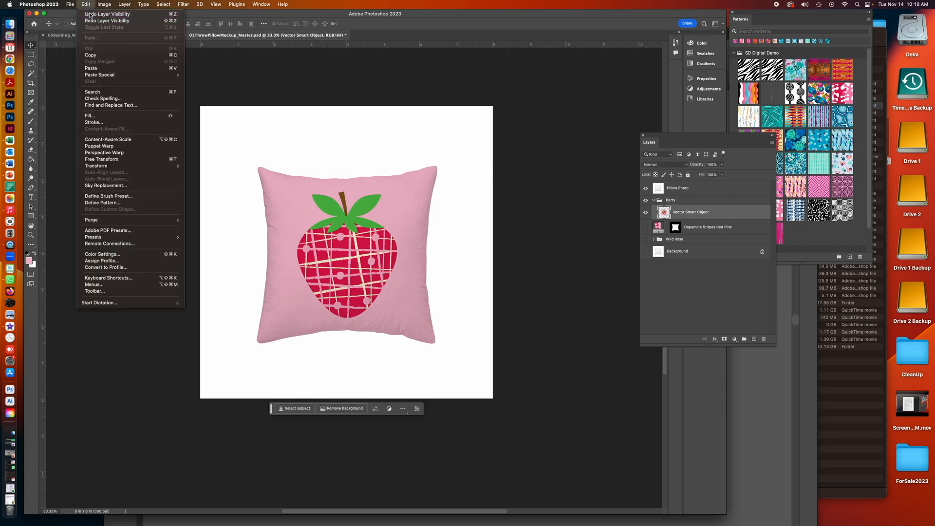
{"action": "left_click", "coordinate": [90, 14]}
{"action": "left_click", "coordinate": [85, 4]}
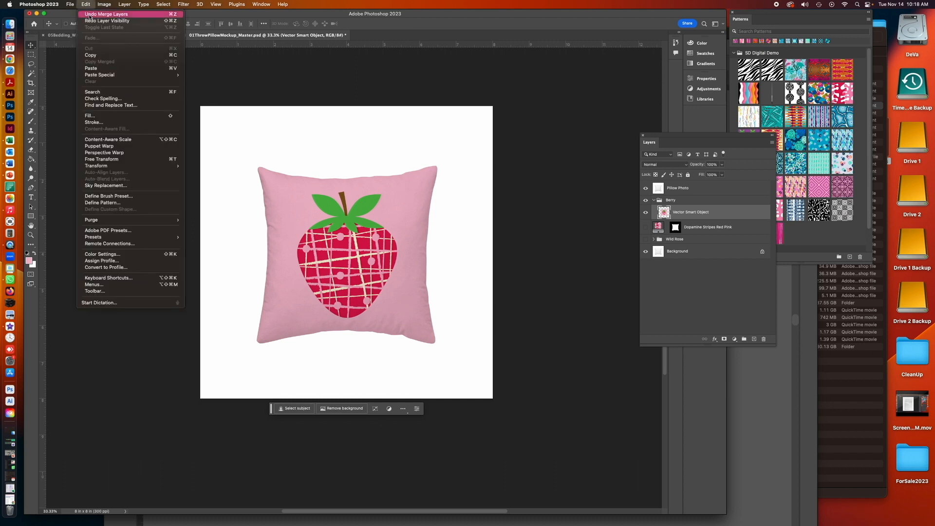
{"action": "left_click", "coordinate": [90, 15]}
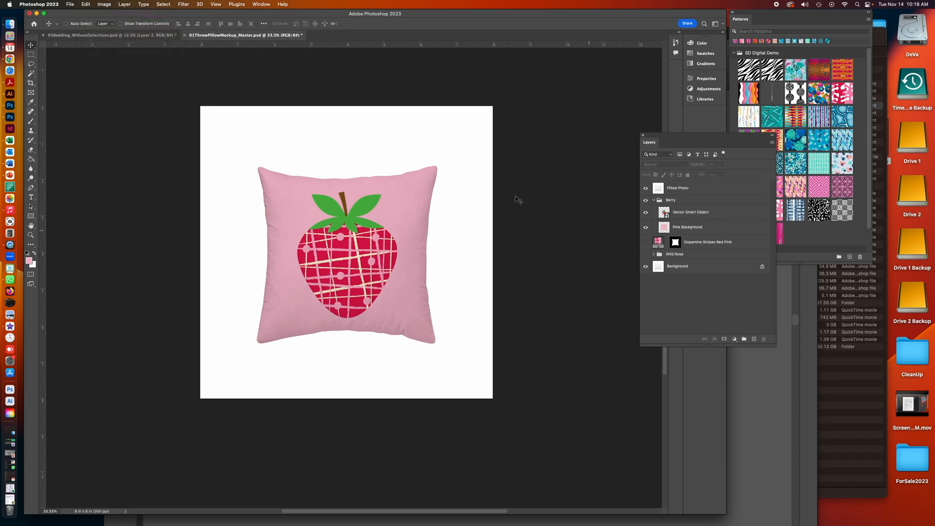
{"action": "left_click", "coordinate": [185, 36]}
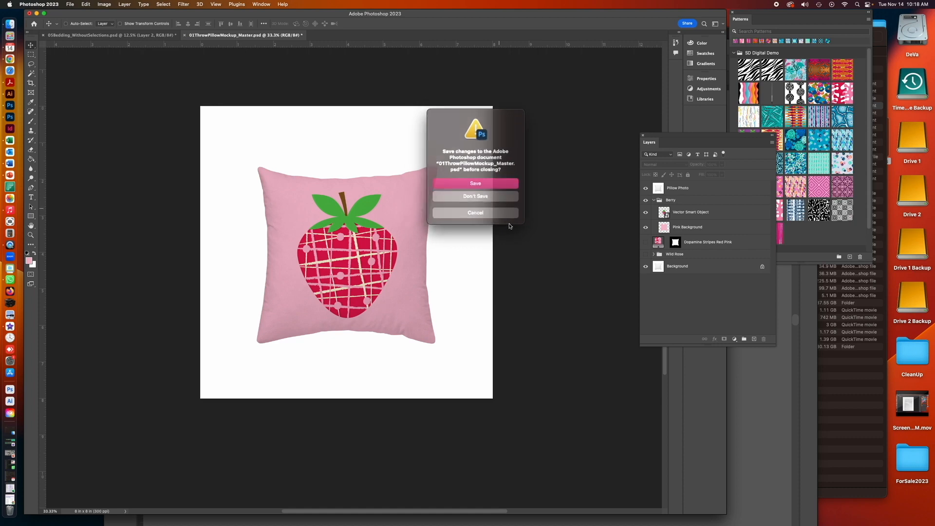
{"action": "left_click", "coordinate": [479, 184]}
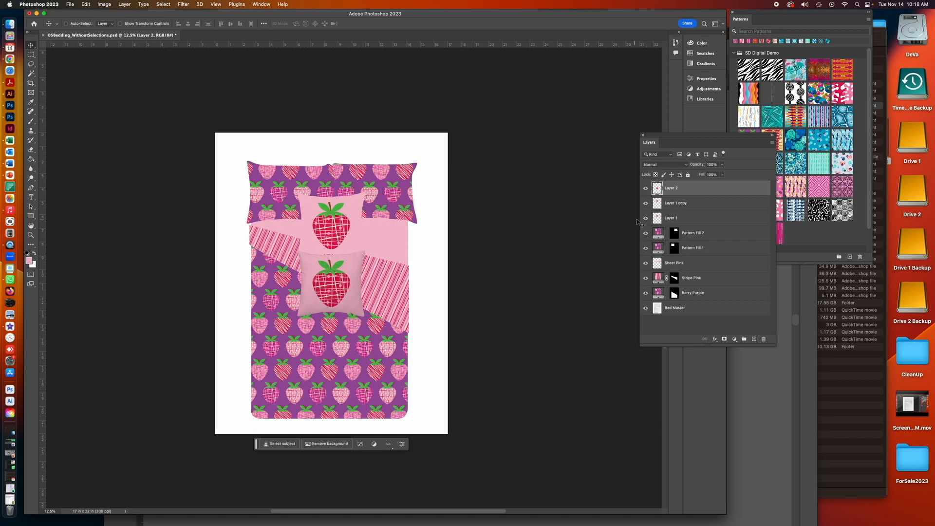
- Compare the pasted pillow layers in the bedding document and delete Layer 1 and Layer 1 copy
{"action": "left_click", "coordinate": [703, 210]}
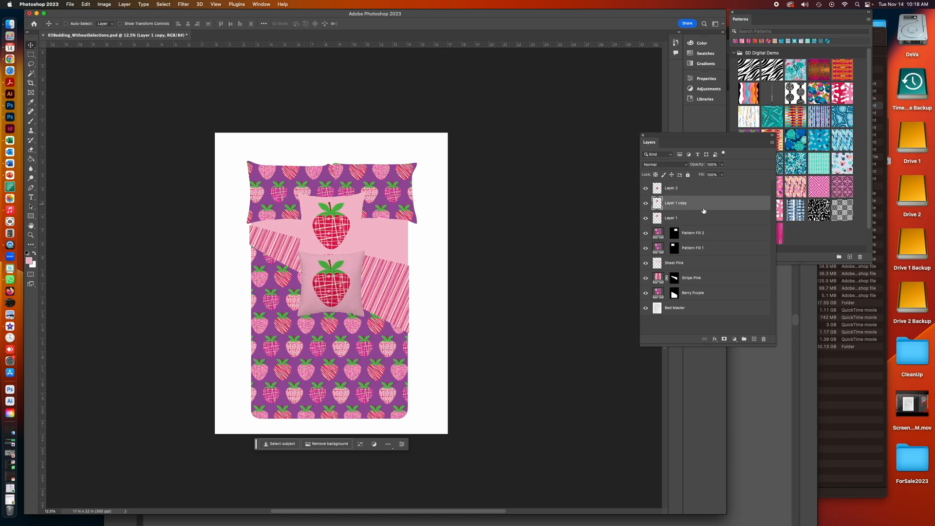
{"action": "left_click", "coordinate": [646, 189]}
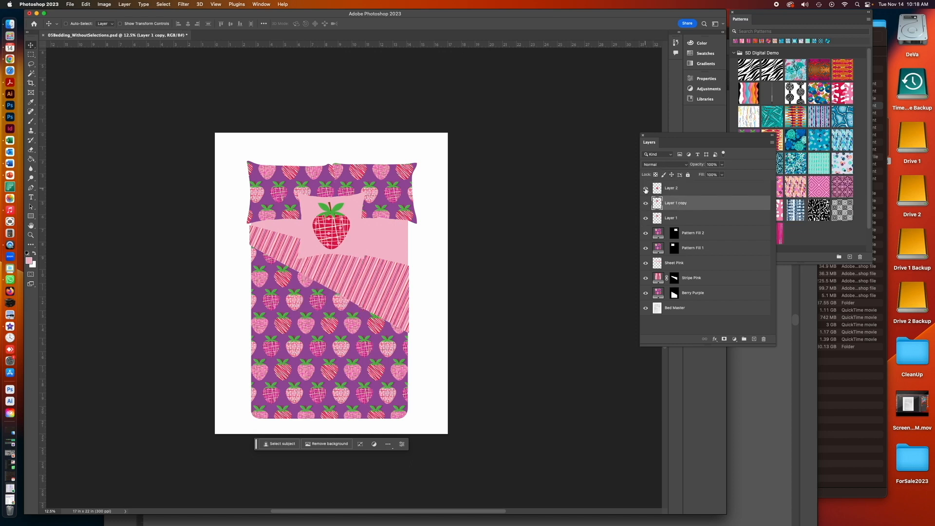
{"action": "left_click", "coordinate": [645, 189]}
{"action": "left_click", "coordinate": [645, 189]}
{"action": "left_click", "coordinate": [645, 189]}
{"action": "left_click", "coordinate": [684, 190]}
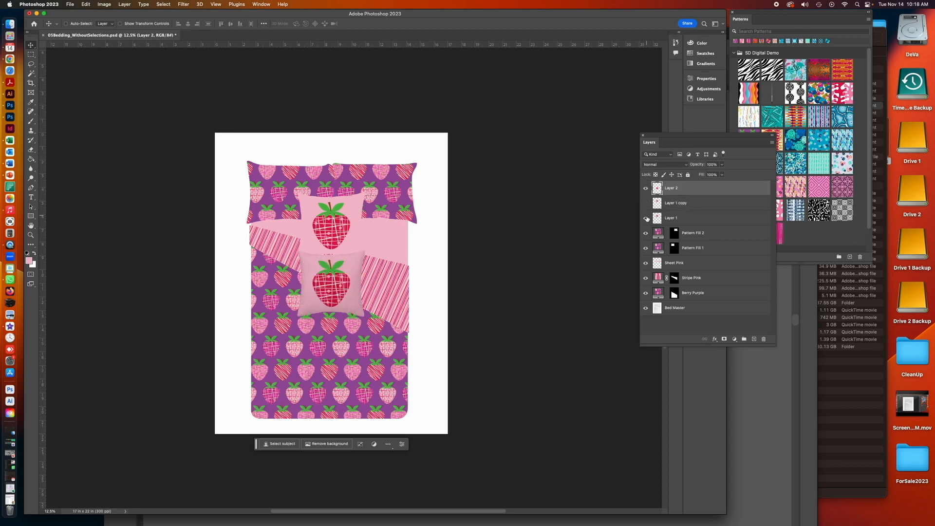
{"action": "left_click", "coordinate": [645, 219]}
{"action": "left_click", "coordinate": [699, 204]}
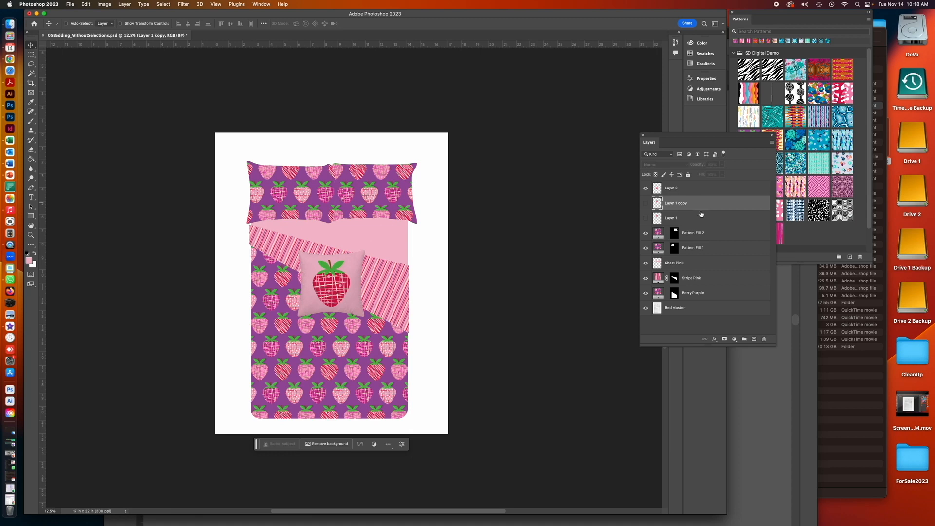
{"action": "left_click", "coordinate": [702, 219], "text": "shift"}
{"action": "left_click", "coordinate": [765, 340]}
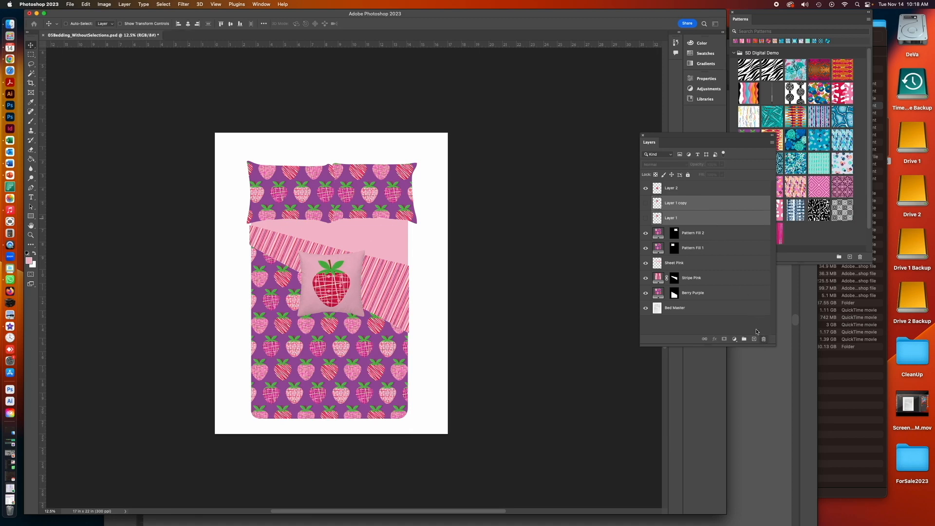
- Rename the remaining pasted pillow layer to Dec Pillow
{"action": "left_click", "coordinate": [507, 171]}
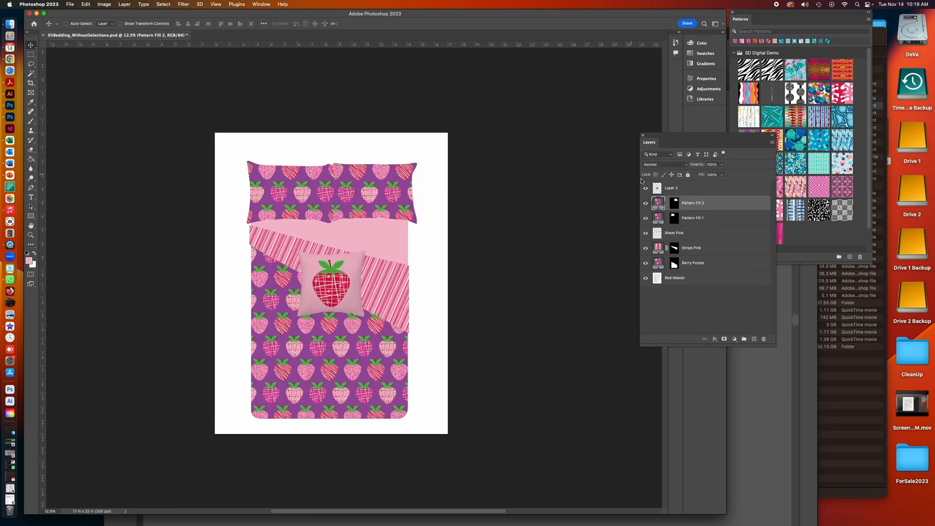
{"action": "left_click", "coordinate": [669, 189]}
{"action": "double_click", "coordinate": [670, 189]}
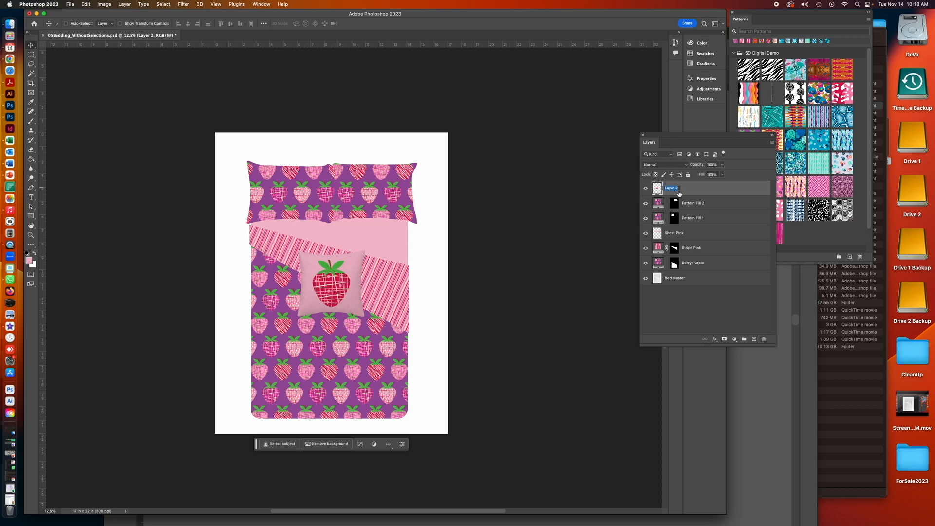
{"action": "type", "text": "Dec Pillow"}
{"action": "key", "text": "Return"}
- Move the Dec Pillow up so it sits over the bed's headboard pillows
{"action": "left_click_drag", "start_coordinate": [318, 281], "coordinate": [327, 230]}
{"action": "left_click", "coordinate": [30, 235]}
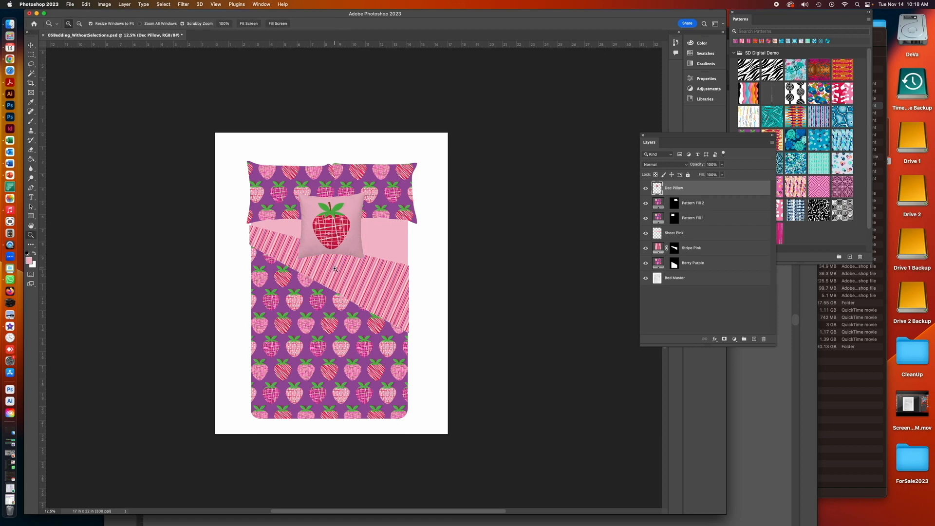
{"action": "left_click", "coordinate": [333, 268]}
{"action": "left_click", "coordinate": [334, 269]}
{"action": "left_click", "coordinate": [31, 45]}
{"action": "left_click_drag", "start_coordinate": [355, 190], "coordinate": [355, 168]}
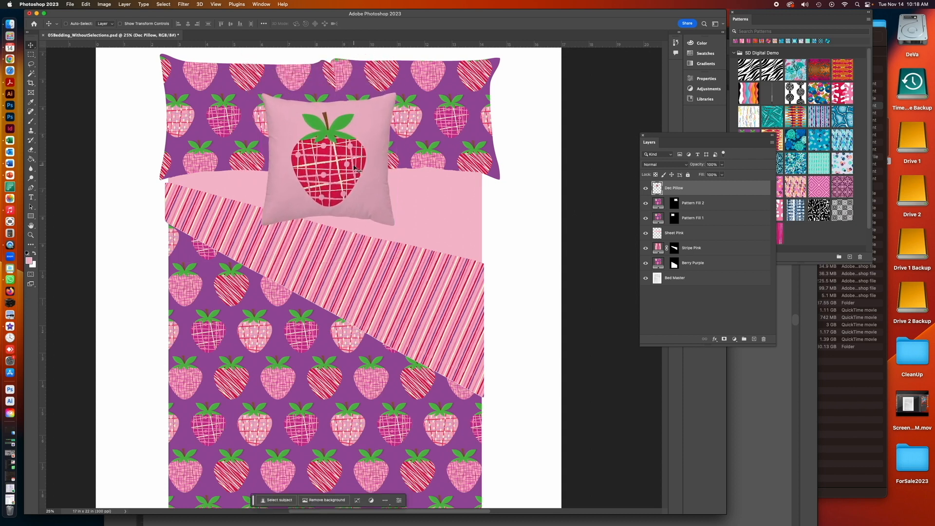
- Scale the Dec Pillow down to about 81% and reposition it centered against the bed pillows
{"action": "key", "text": "super+minus"}
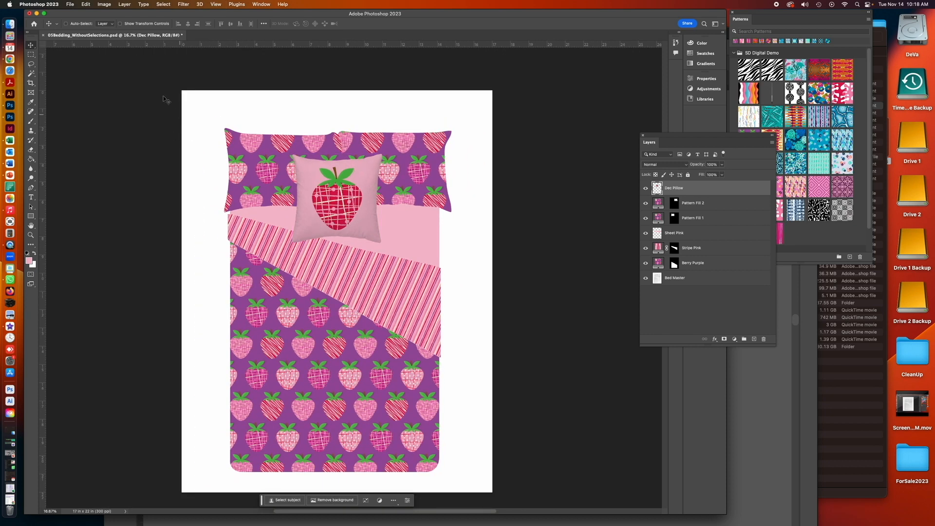
{"action": "key", "text": "super+t"}
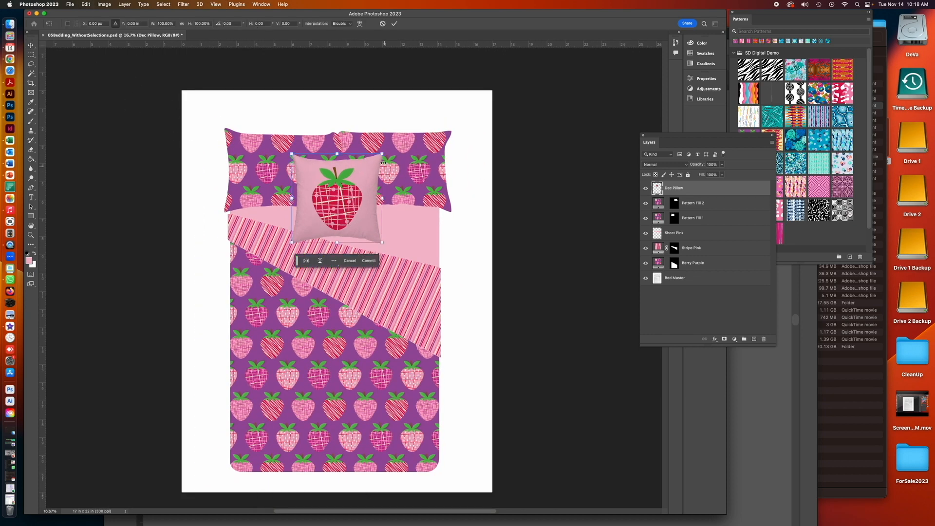
{"action": "left_click_drag", "start_coordinate": [383, 154], "coordinate": [370, 164]}
{"action": "left_click_drag", "start_coordinate": [334, 190], "coordinate": [342, 179]}
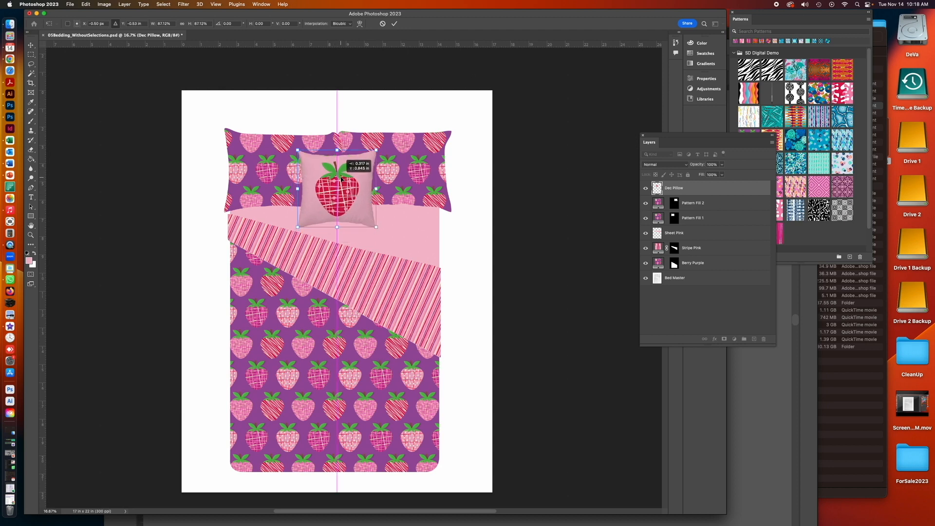
{"action": "left_click", "coordinate": [31, 45]}
{"action": "key", "text": "super+minus"}
{"action": "scroll", "coordinate": [404, 309], "scroll_direction": "down", "scroll_amount": 8}
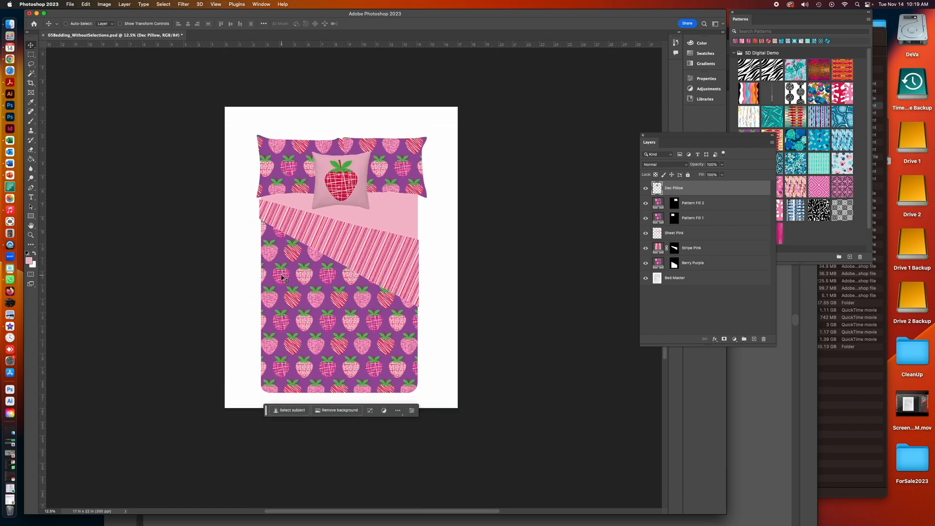
{"action": "left_click_drag", "start_coordinate": [501, 221], "coordinate": [476, 417]}
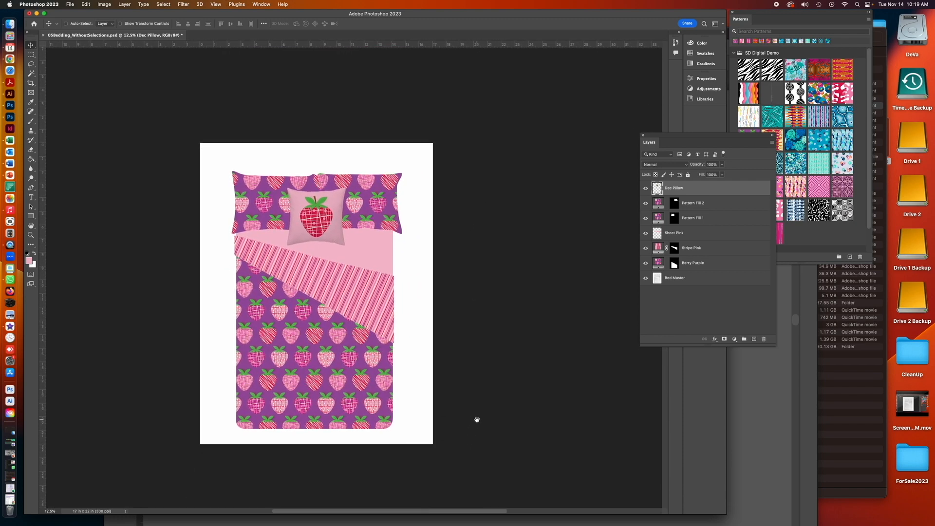
- Duplicate the Bed Master layer, naming the copy Bed Overlay
{"action": "left_click", "coordinate": [707, 307]}
{"action": "left_click", "coordinate": [701, 248]}
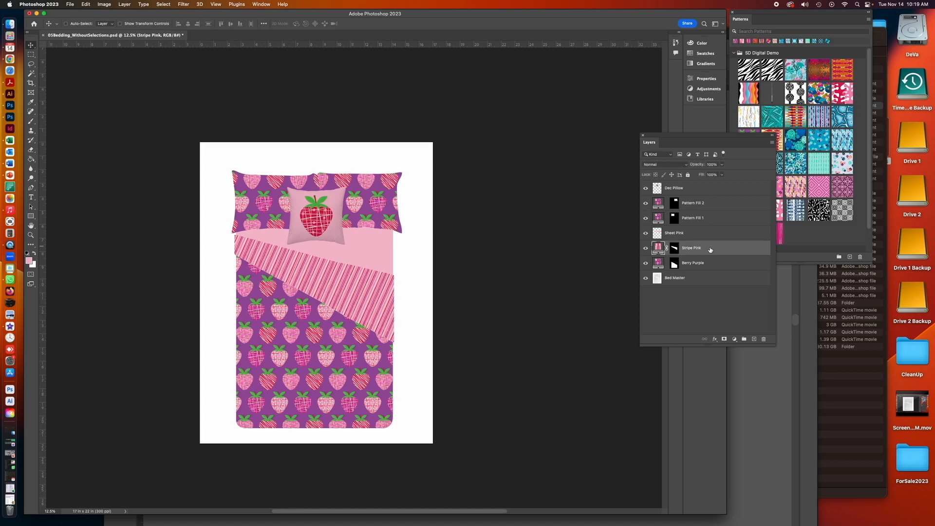
{"action": "left_click", "coordinate": [646, 249]}
{"action": "left_click", "coordinate": [646, 249]}
{"action": "left_click", "coordinate": [697, 280]}
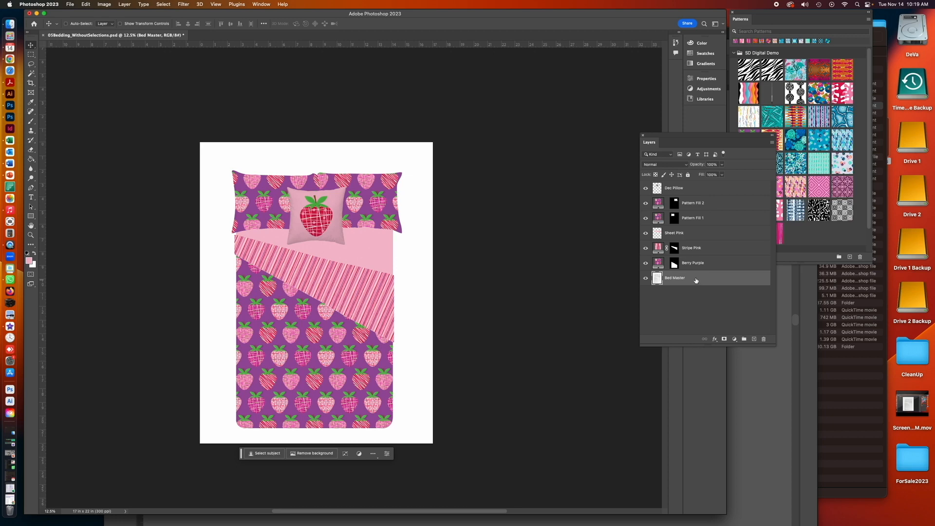
{"action": "left_click", "coordinate": [772, 143]}
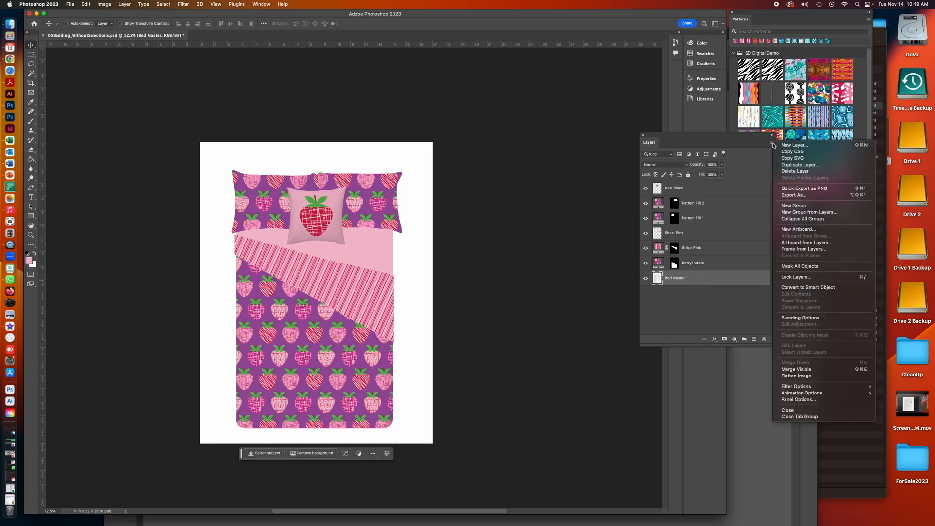
{"action": "left_click", "coordinate": [799, 164]}
{"action": "left_click_drag", "start_coordinate": [436, 251], "coordinate": [486, 251]}
{"action": "type", "text": "Overlay"}
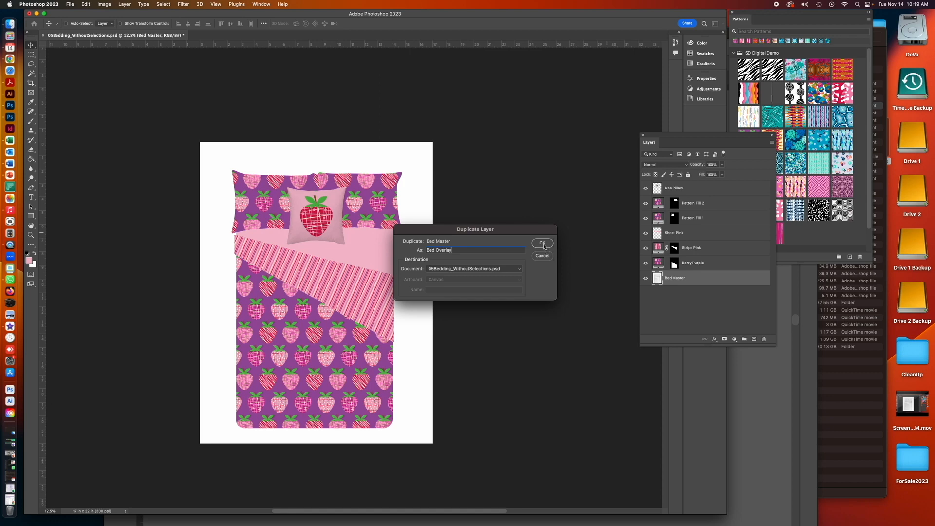
{"action": "left_click", "coordinate": [543, 245]}
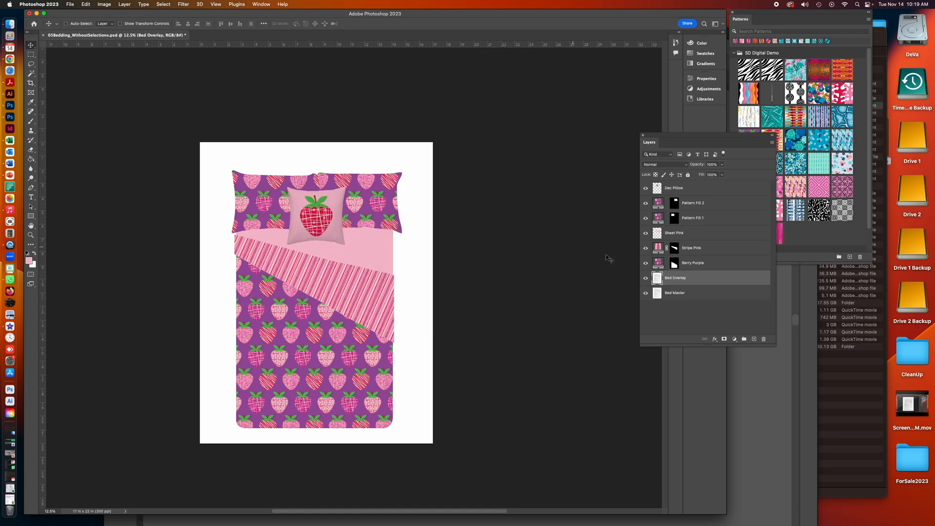
- Move Bed Overlay to the top with Multiply blending, and place Dec Pillow above it
{"action": "left_click_drag", "start_coordinate": [678, 280], "coordinate": [676, 185]}
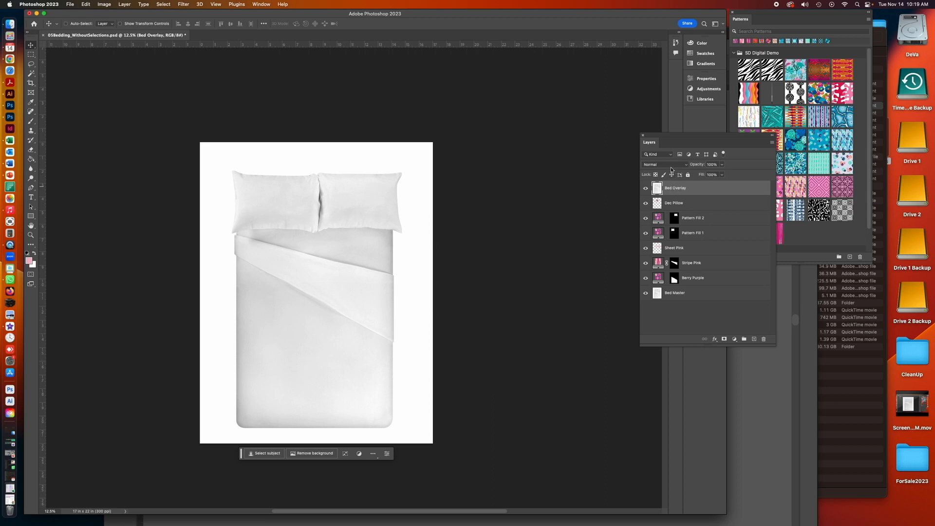
{"action": "left_click", "coordinate": [670, 167]}
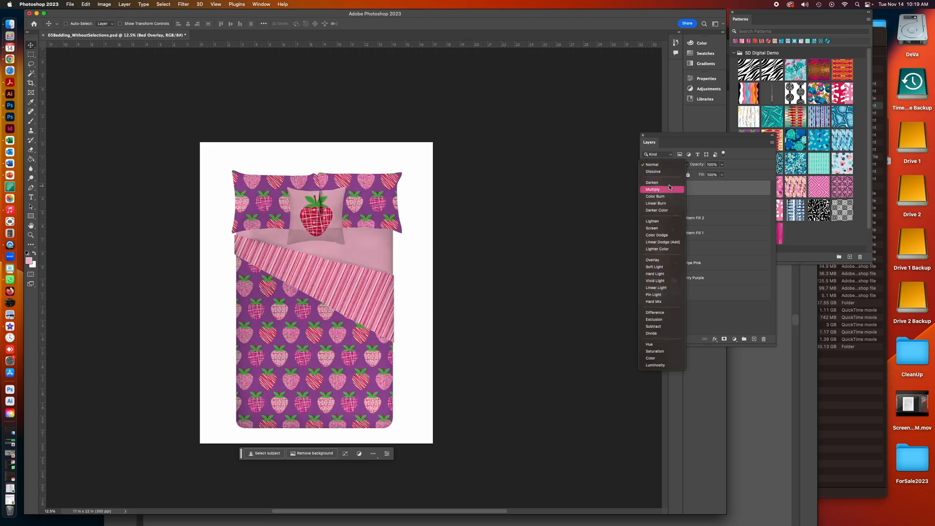
{"action": "left_click", "coordinate": [670, 187]}
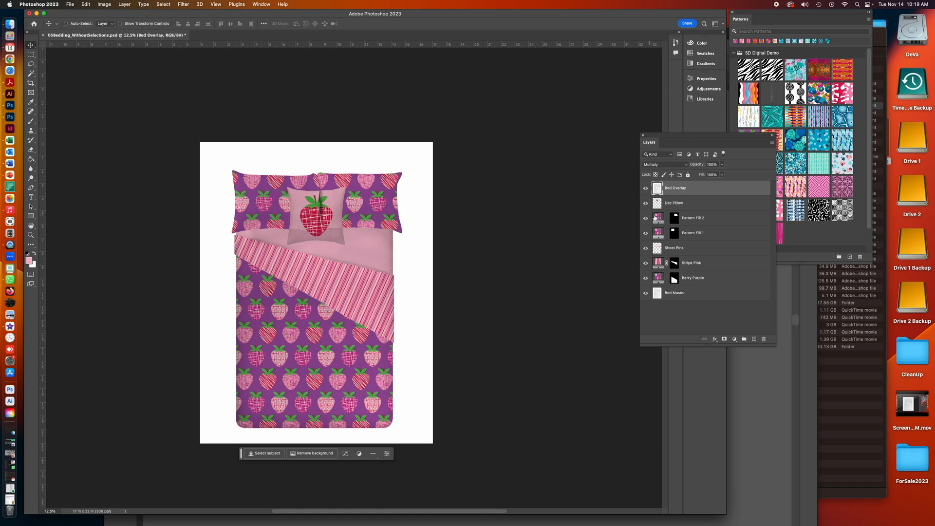
{"action": "left_click_drag", "start_coordinate": [681, 204], "coordinate": [681, 185]}
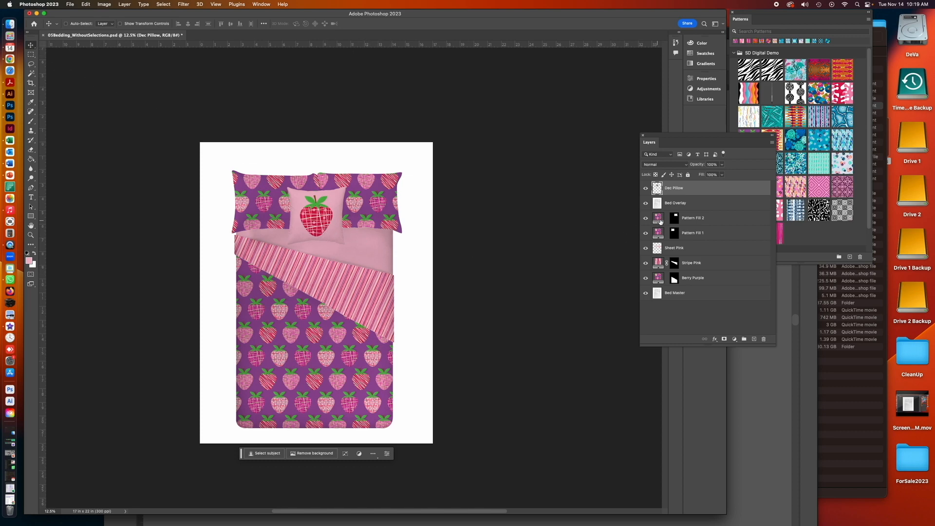
- Toggle the Bed Overlay and Dec Pillow layers' visibility to compare the shading
{"action": "left_click", "coordinate": [645, 203]}
{"action": "left_click", "coordinate": [646, 189]}
{"action": "left_click", "coordinate": [646, 188]}
- Add a Multiply drop shadow to Dec Pillow at 40% opacity, with distance 19, spread 19 and size 32 px
{"action": "left_click", "coordinate": [125, 5]}
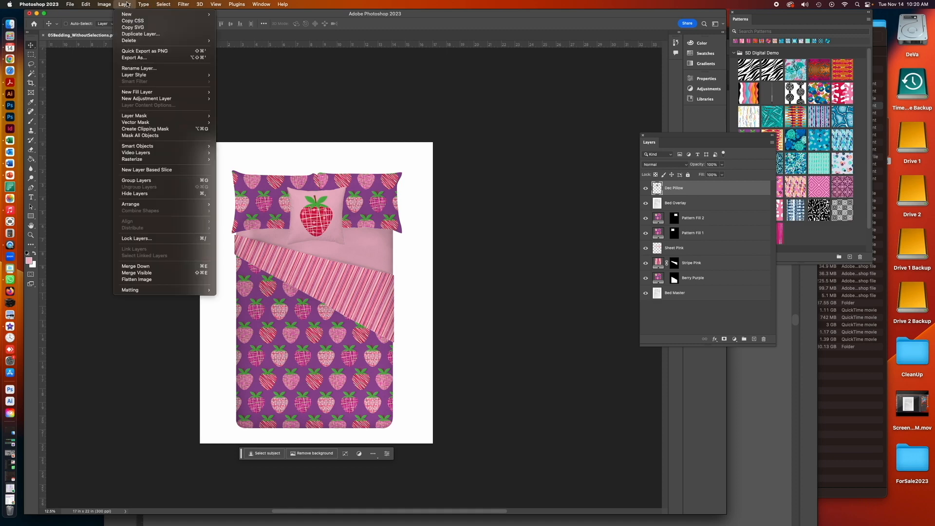
{"action": "mouse_move", "coordinate": [161, 75]}
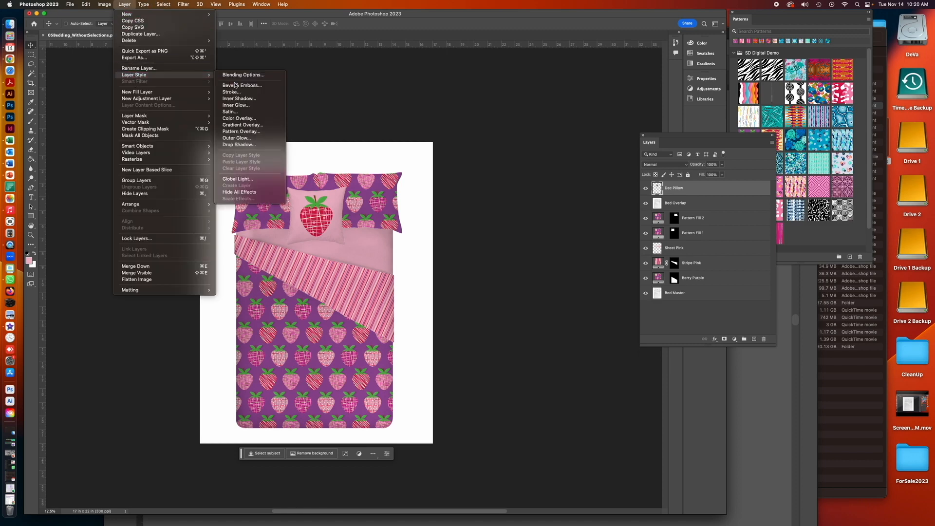
{"action": "left_click", "coordinate": [244, 145]}
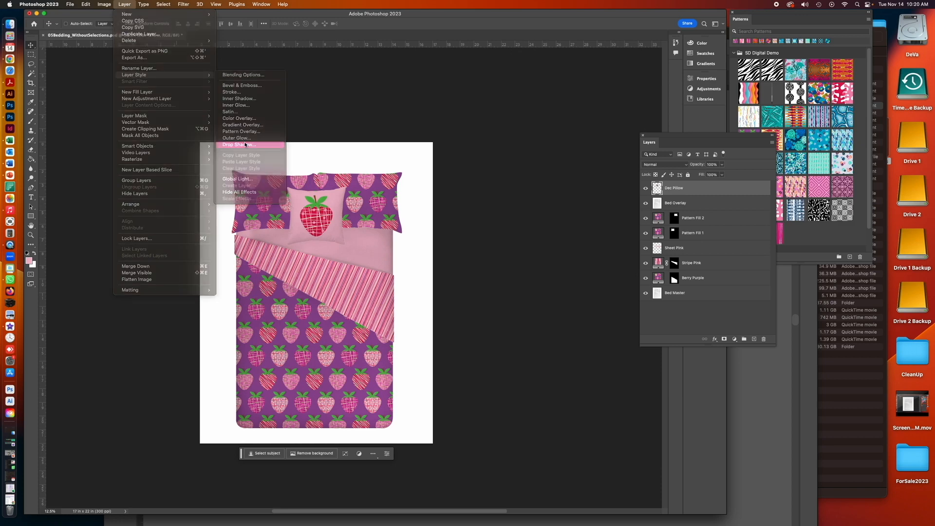
{"action": "left_click_drag", "start_coordinate": [638, 76], "coordinate": [629, 14]}
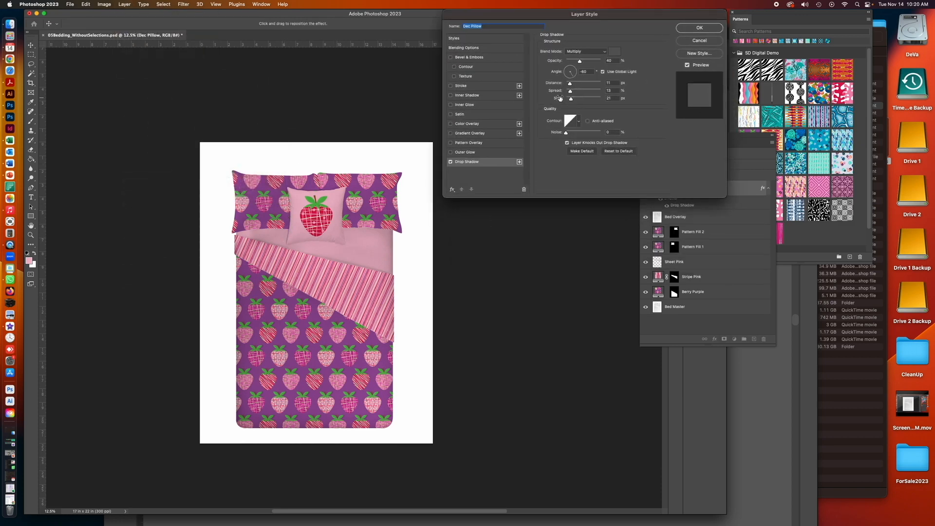
{"action": "left_click", "coordinate": [567, 68]}
{"action": "left_click_drag", "start_coordinate": [571, 85], "coordinate": [572, 92]}
{"action": "left_click", "coordinate": [572, 93]}
{"action": "left_click", "coordinate": [572, 99]}
{"action": "left_click_drag", "start_coordinate": [572, 92], "coordinate": [570, 89]}
{"action": "left_click", "coordinate": [573, 85]}
{"action": "left_click", "coordinate": [572, 99]}
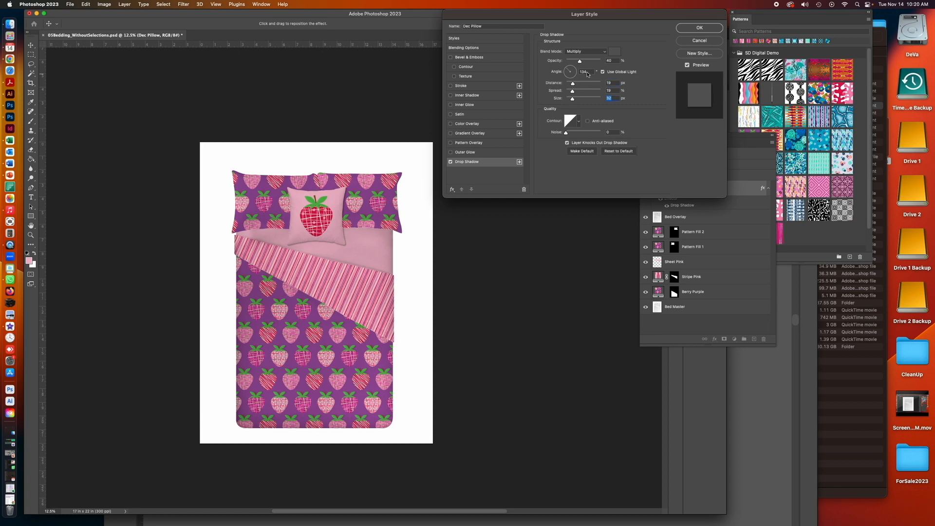
{"action": "left_click_drag", "start_coordinate": [581, 62], "coordinate": [583, 63]}
{"action": "left_click", "coordinate": [699, 28]}
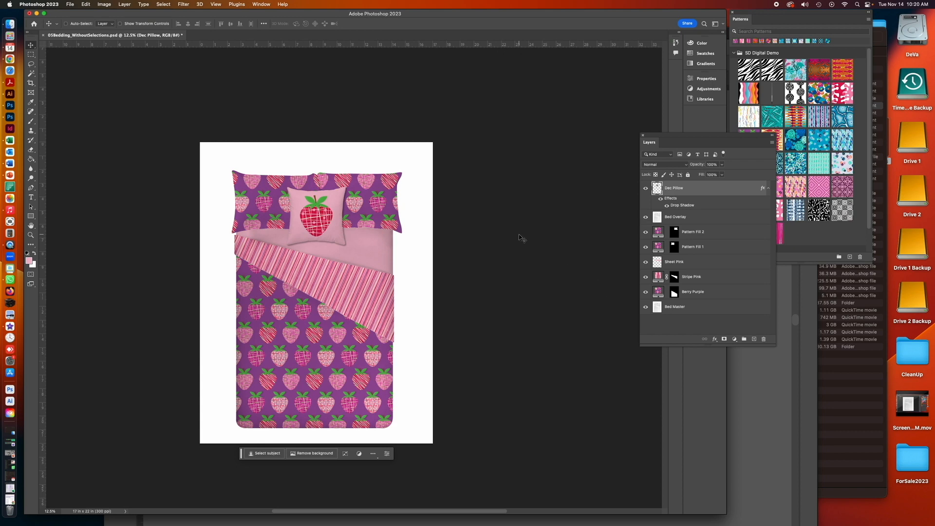
- Save the document with the new drop shadow
{"action": "left_click", "coordinate": [71, 4]}
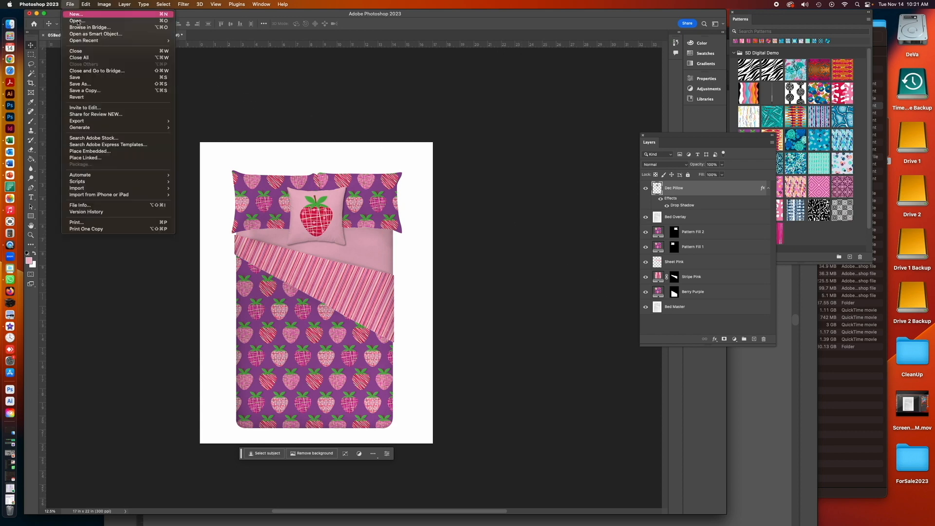
{"action": "left_click", "coordinate": [75, 77]}
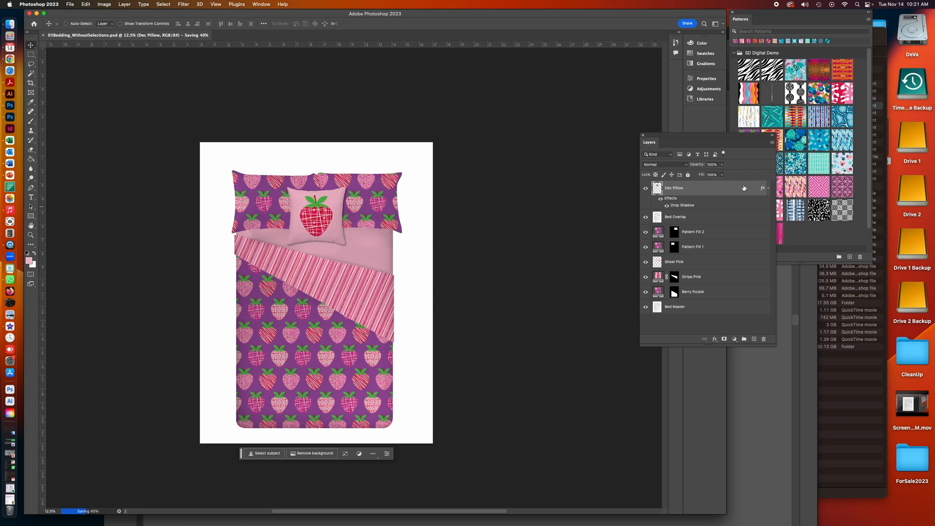
- Create a new layer group named Berry above the layers
{"action": "left_click", "coordinate": [772, 143]}
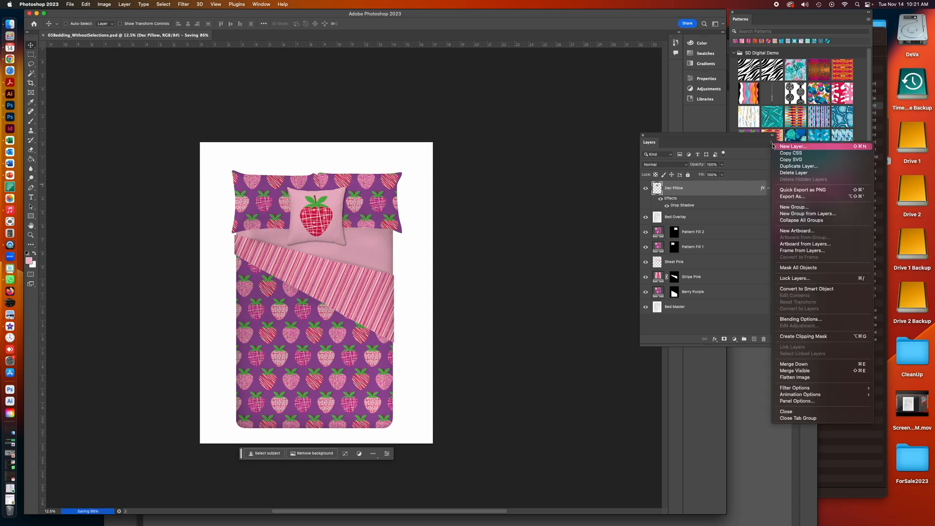
{"action": "left_click", "coordinate": [790, 210]}
{"action": "type", "text": "Berry"}
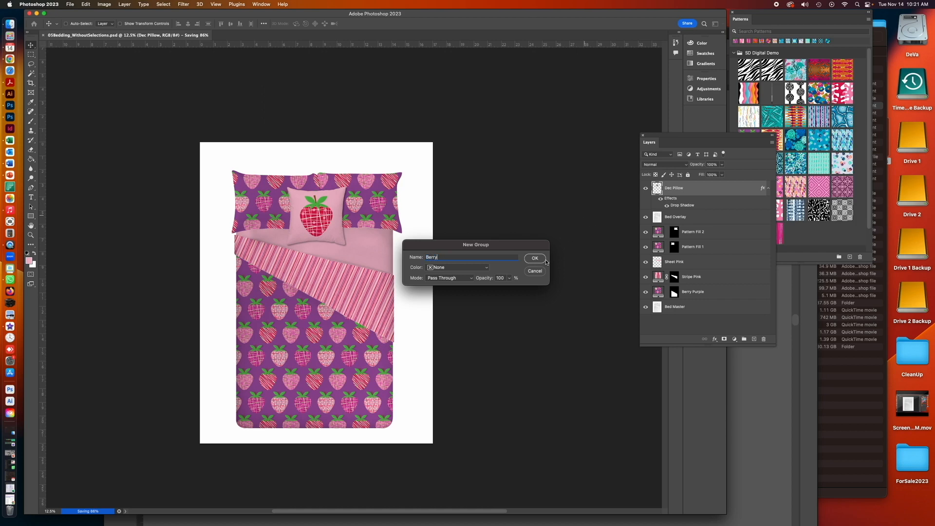
{"action": "left_click", "coordinate": [544, 261]}
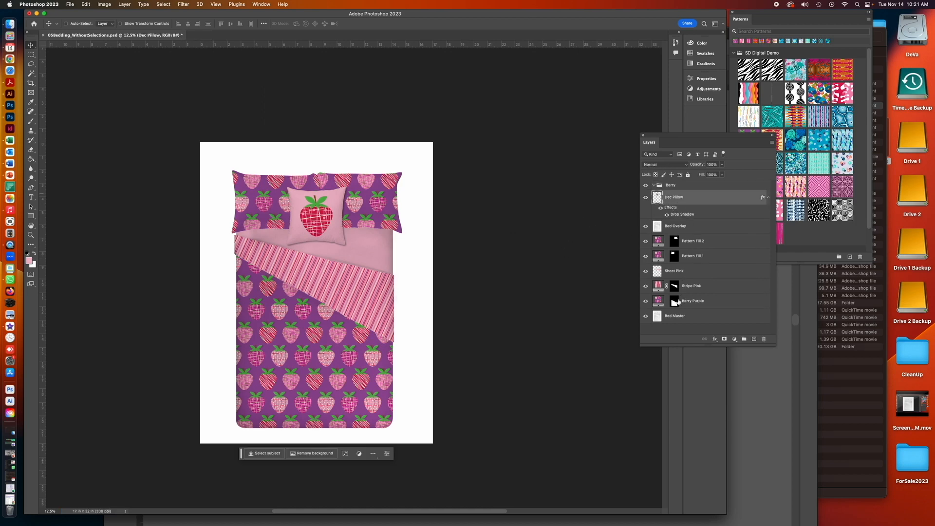
- Move all design layers from Dec Pillow down to Berry Purple into the Berry group and collapse it
{"action": "left_click", "coordinate": [658, 301], "text": "shift"}
{"action": "left_click_drag", "start_coordinate": [657, 197], "coordinate": [670, 186]}
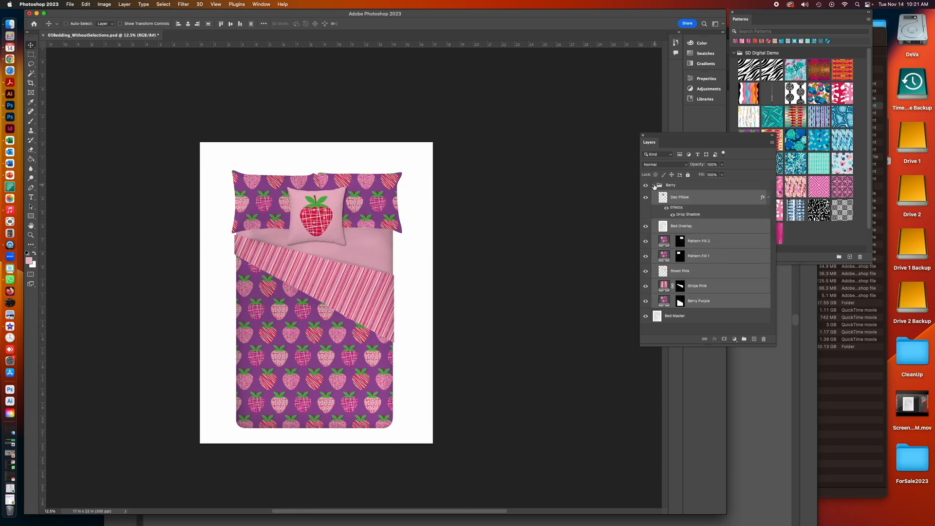
{"action": "left_click", "coordinate": [654, 186]}
{"action": "left_click", "coordinate": [646, 186]}
{"action": "left_click", "coordinate": [646, 186]}
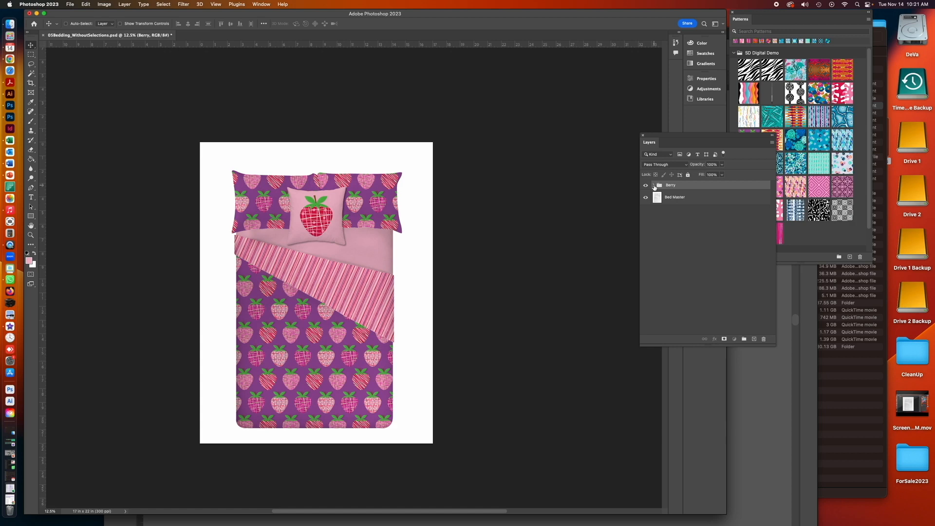
{"action": "left_click", "coordinate": [653, 185]}
{"action": "left_click", "coordinate": [653, 186]}
- Save the document, then save a JPEG copy named 05Bedding_Berry in CompletedMockups at quality 12
{"action": "left_click", "coordinate": [70, 4]}
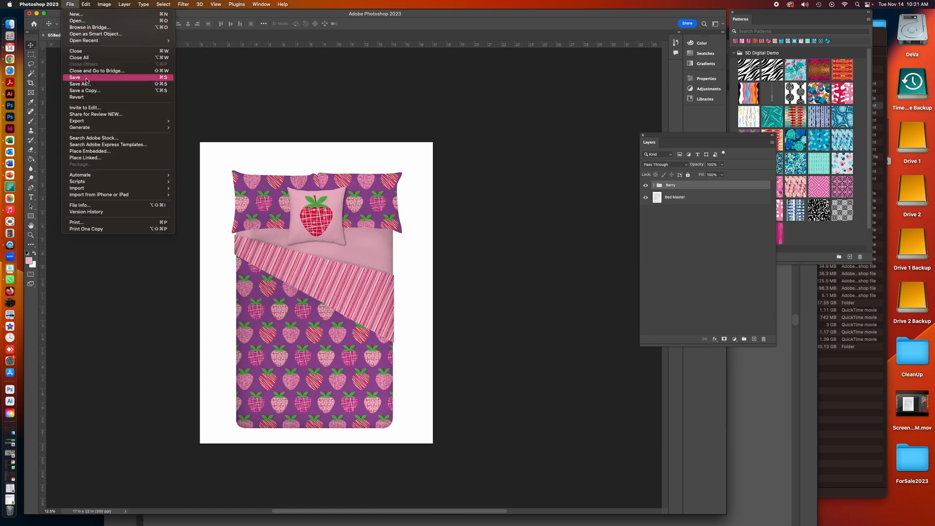
{"action": "left_click", "coordinate": [88, 78]}
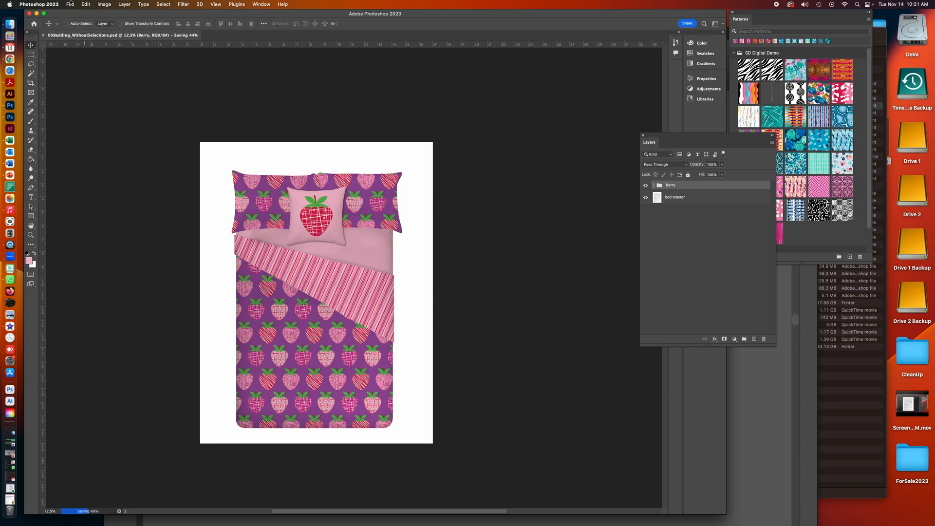
{"action": "left_click", "coordinate": [70, 4]}
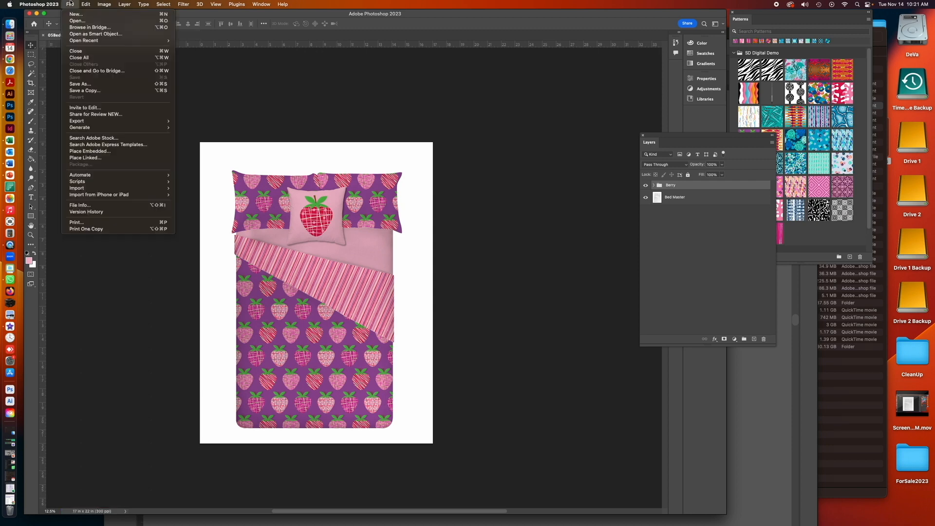
{"action": "left_click", "coordinate": [81, 91]}
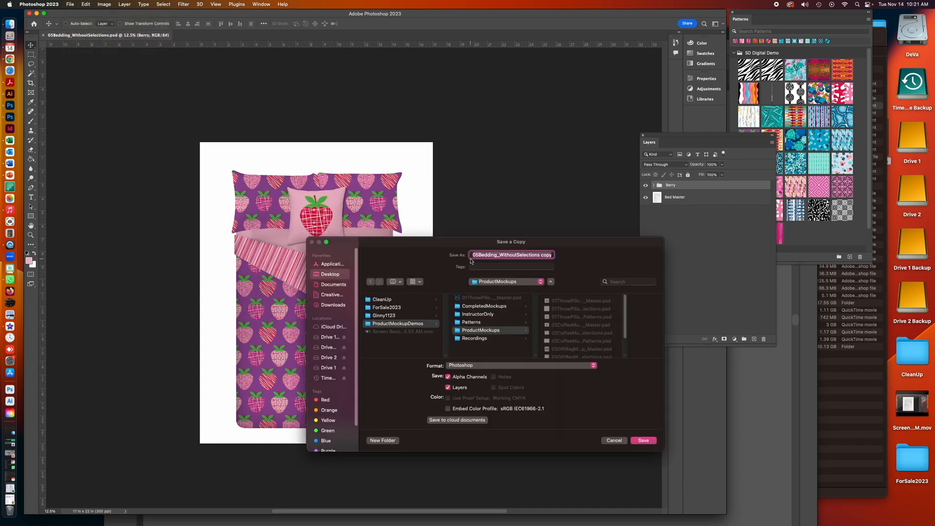
{"action": "left_click", "coordinate": [489, 366]}
{"action": "left_click", "coordinate": [485, 418]}
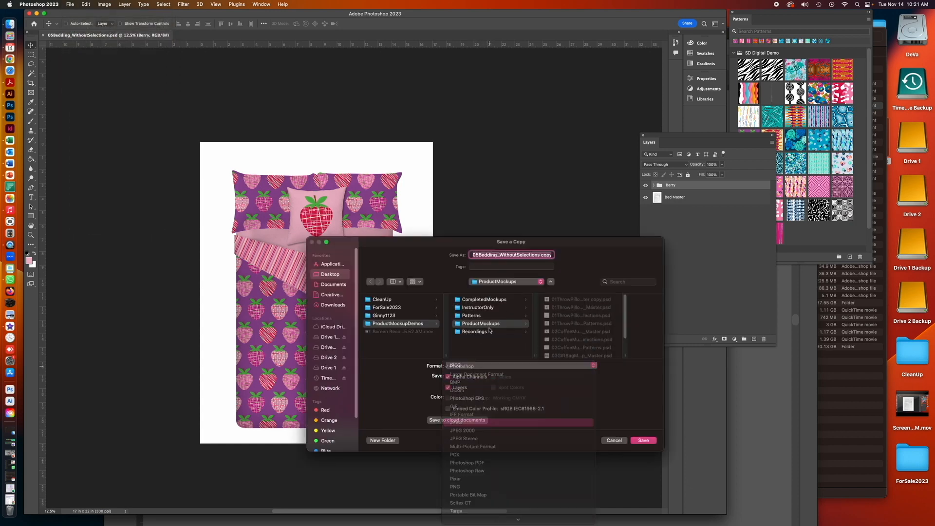
{"action": "left_click", "coordinate": [498, 299]}
{"action": "left_click_drag", "start_coordinate": [500, 256], "coordinate": [548, 255]}
{"action": "key", "text": "BackSpace"}
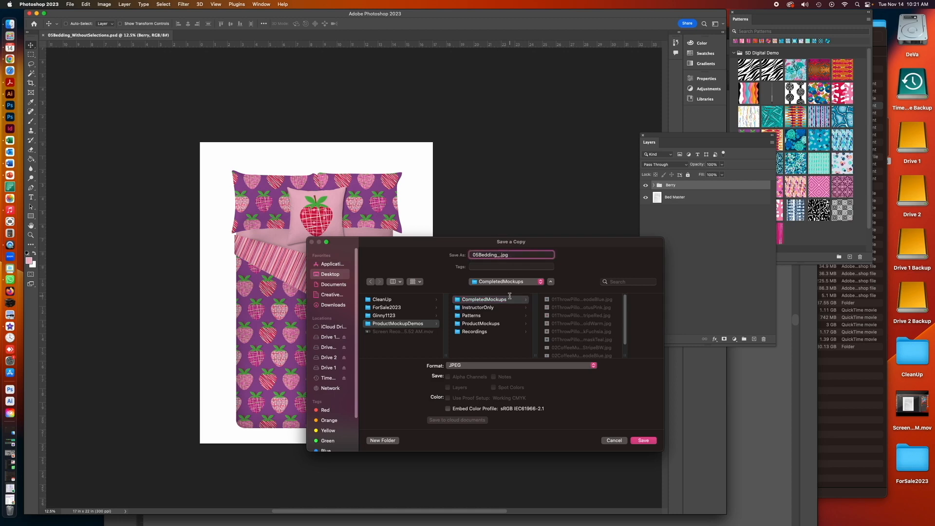
{"action": "type", "text": "Berry"}
{"action": "left_click", "coordinate": [643, 440]}
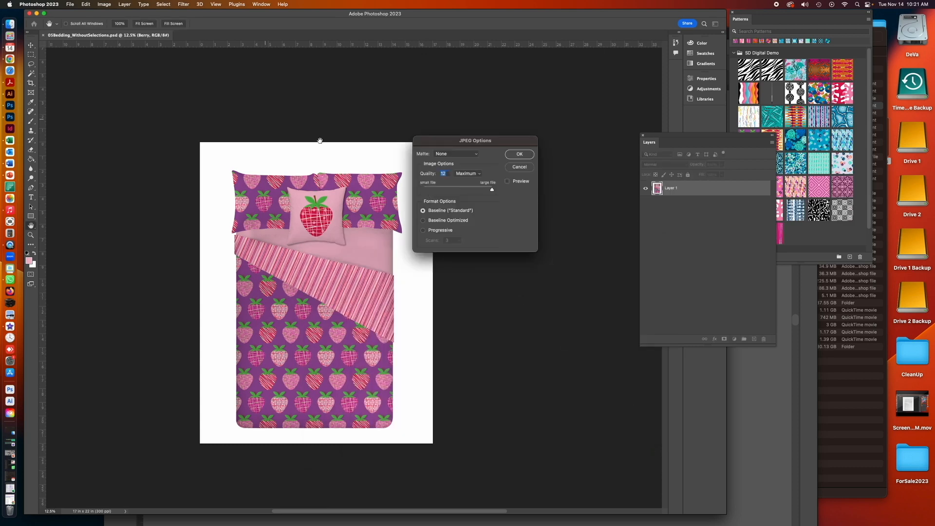
{"action": "left_click", "coordinate": [519, 155]}
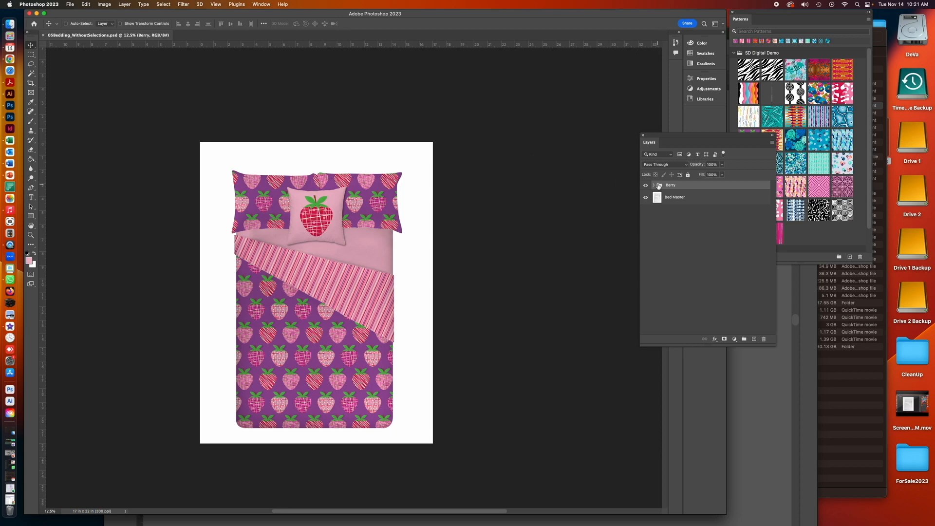
- Duplicate the Berry group as Berry copy
{"action": "left_click", "coordinate": [772, 143]}
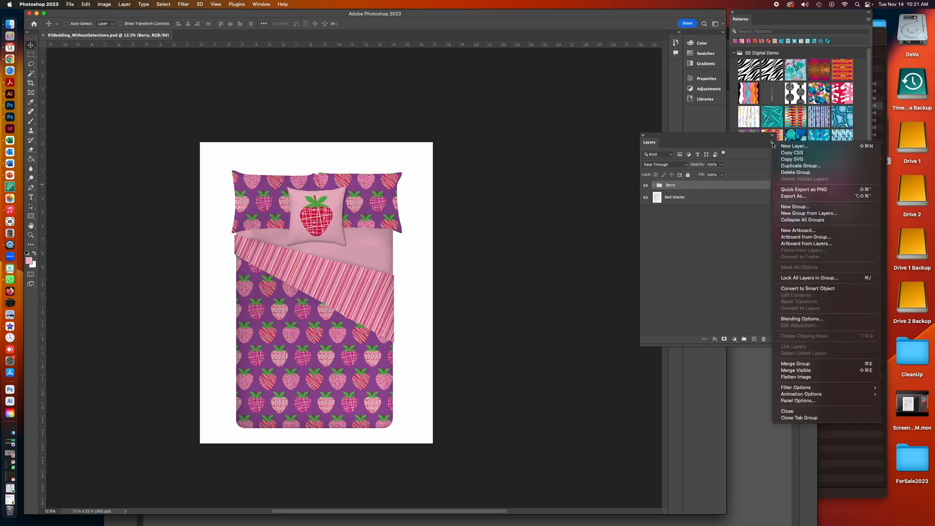
{"action": "left_click", "coordinate": [789, 166]}
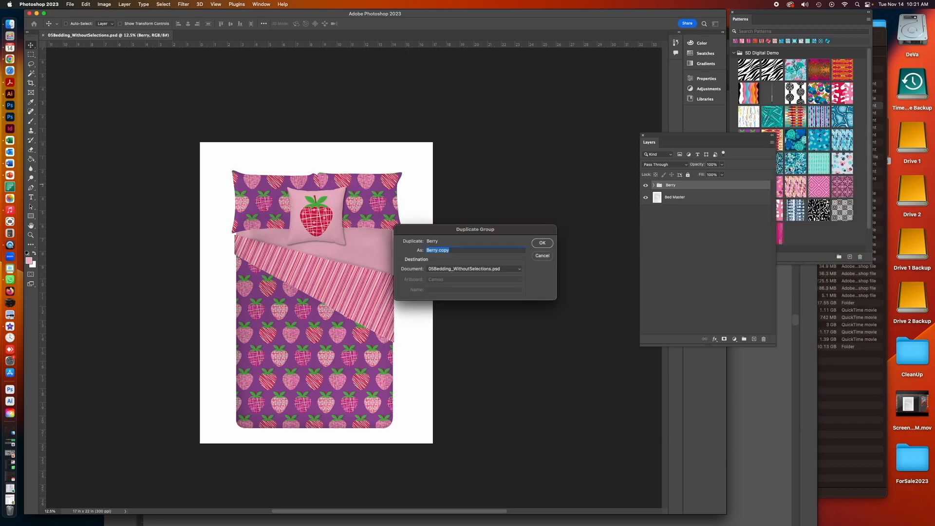
{"action": "left_click", "coordinate": [542, 242]}
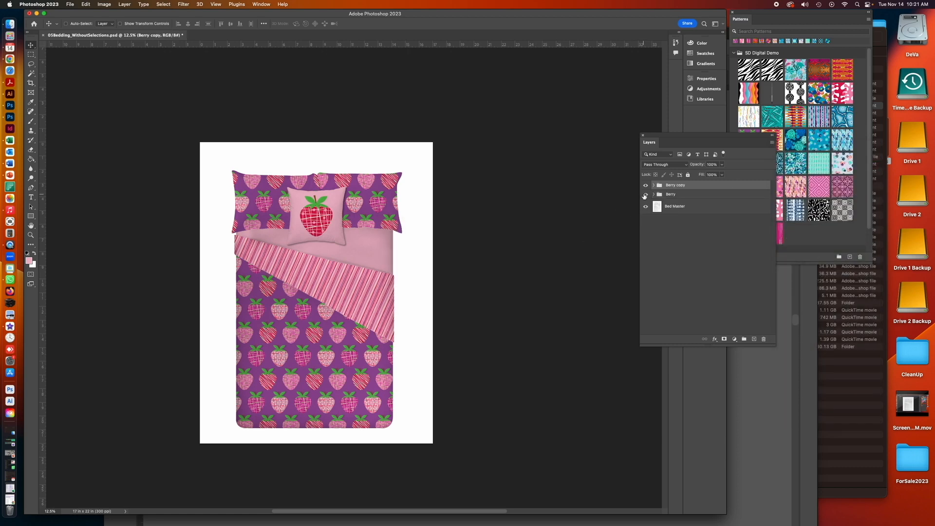
- Expand Berry copy and replace the Berry Purple pattern fill with a black-and-white brushstroke pattern
{"action": "left_click", "coordinate": [653, 186]}
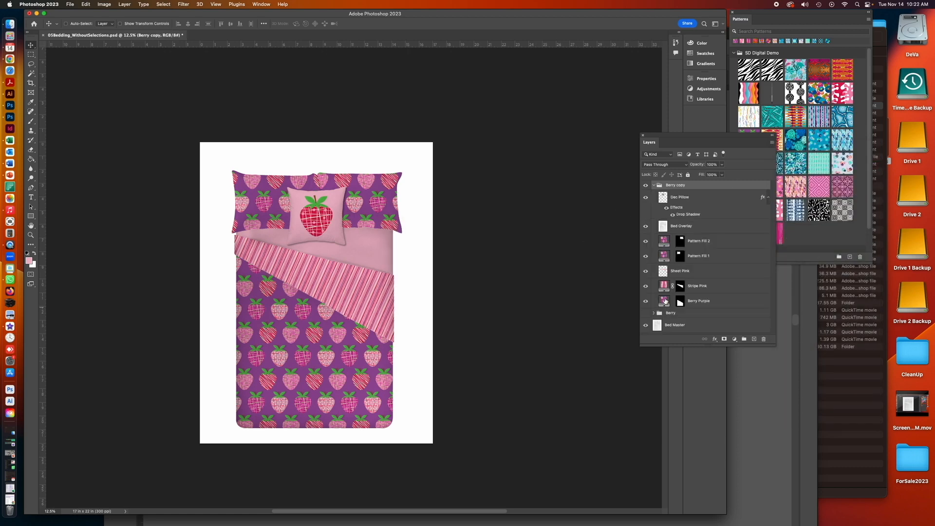
{"action": "double_click", "coordinate": [665, 300]}
{"action": "left_click", "coordinate": [510, 249]}
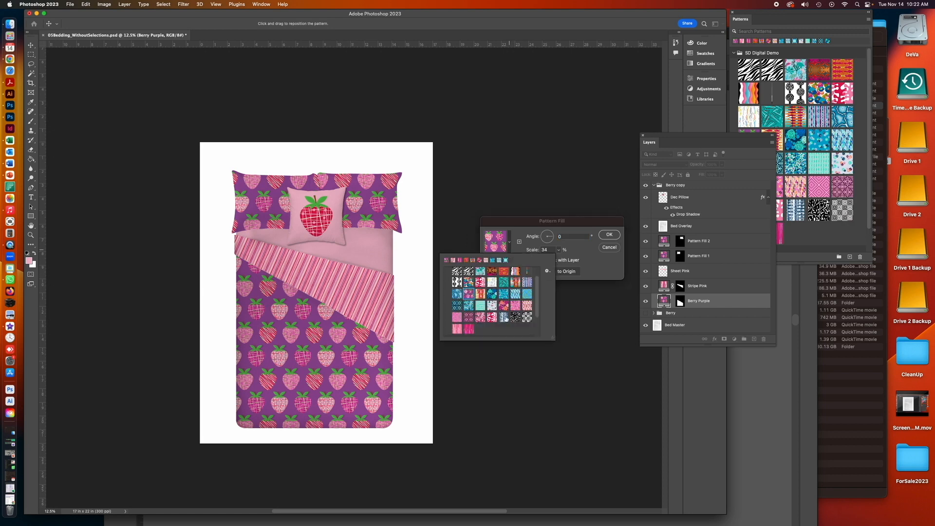
{"action": "left_click", "coordinate": [514, 317]}
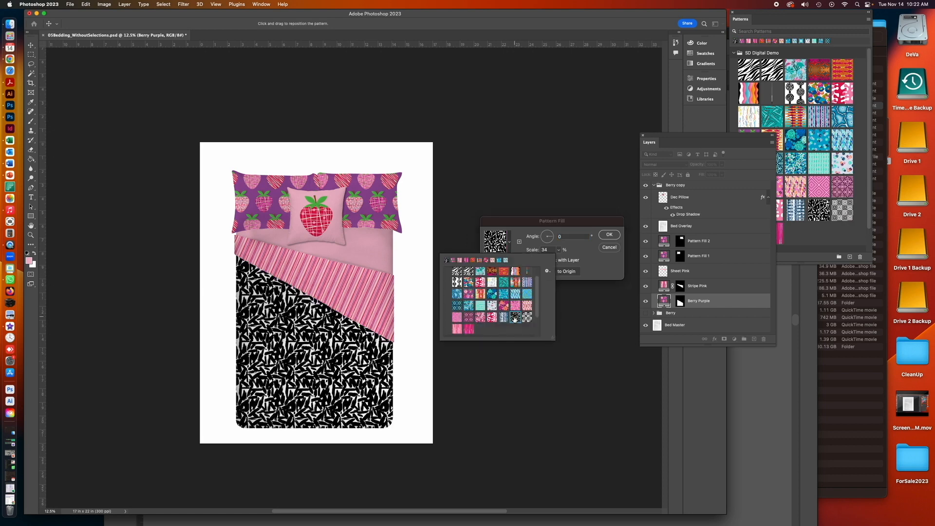
{"action": "left_click", "coordinate": [605, 237]}
{"action": "left_click", "coordinate": [605, 237]}
- Replace the Stripe Pink pattern fill with a black-and-white geometric squares pattern
{"action": "double_click", "coordinate": [663, 286]}
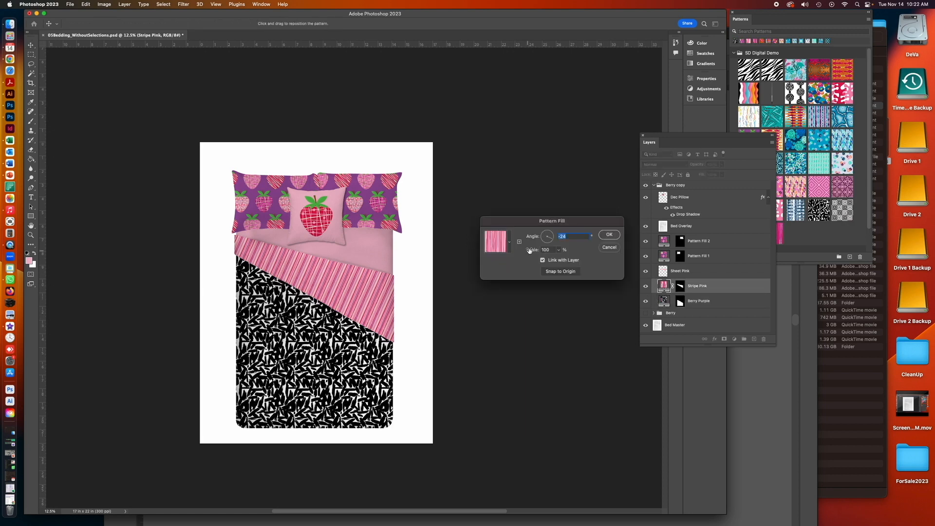
{"action": "left_click", "coordinate": [509, 250]}
{"action": "left_click", "coordinate": [527, 317]}
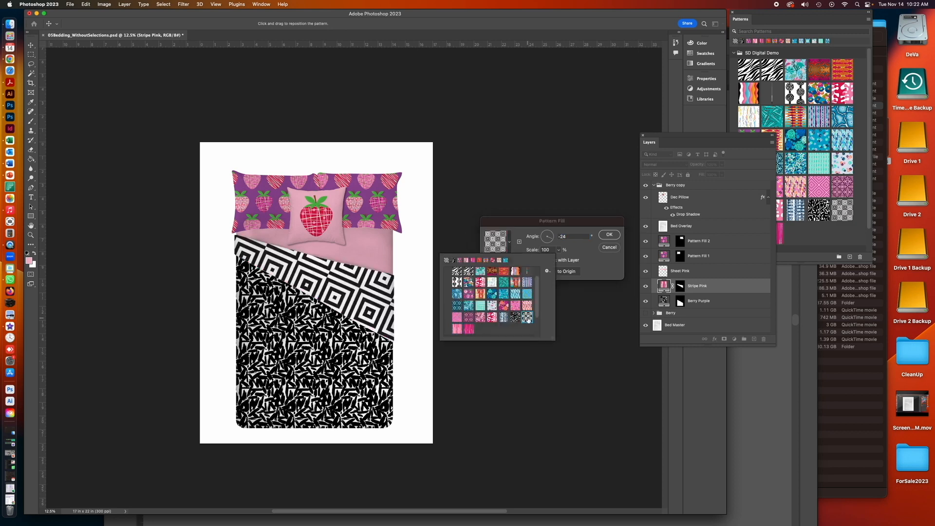
{"action": "left_click", "coordinate": [601, 237]}
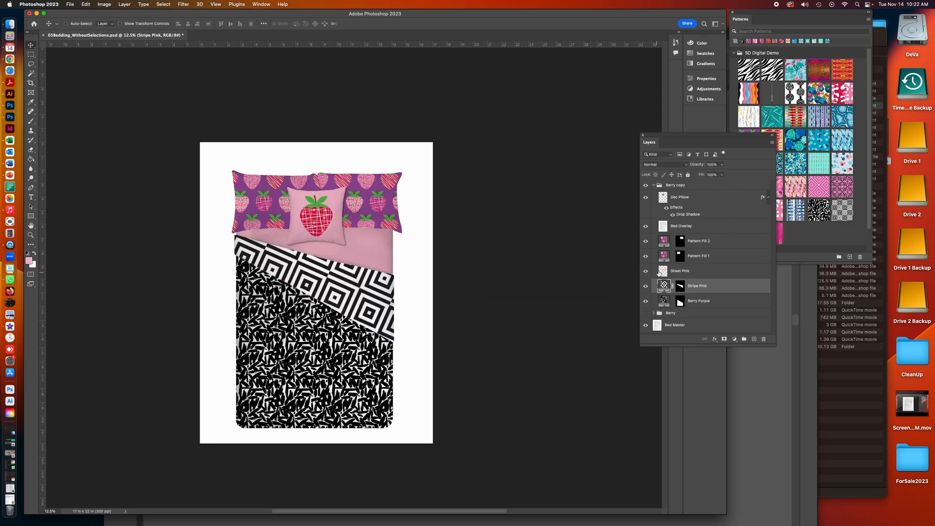
- Set the Stripe Pink pattern fill's scale to 30%
{"action": "left_click", "coordinate": [645, 197]}
{"action": "double_click", "coordinate": [664, 286]}
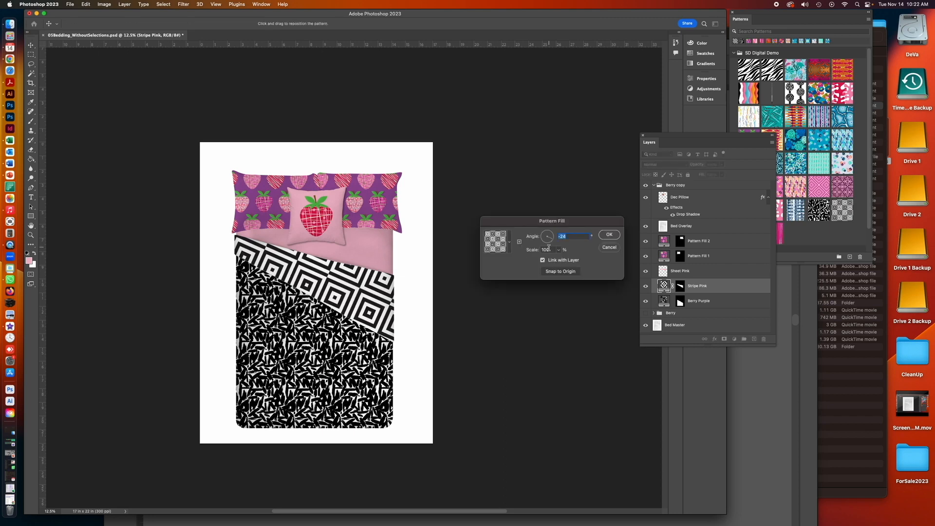
{"action": "left_click_drag", "start_coordinate": [547, 250], "coordinate": [533, 250]}
{"action": "type", "text": "50"}
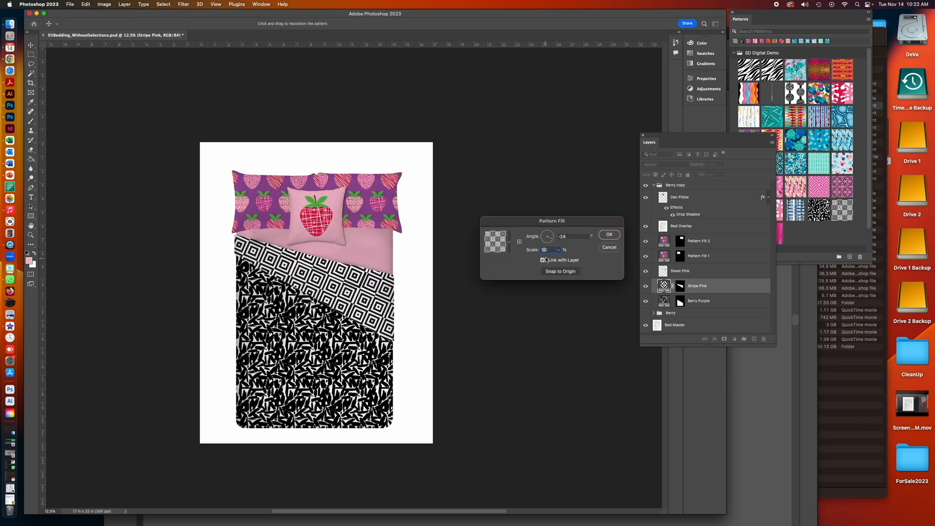
{"action": "left_click_drag", "start_coordinate": [544, 249], "coordinate": [536, 253]}
{"action": "type", "text": "30"}
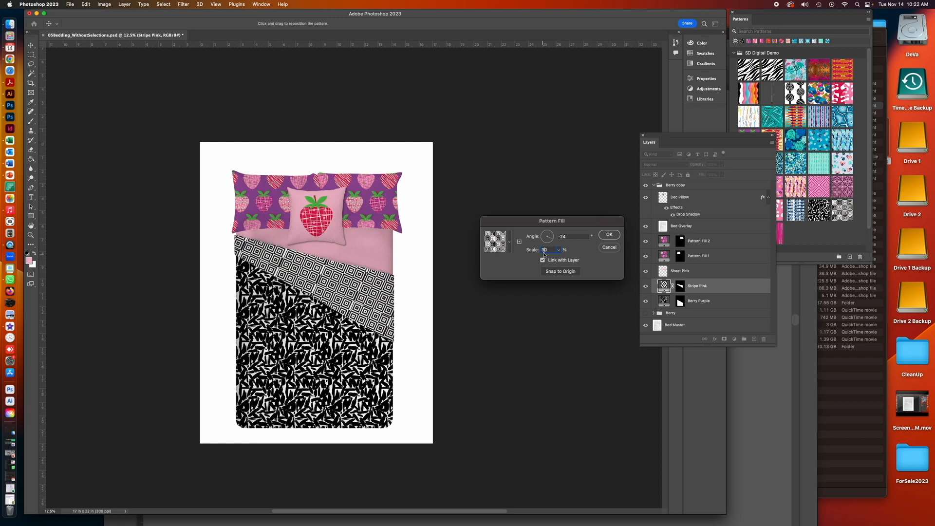
{"action": "left_click_drag", "start_coordinate": [547, 250], "coordinate": [530, 254]}
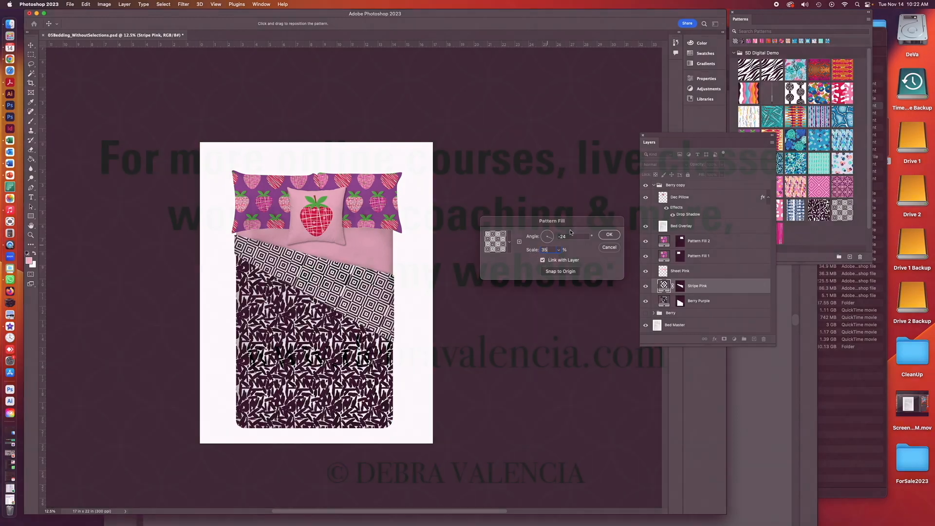